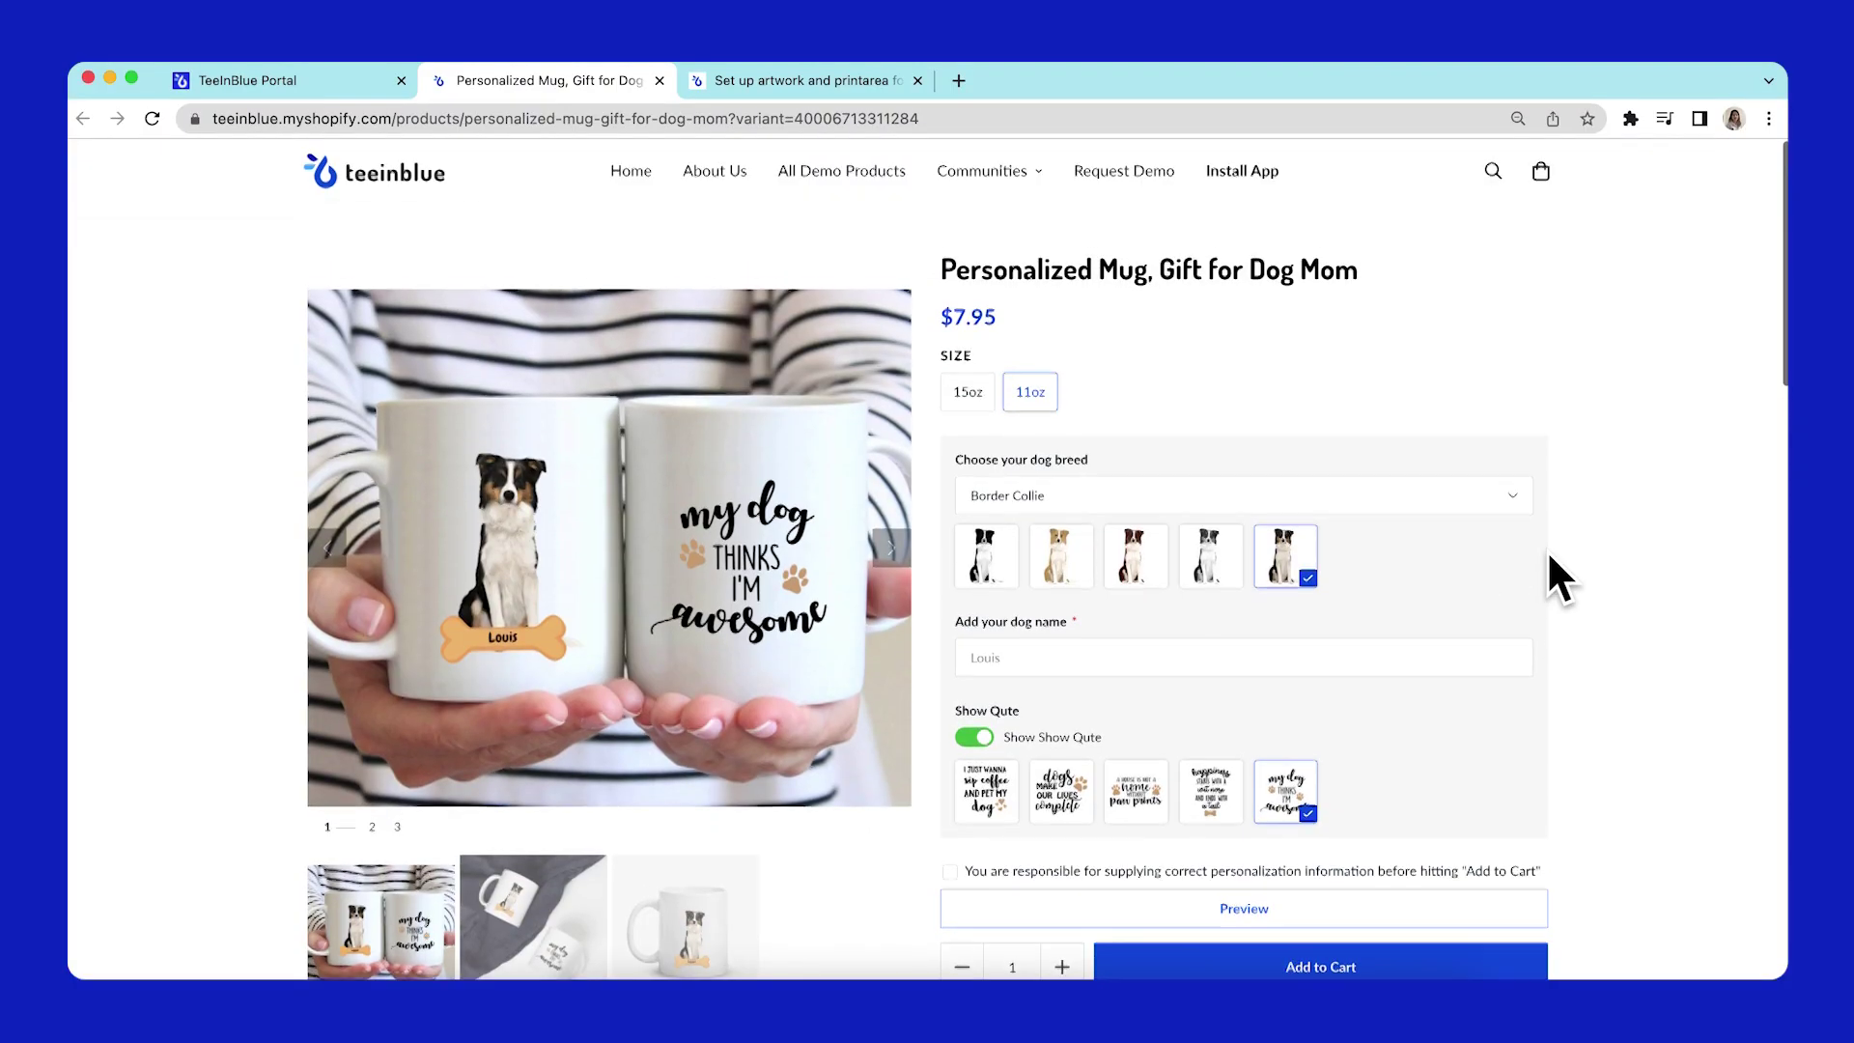
- Try the black-and-white and tan collie thumbnails, then pick Boston Terrier from the breed dropdown
{"action": "scroll", "coordinate": [1549, 556], "scroll_direction": "down", "scroll_amount": 1}
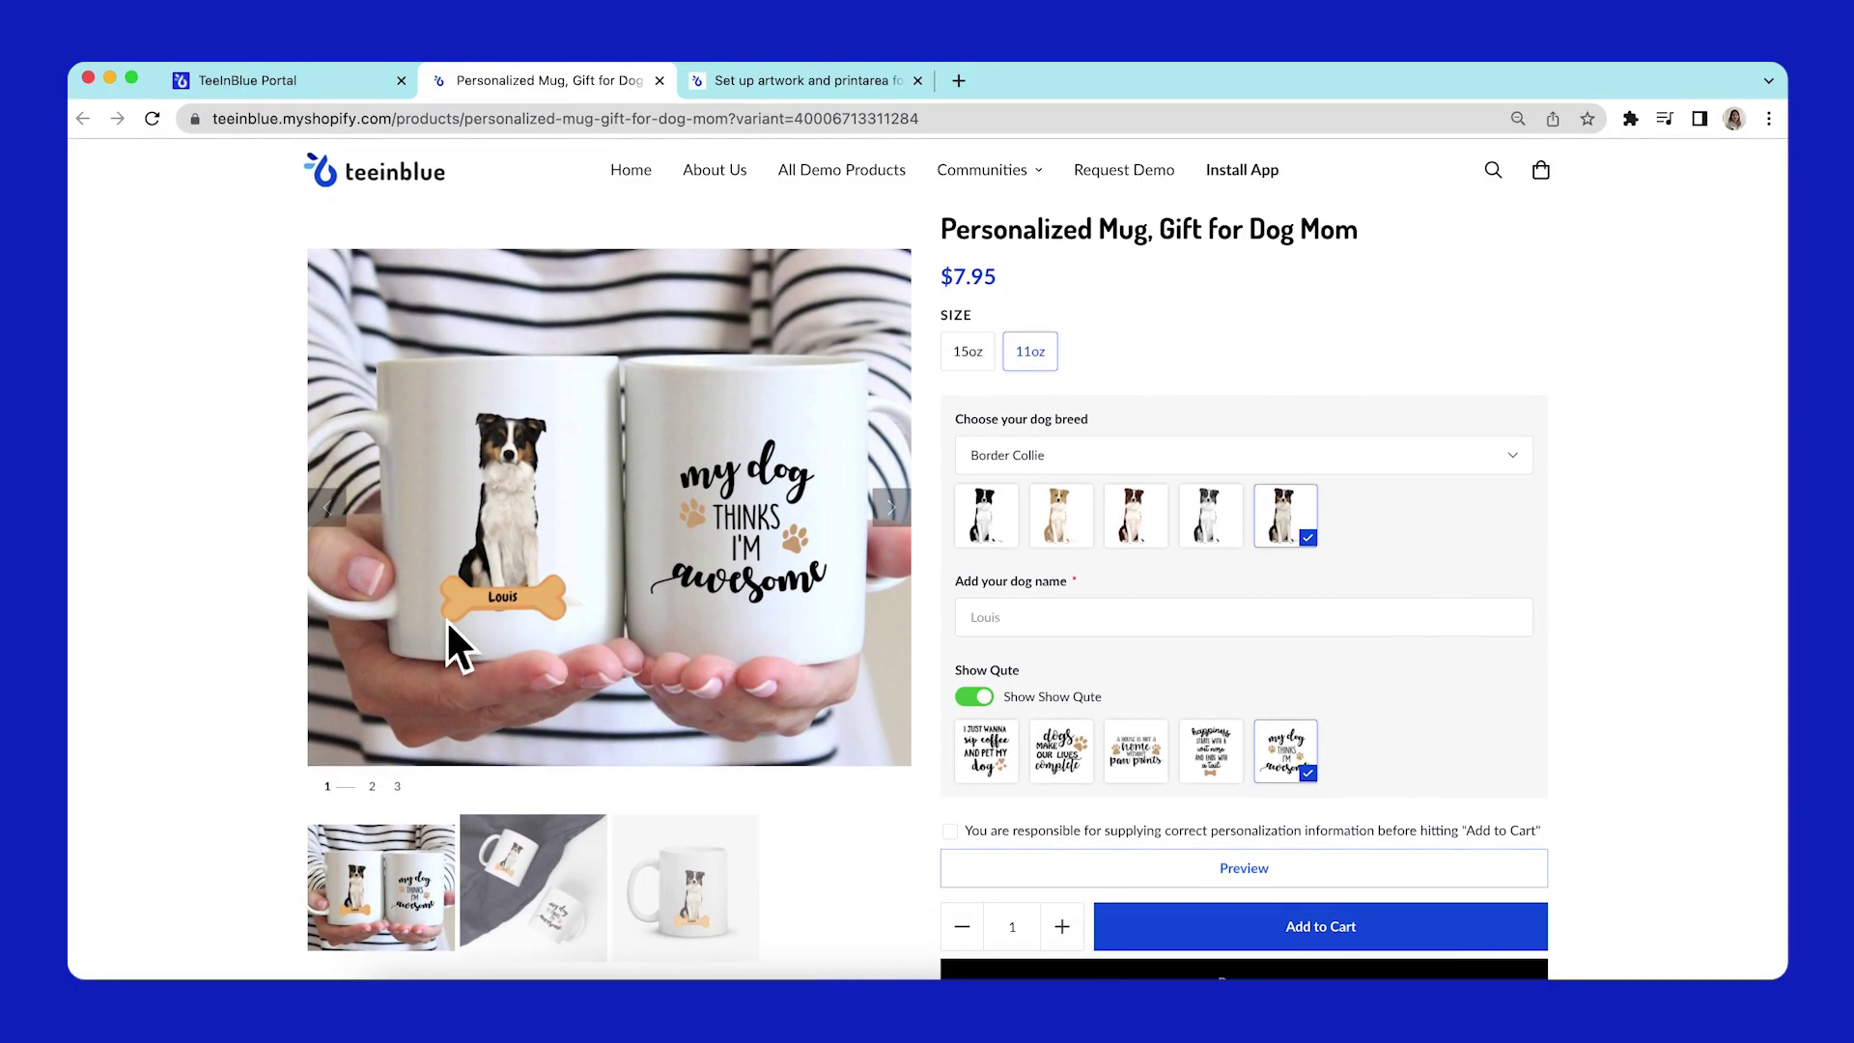
{"action": "left_click", "coordinate": [977, 506]}
{"action": "left_click", "coordinate": [1077, 512]}
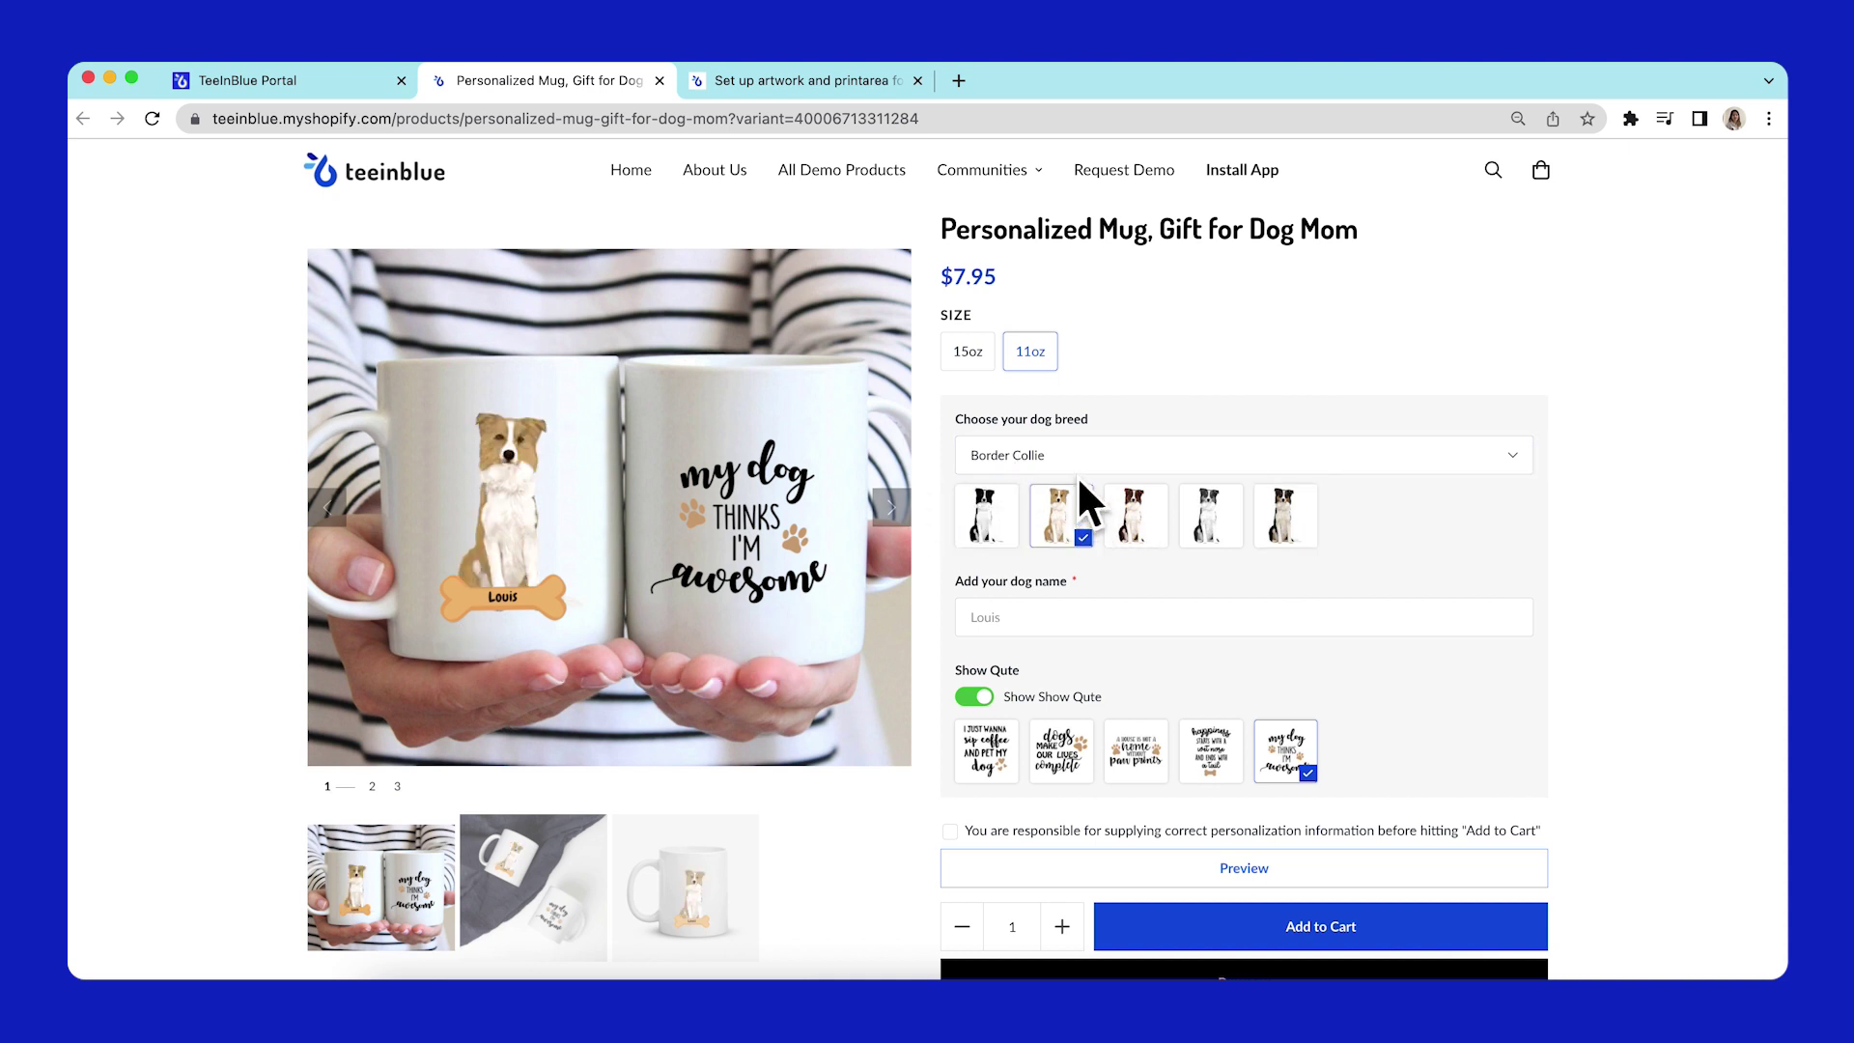
{"action": "left_click", "coordinate": [1080, 461]}
{"action": "left_click", "coordinate": [1069, 410]}
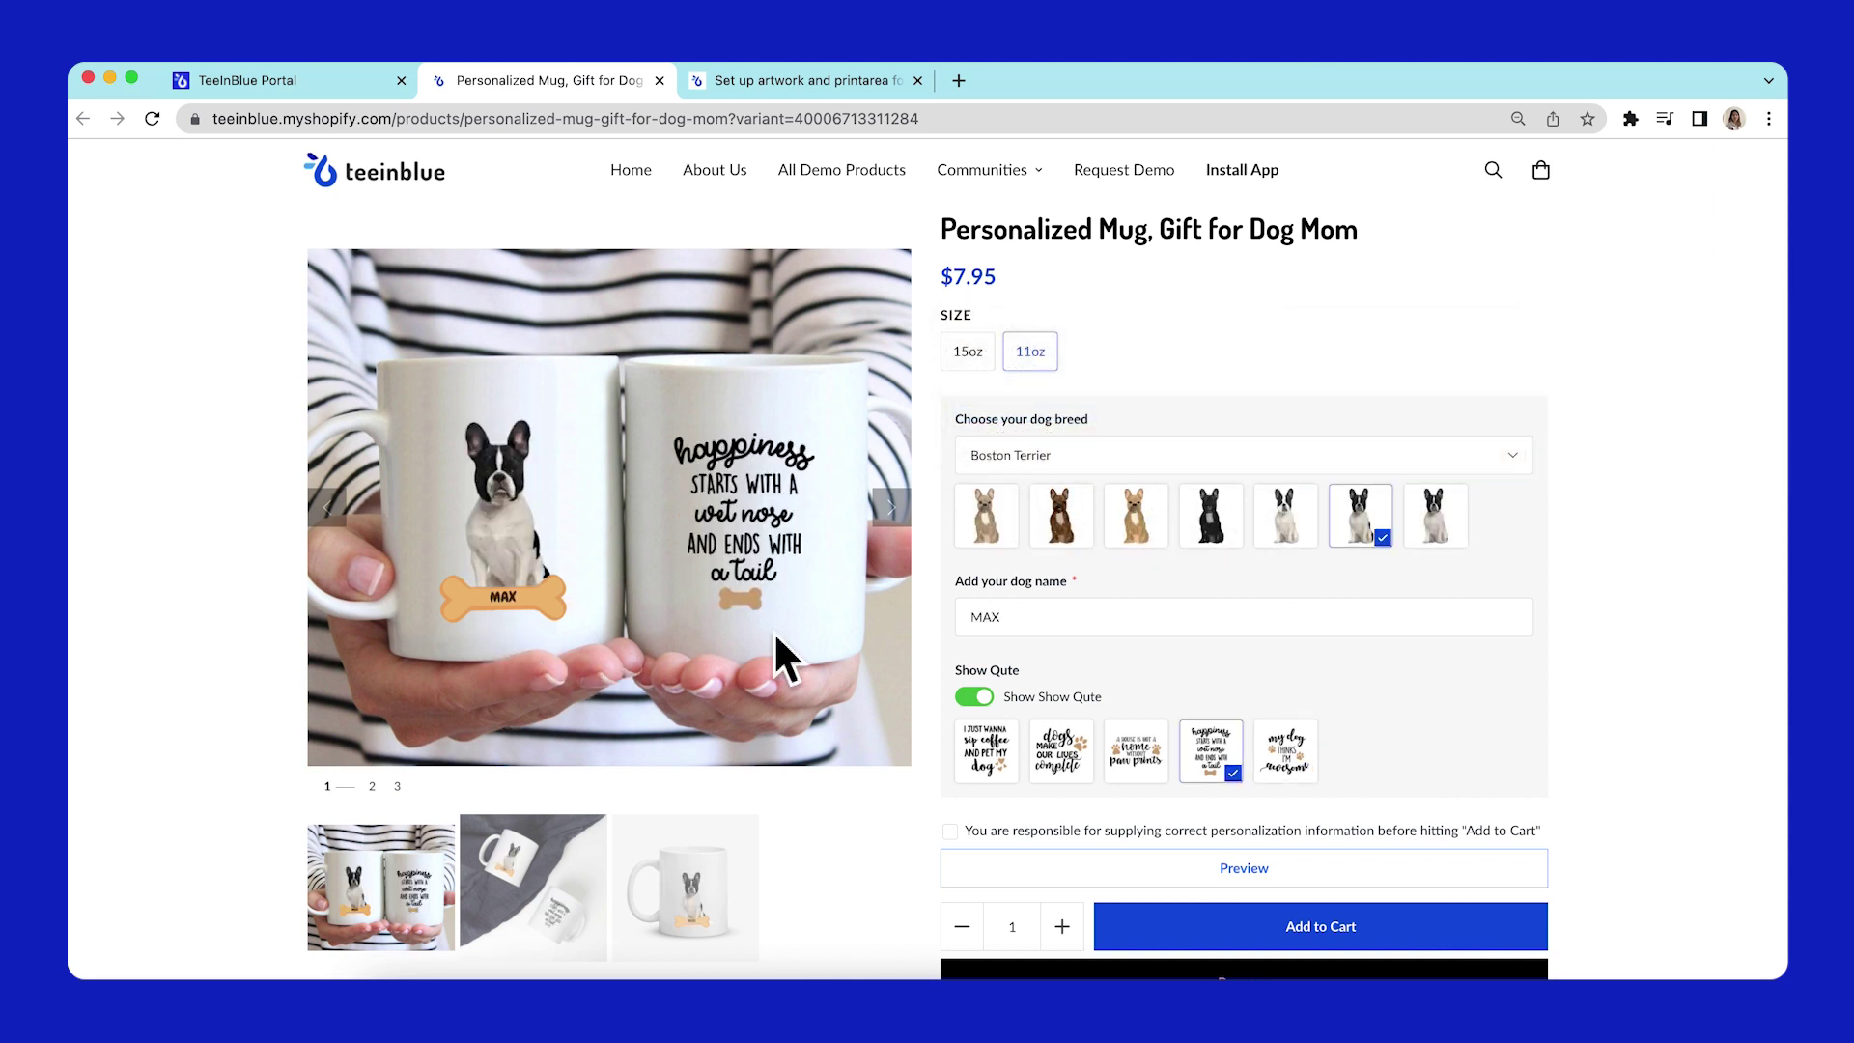
- Switch to the 'Set up artwork and printarea' help article and scroll through it
{"action": "left_click", "coordinate": [784, 80]}
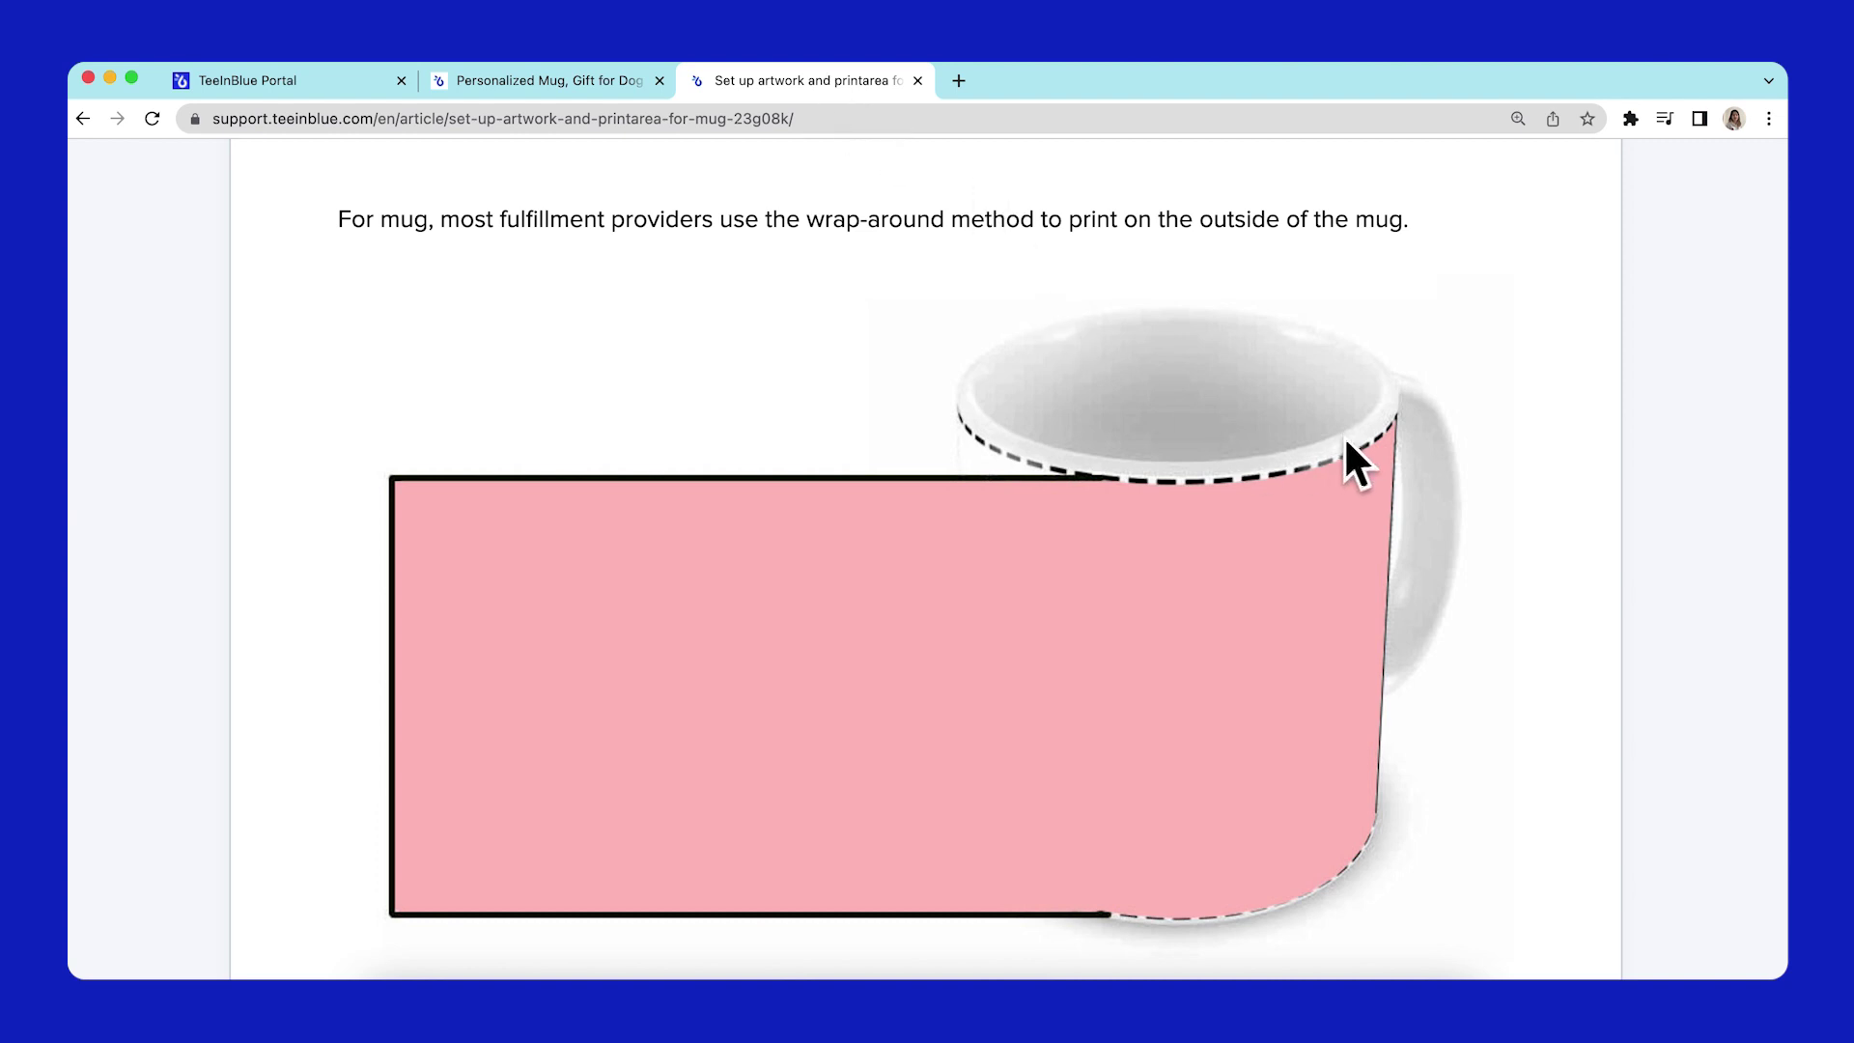
{"action": "scroll", "coordinate": [1342, 435], "scroll_direction": "down", "scroll_amount": 2}
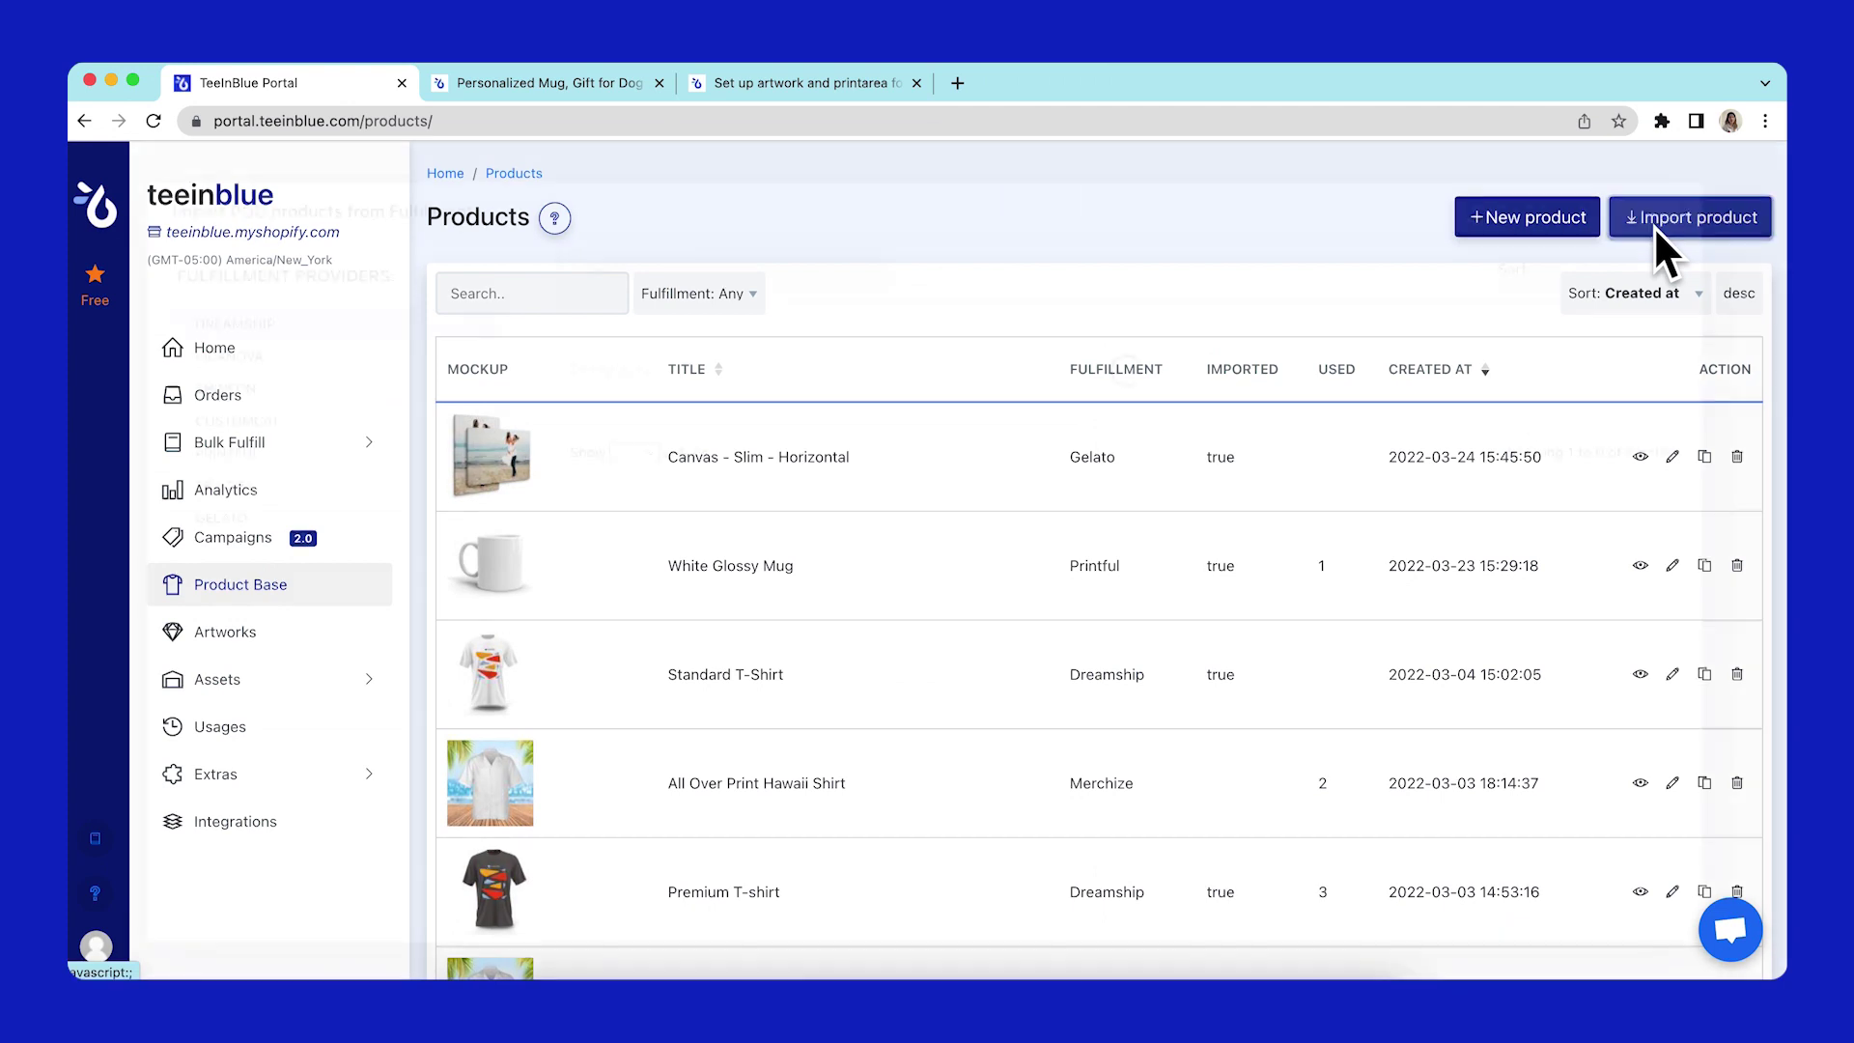
- Import the White Glossy Mug from Printful via a 'Mug' catalog search and open it for editing
{"action": "left_click", "coordinate": [1653, 226]}
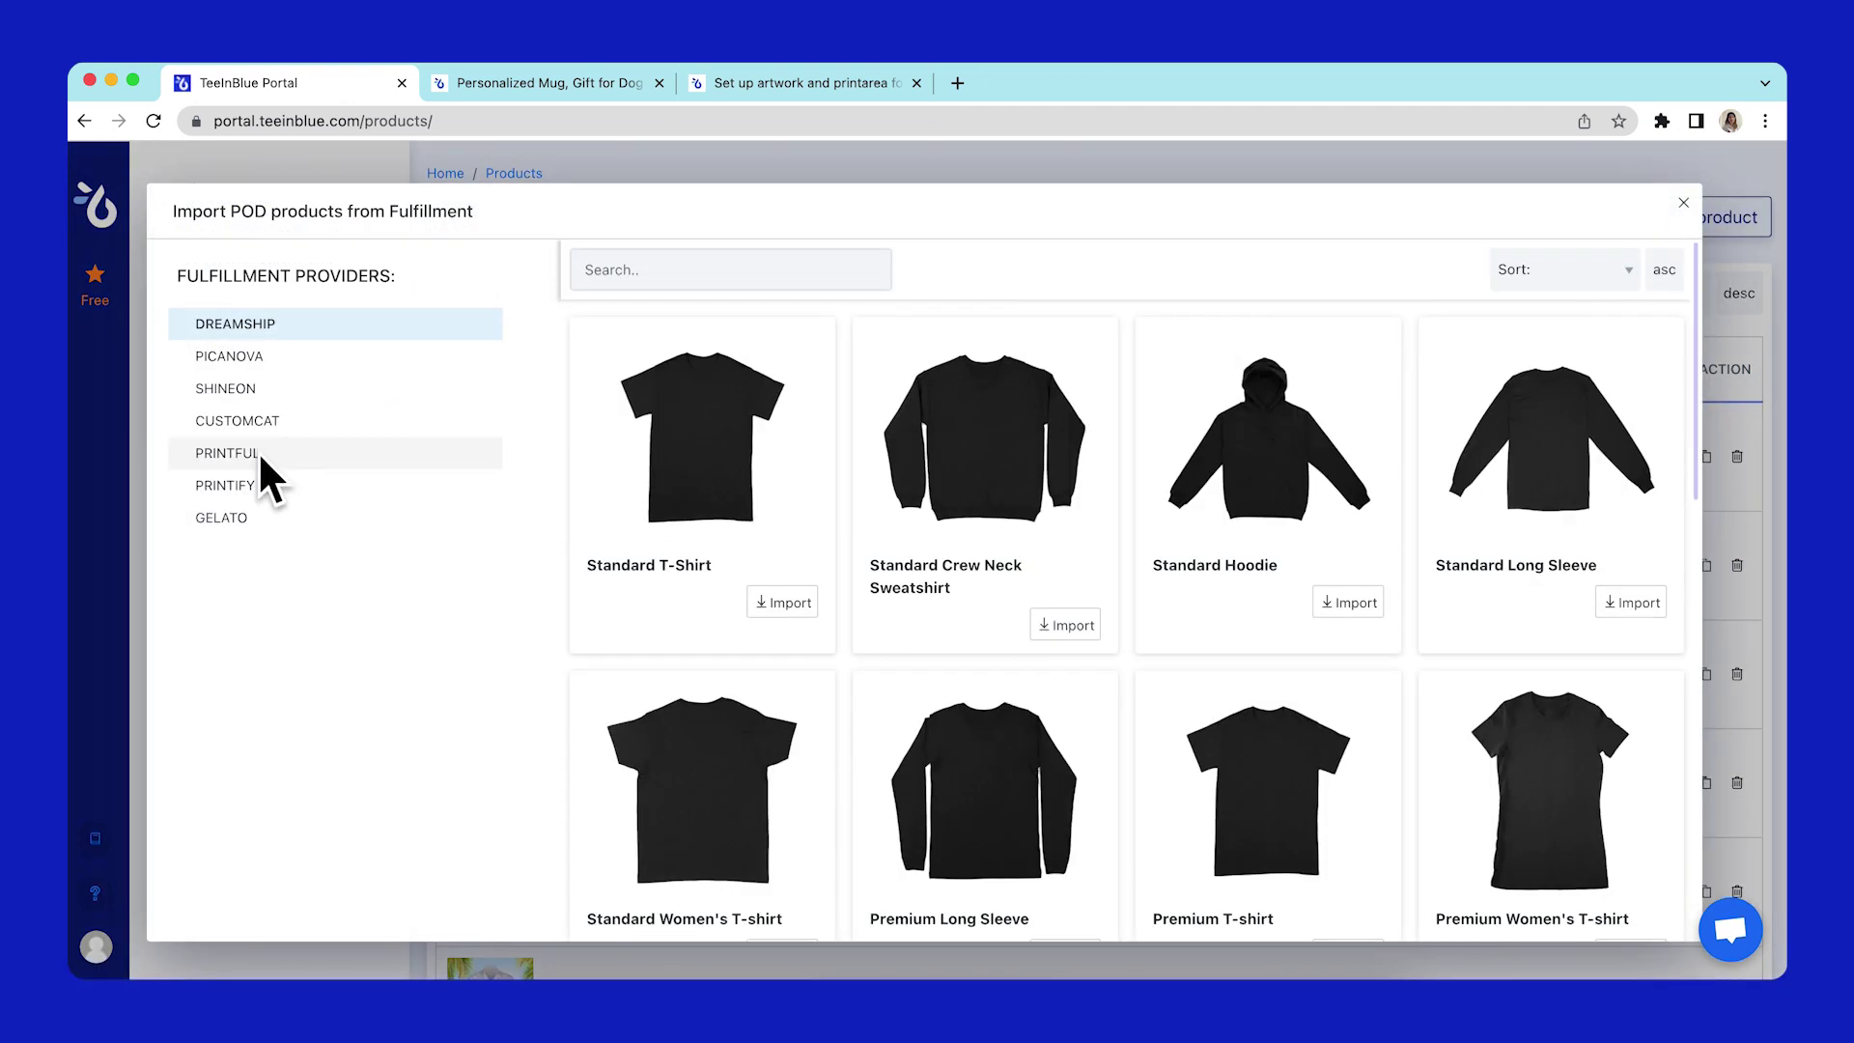
{"action": "left_click", "coordinate": [257, 450]}
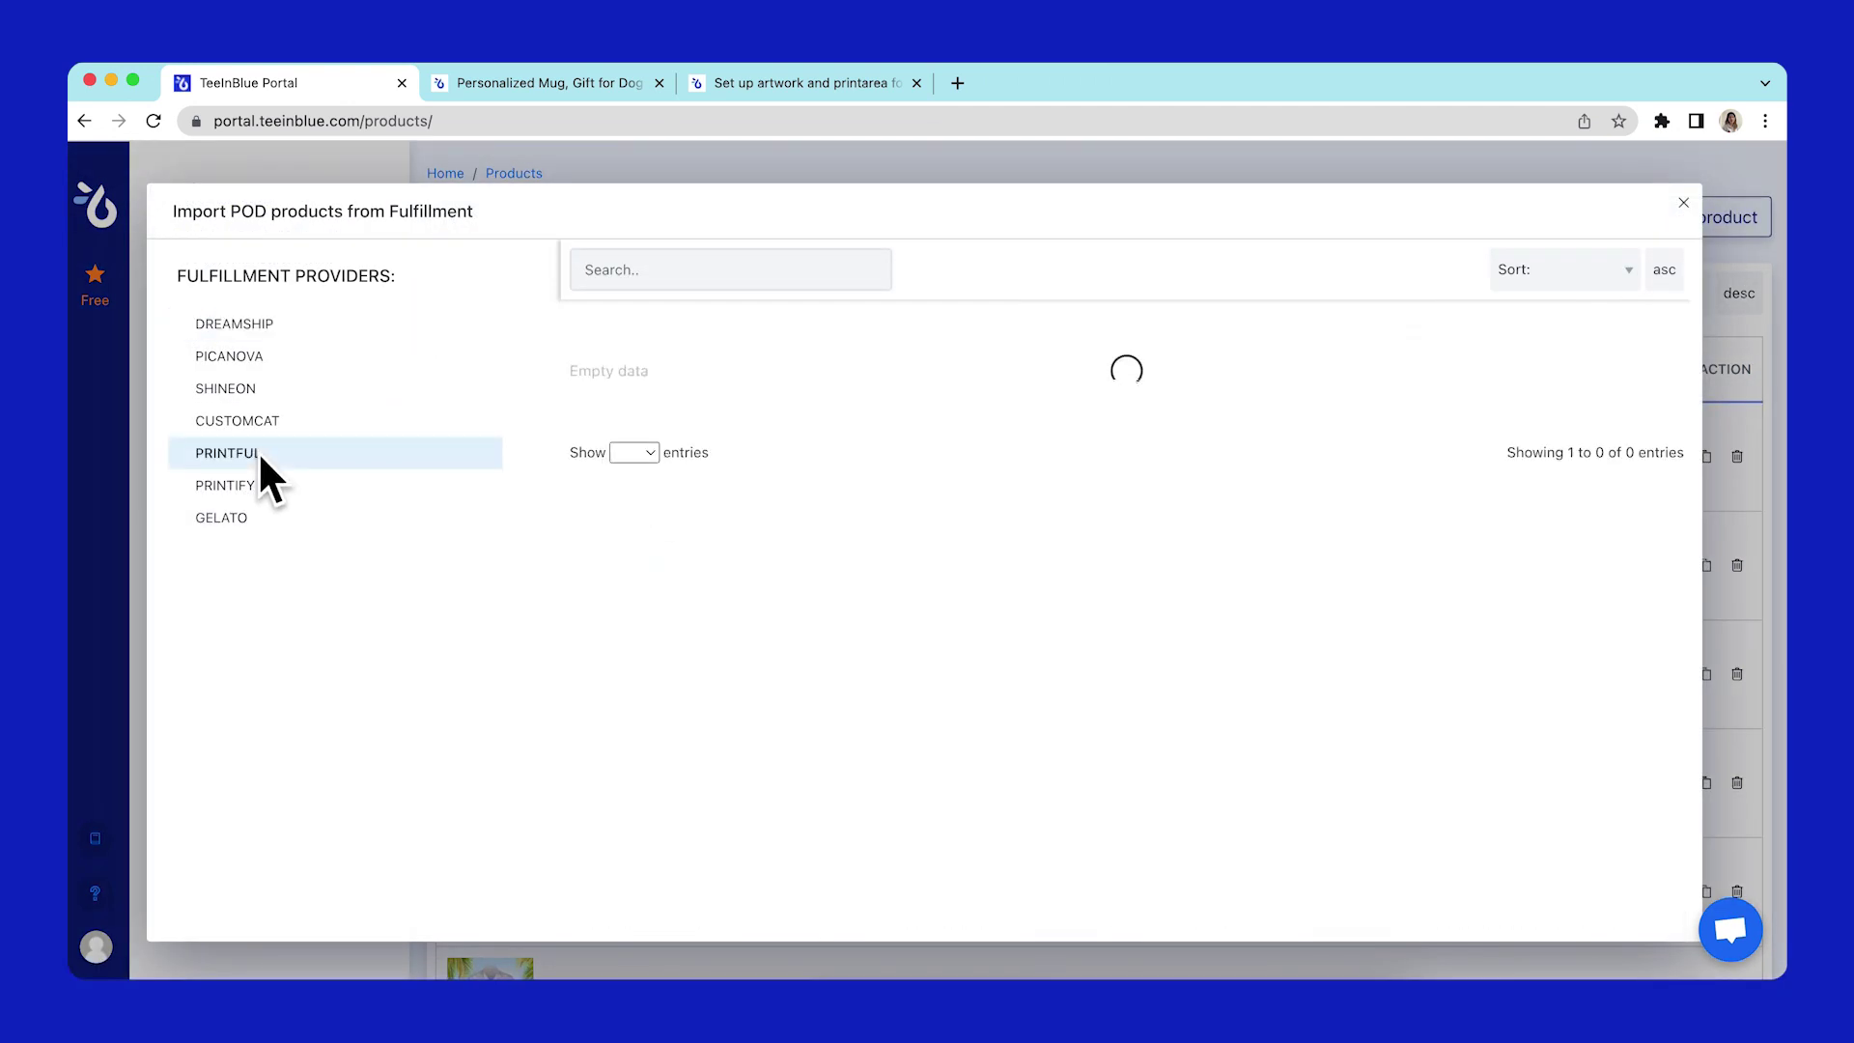
{"action": "left_click", "coordinate": [646, 290]}
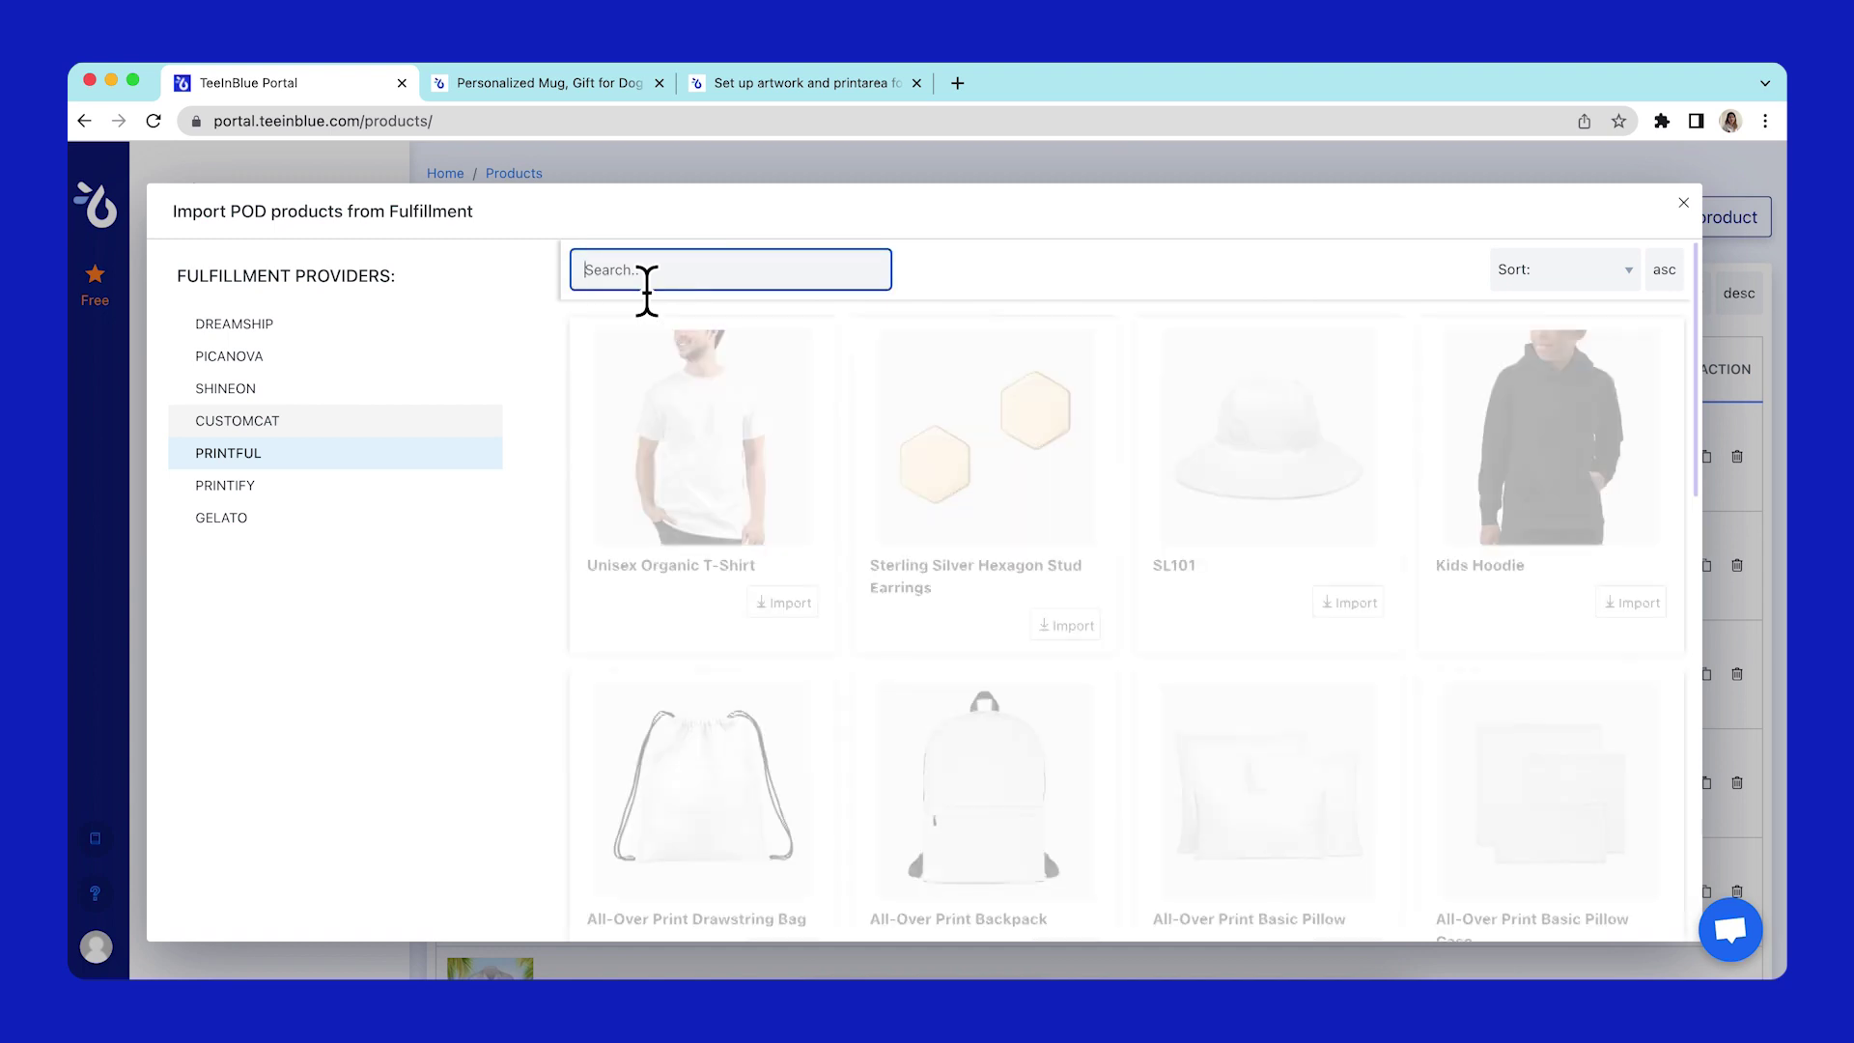
{"action": "type", "text": "Mug"}
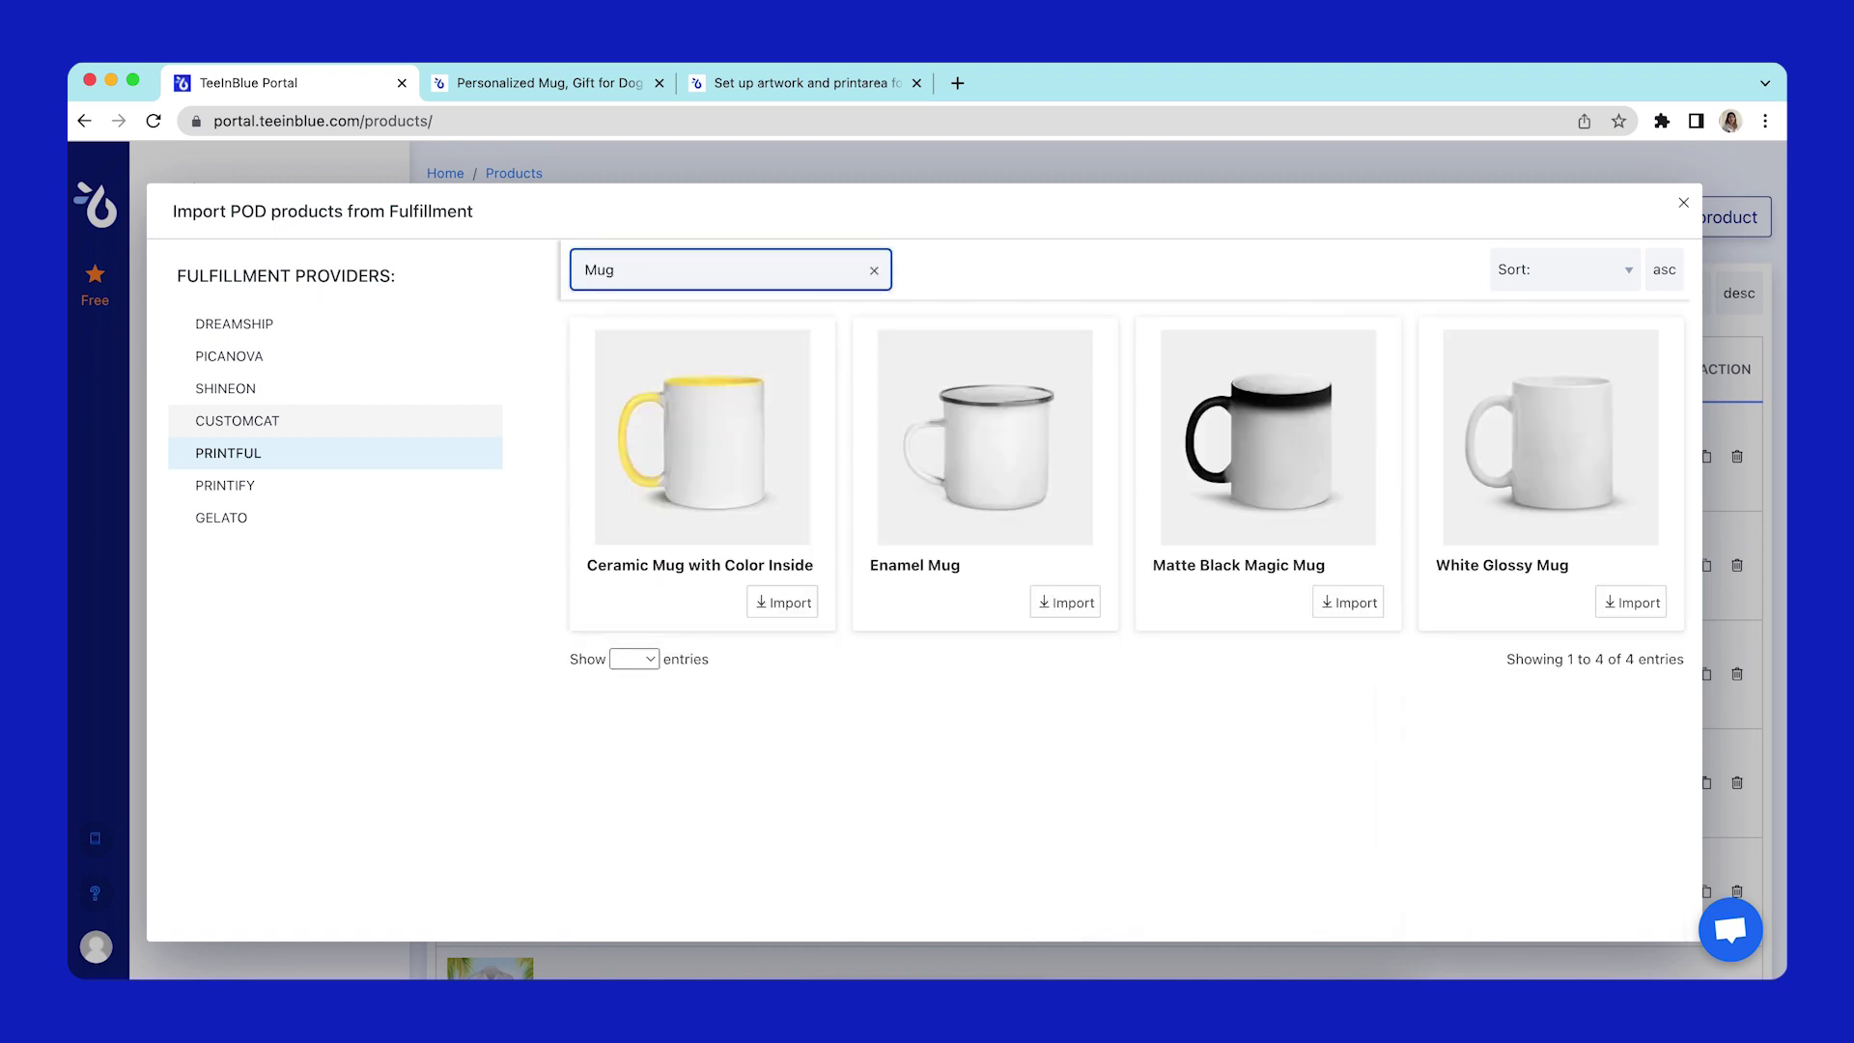
{"action": "left_click", "coordinate": [1622, 602]}
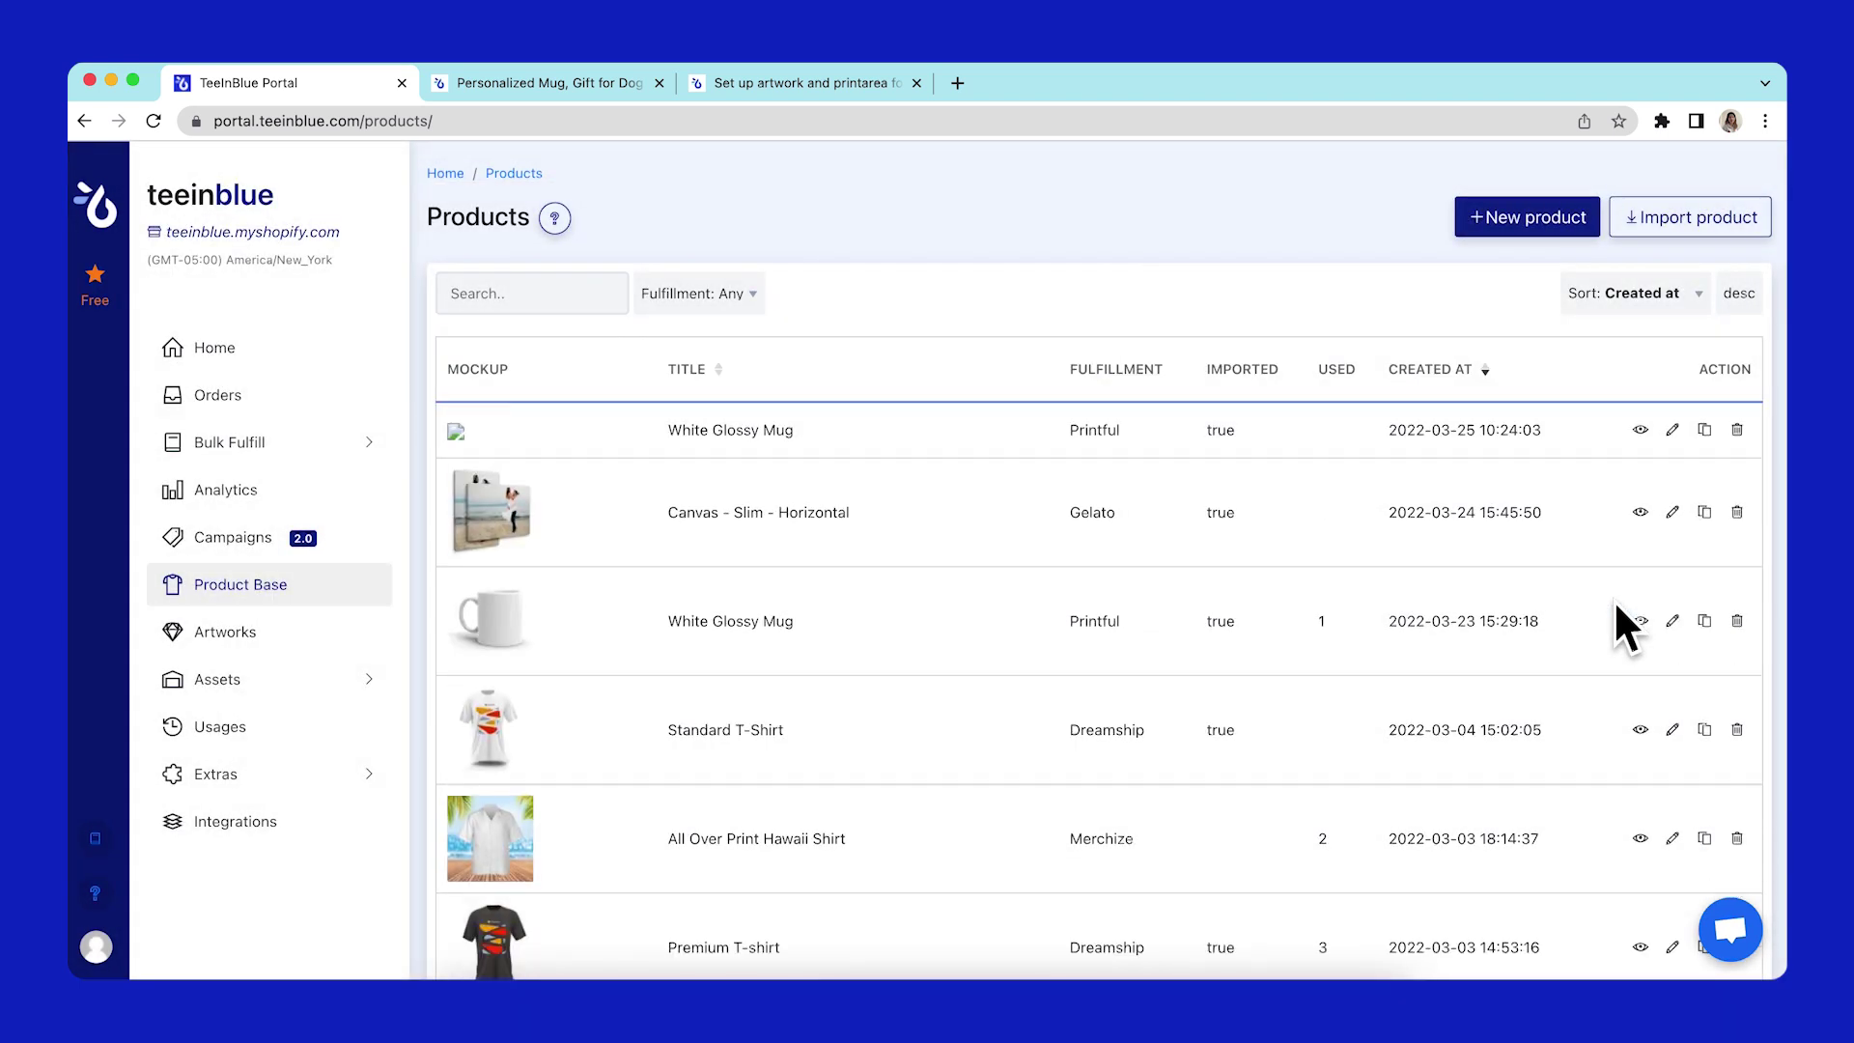
{"action": "left_click", "coordinate": [1673, 430]}
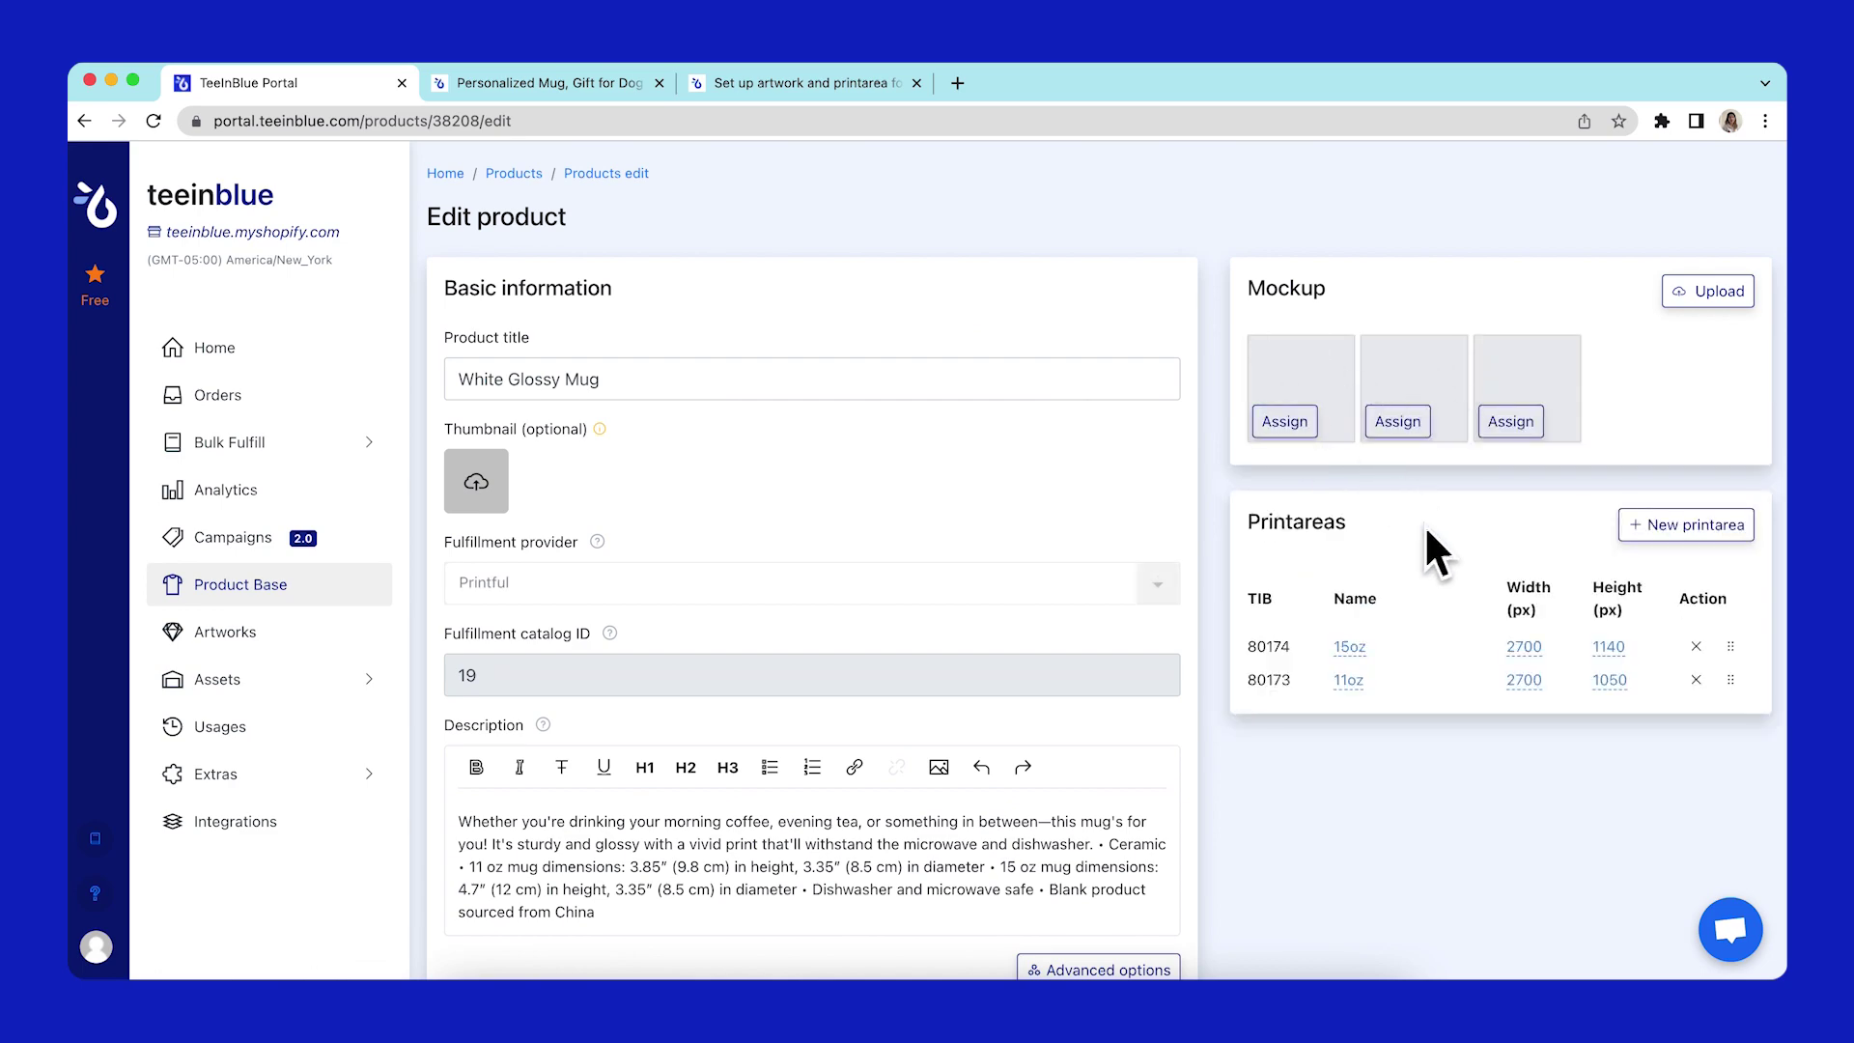
- Inspect the 15oz and 11oz variant sizes and the custom printarea each one connects to
{"action": "scroll", "coordinate": [1411, 623], "scroll_direction": "down", "scroll_amount": 2}
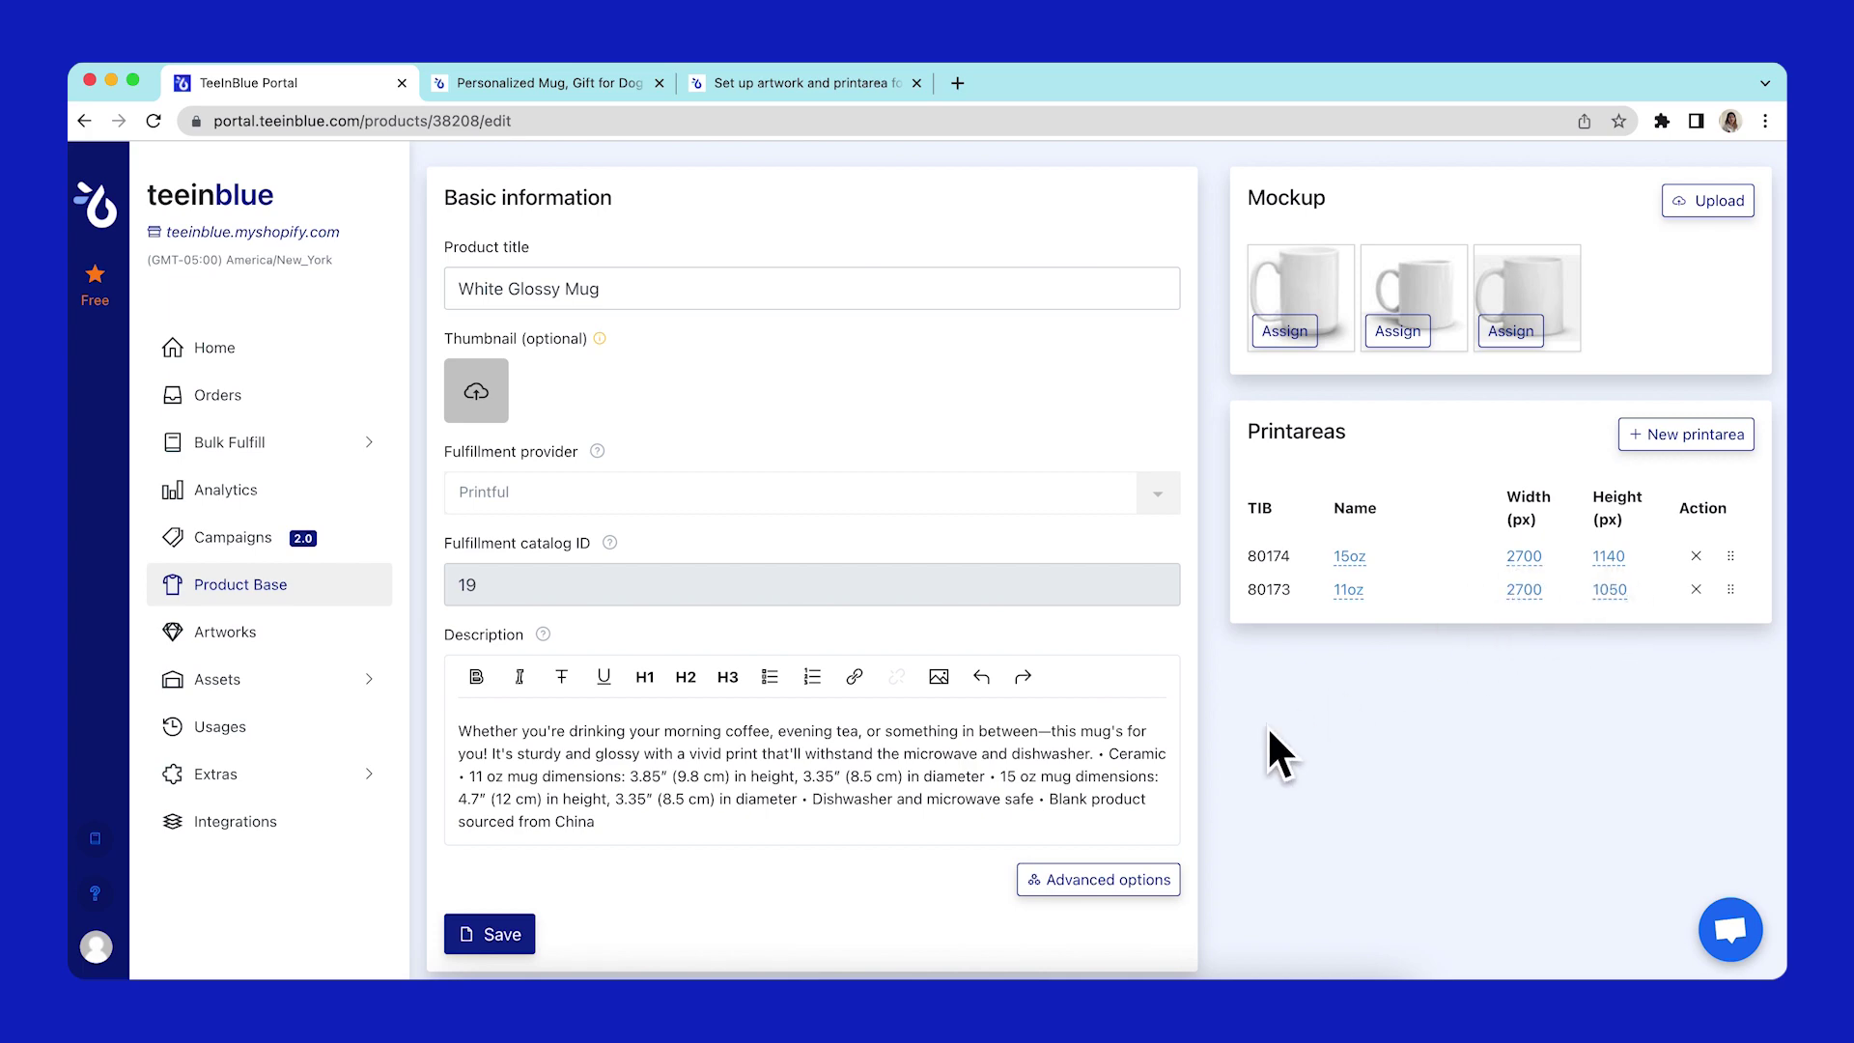
{"action": "scroll", "coordinate": [1270, 732], "scroll_direction": "down", "scroll_amount": 9}
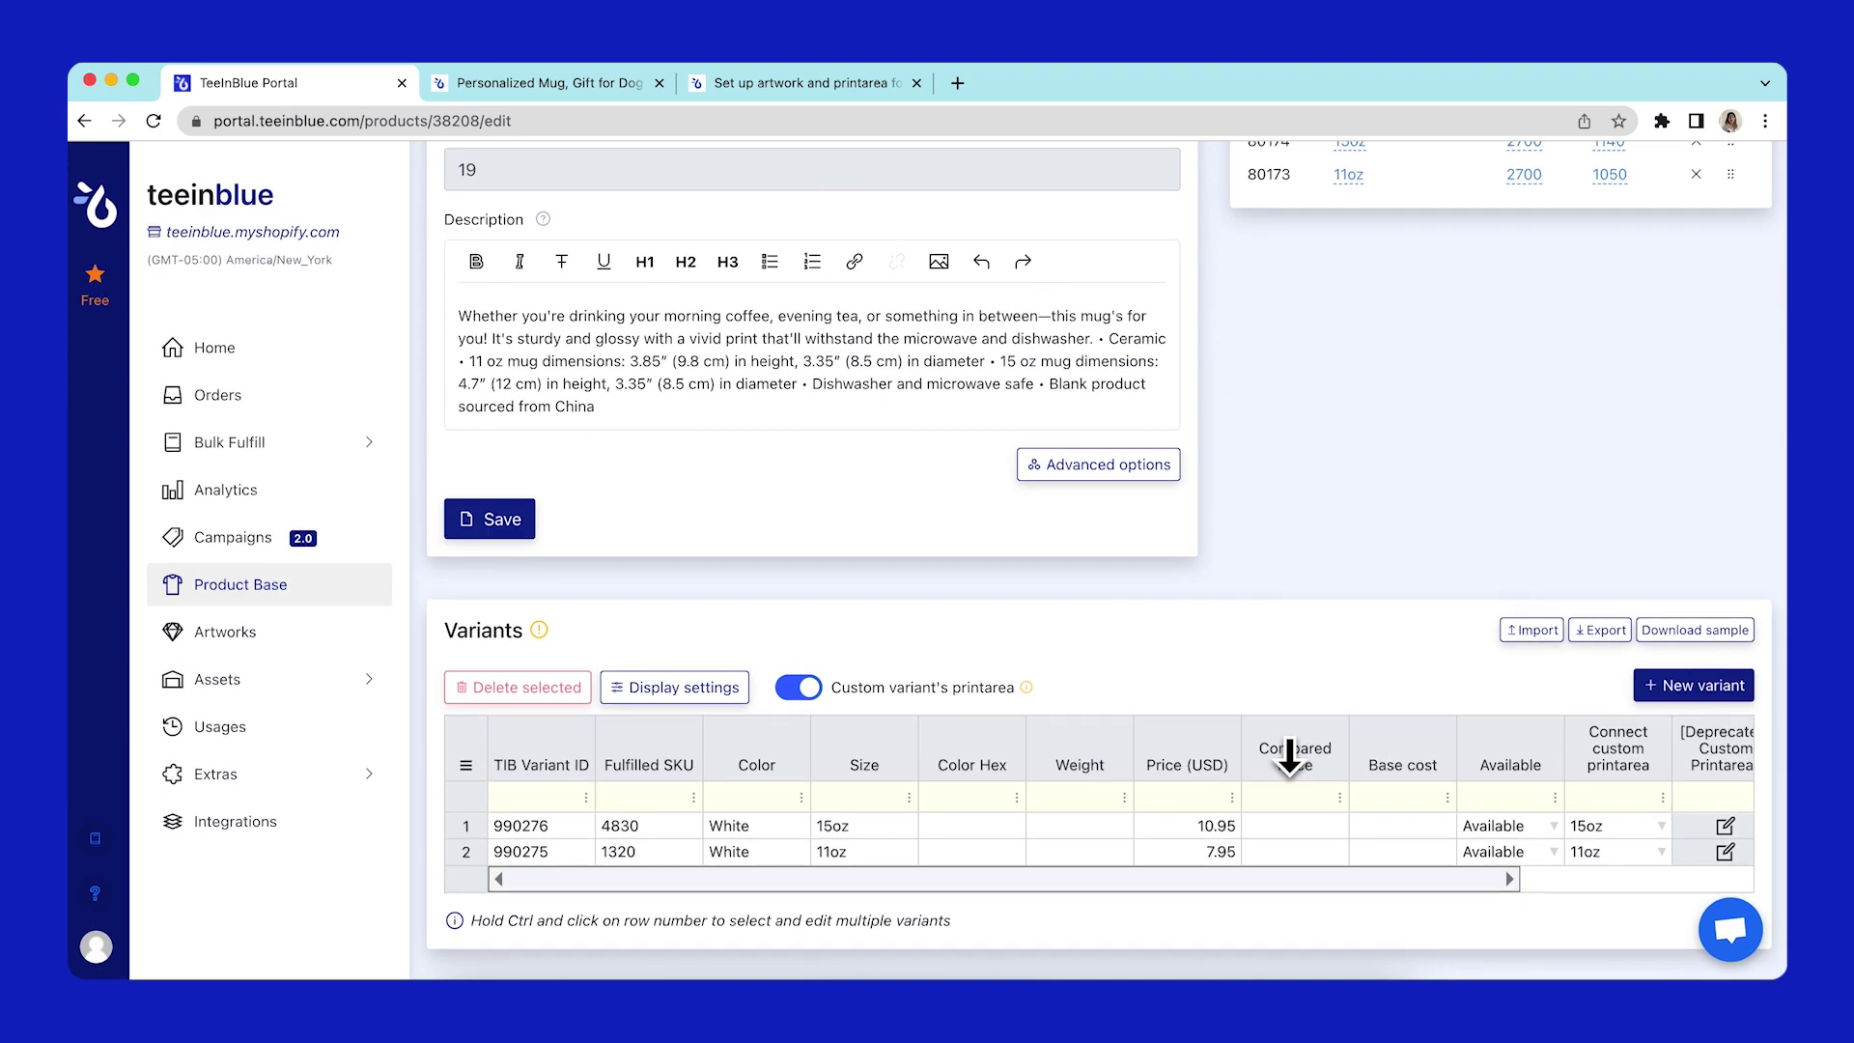
{"action": "scroll", "coordinate": [1289, 758], "scroll_direction": "up", "scroll_amount": 2}
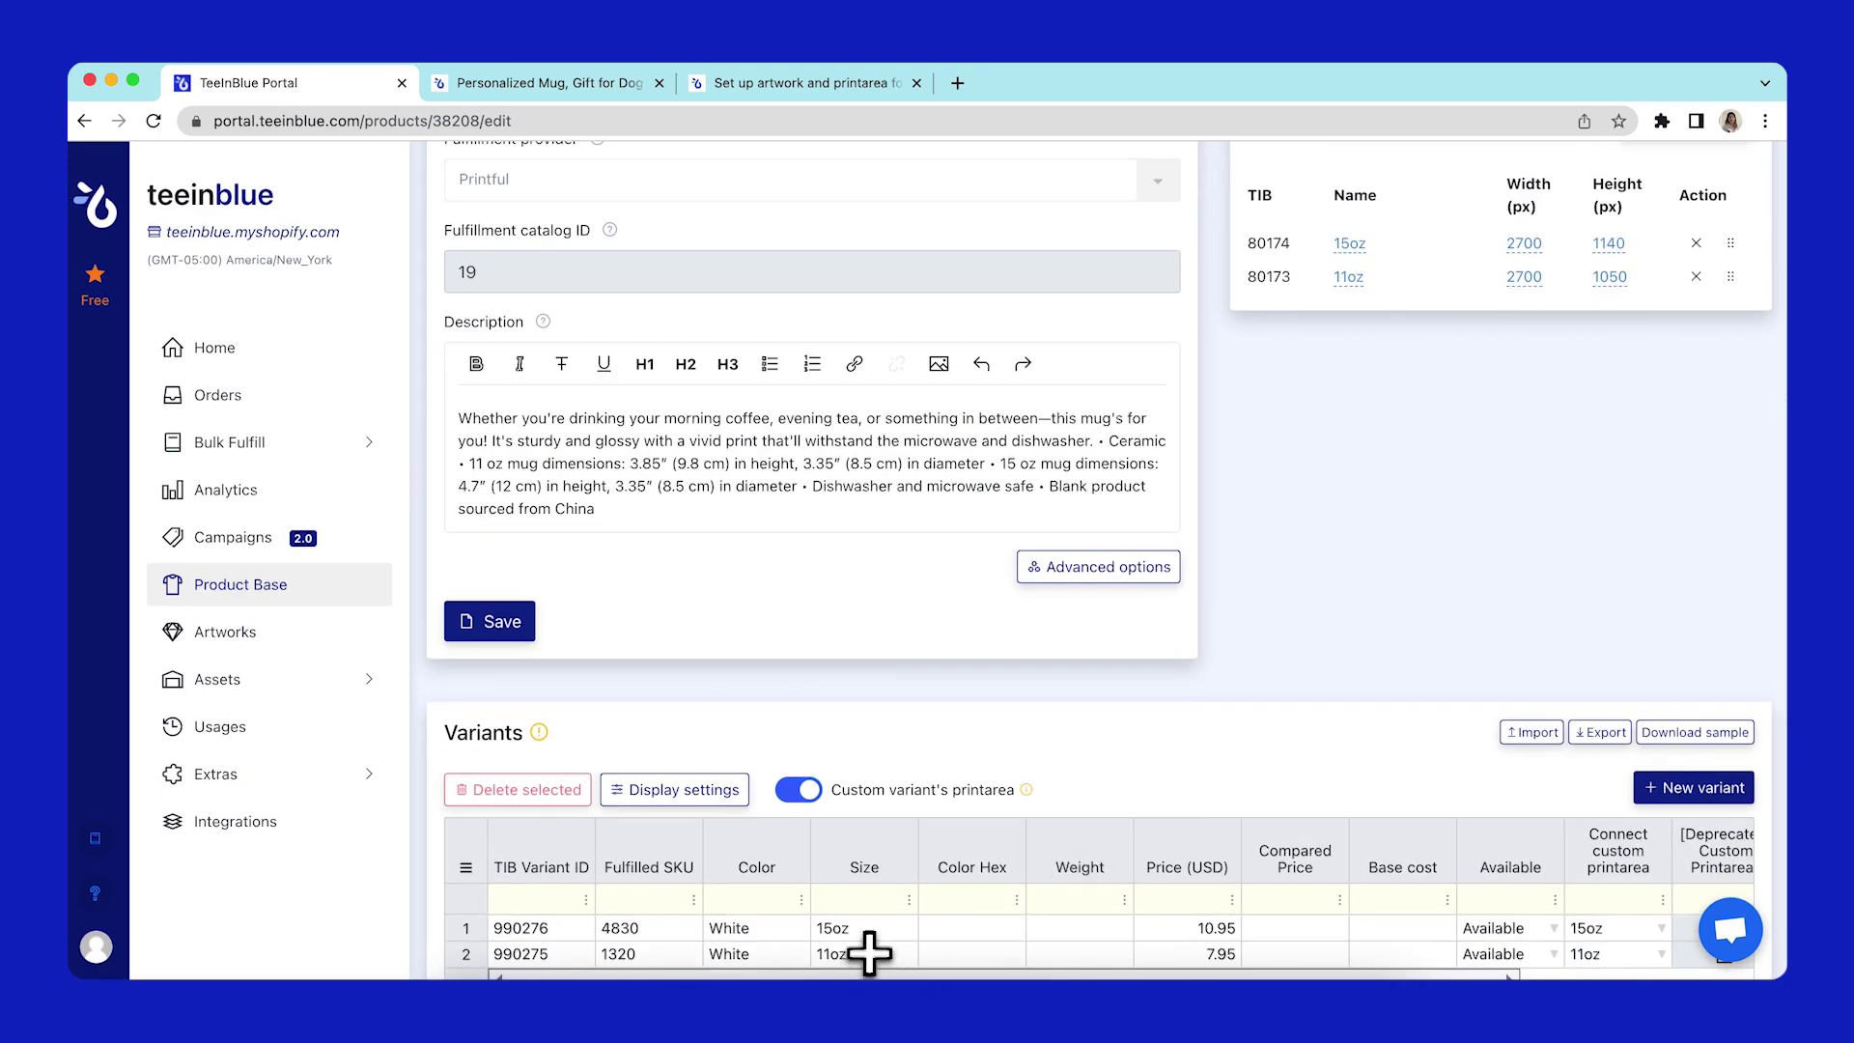
{"action": "left_click", "coordinate": [859, 932]}
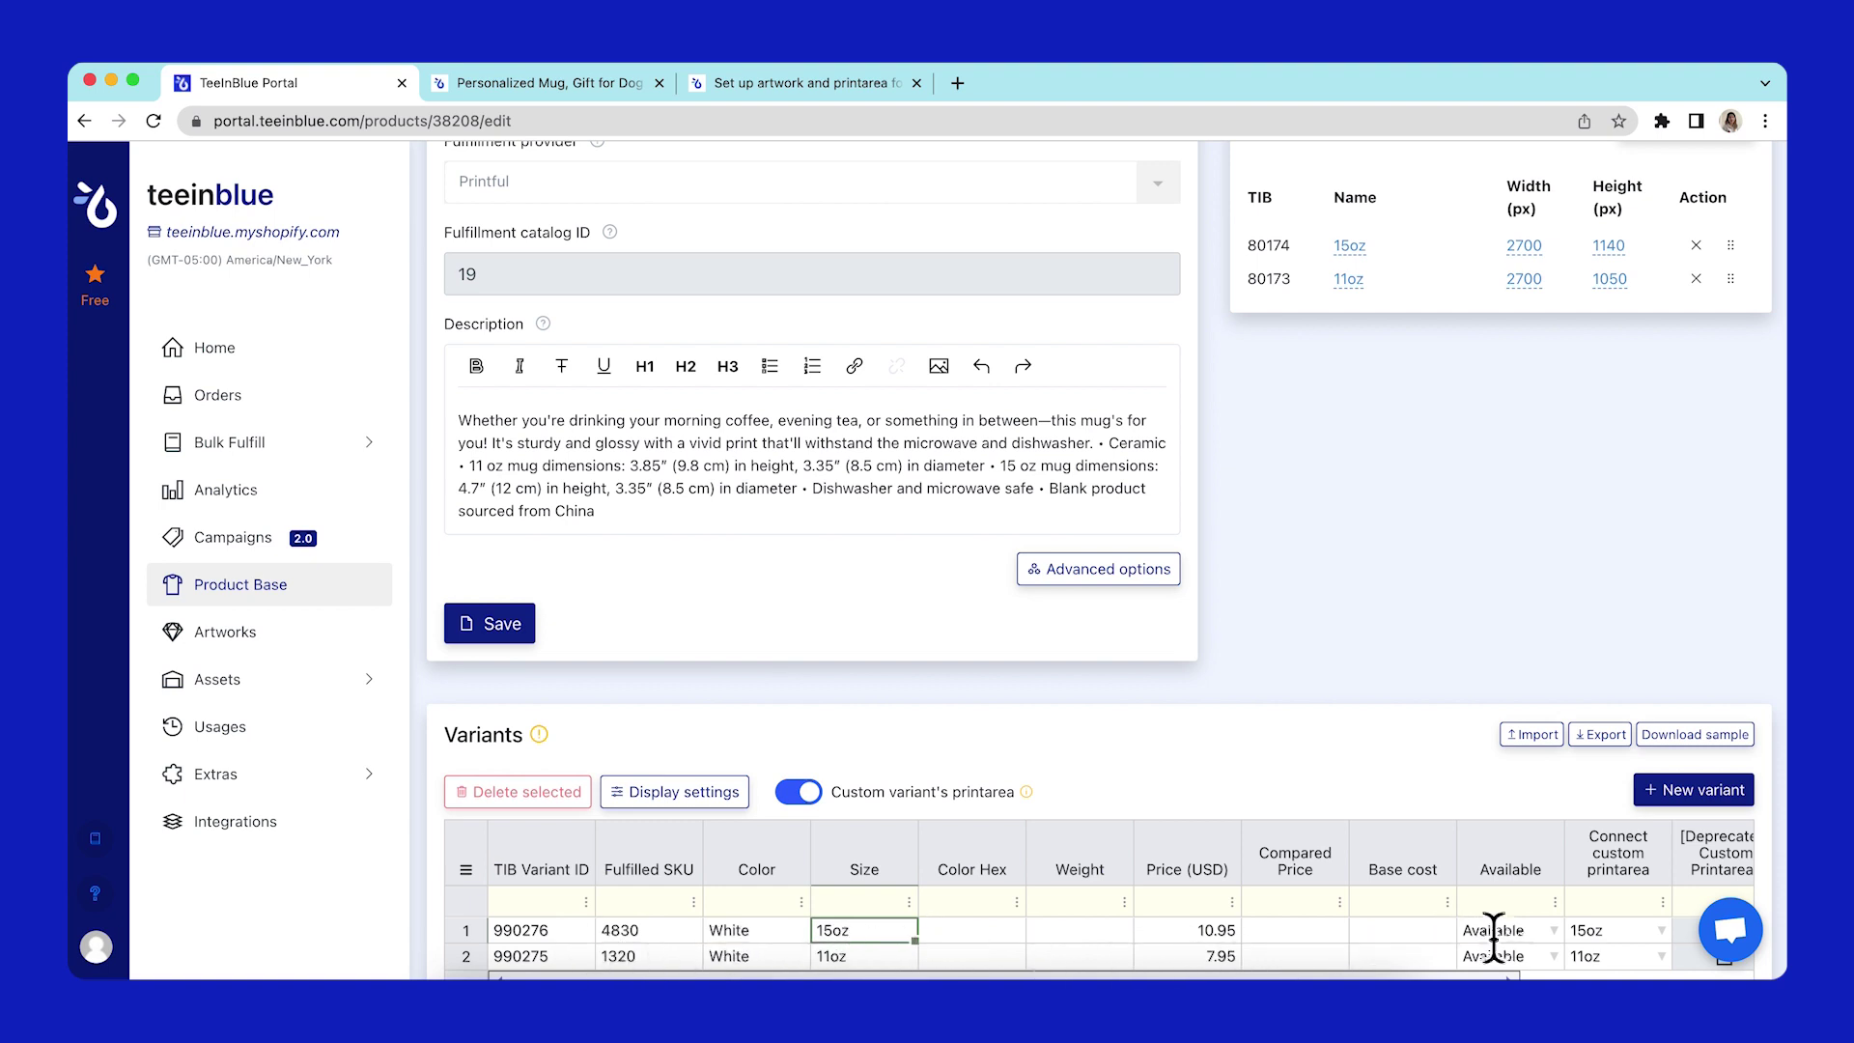
{"action": "left_click", "coordinate": [1622, 931]}
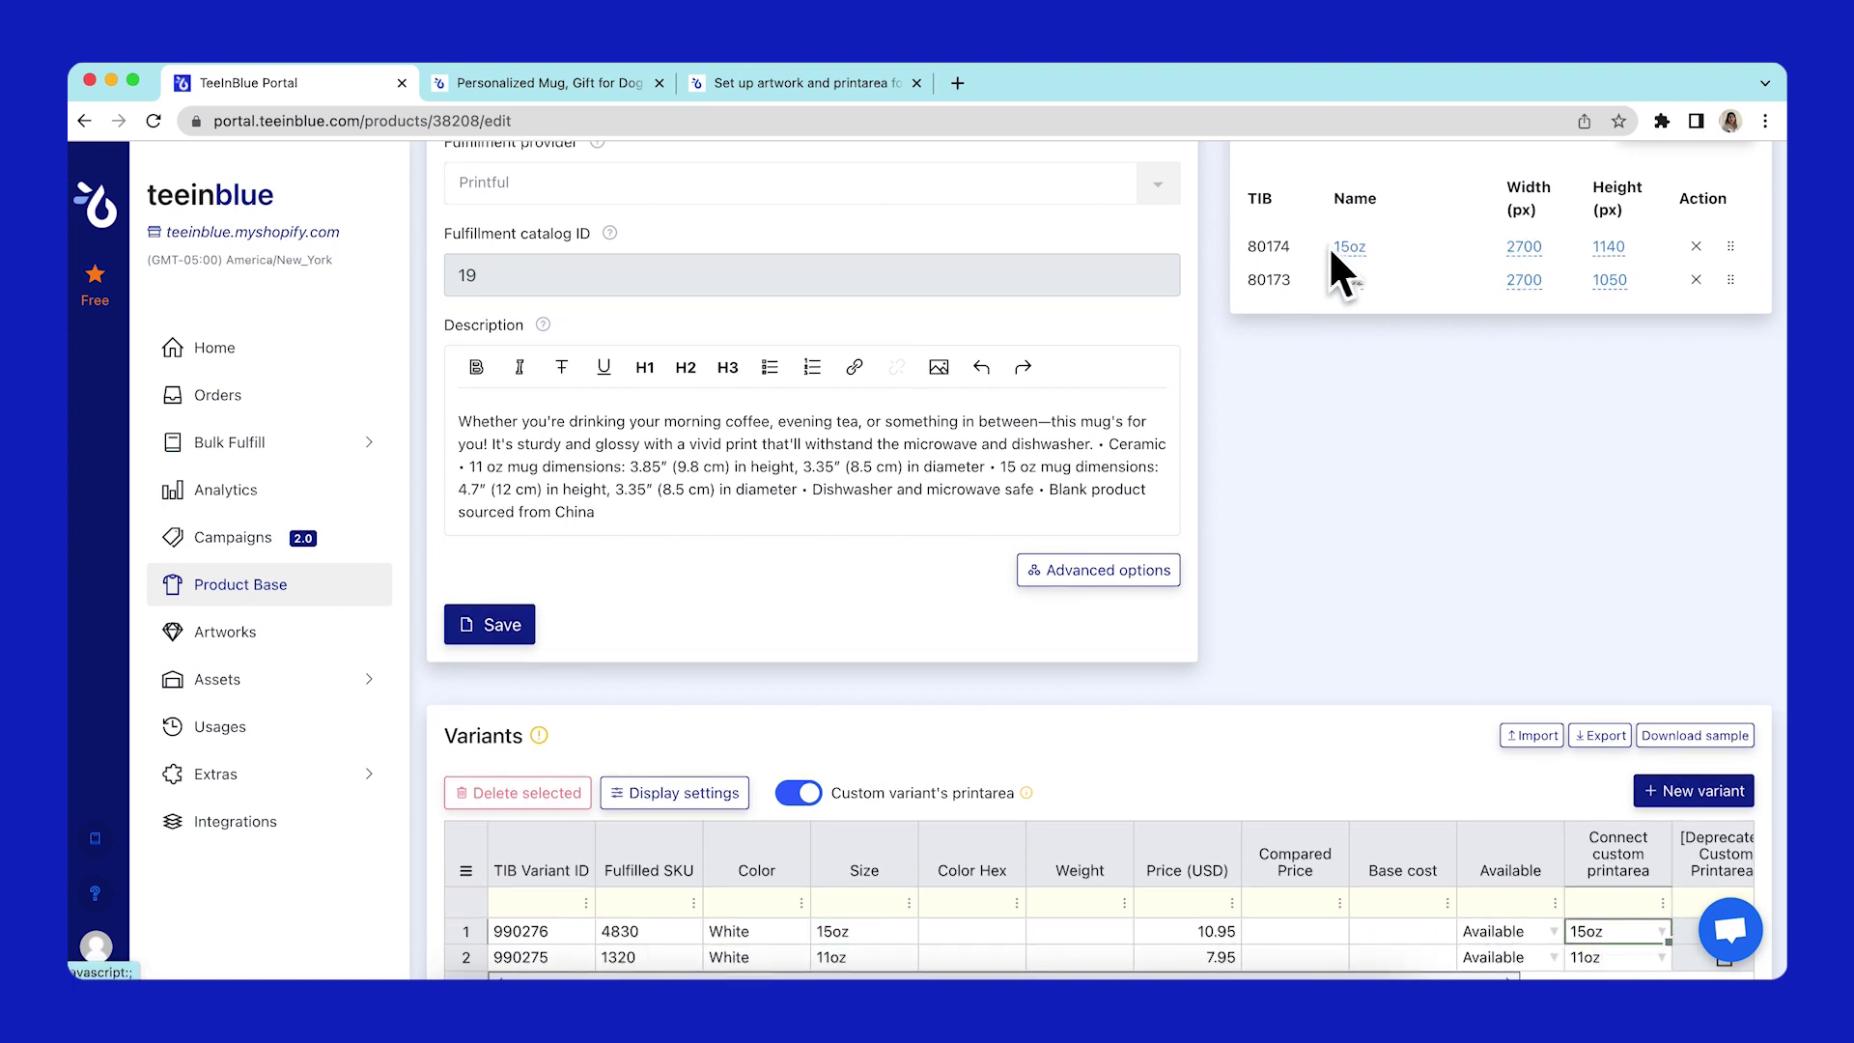
{"action": "left_click", "coordinate": [898, 959]}
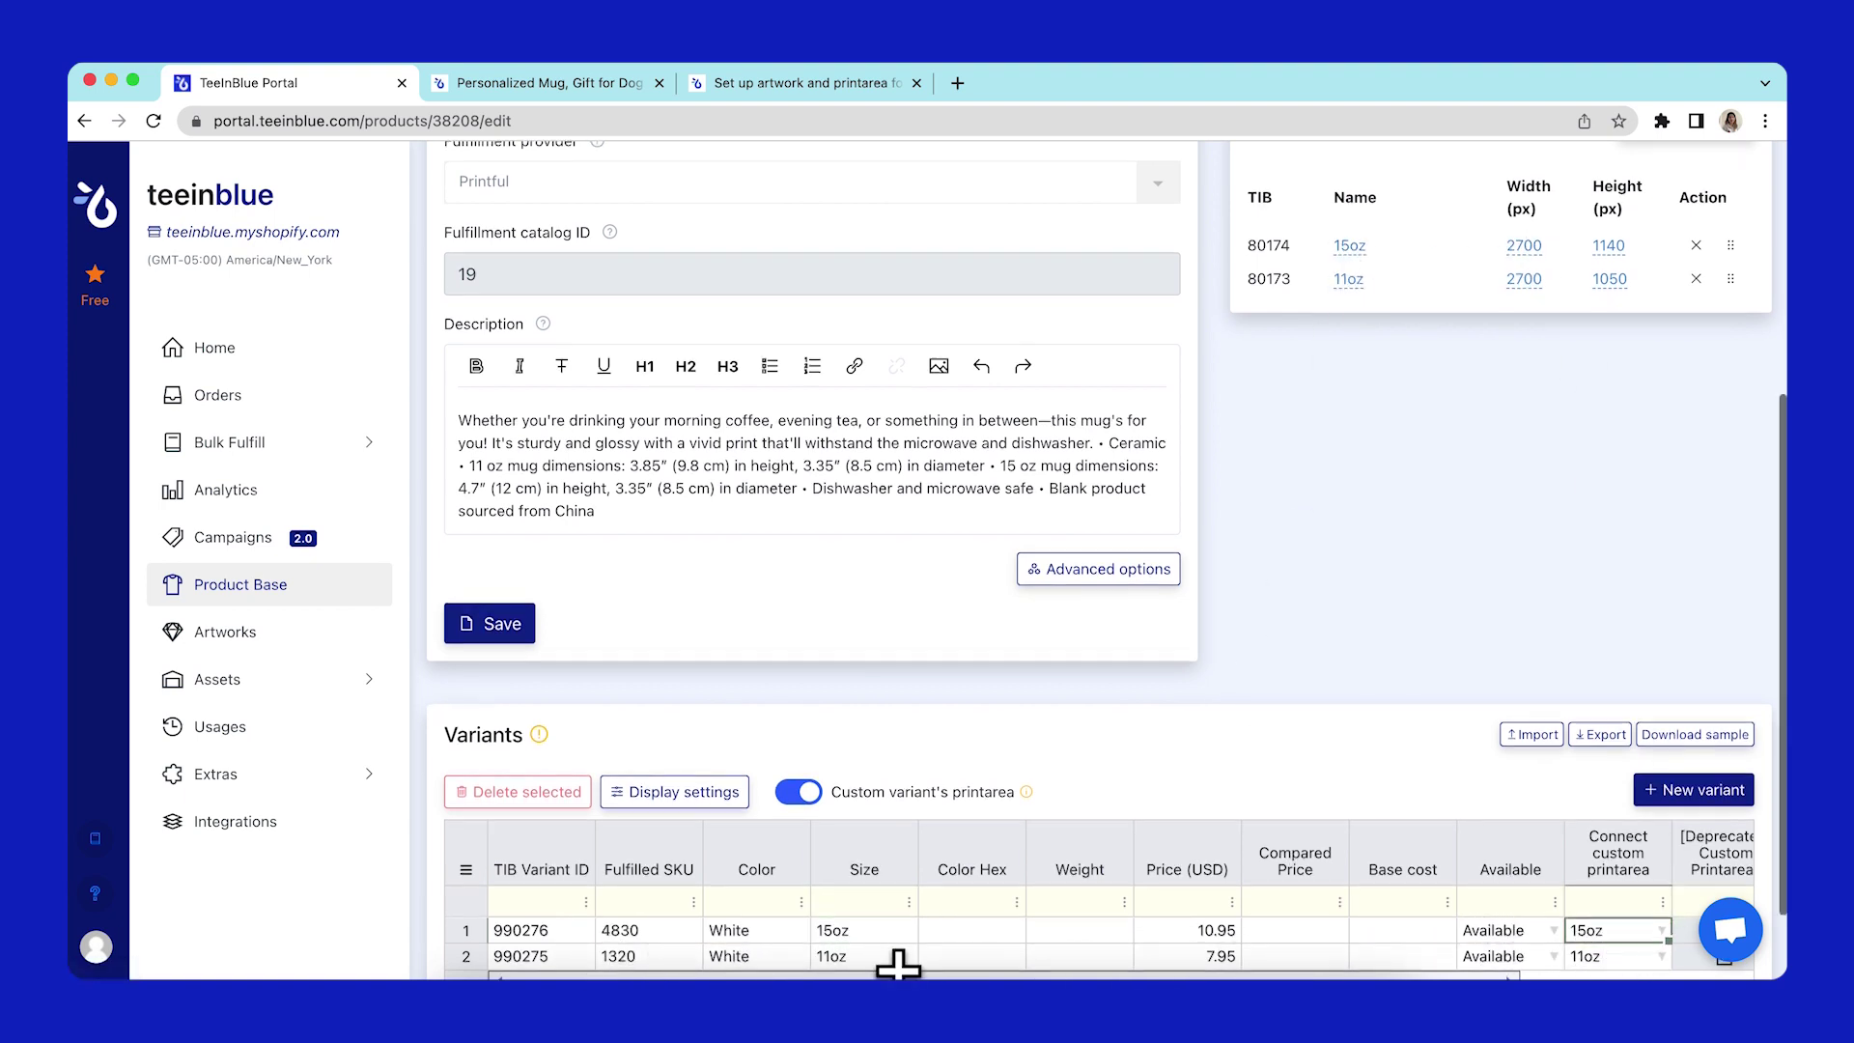
{"action": "scroll", "coordinate": [1613, 951], "scroll_direction": "down", "scroll_amount": 1}
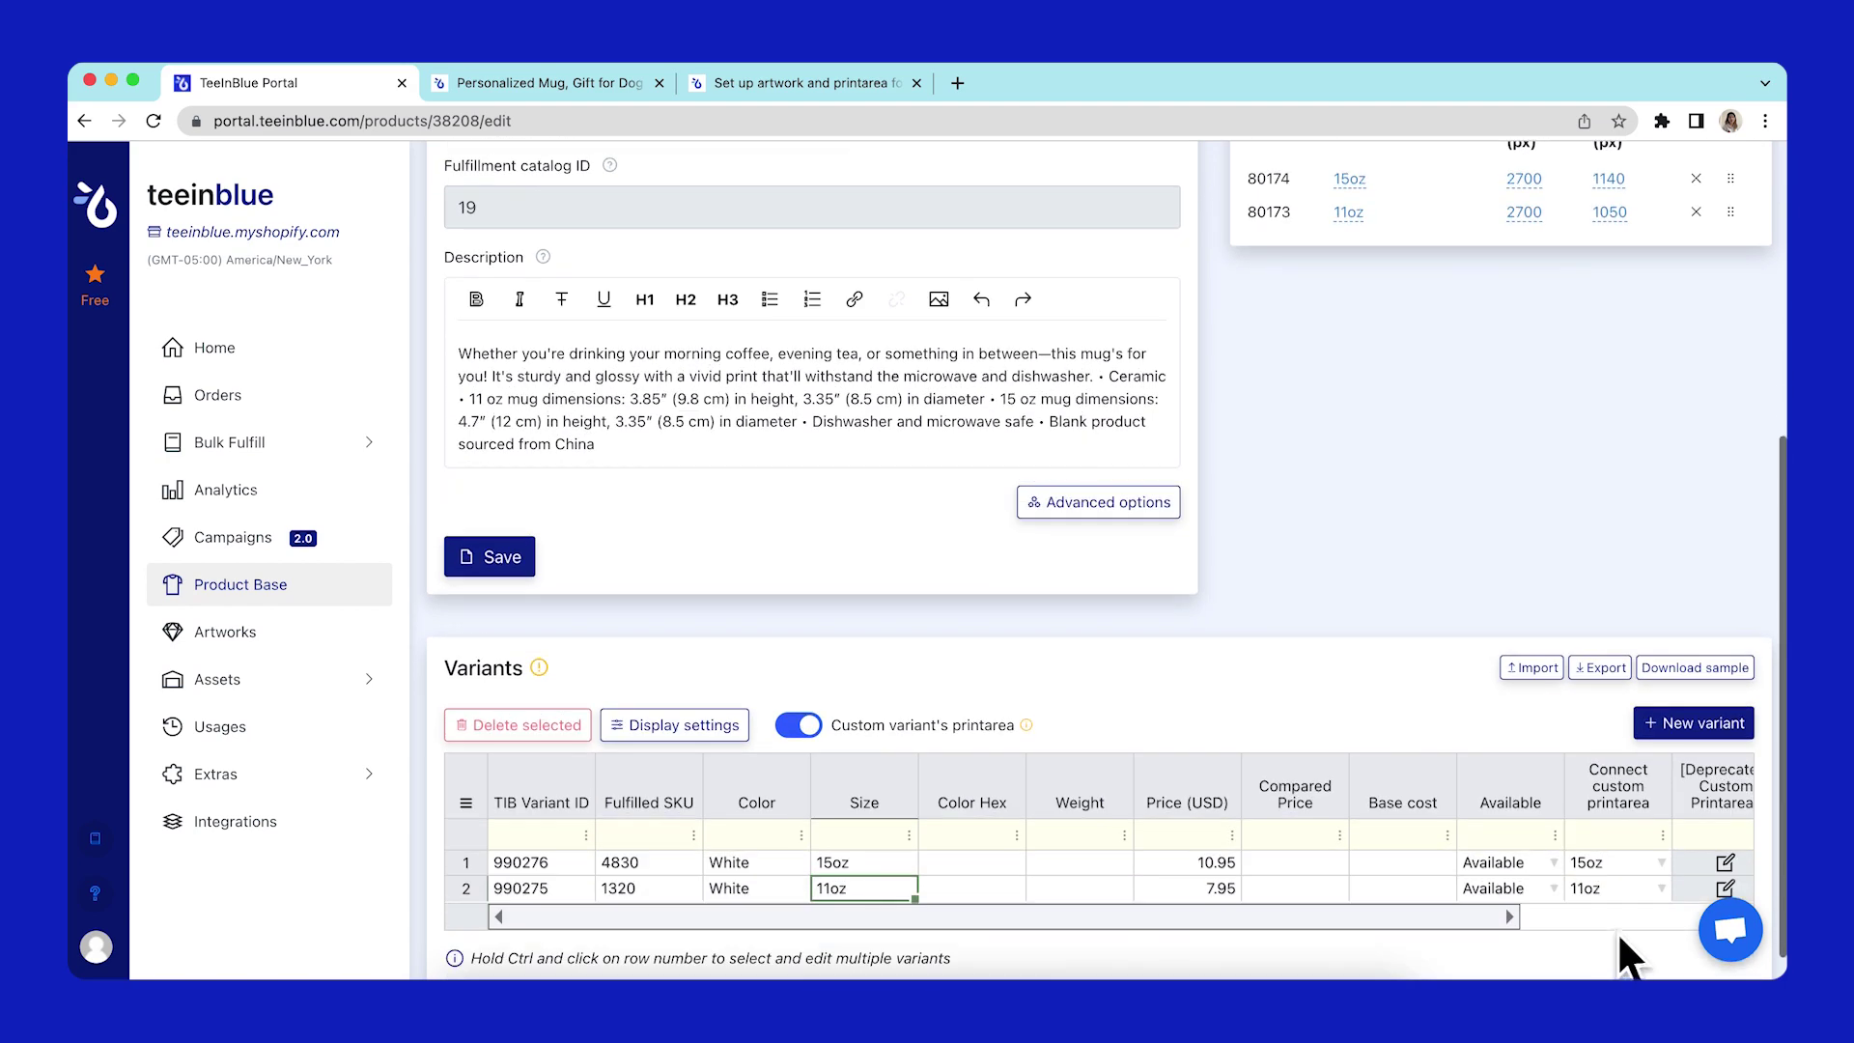
{"action": "left_click", "coordinate": [1626, 891]}
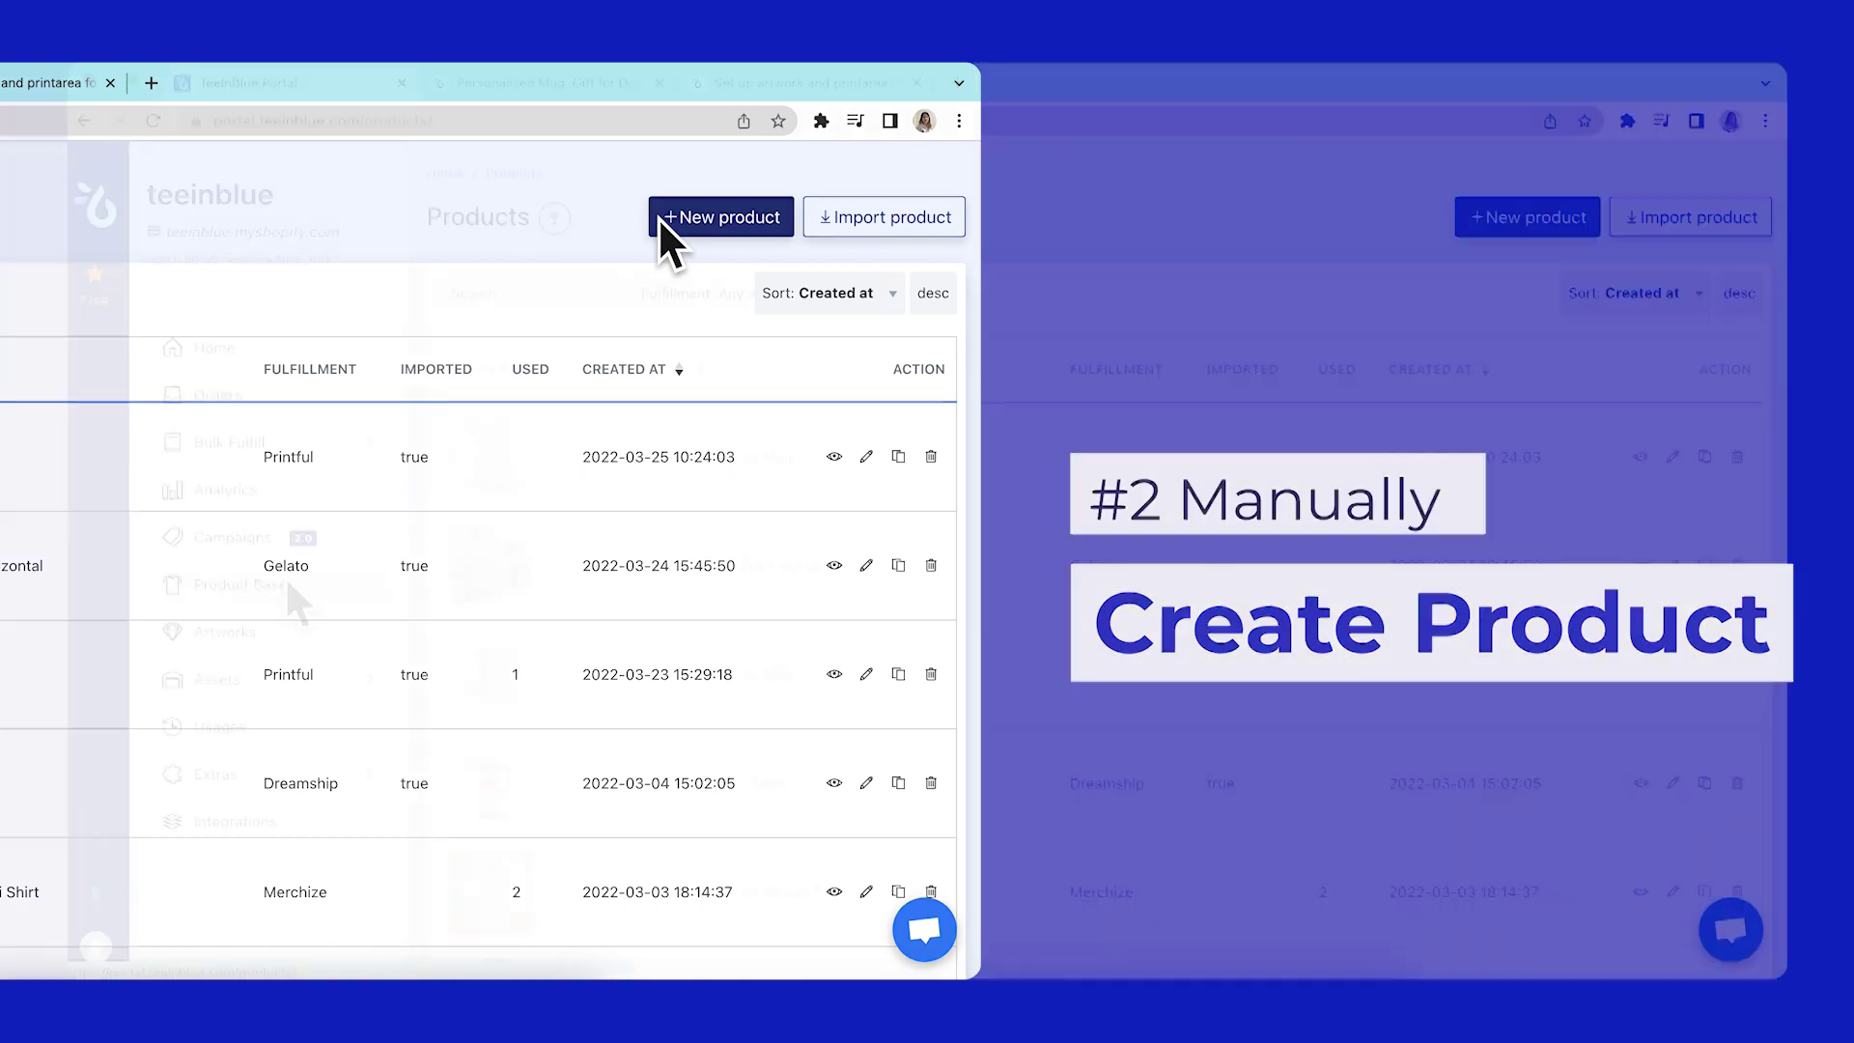
- Create a manual product titled 'Mug' and save it
{"action": "left_click", "coordinate": [669, 218]}
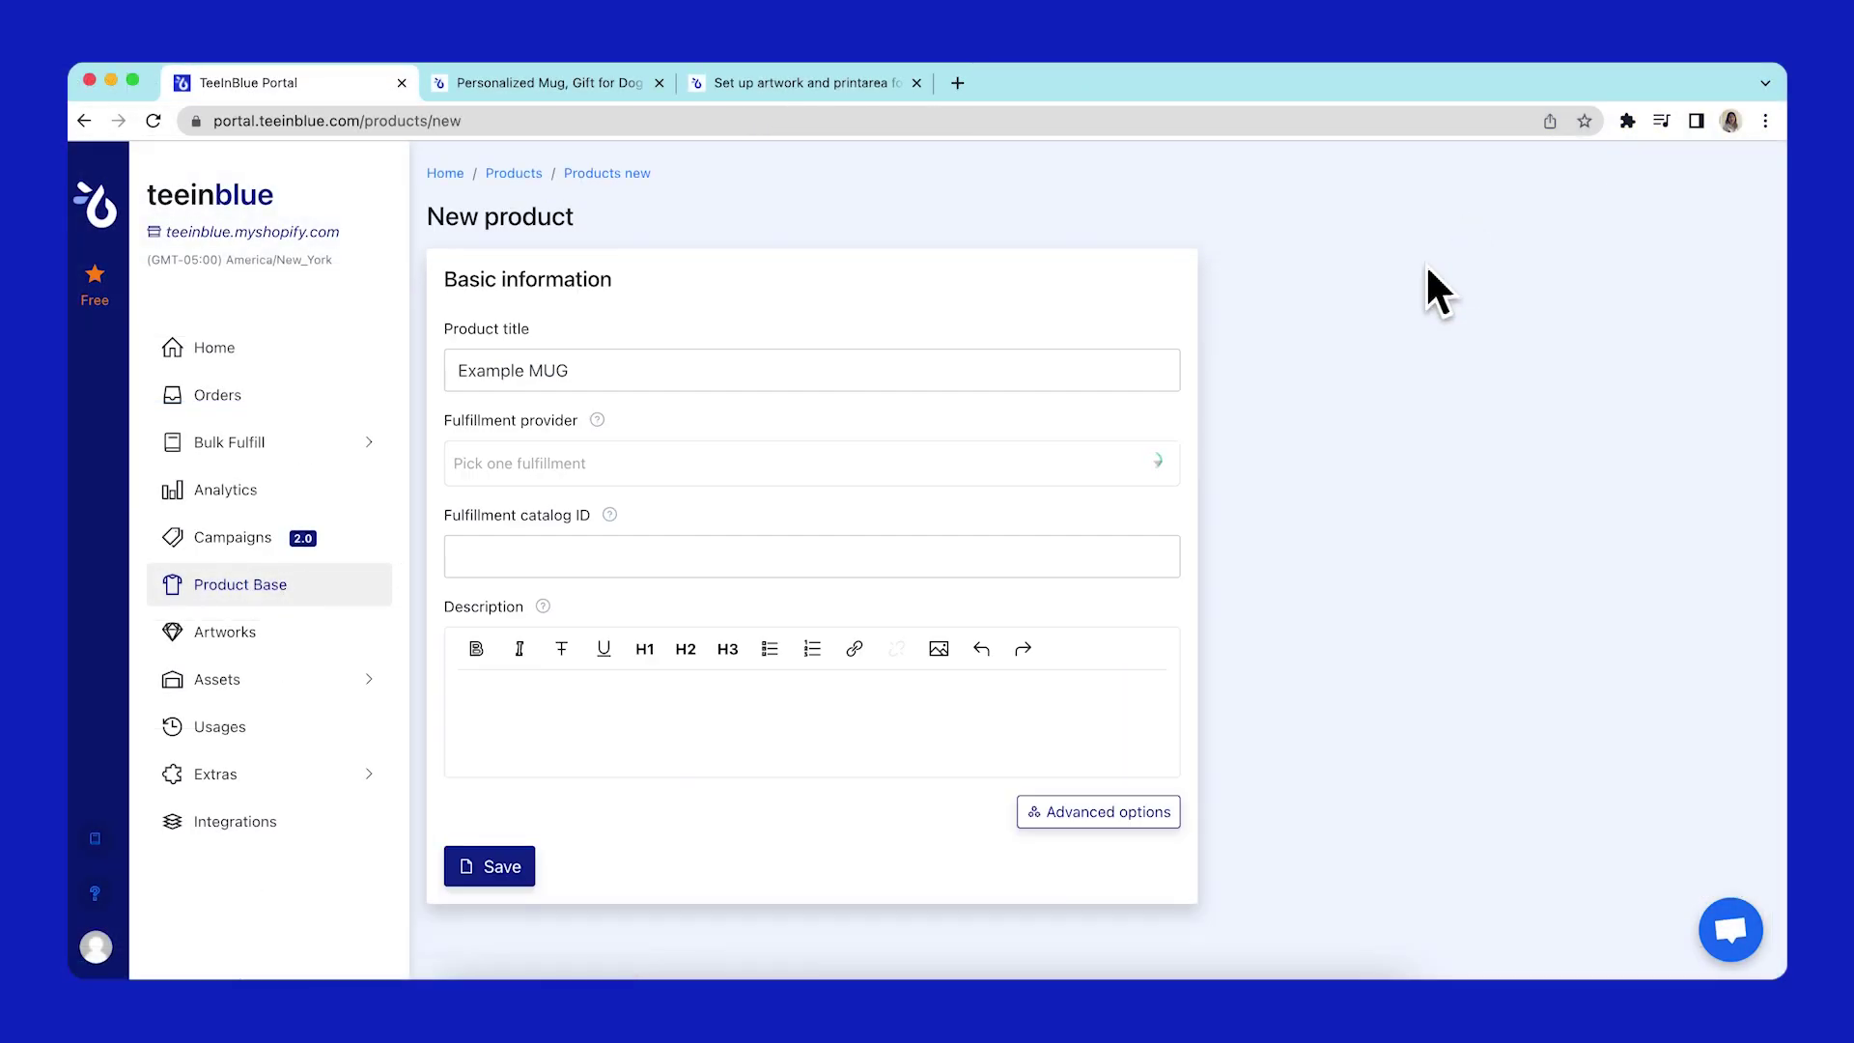
{"action": "triple_click", "coordinate": [757, 380]}
{"action": "type", "text": "Mug"}
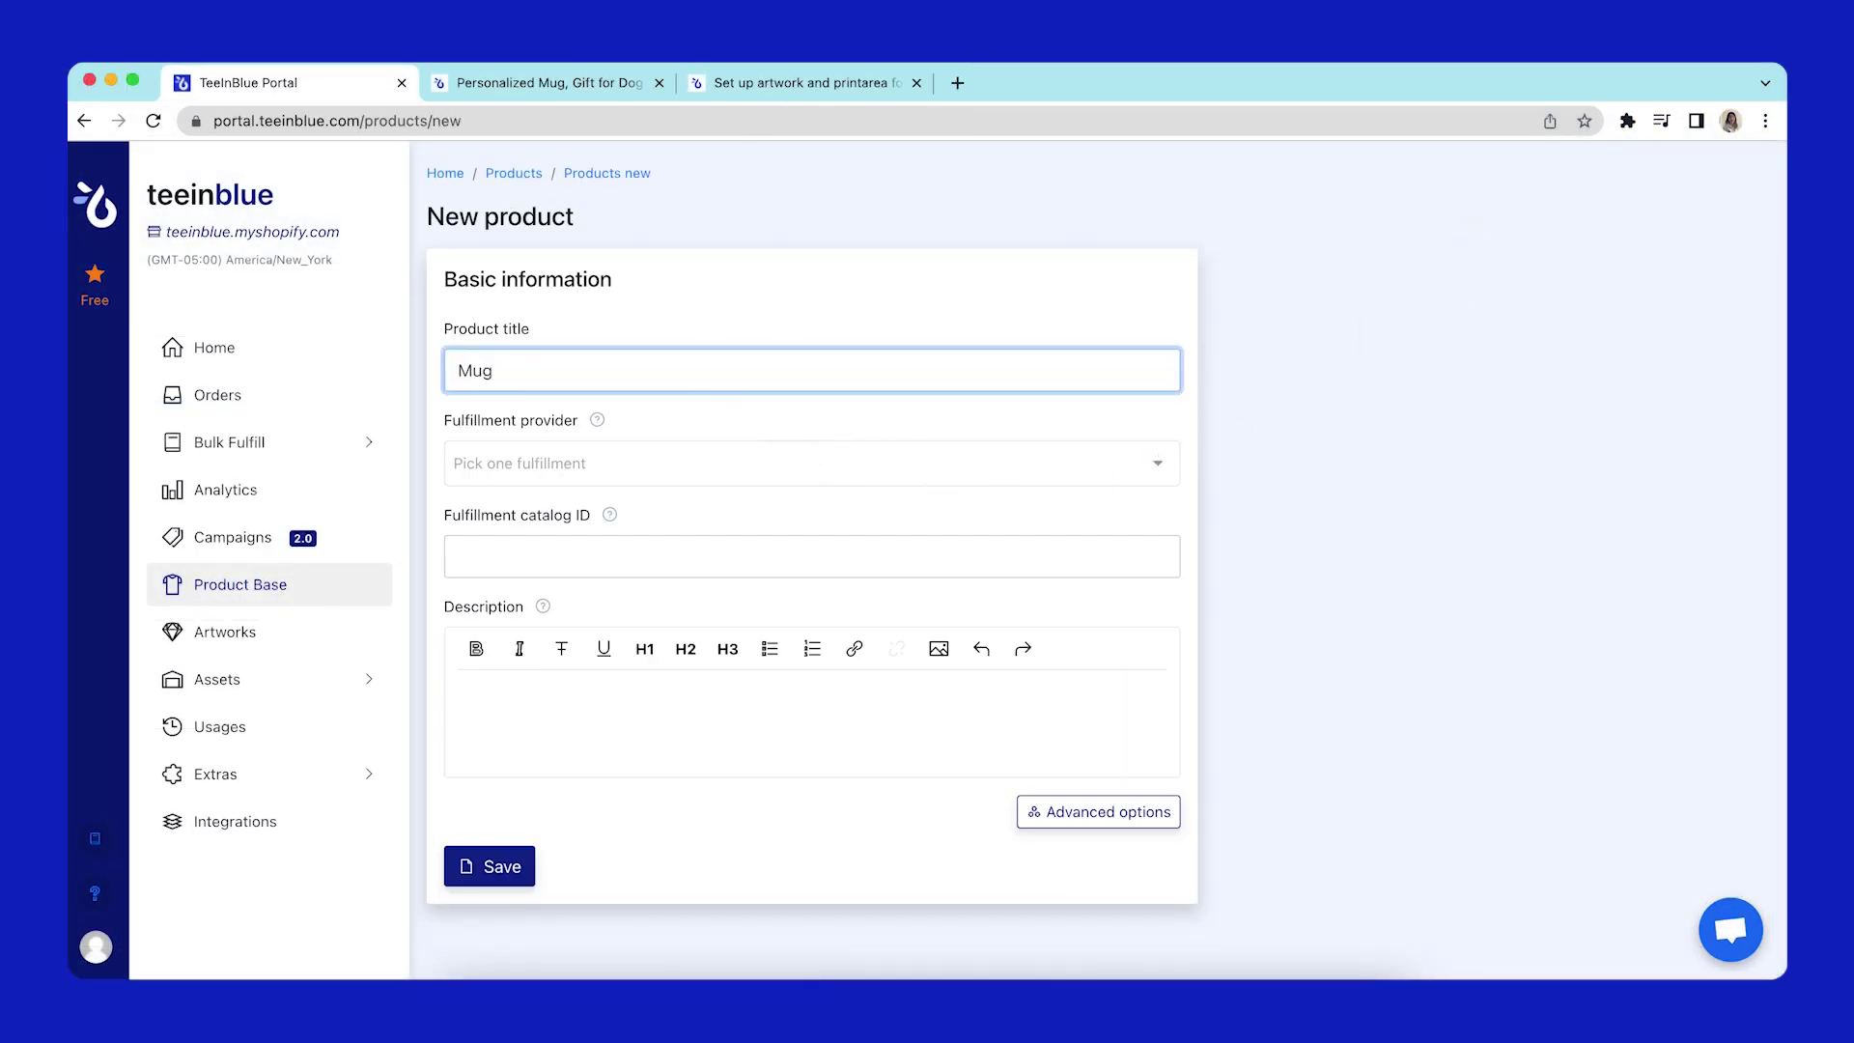
{"action": "left_click", "coordinate": [498, 862]}
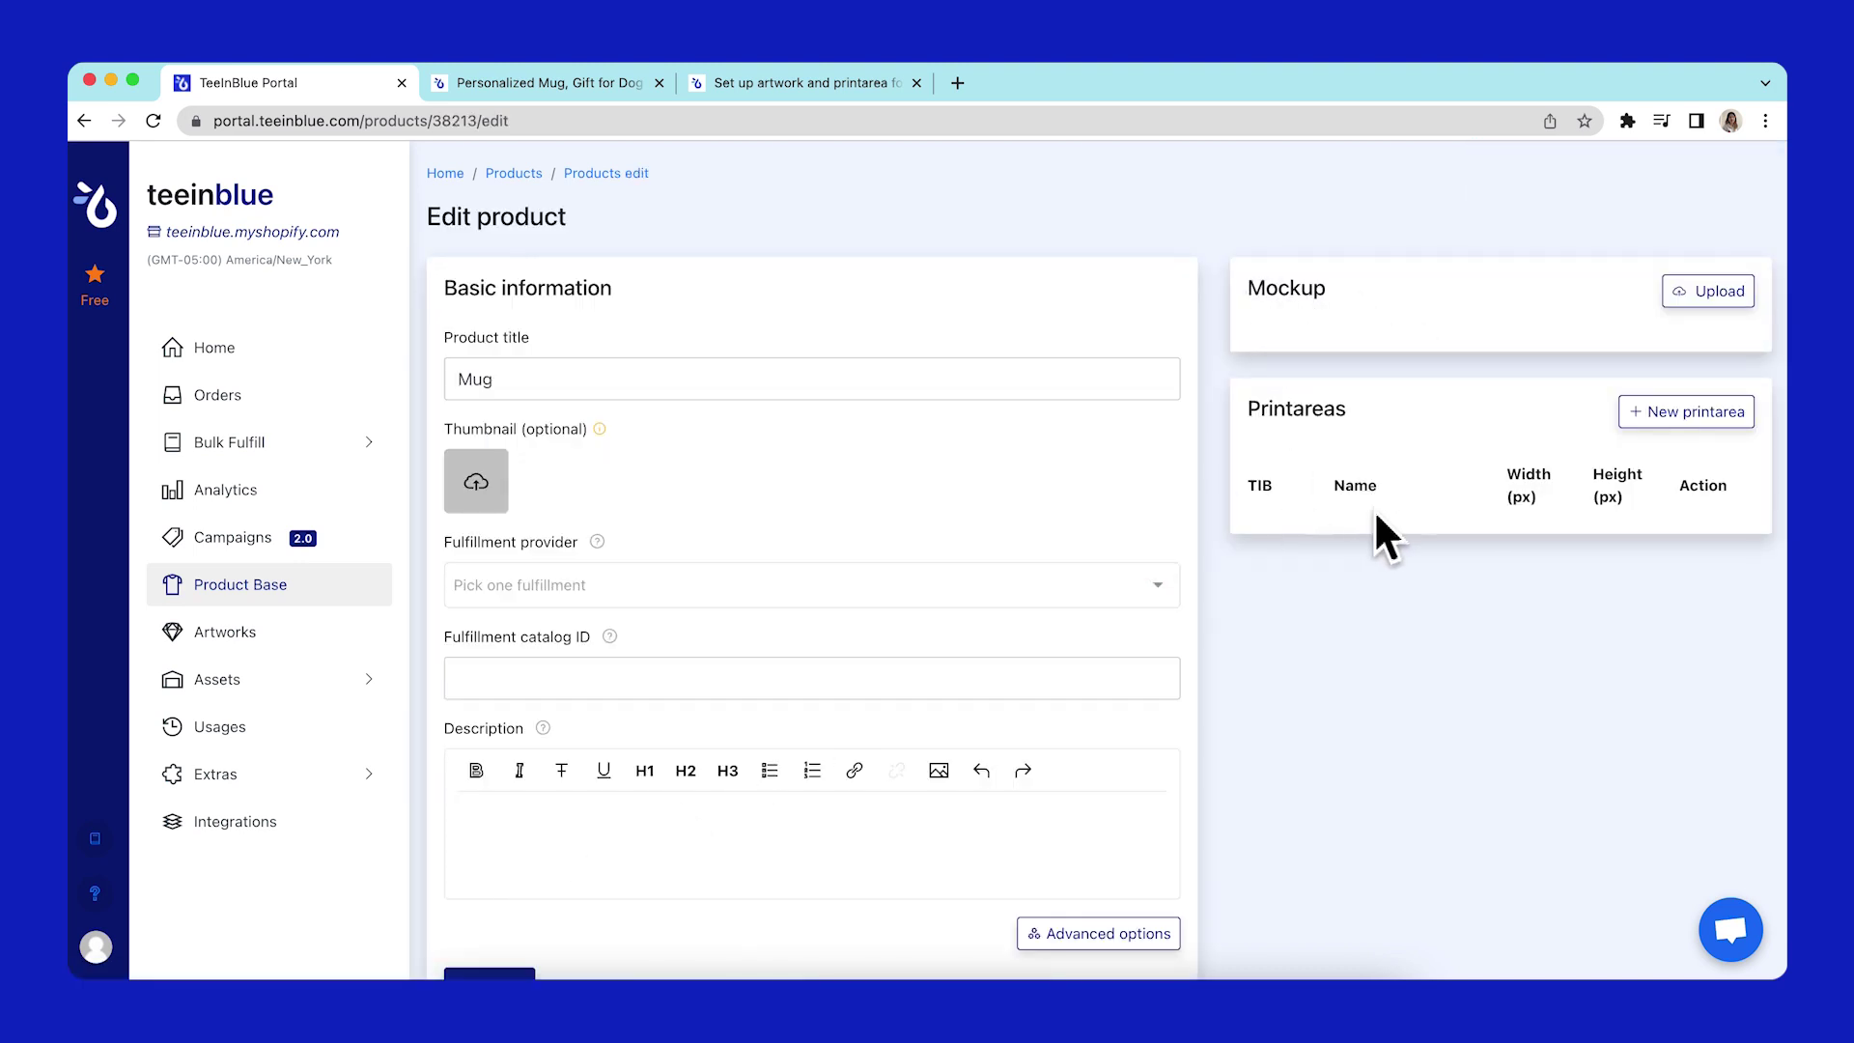
- Add a '15 oz' printarea sized 2700 × 1400 px
{"action": "left_click", "coordinate": [1647, 417]}
{"action": "double_click", "coordinate": [1351, 486]}
{"action": "type", "text": "15"}
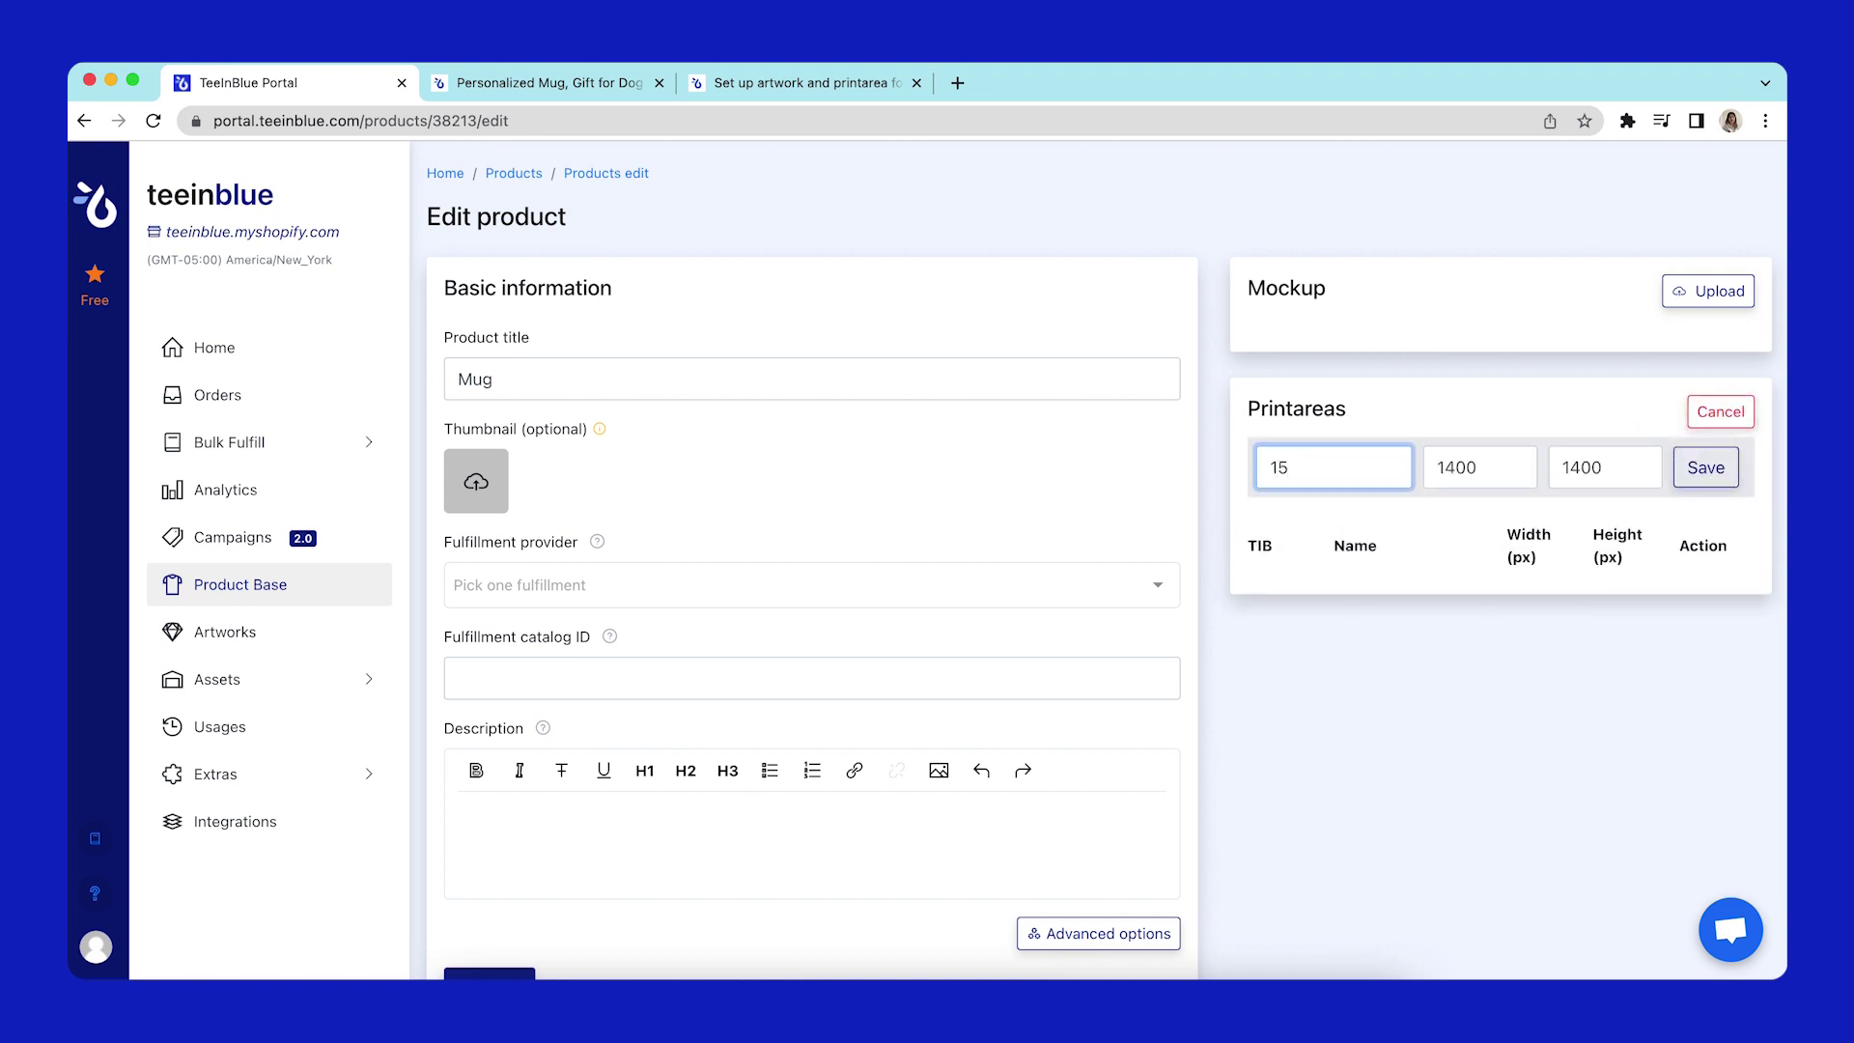
{"action": "type", "text": " oz"}
{"action": "scroll", "coordinate": [1476, 403], "scroll_direction": "down", "scroll_amount": 3}
{"action": "scroll", "coordinate": [1476, 404], "scroll_direction": "up", "scroll_amount": 3}
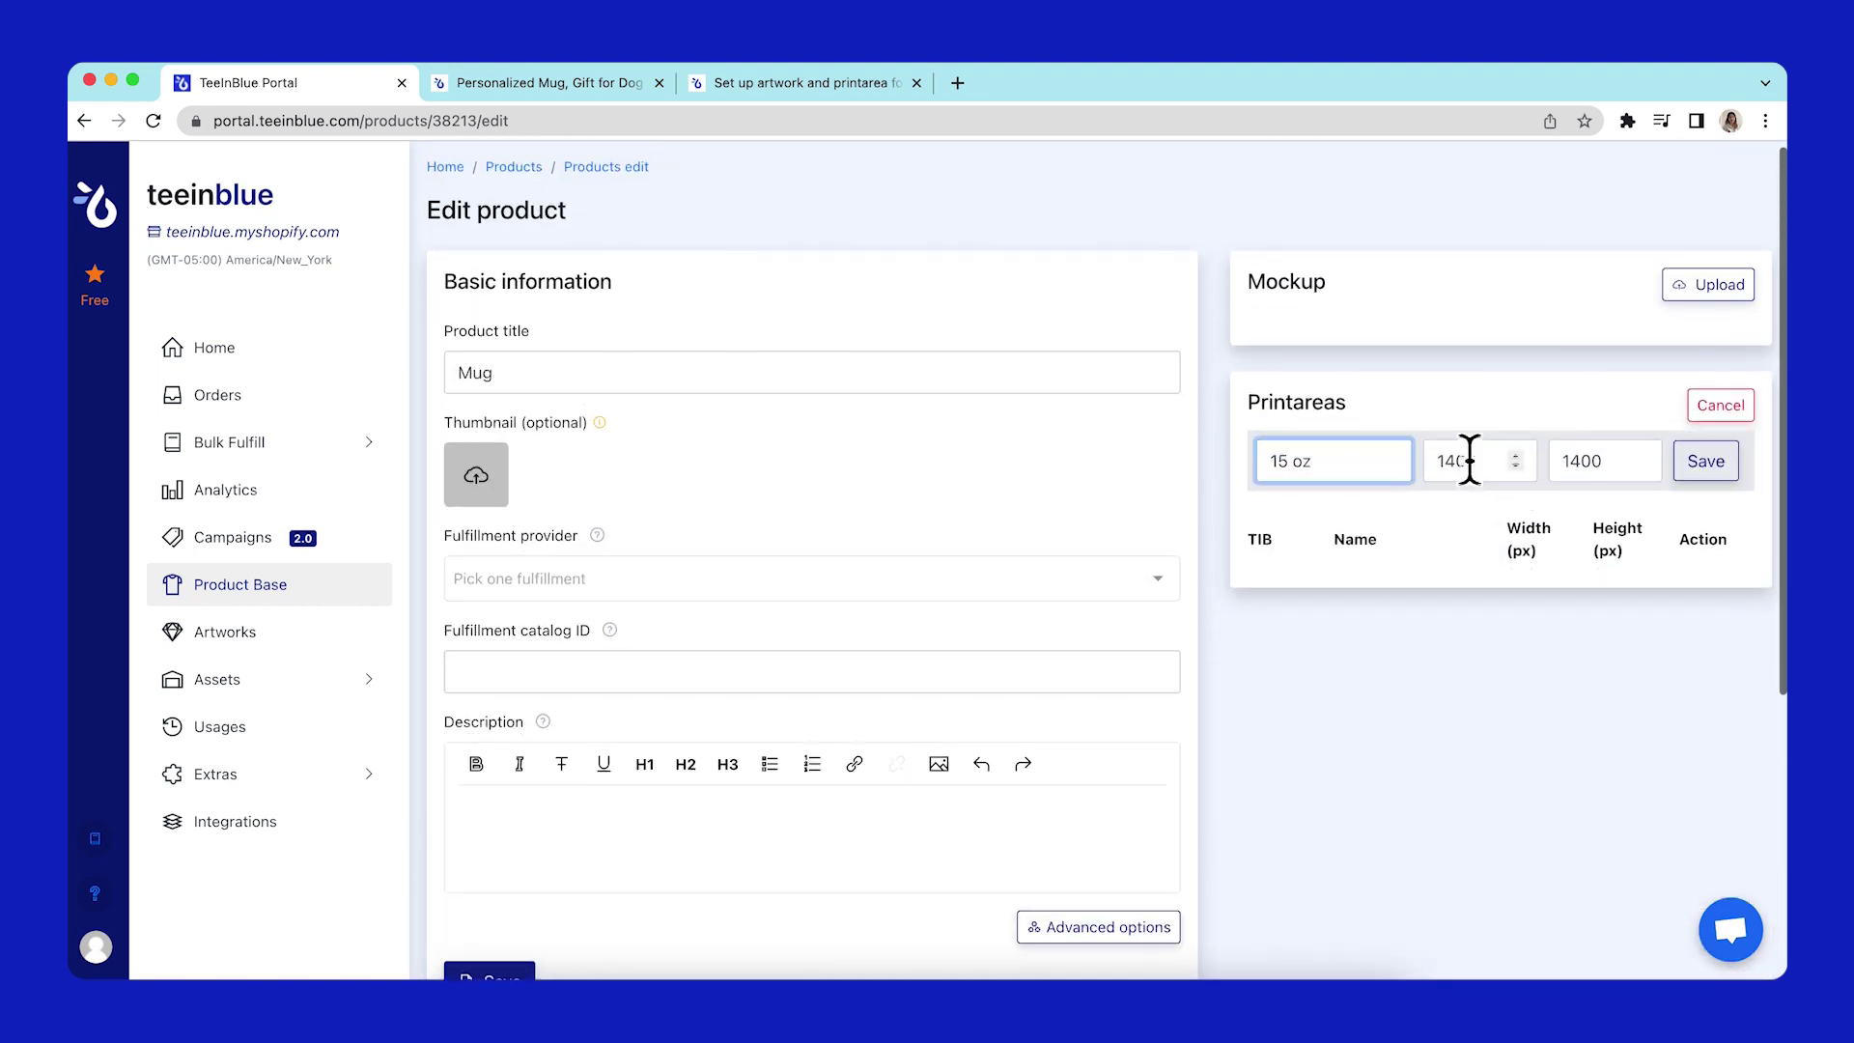
{"action": "double_click", "coordinate": [1466, 459]}
{"action": "type", "text": "27"}
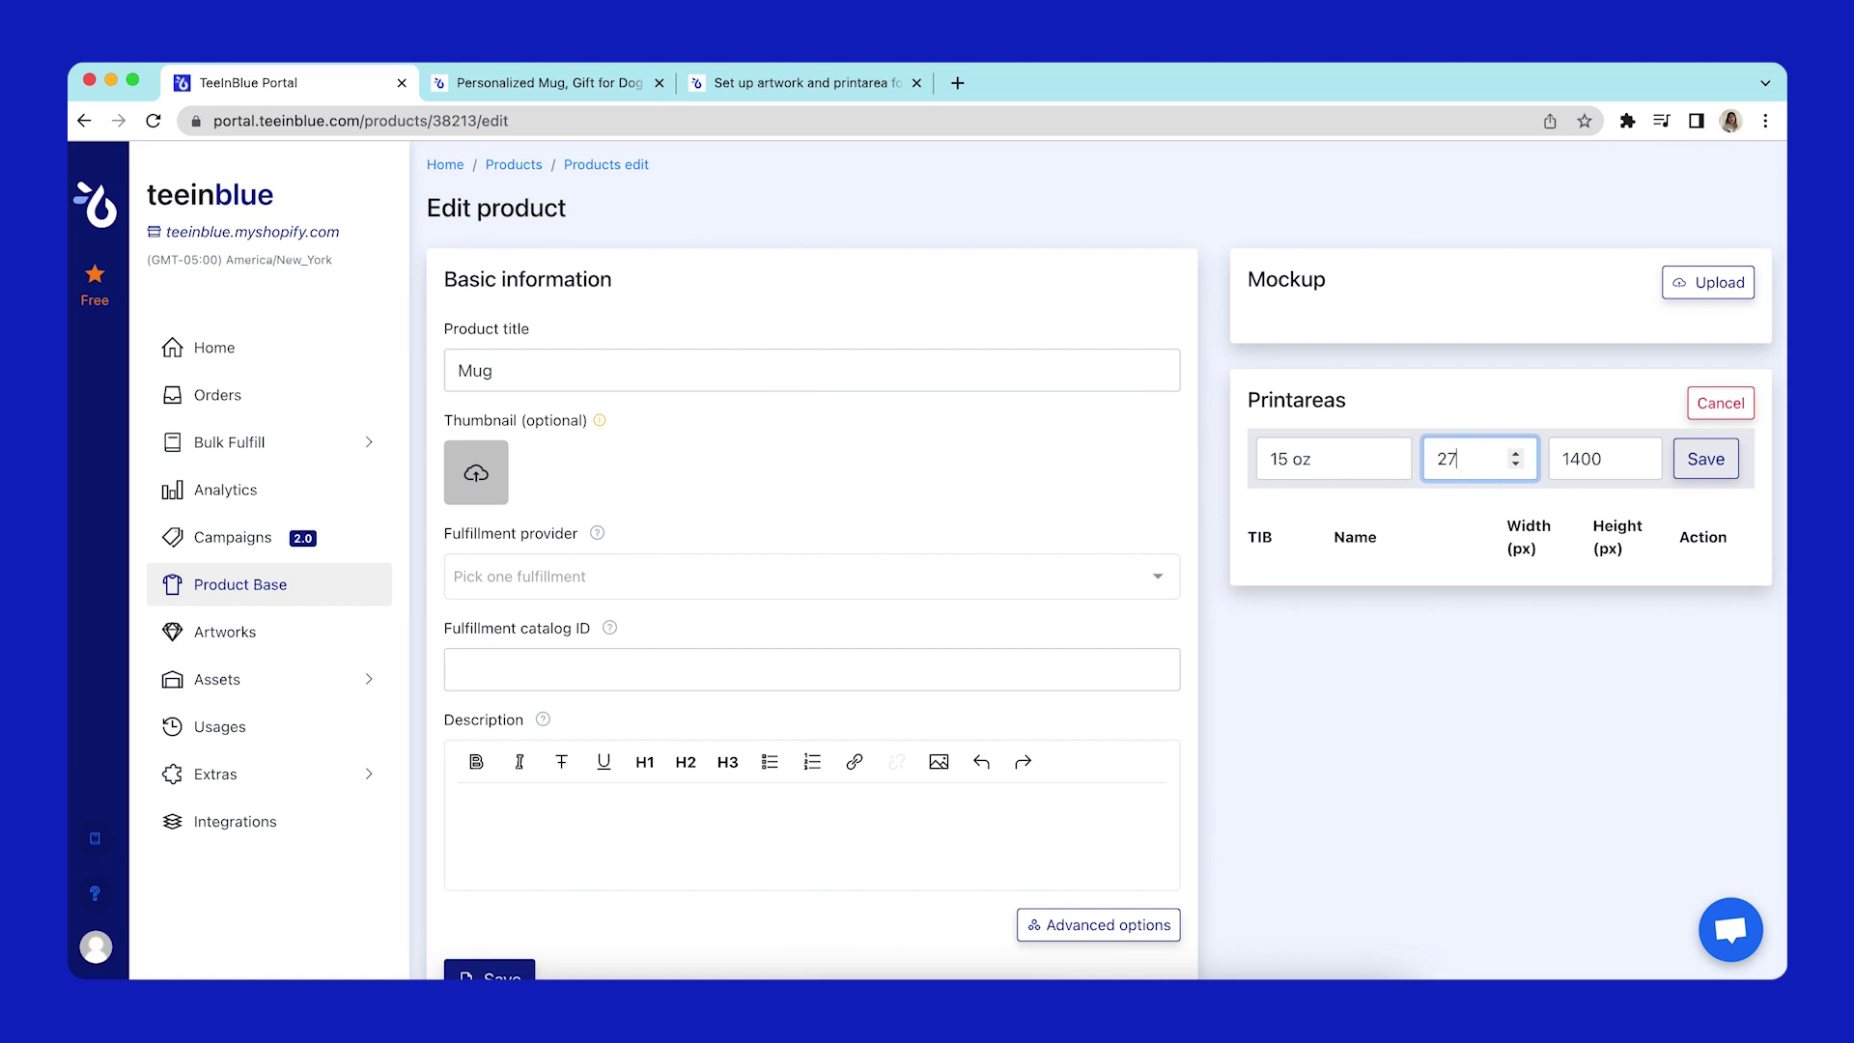
{"action": "left_click", "coordinate": [1690, 466]}
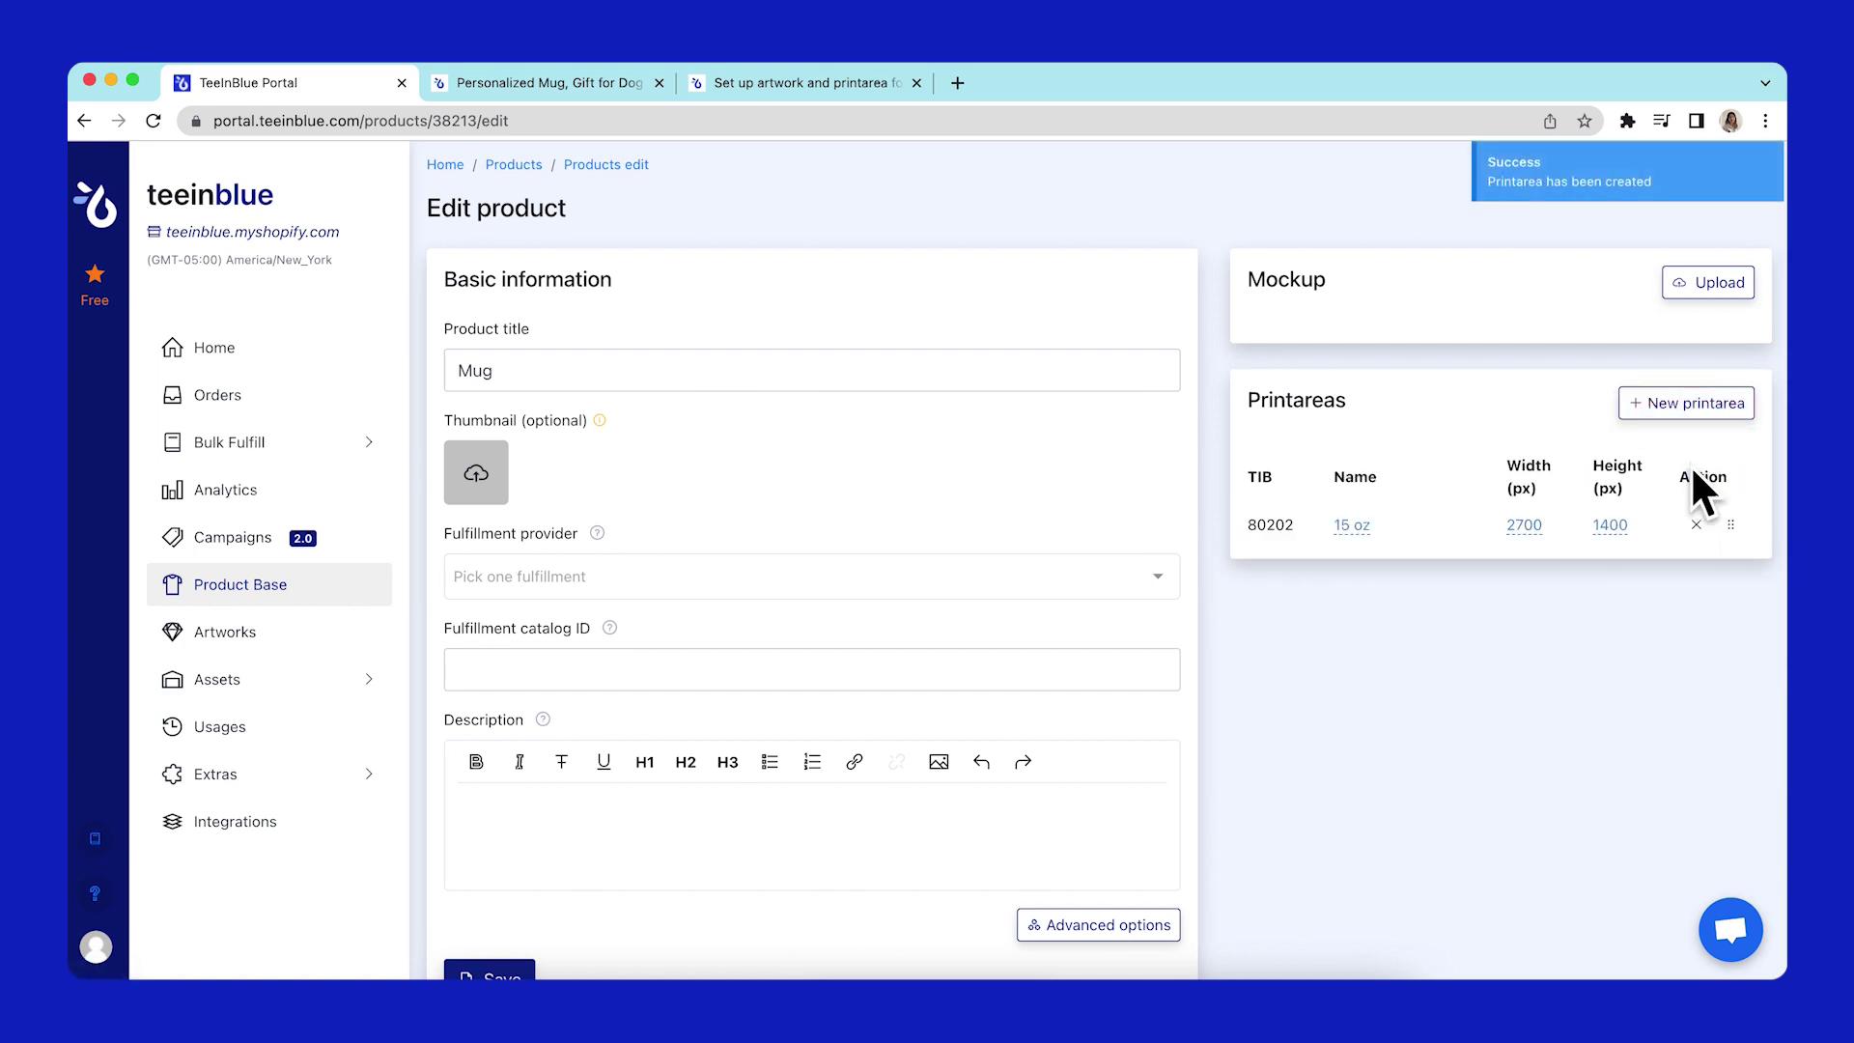
- Add an '11 oz' printarea with width 2700 and height 1200 px
{"action": "left_click", "coordinate": [1671, 405]}
{"action": "double_click", "coordinate": [1354, 472]}
{"action": "type", "text": "1"}
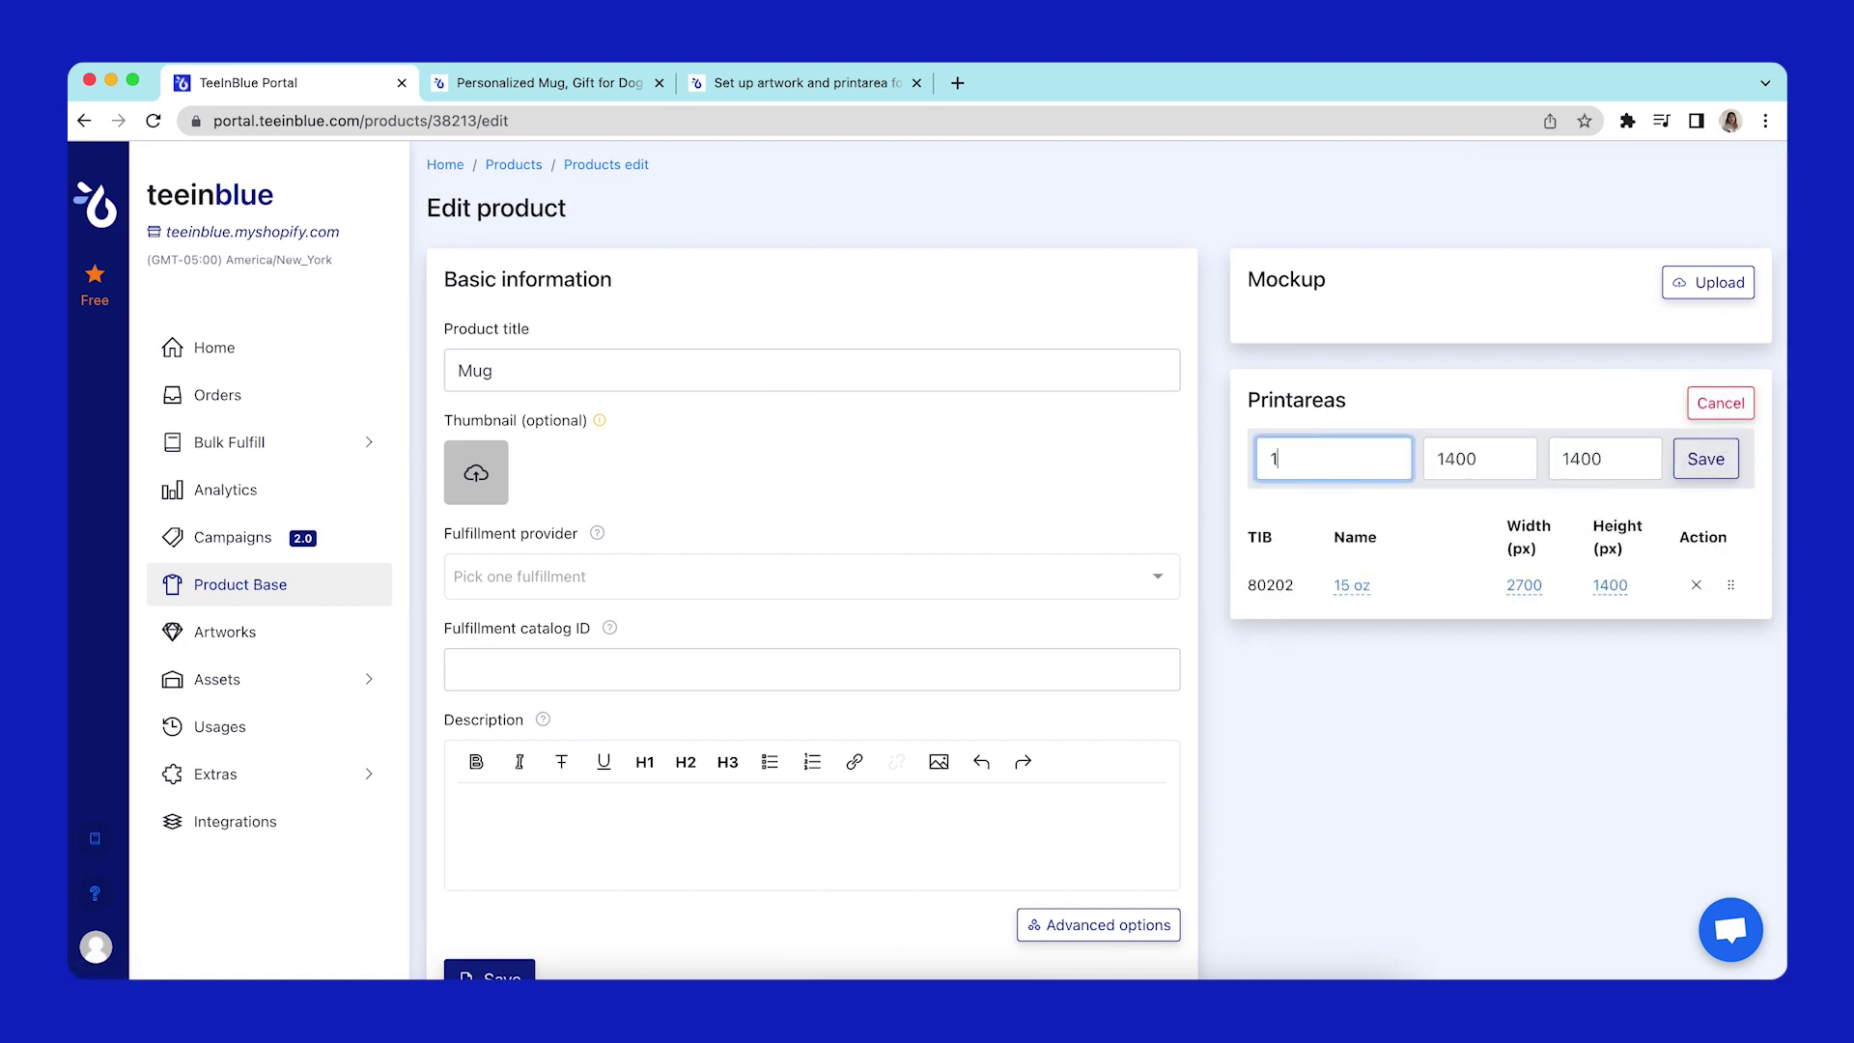
{"action": "type", "text": "1 oz"}
{"action": "double_click", "coordinate": [1468, 475]}
{"action": "type", "text": "27"}
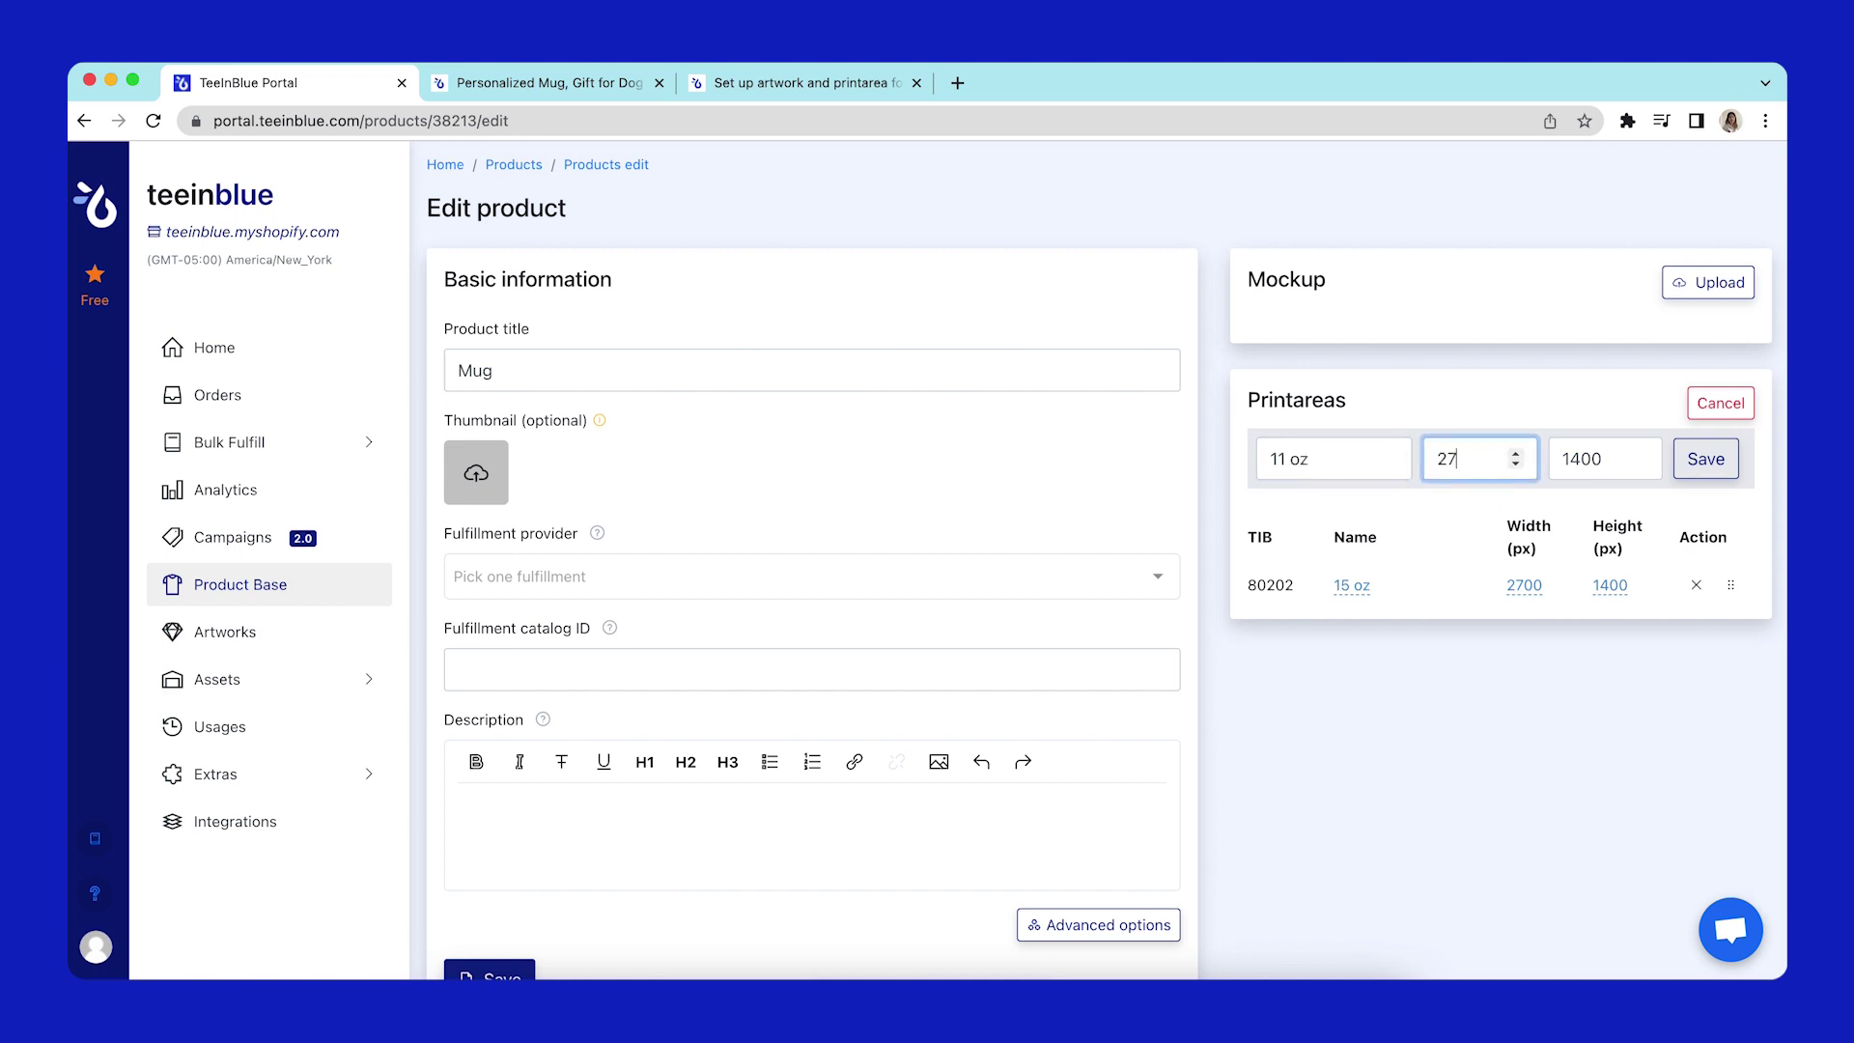
{"action": "double_click", "coordinate": [1584, 473]}
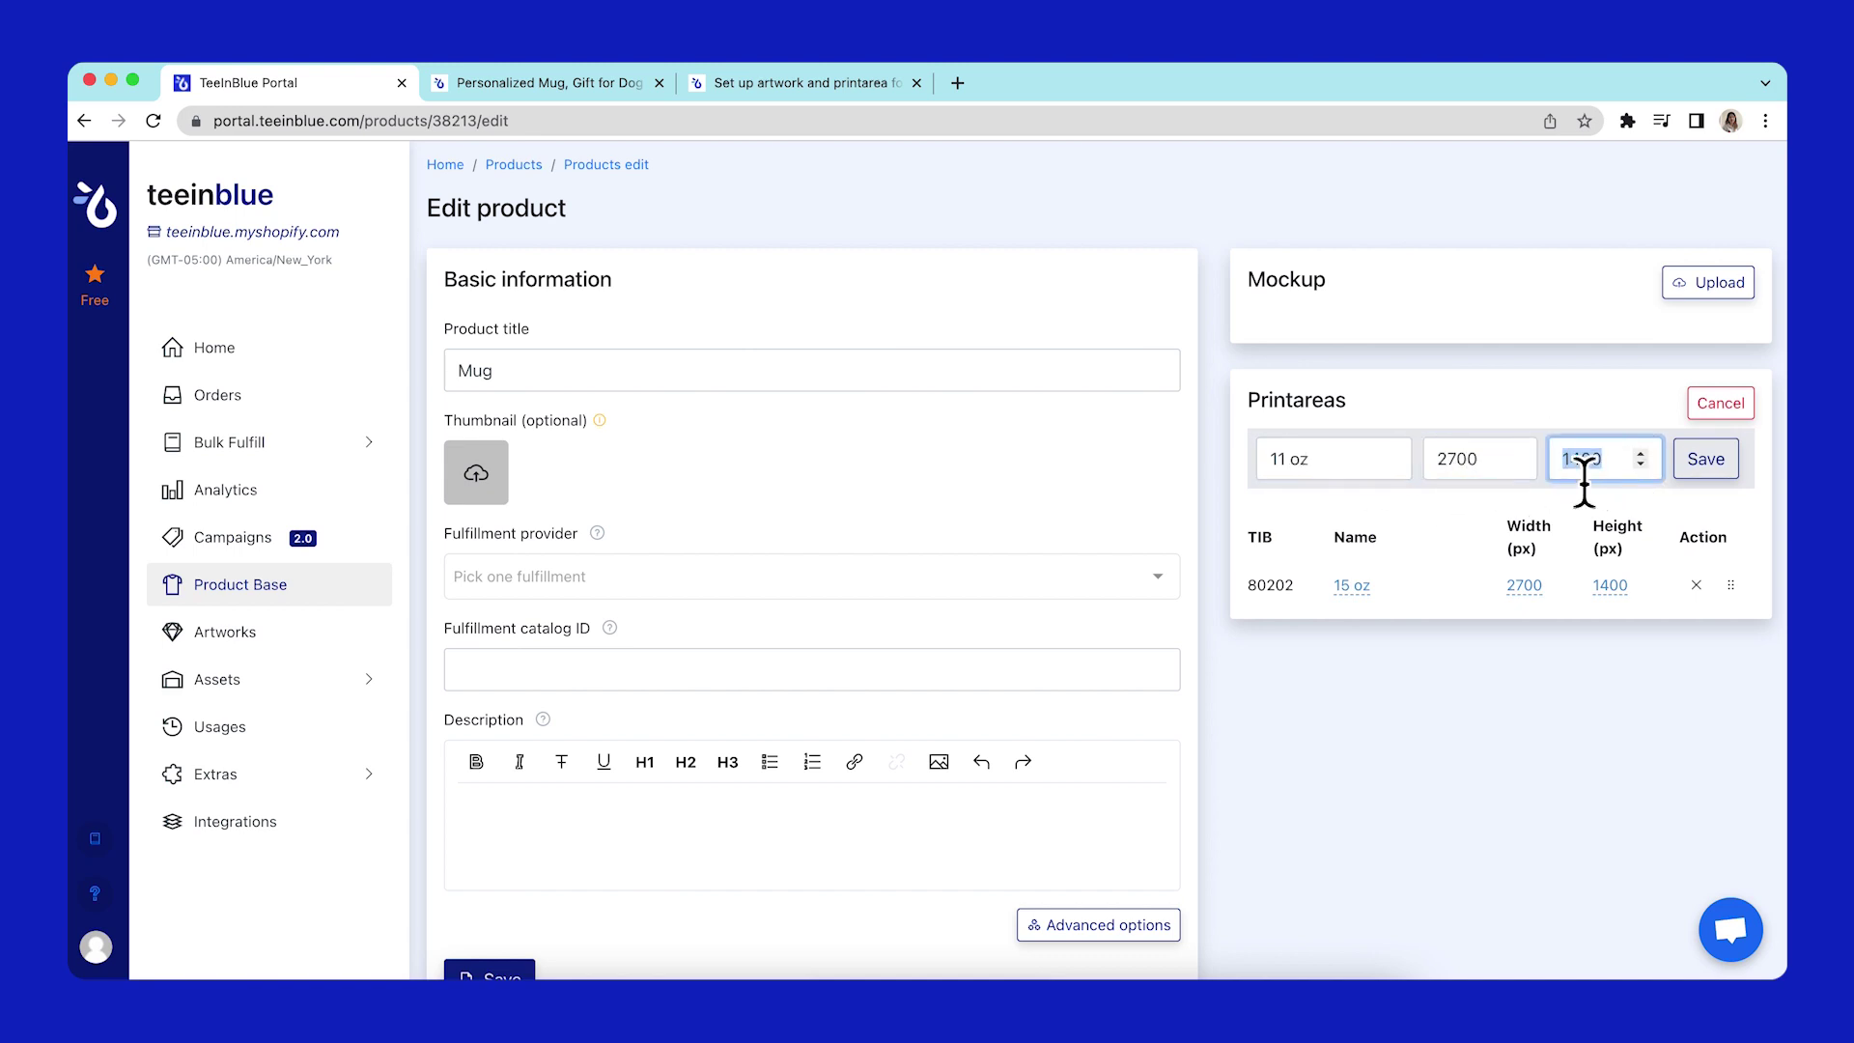
{"action": "type", "text": "1200"}
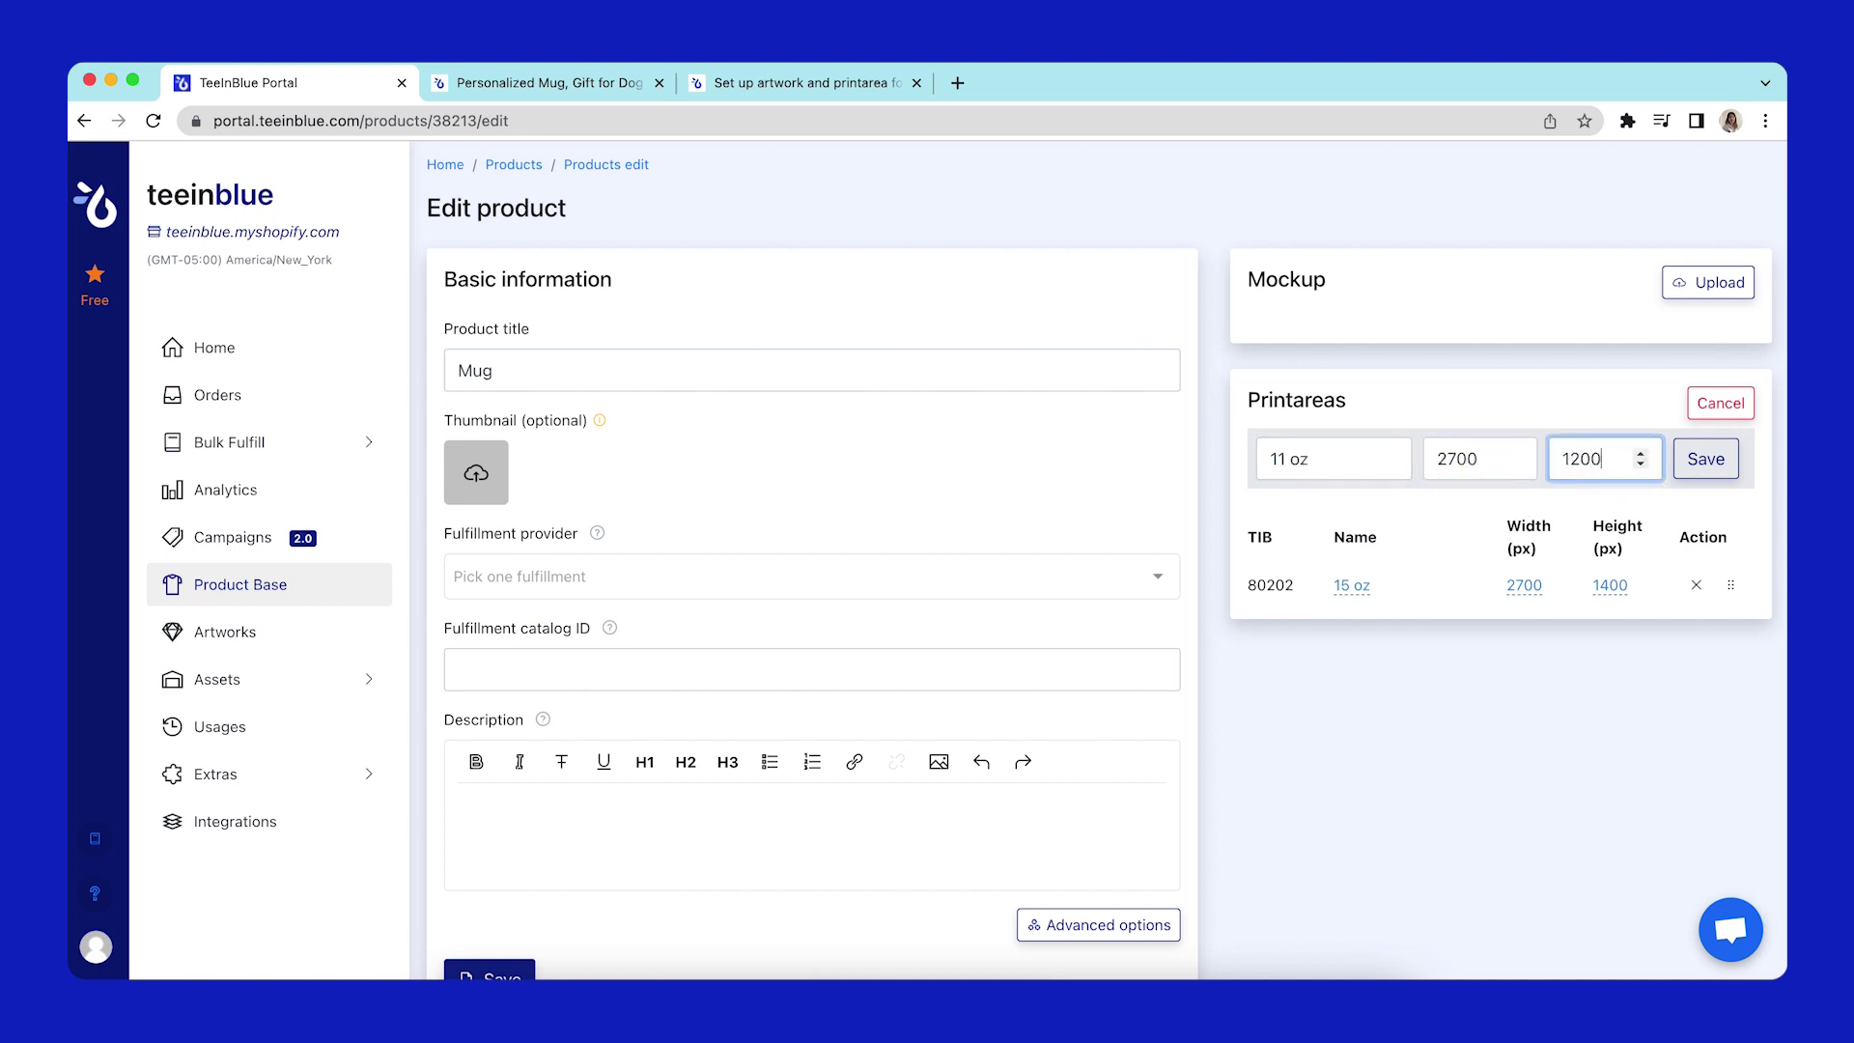
{"action": "left_click", "coordinate": [1701, 460]}
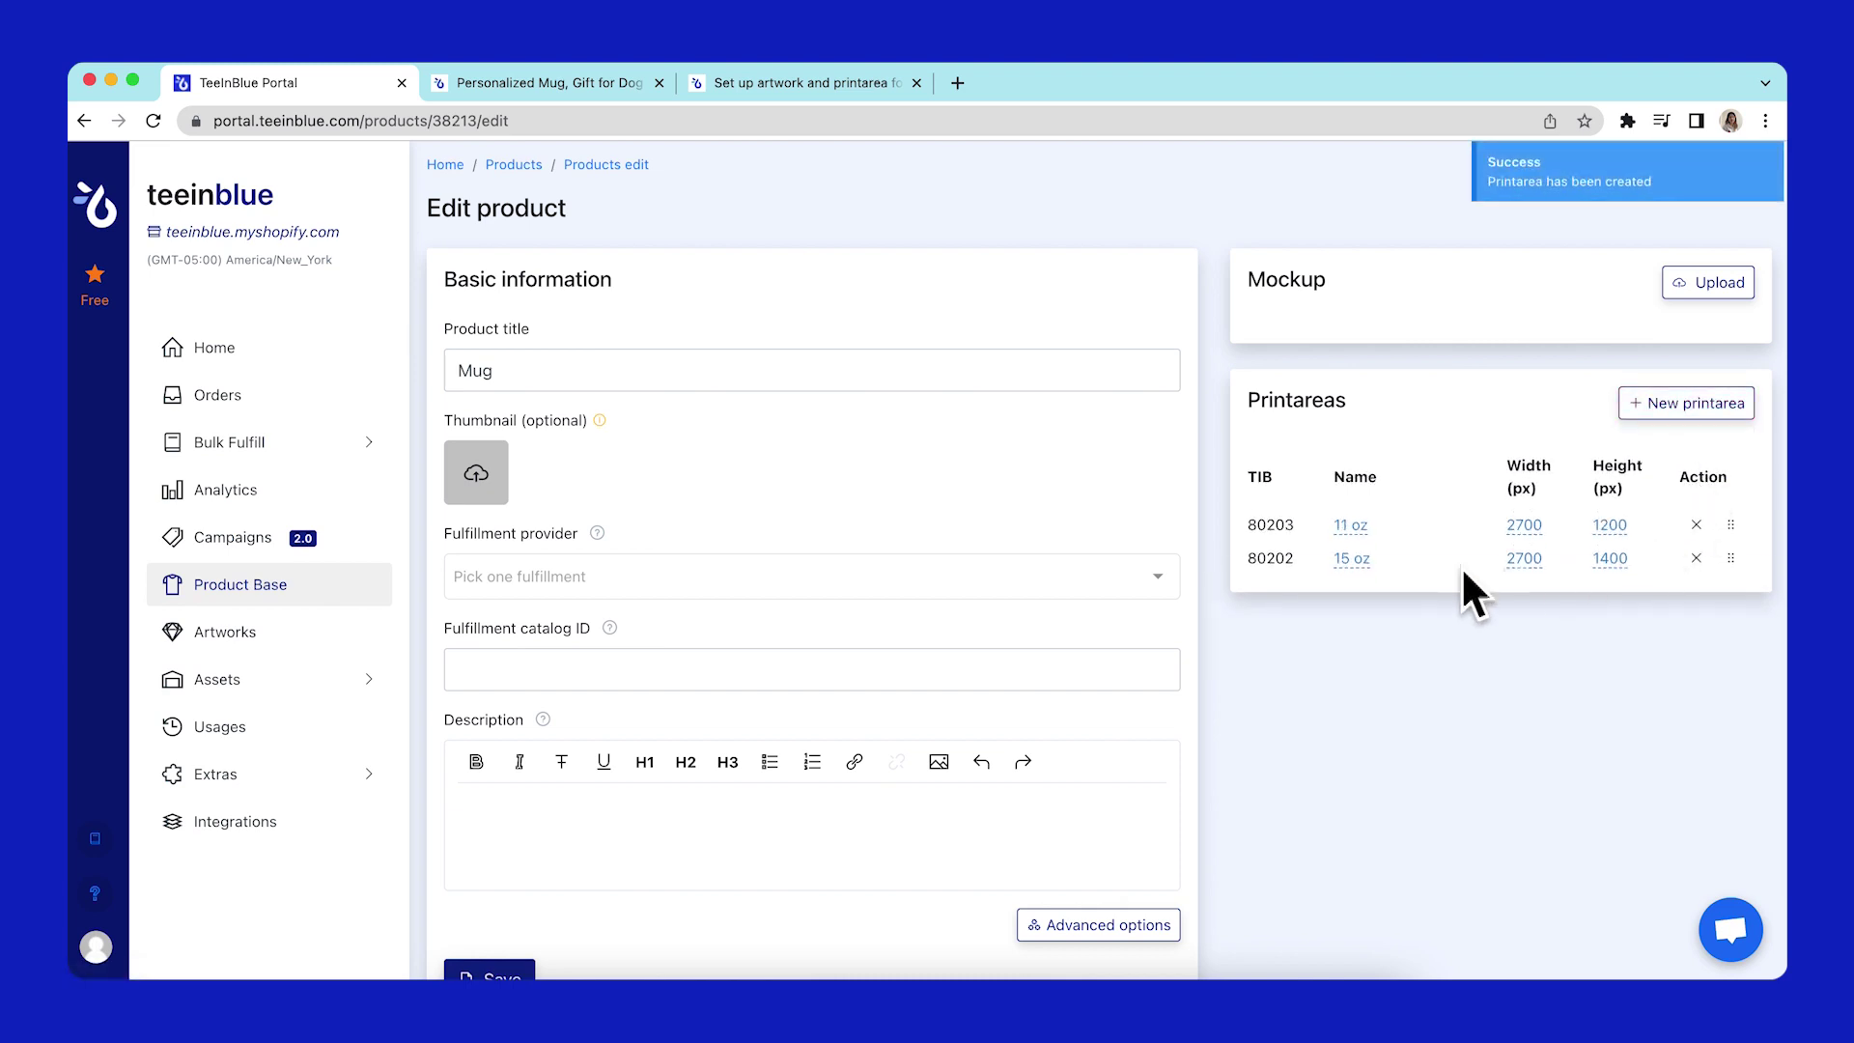
- Add a variant with SKU 1, colour White, size 15oz, price $10
{"action": "scroll", "coordinate": [1425, 582], "scroll_direction": "down", "scroll_amount": 5}
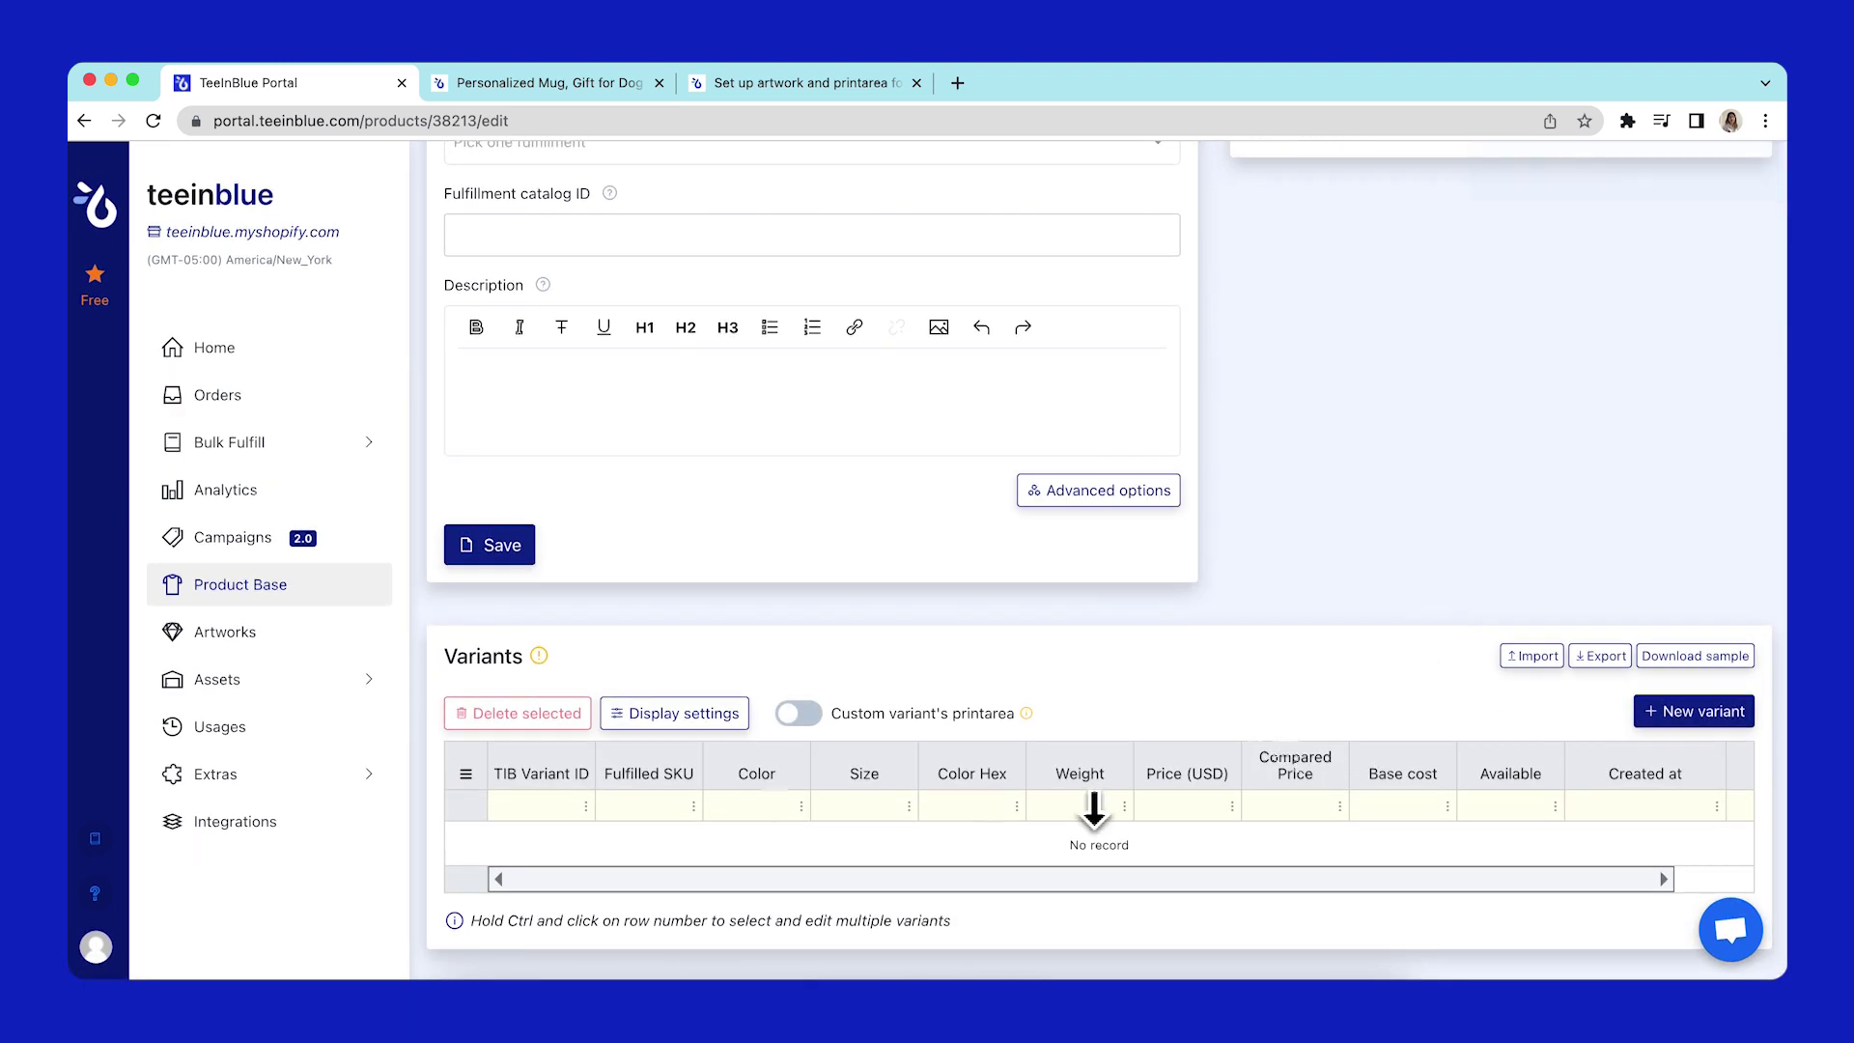
{"action": "left_click", "coordinate": [1661, 712]}
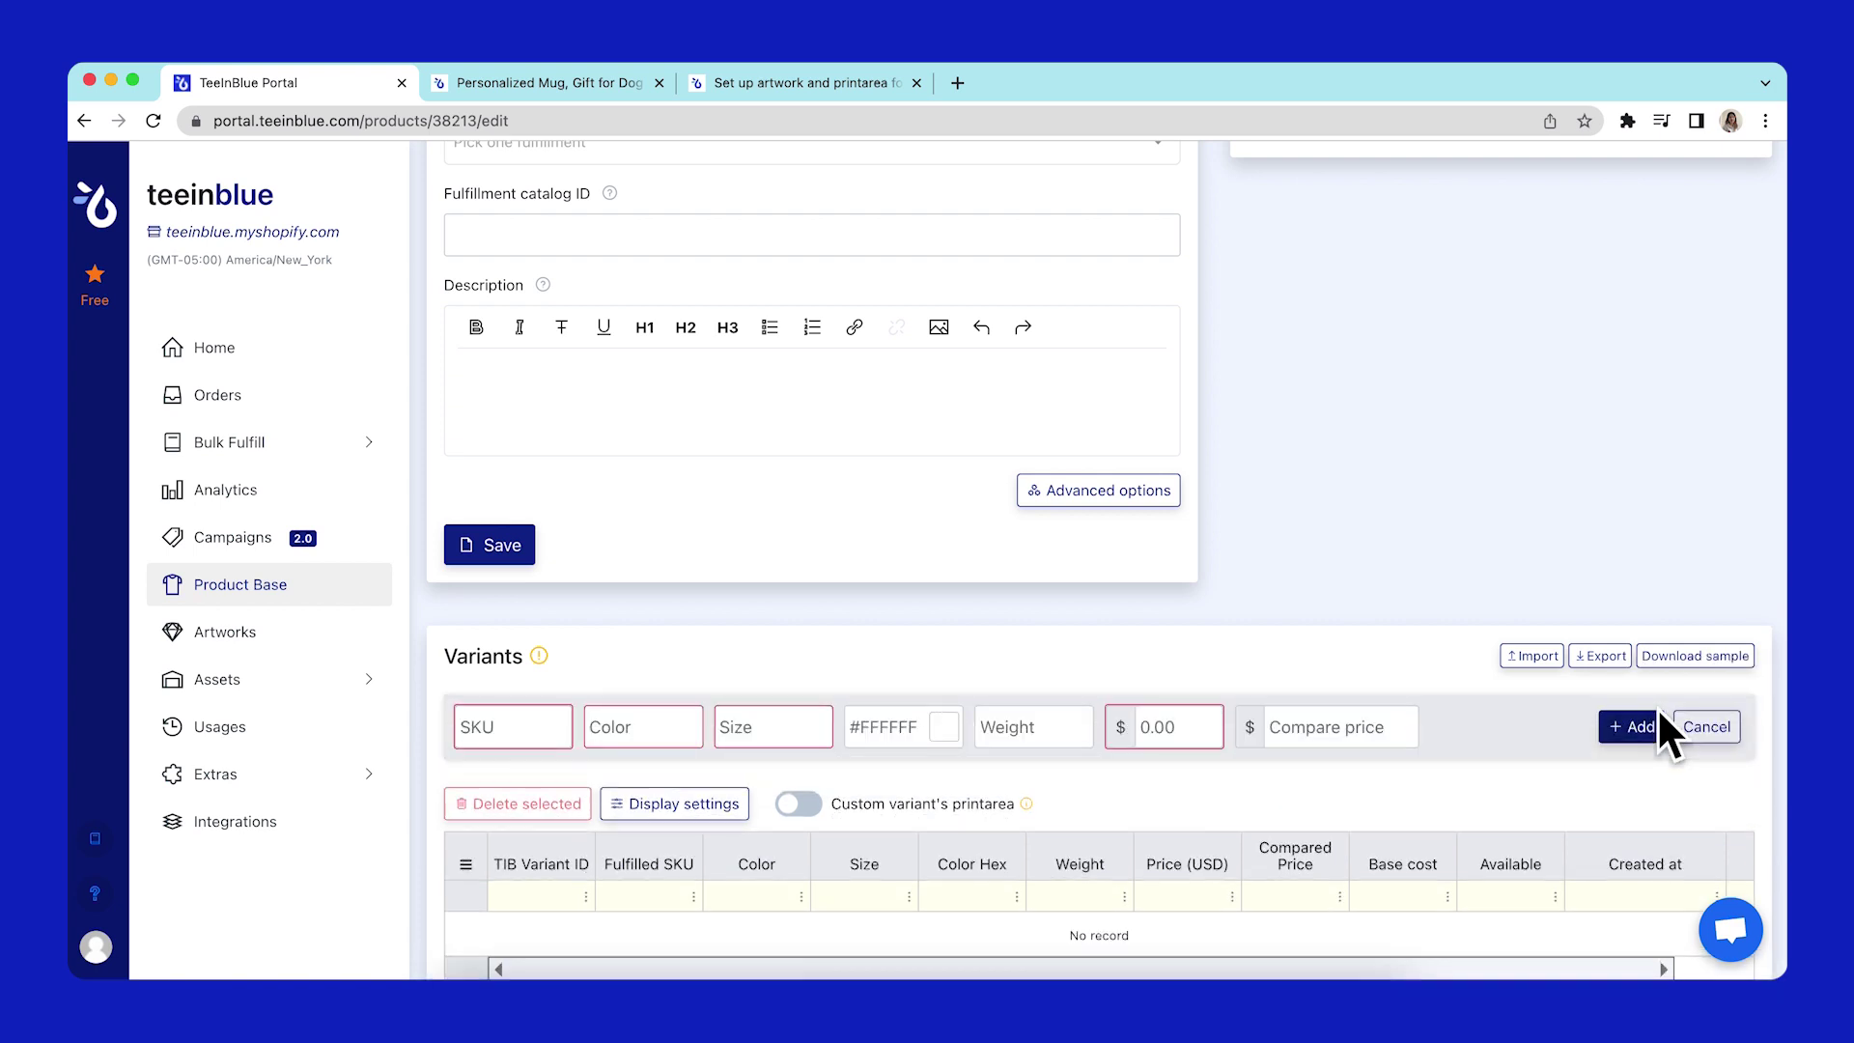
{"action": "scroll", "coordinate": [497, 744], "scroll_direction": "down", "scroll_amount": 1}
{"action": "left_click", "coordinate": [506, 649]}
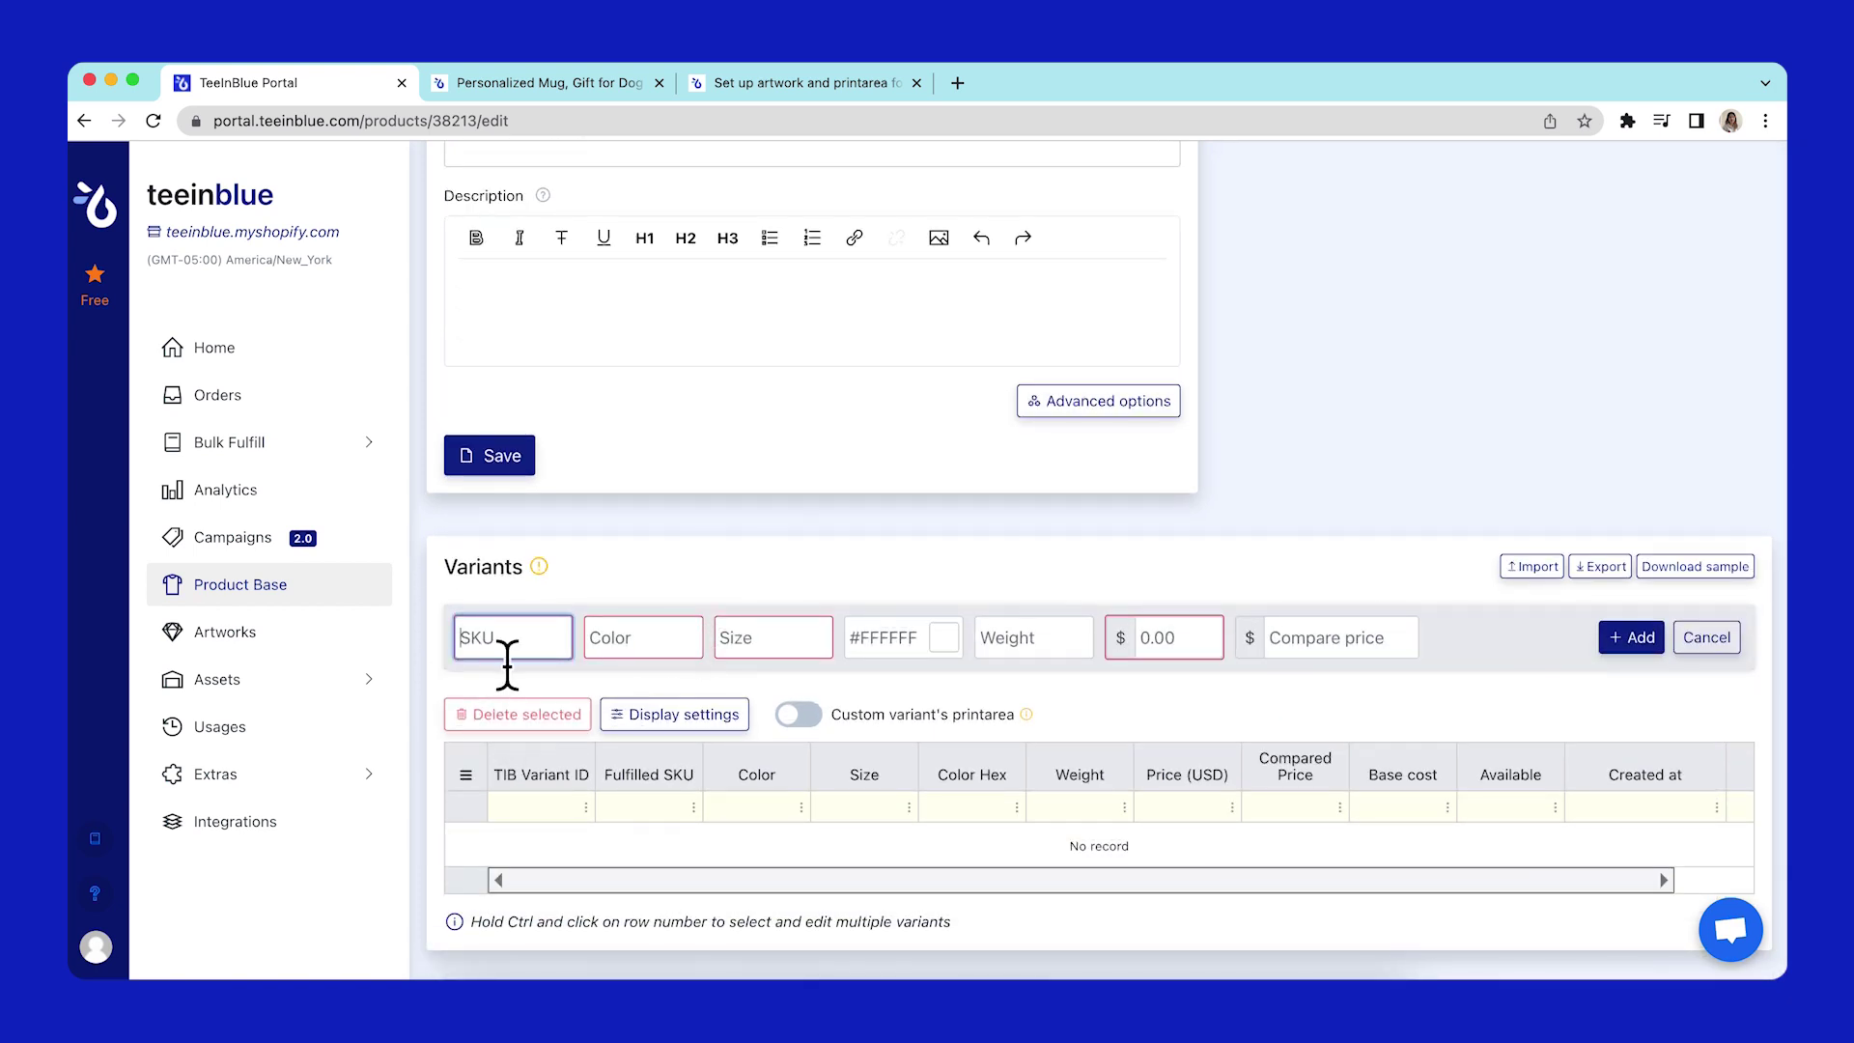
{"action": "type", "text": "1"}
{"action": "left_click", "coordinate": [663, 650]}
{"action": "type", "text": "White"}
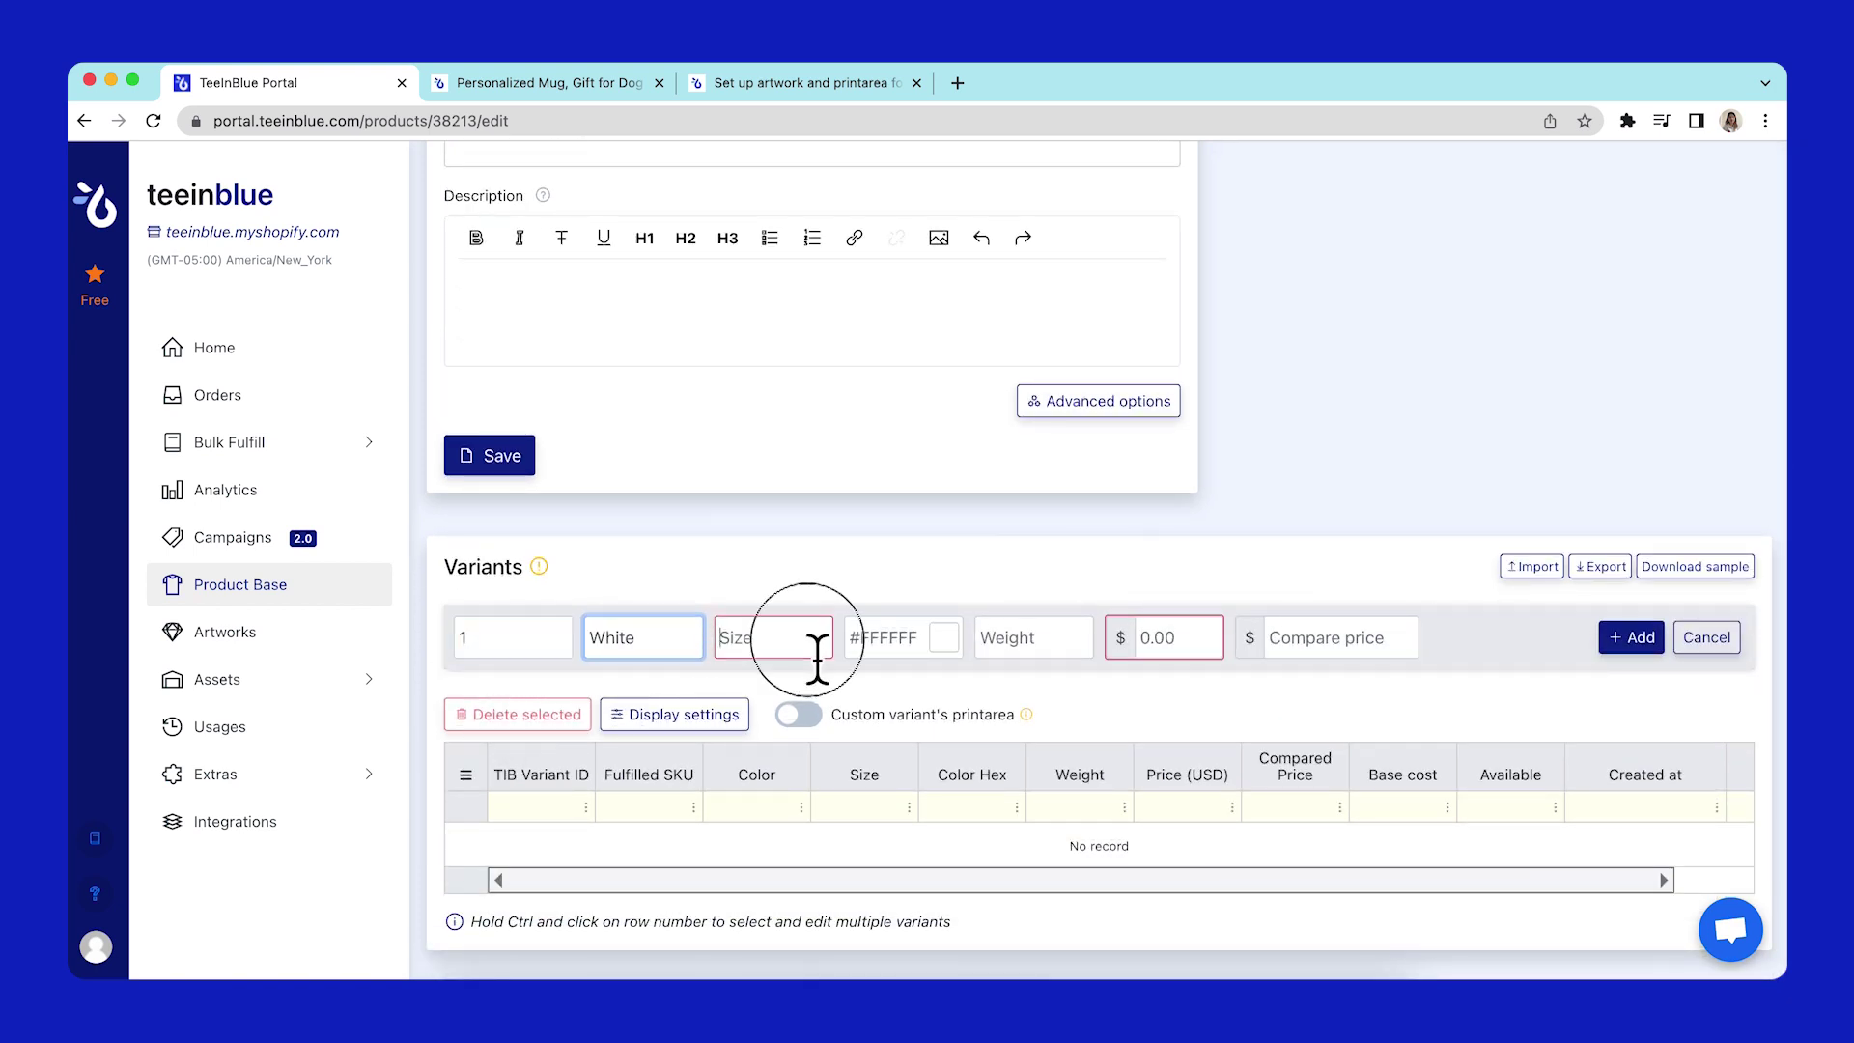
{"action": "left_click", "coordinate": [817, 650]}
{"action": "type", "text": "15oz"}
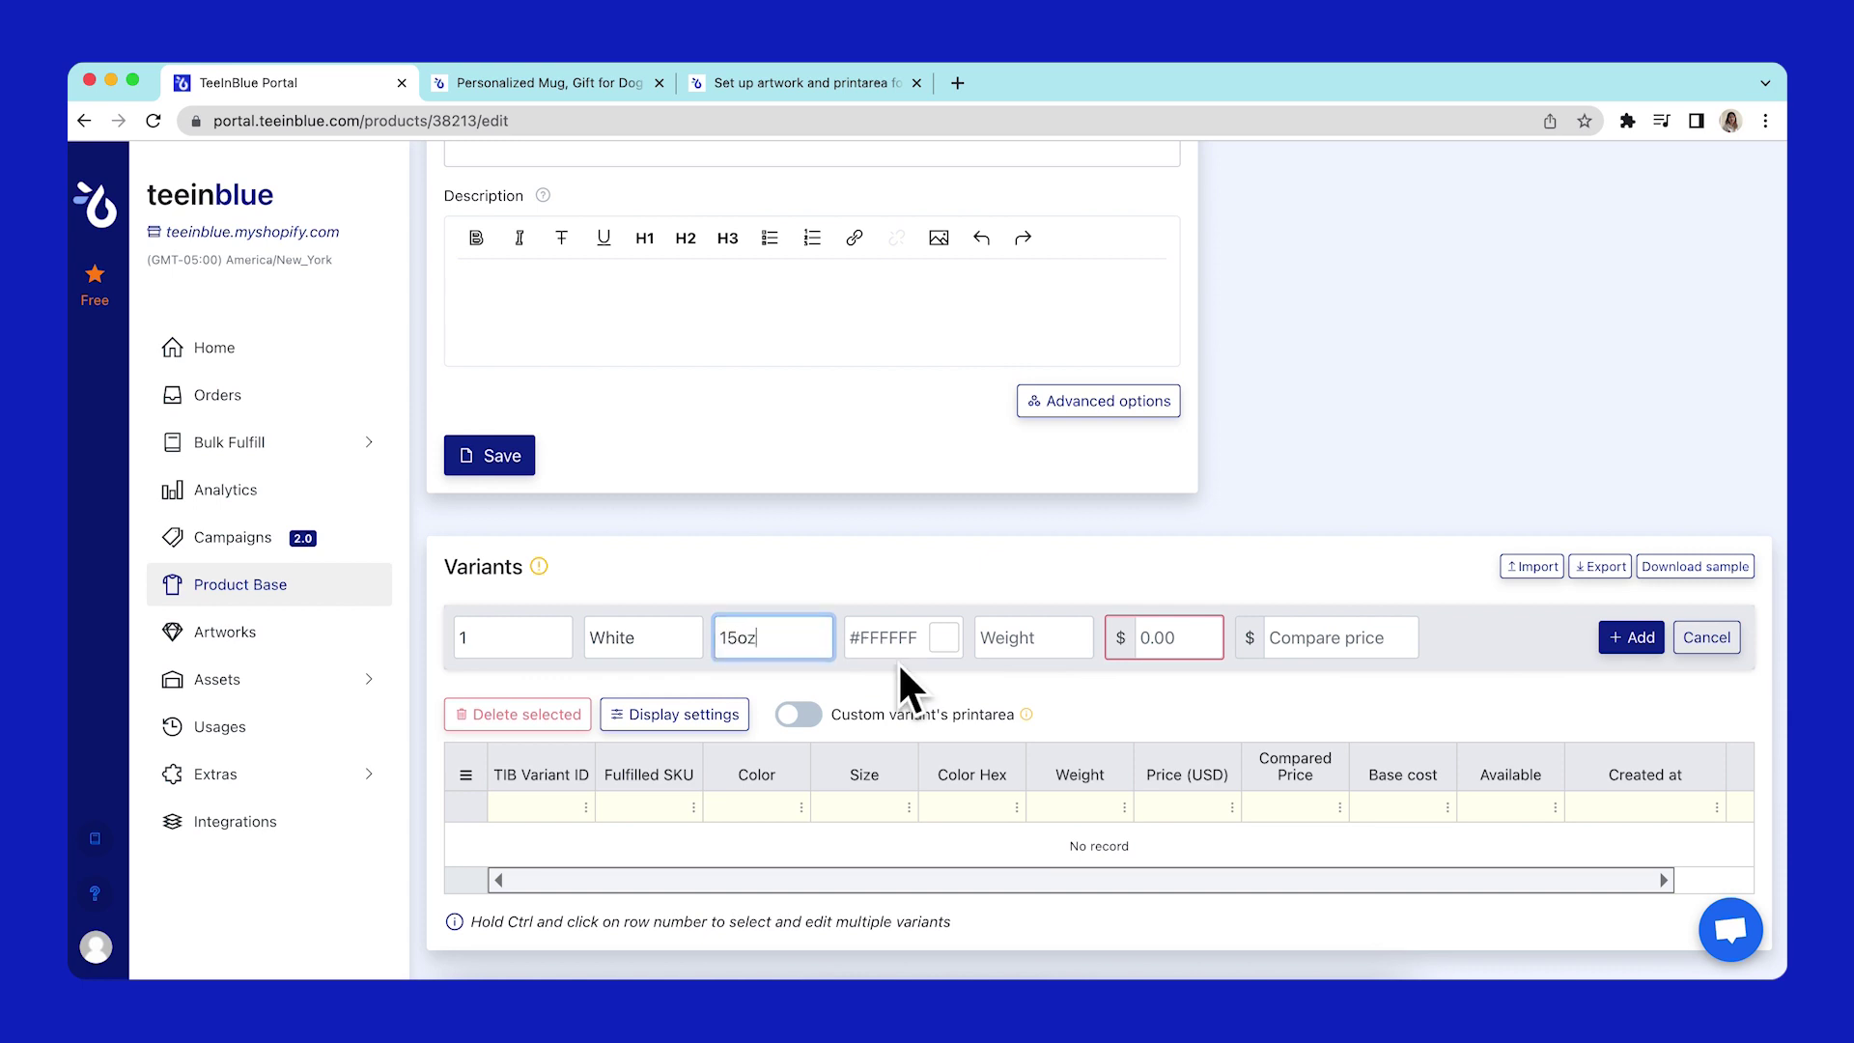
{"action": "left_click", "coordinate": [1176, 641]}
{"action": "type", "text": "10"}
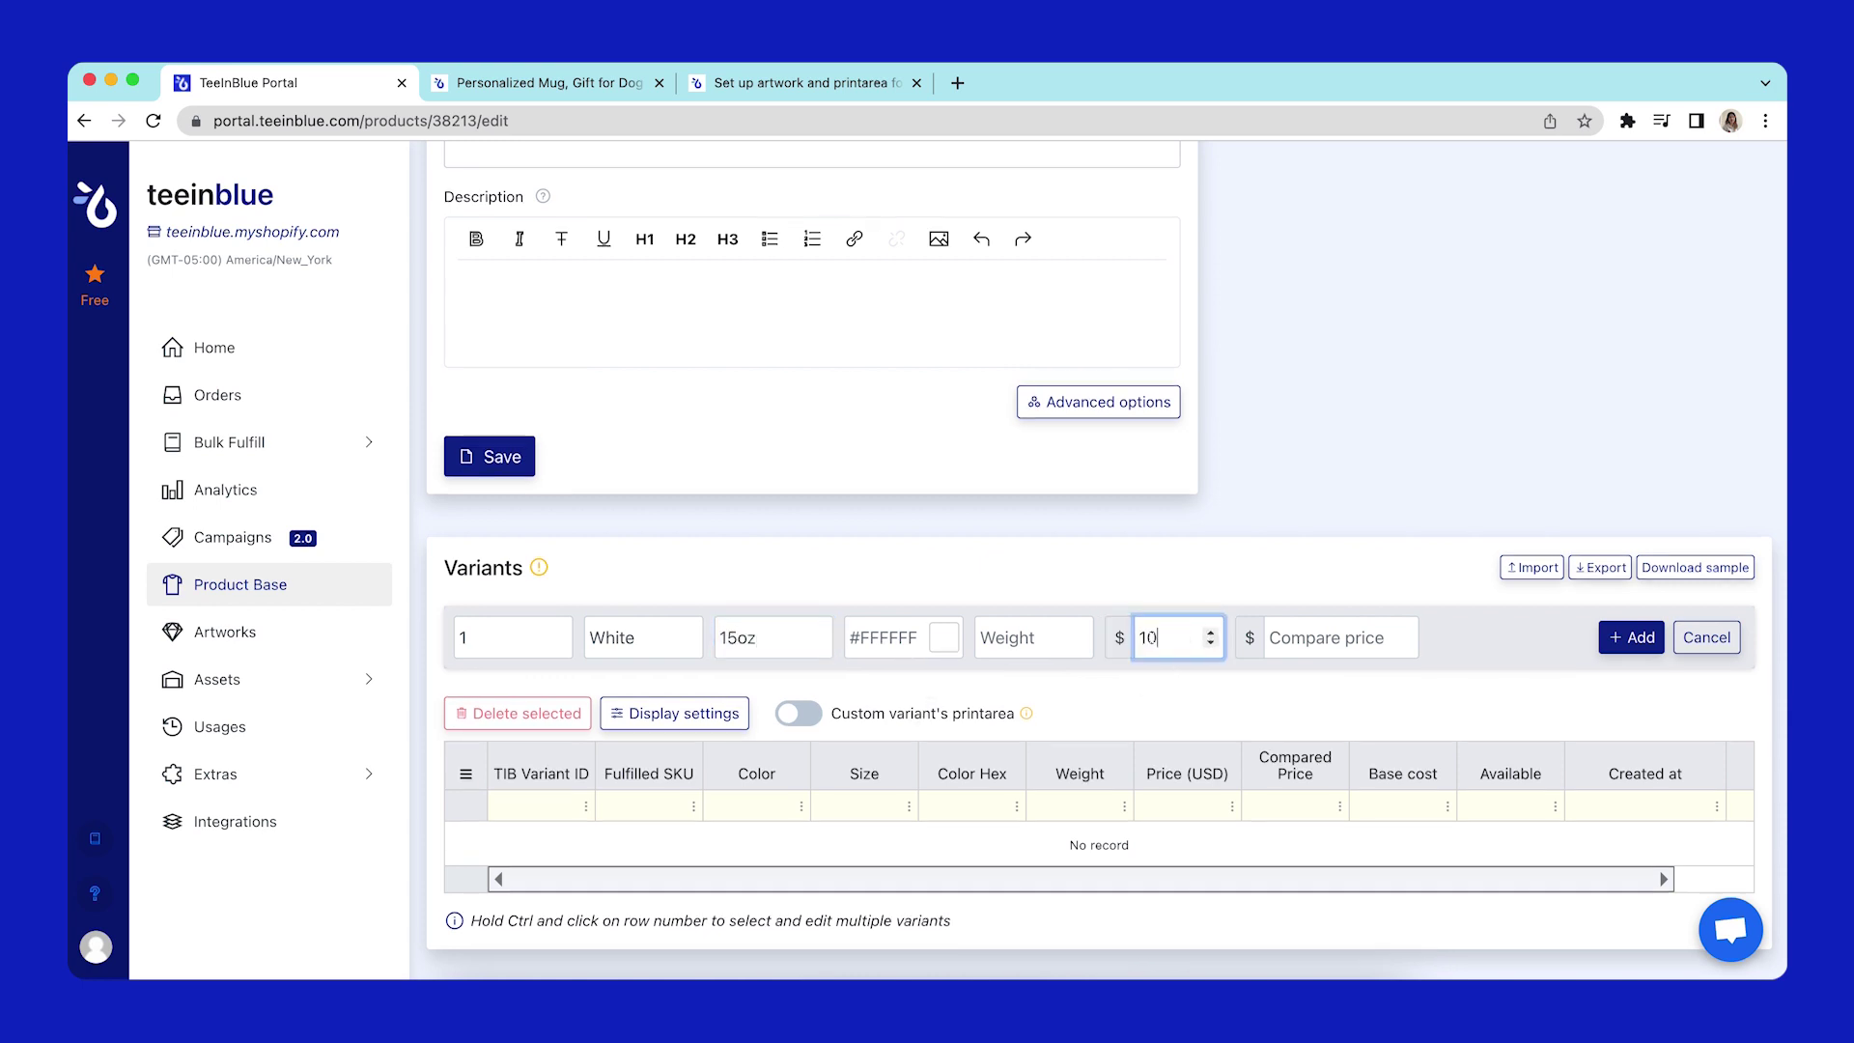
{"action": "left_click", "coordinate": [1609, 633]}
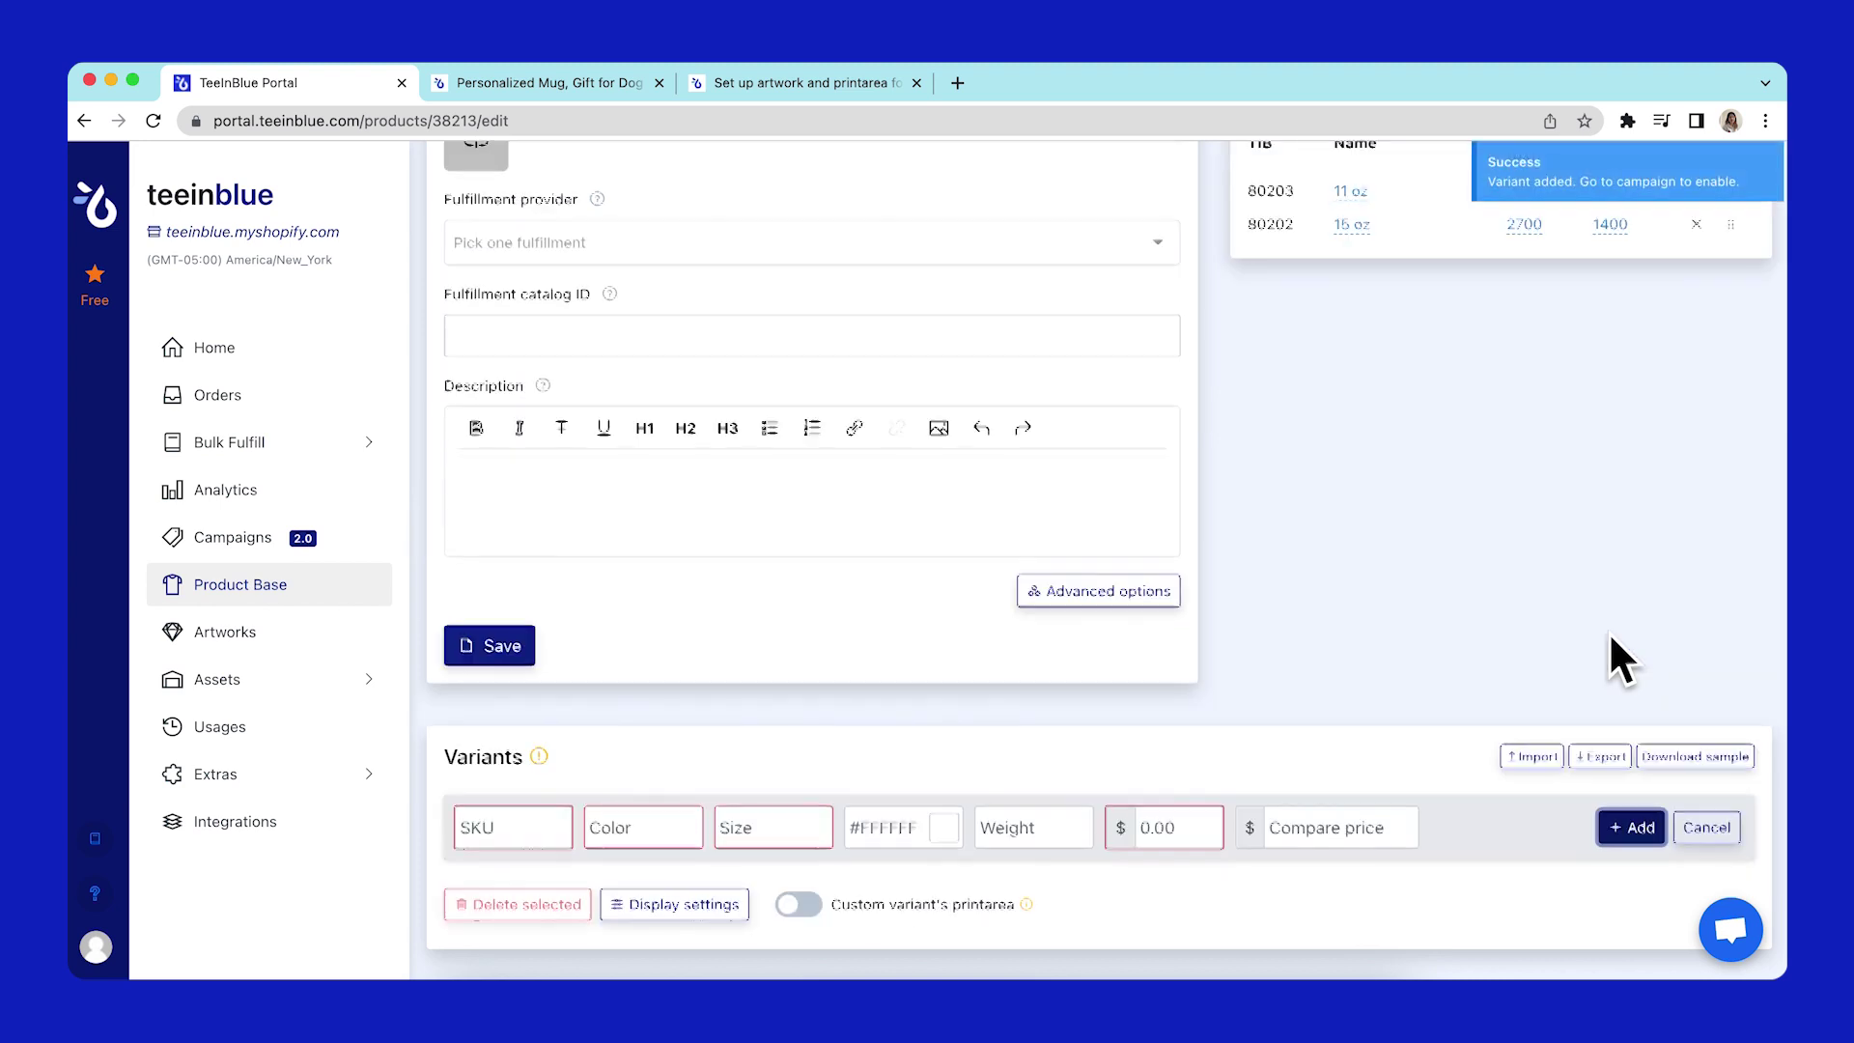
- Add a second variant with SKU 2, colour White, size 11oz, price $9
{"action": "left_click", "coordinate": [502, 664]}
{"action": "type", "text": "2"}
{"action": "left_click", "coordinate": [634, 666]}
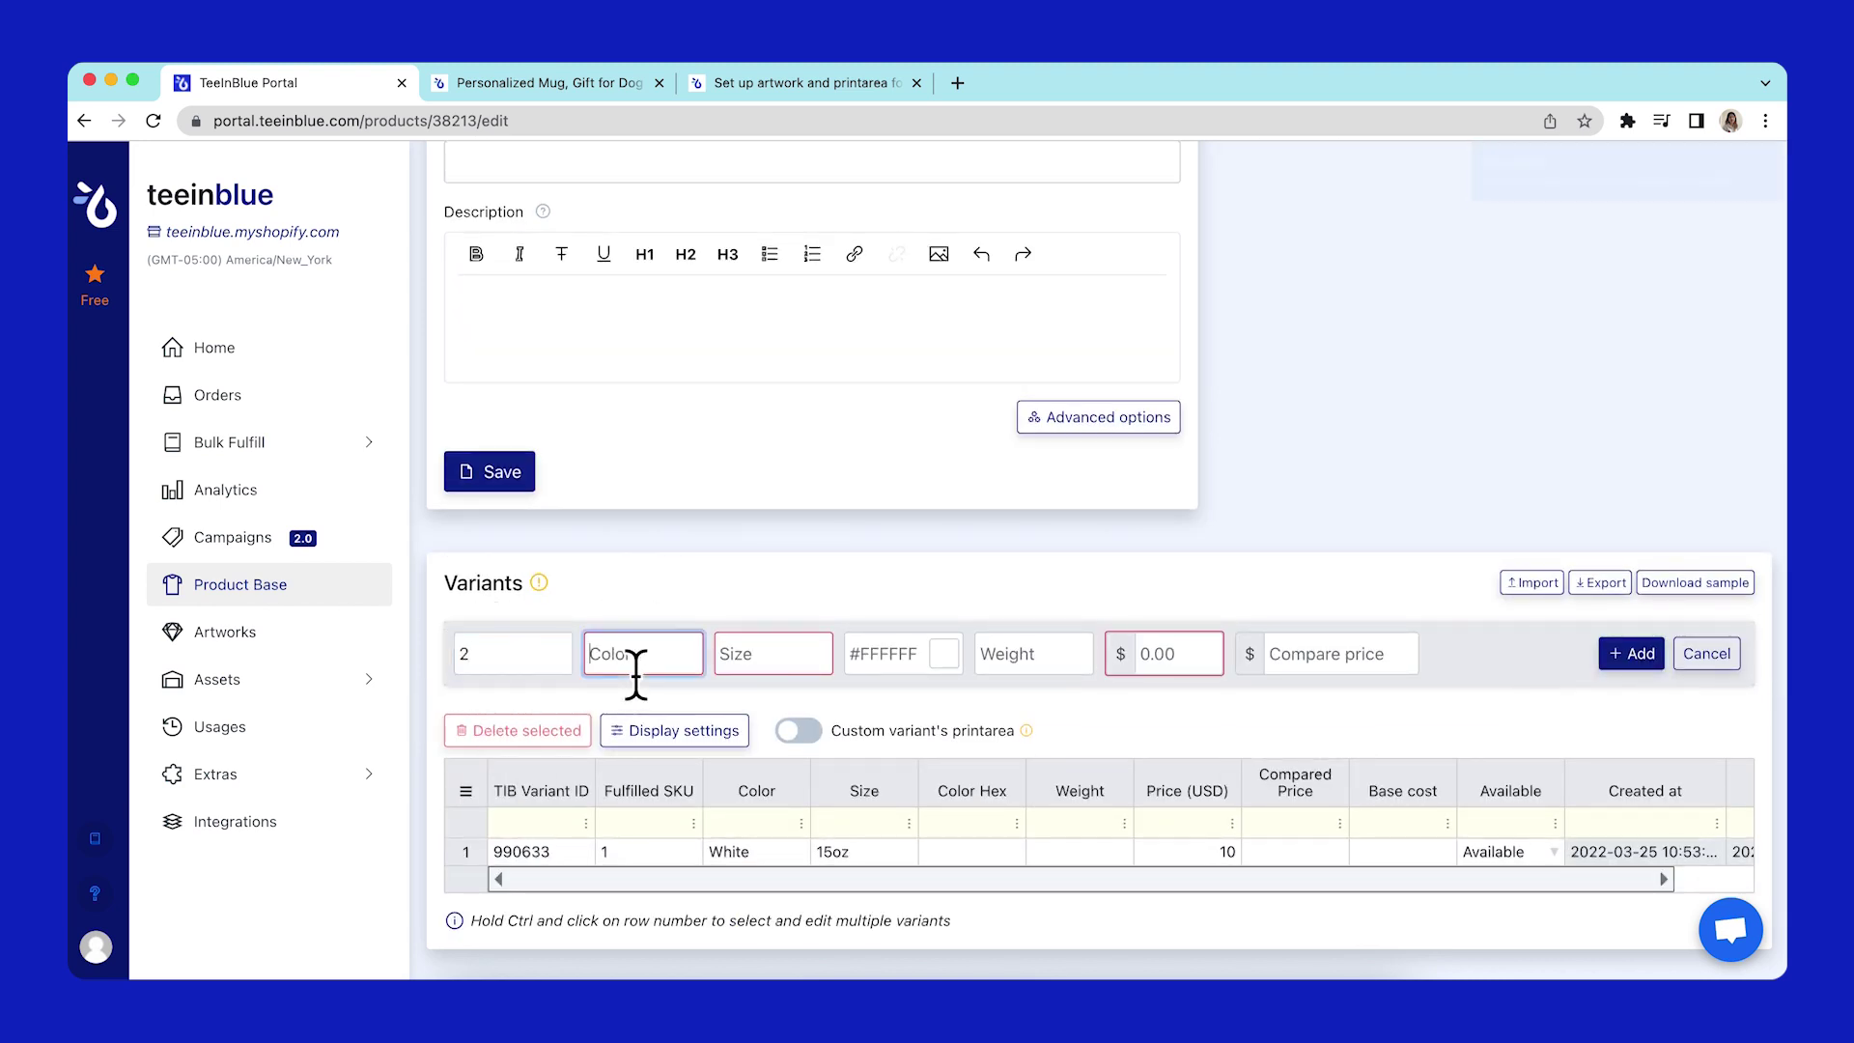
{"action": "type", "text": "White"}
{"action": "left_click", "coordinate": [767, 666]}
{"action": "type", "text": "11oz"}
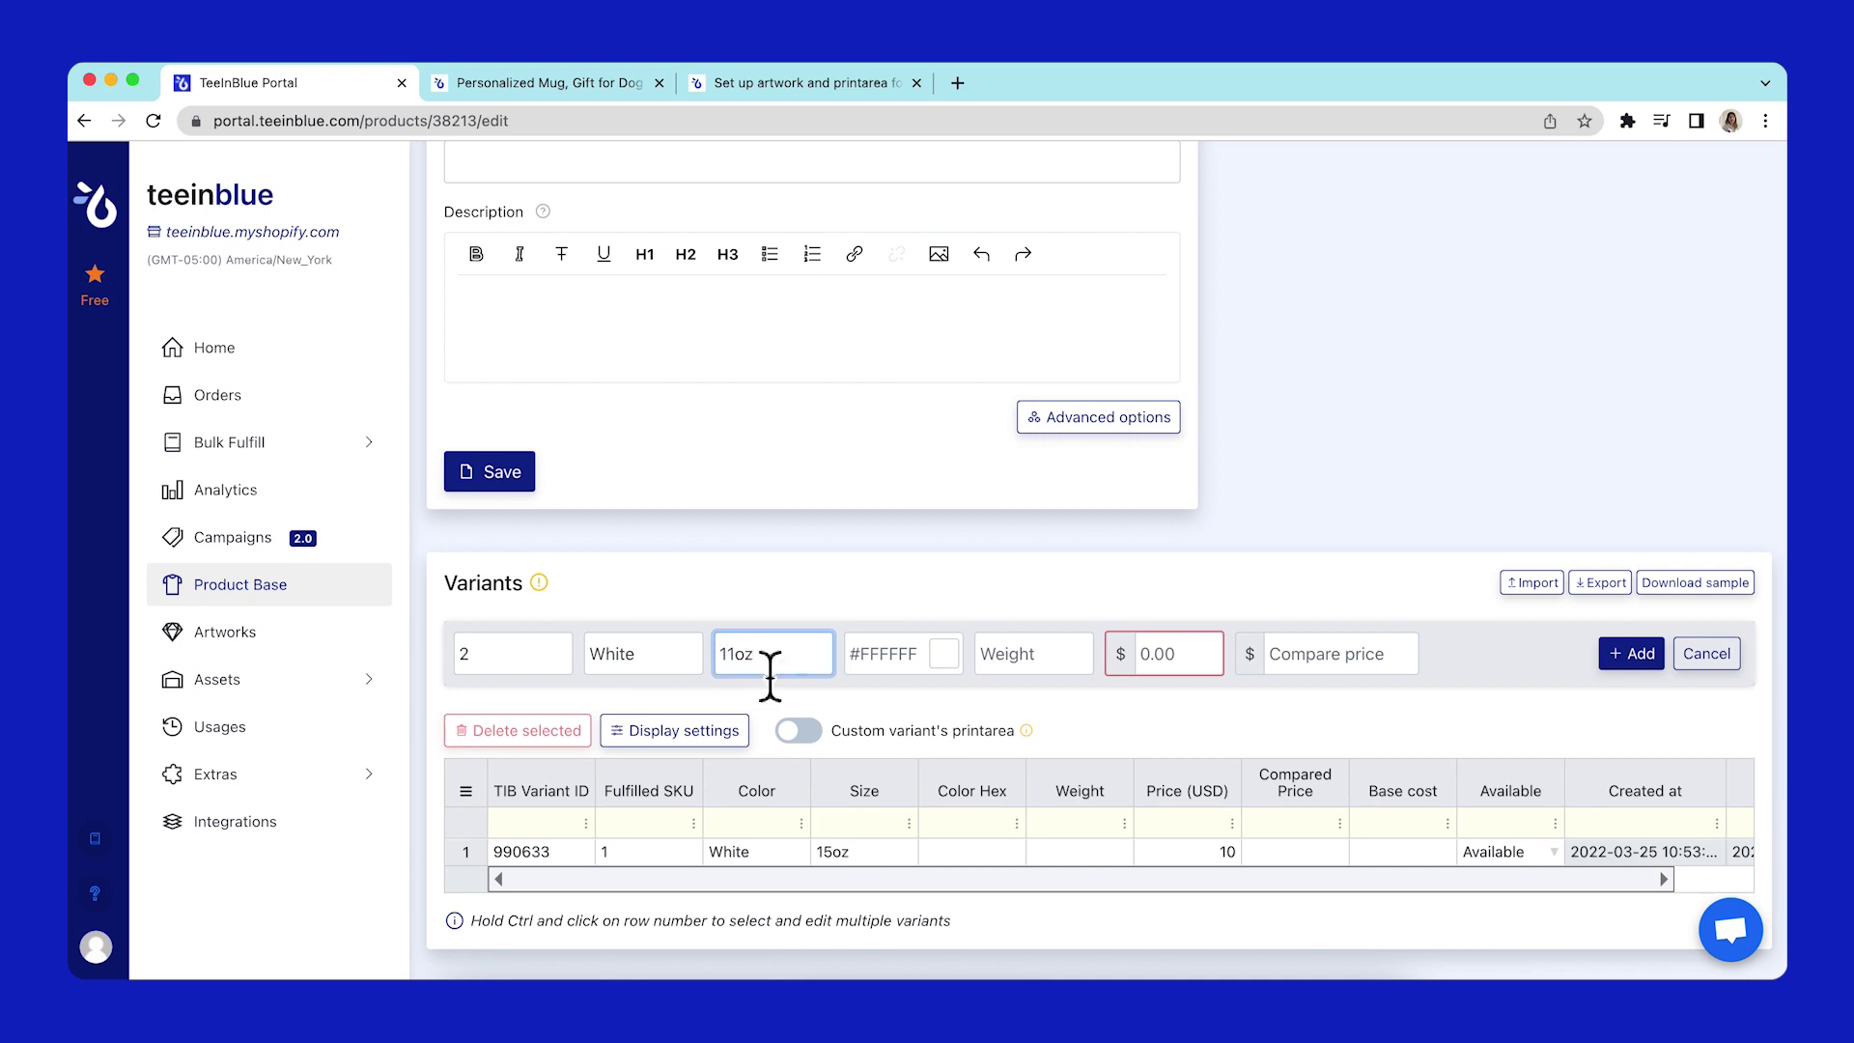
{"action": "left_click", "coordinate": [1151, 667]}
{"action": "type", "text": "9"}
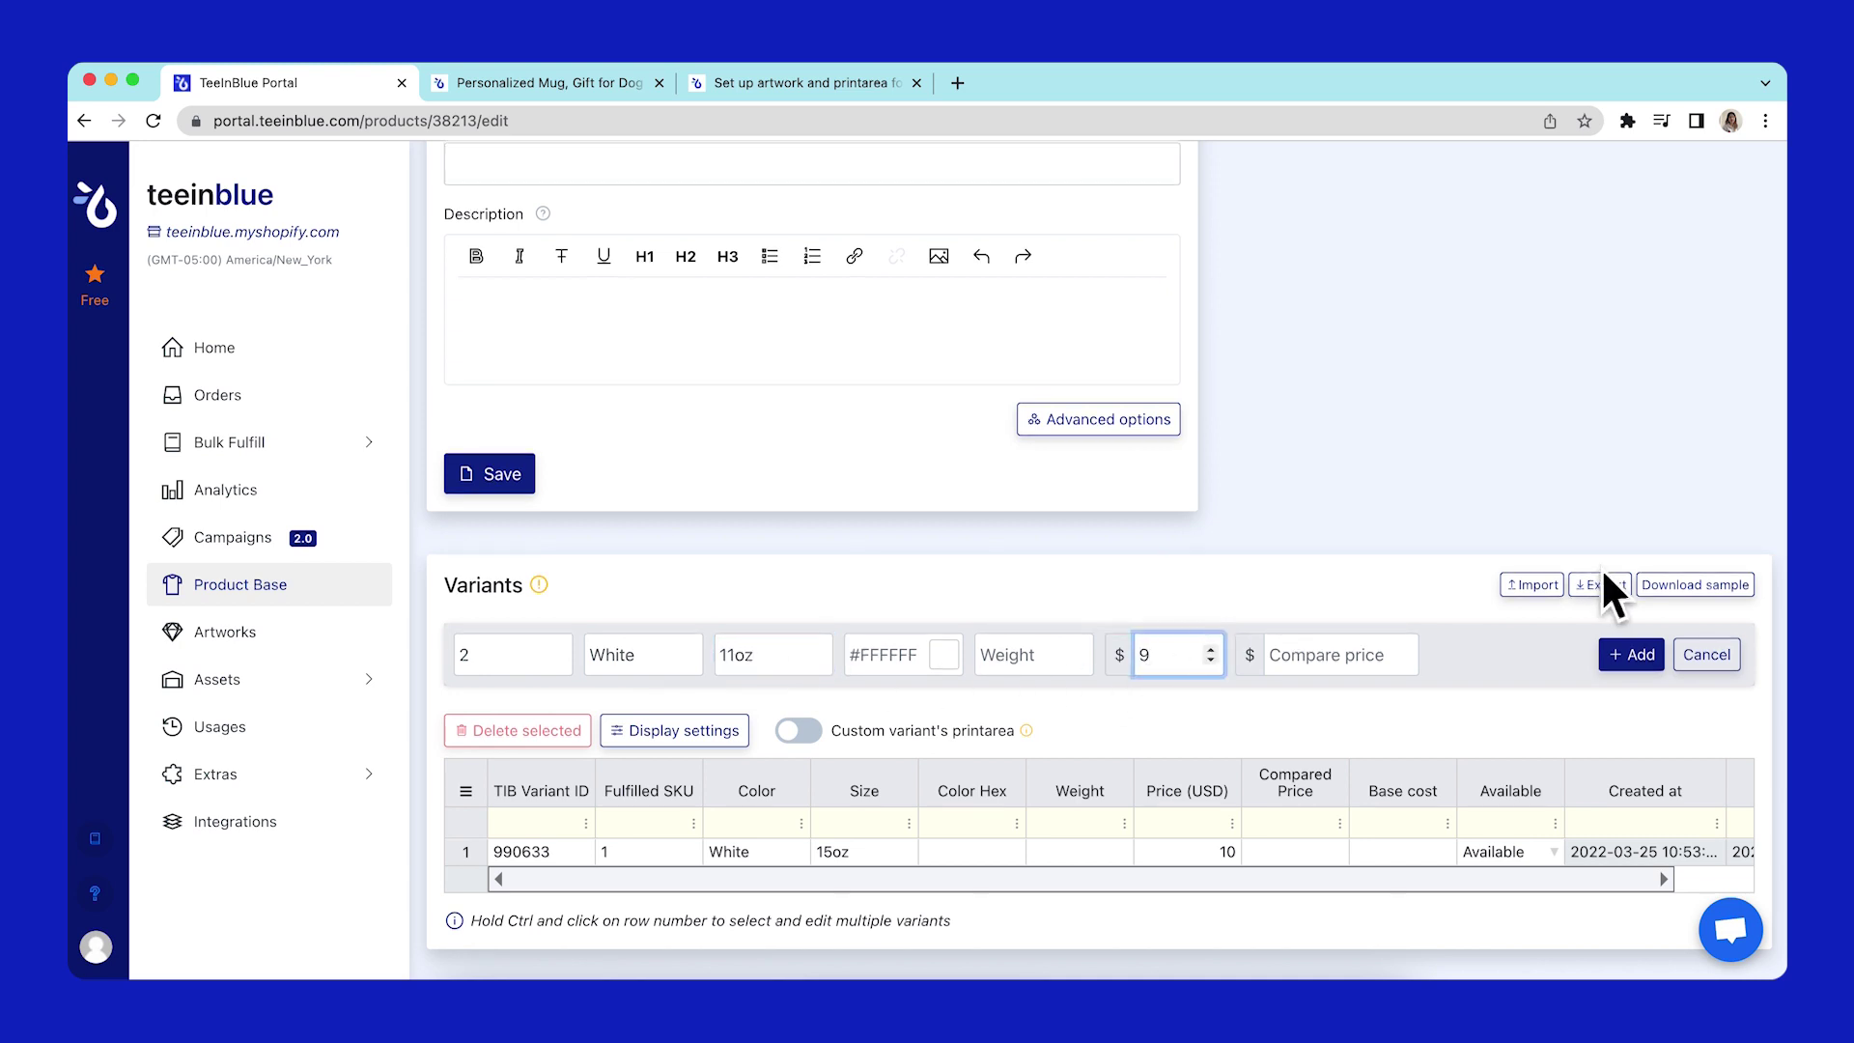
{"action": "left_click", "coordinate": [1615, 659]}
- Enable per-variant custom printareas, linking the 11oz variant to '11 oz' and 15oz to '15 oz'
{"action": "scroll", "coordinate": [1403, 802], "scroll_direction": "down", "scroll_amount": 5}
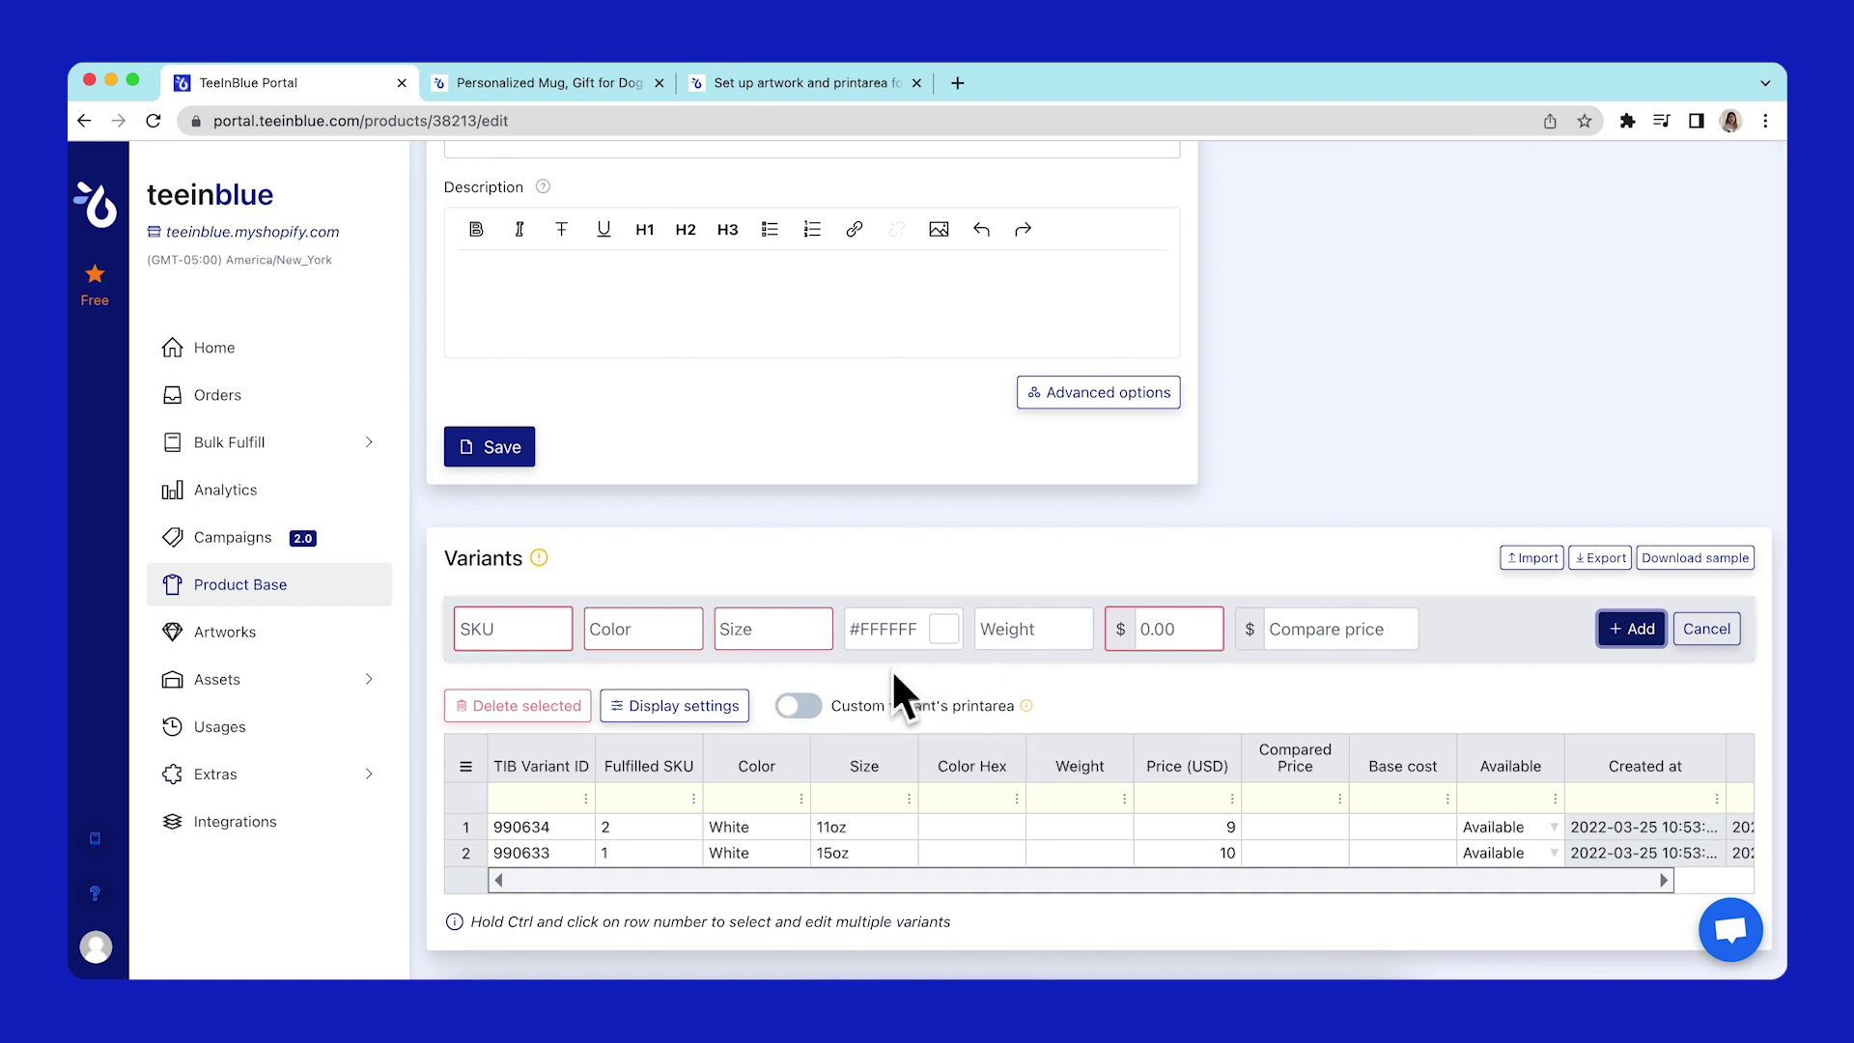
{"action": "left_click", "coordinate": [799, 706]}
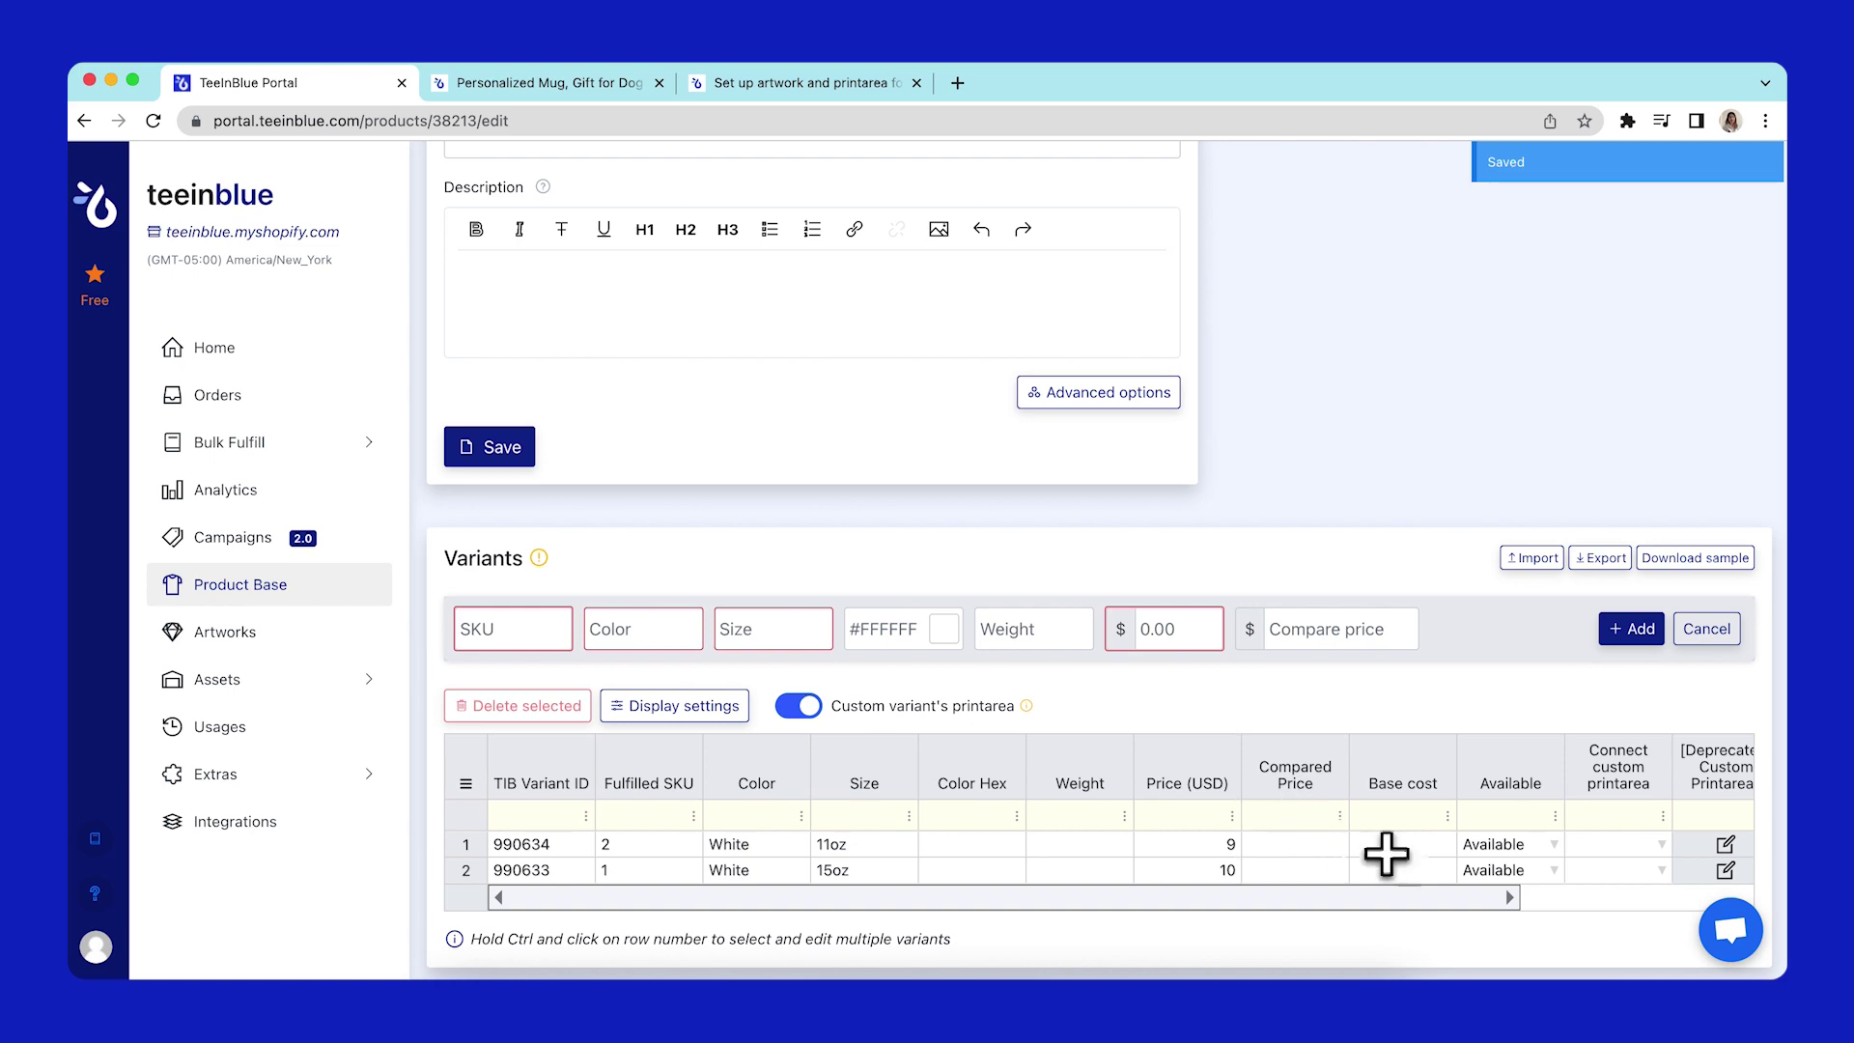
{"action": "scroll", "coordinate": [1407, 870], "scroll_direction": "right", "scroll_amount": 3}
{"action": "scroll", "coordinate": [1413, 869], "scroll_direction": "right", "scroll_amount": 2}
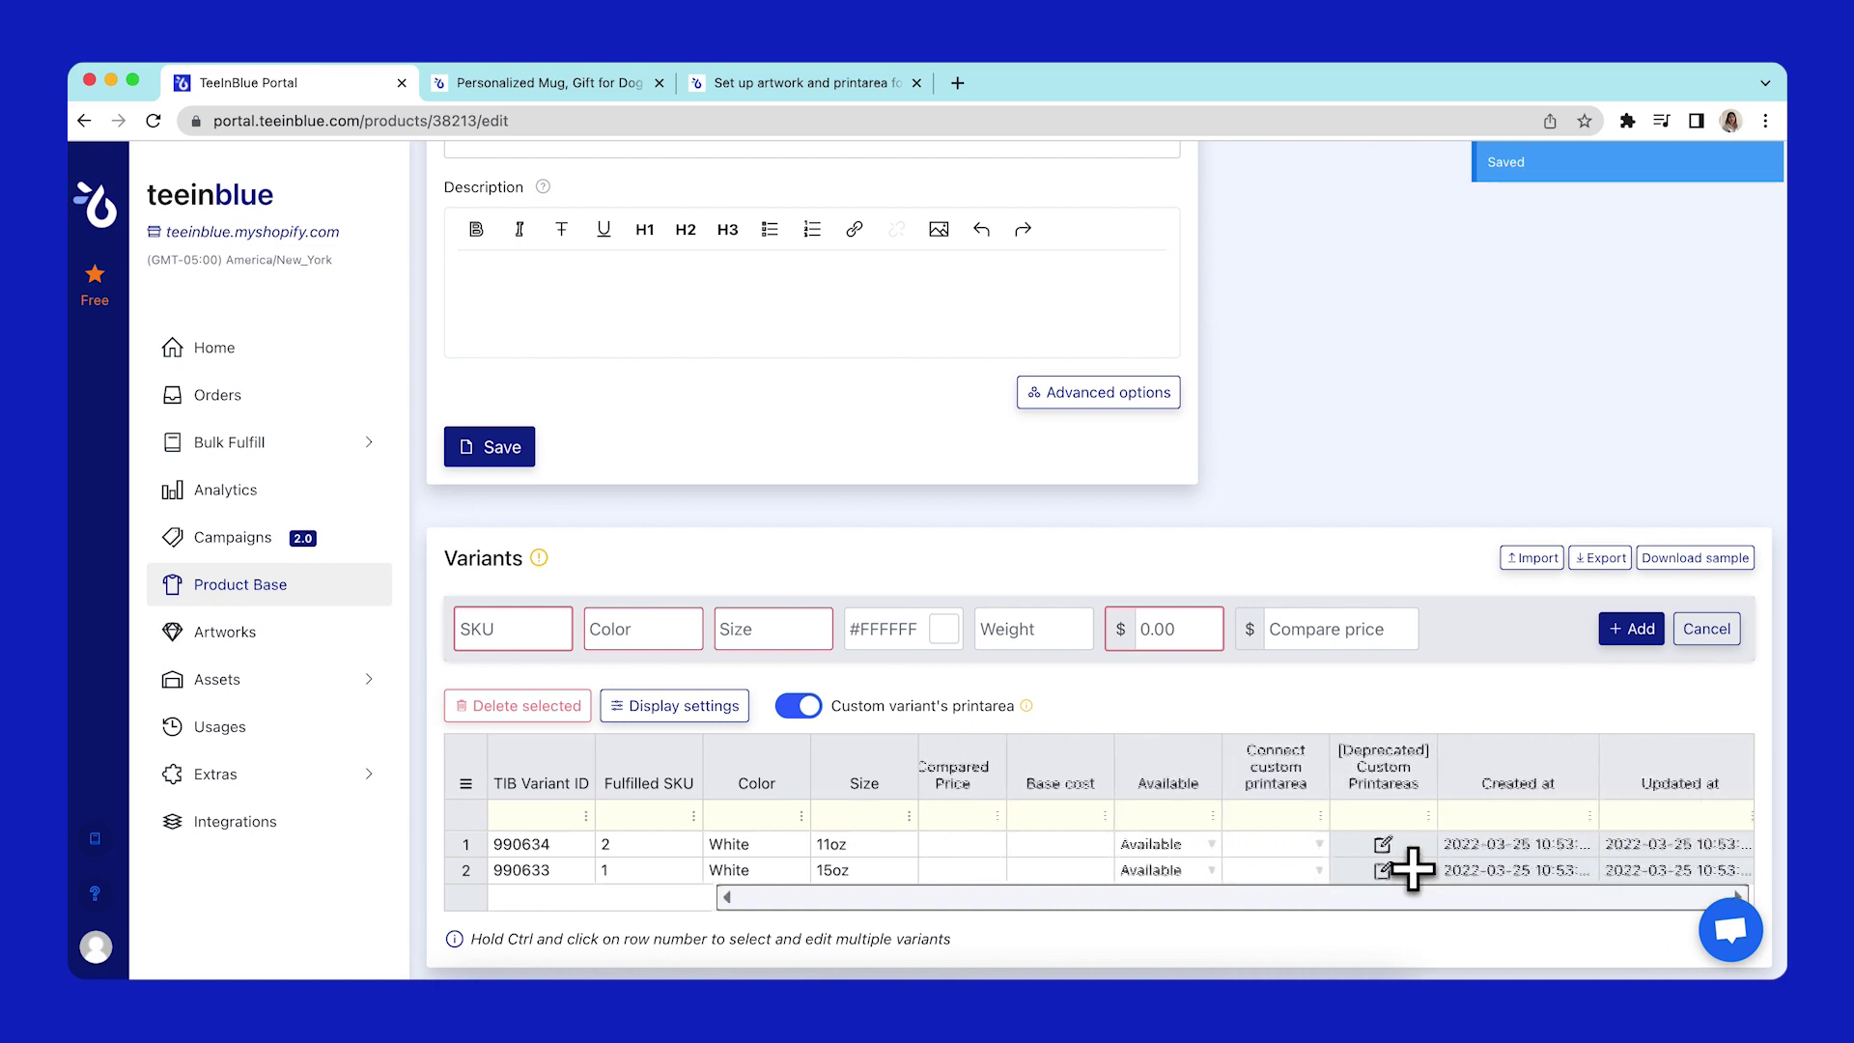
{"action": "scroll", "coordinate": [1314, 866], "scroll_direction": "up", "scroll_amount": 1}
{"action": "scroll", "coordinate": [1315, 867], "scroll_direction": "down", "scroll_amount": 1}
{"action": "double_click", "coordinate": [1298, 863]}
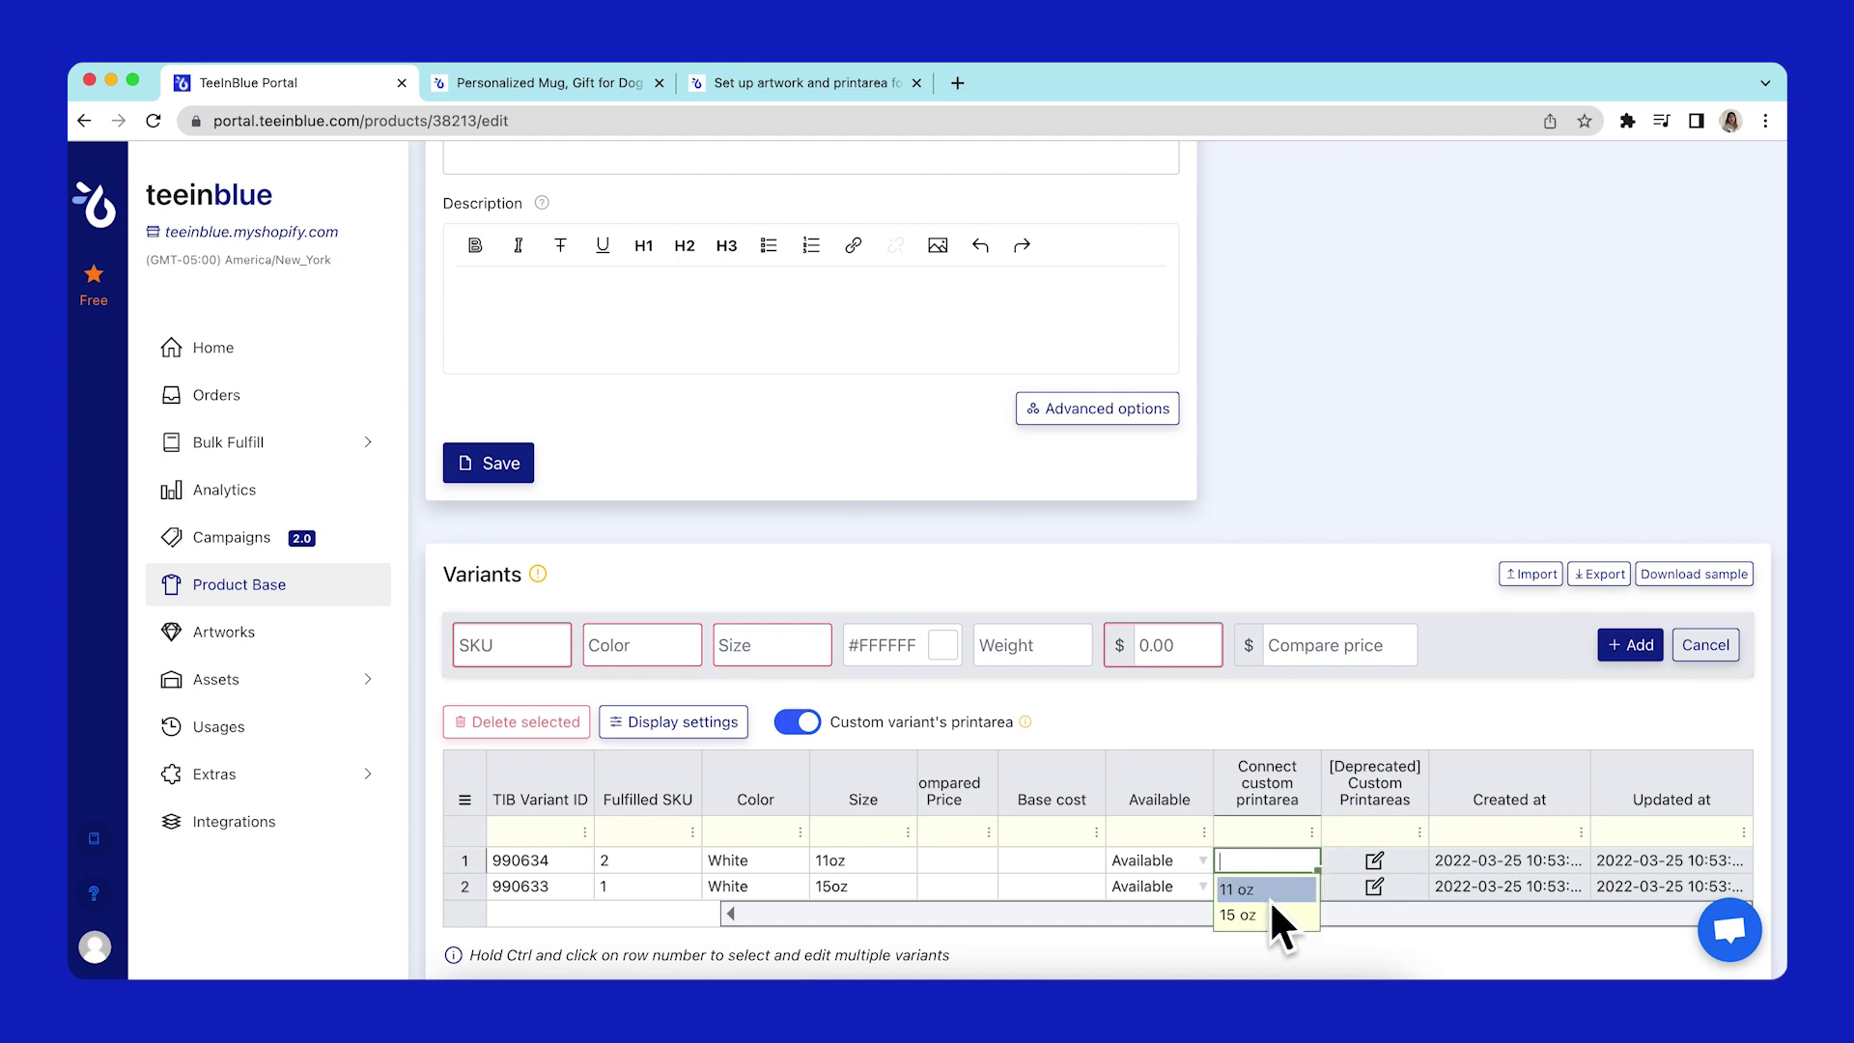
{"action": "left_click", "coordinate": [1260, 888]}
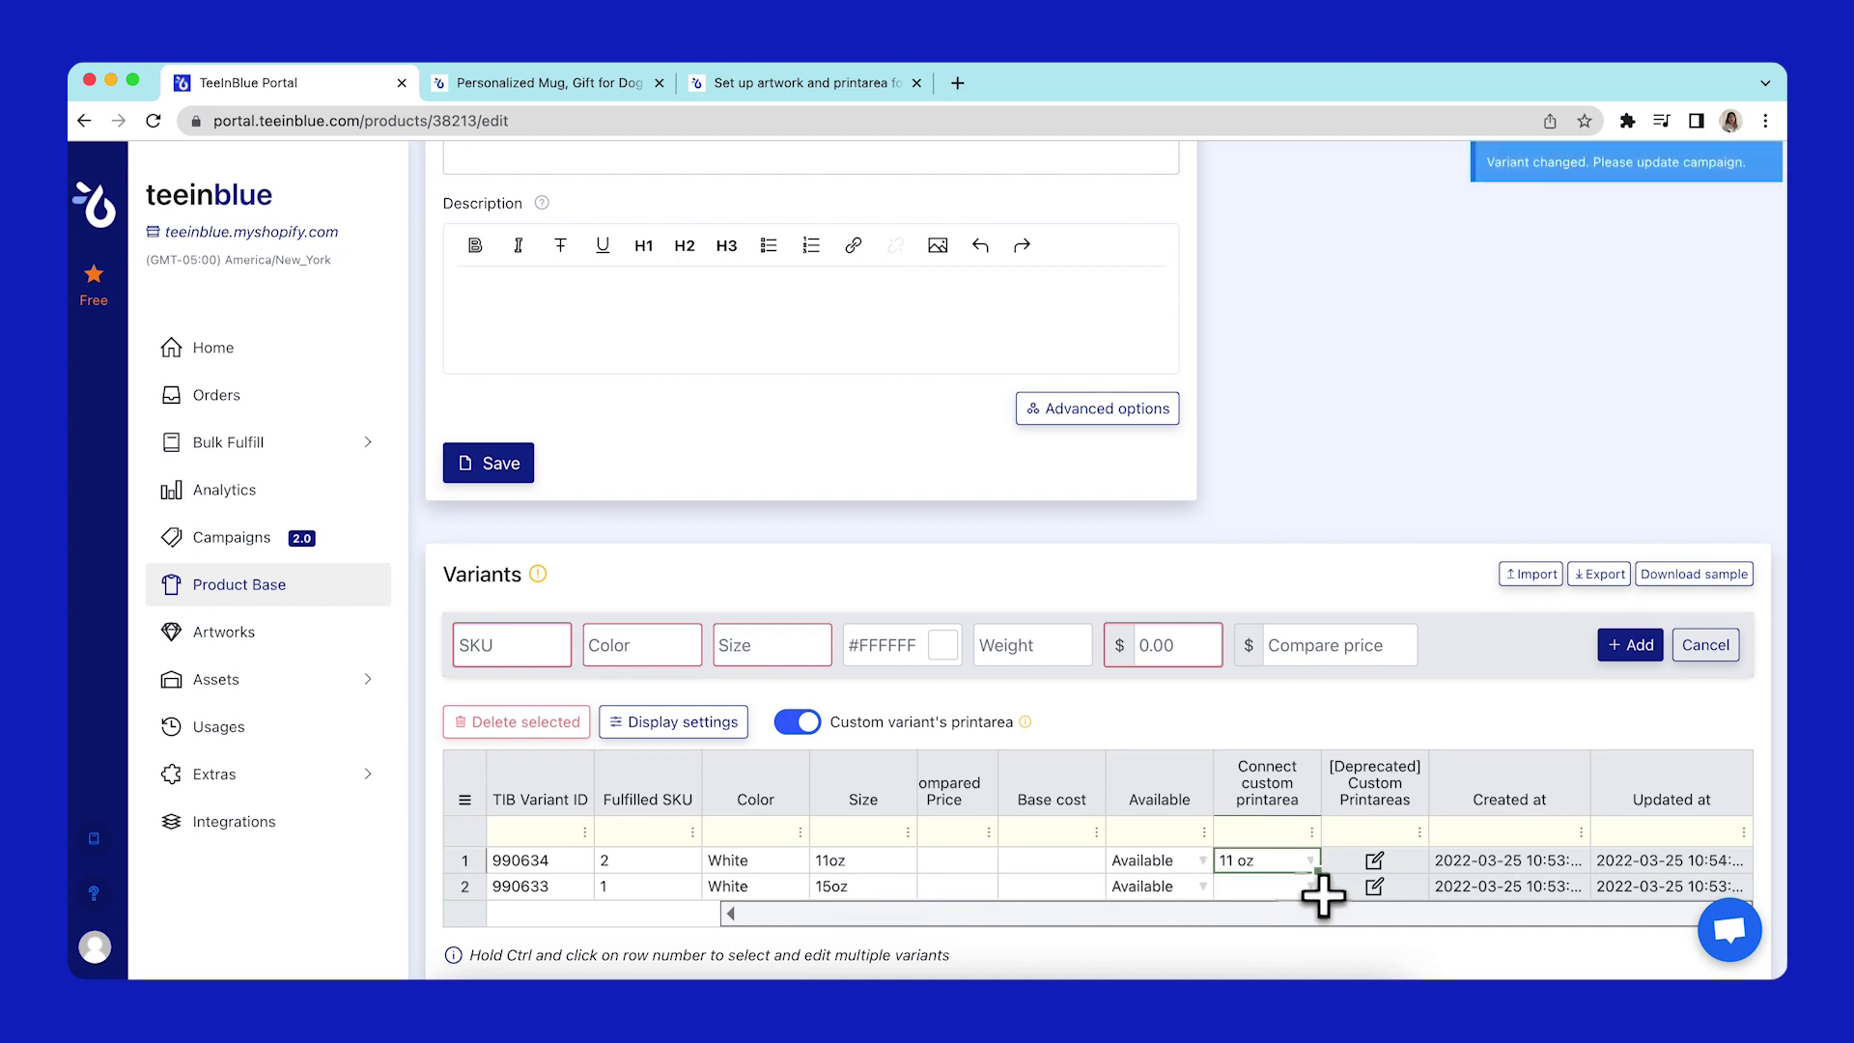
{"action": "double_click", "coordinate": [1306, 888]}
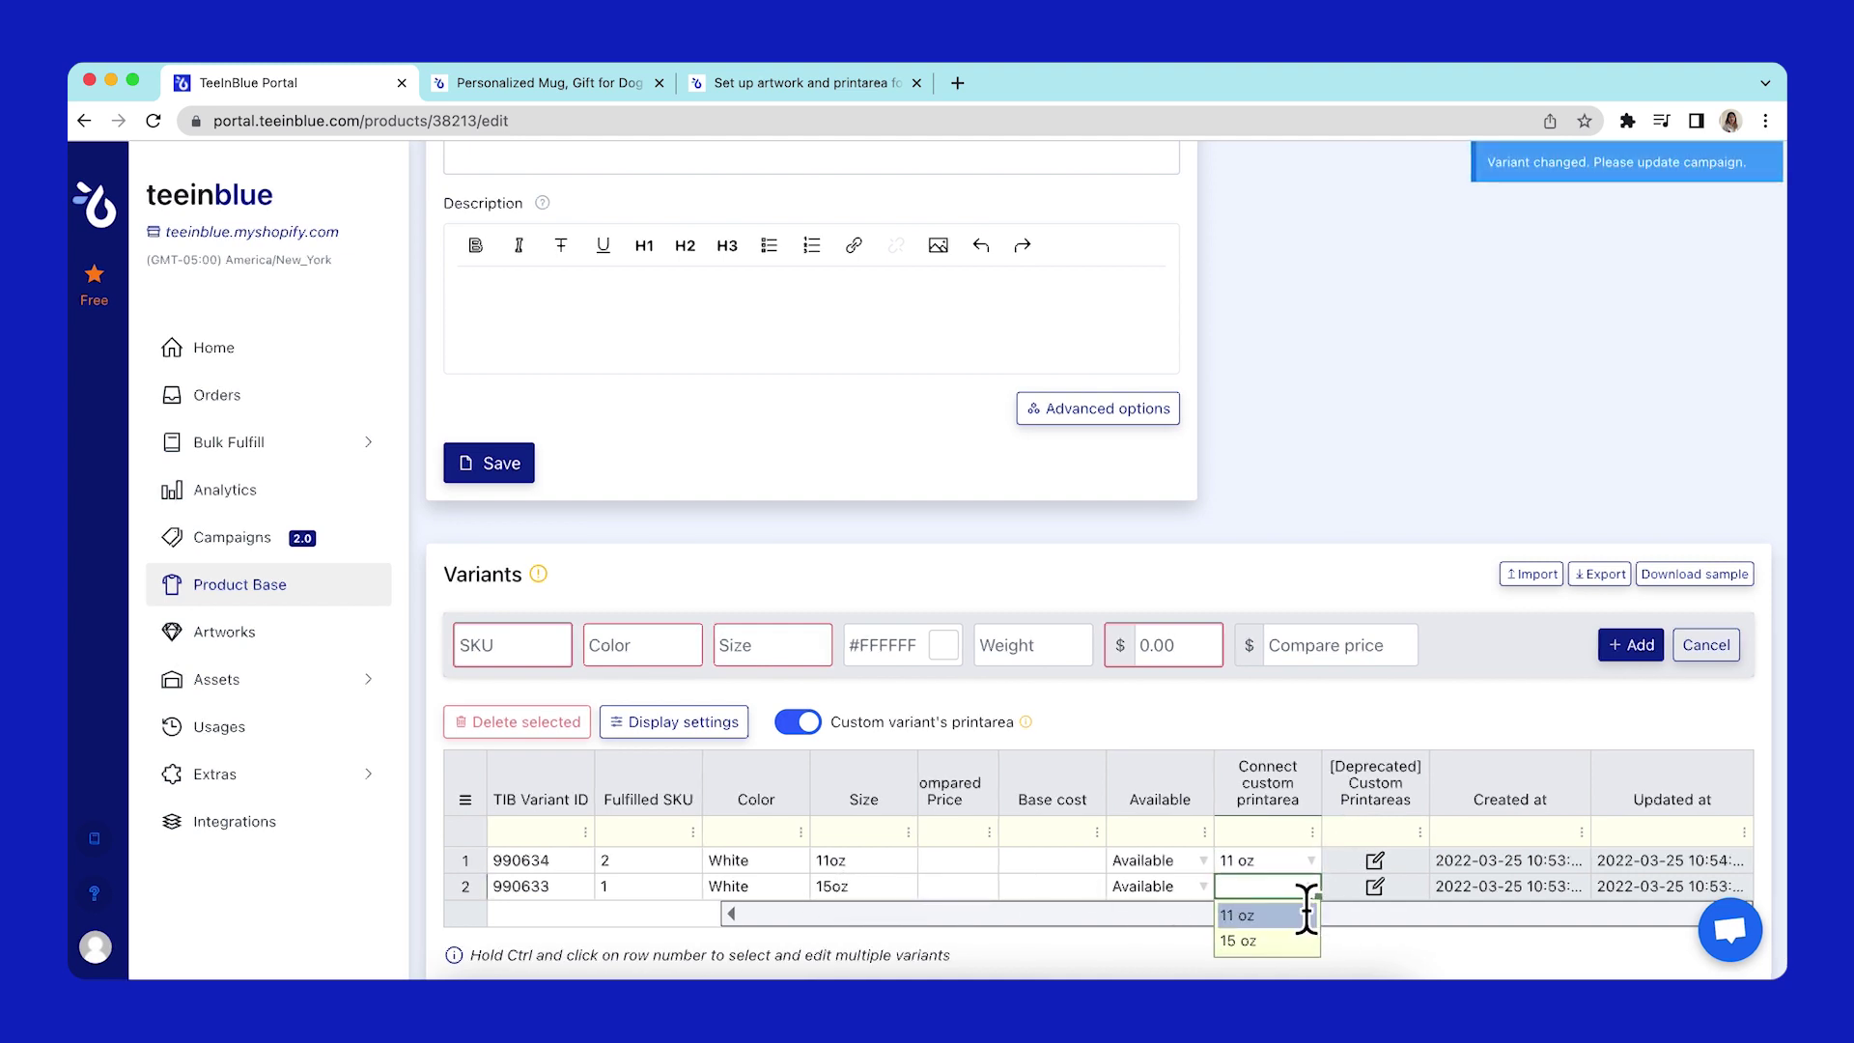
{"action": "left_click", "coordinate": [1254, 942]}
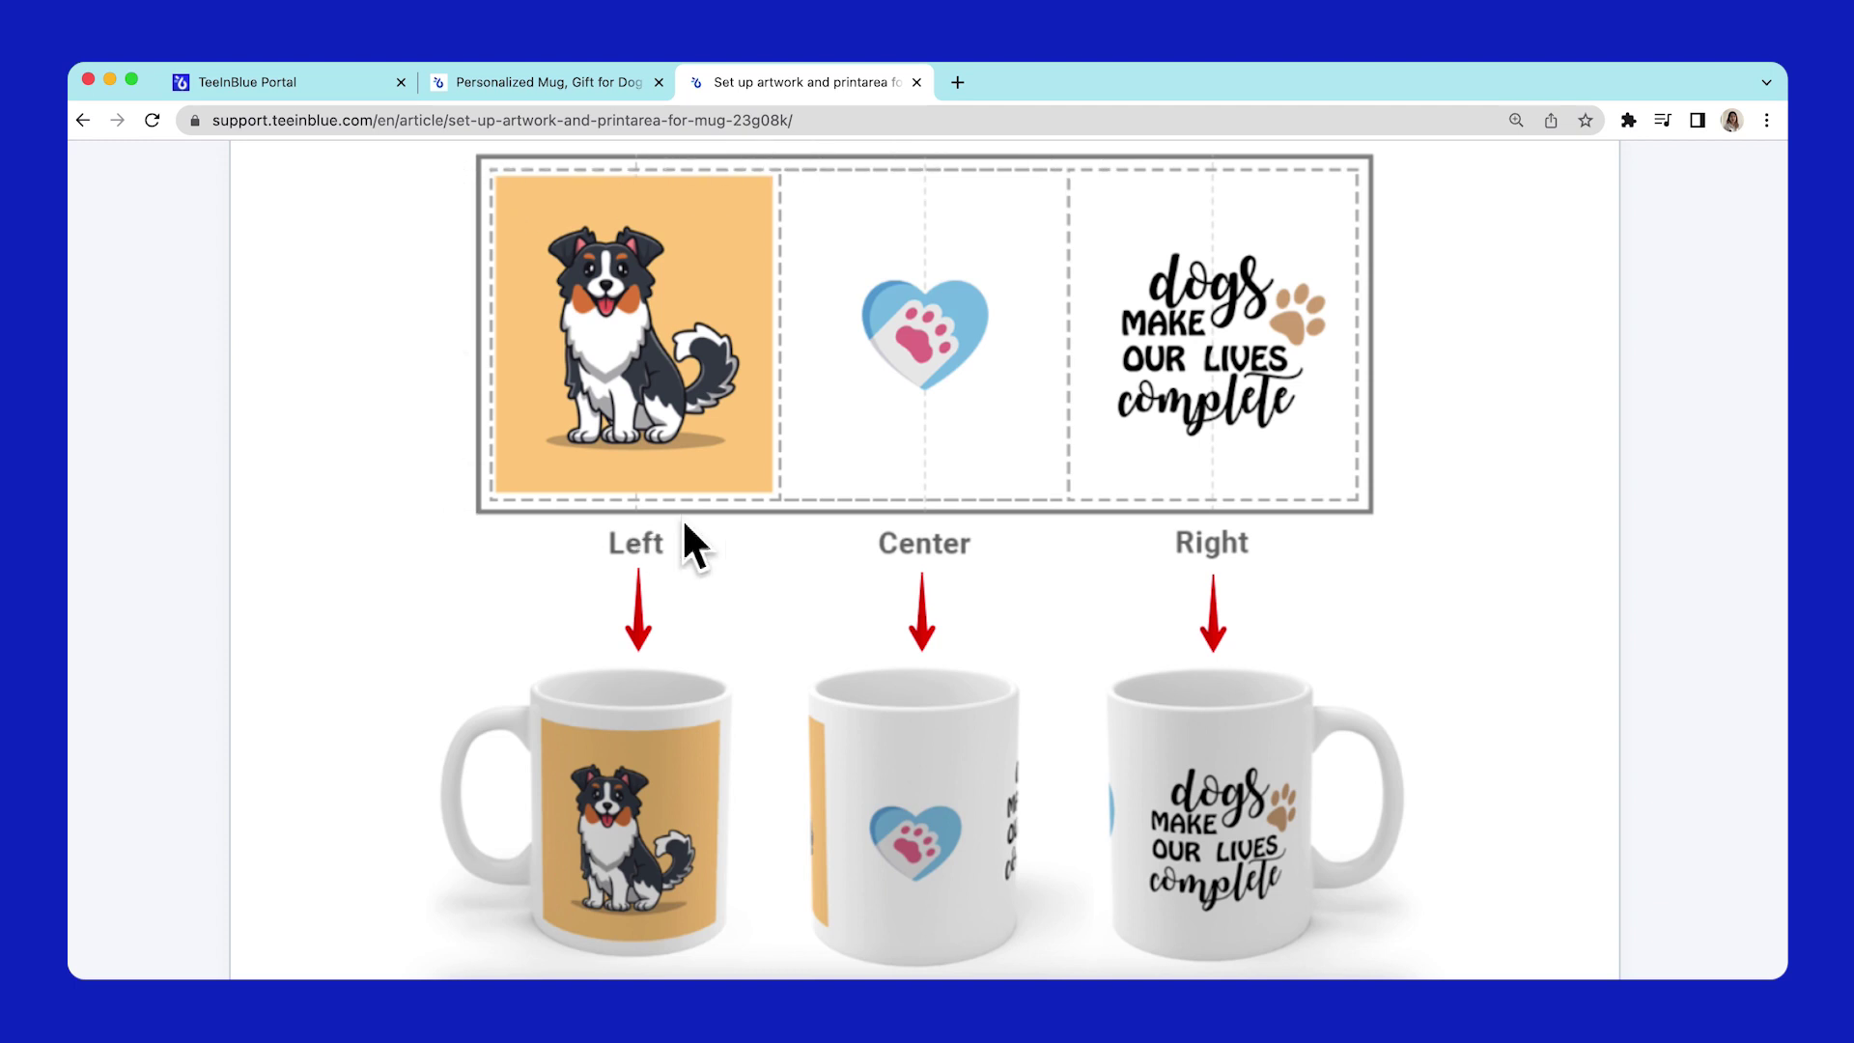
- Open the Dog Mug 11oz artwork and hide the Dog Breed, Dog Bone, Dog Name and Quote layers
{"action": "left_click", "coordinate": [263, 85]}
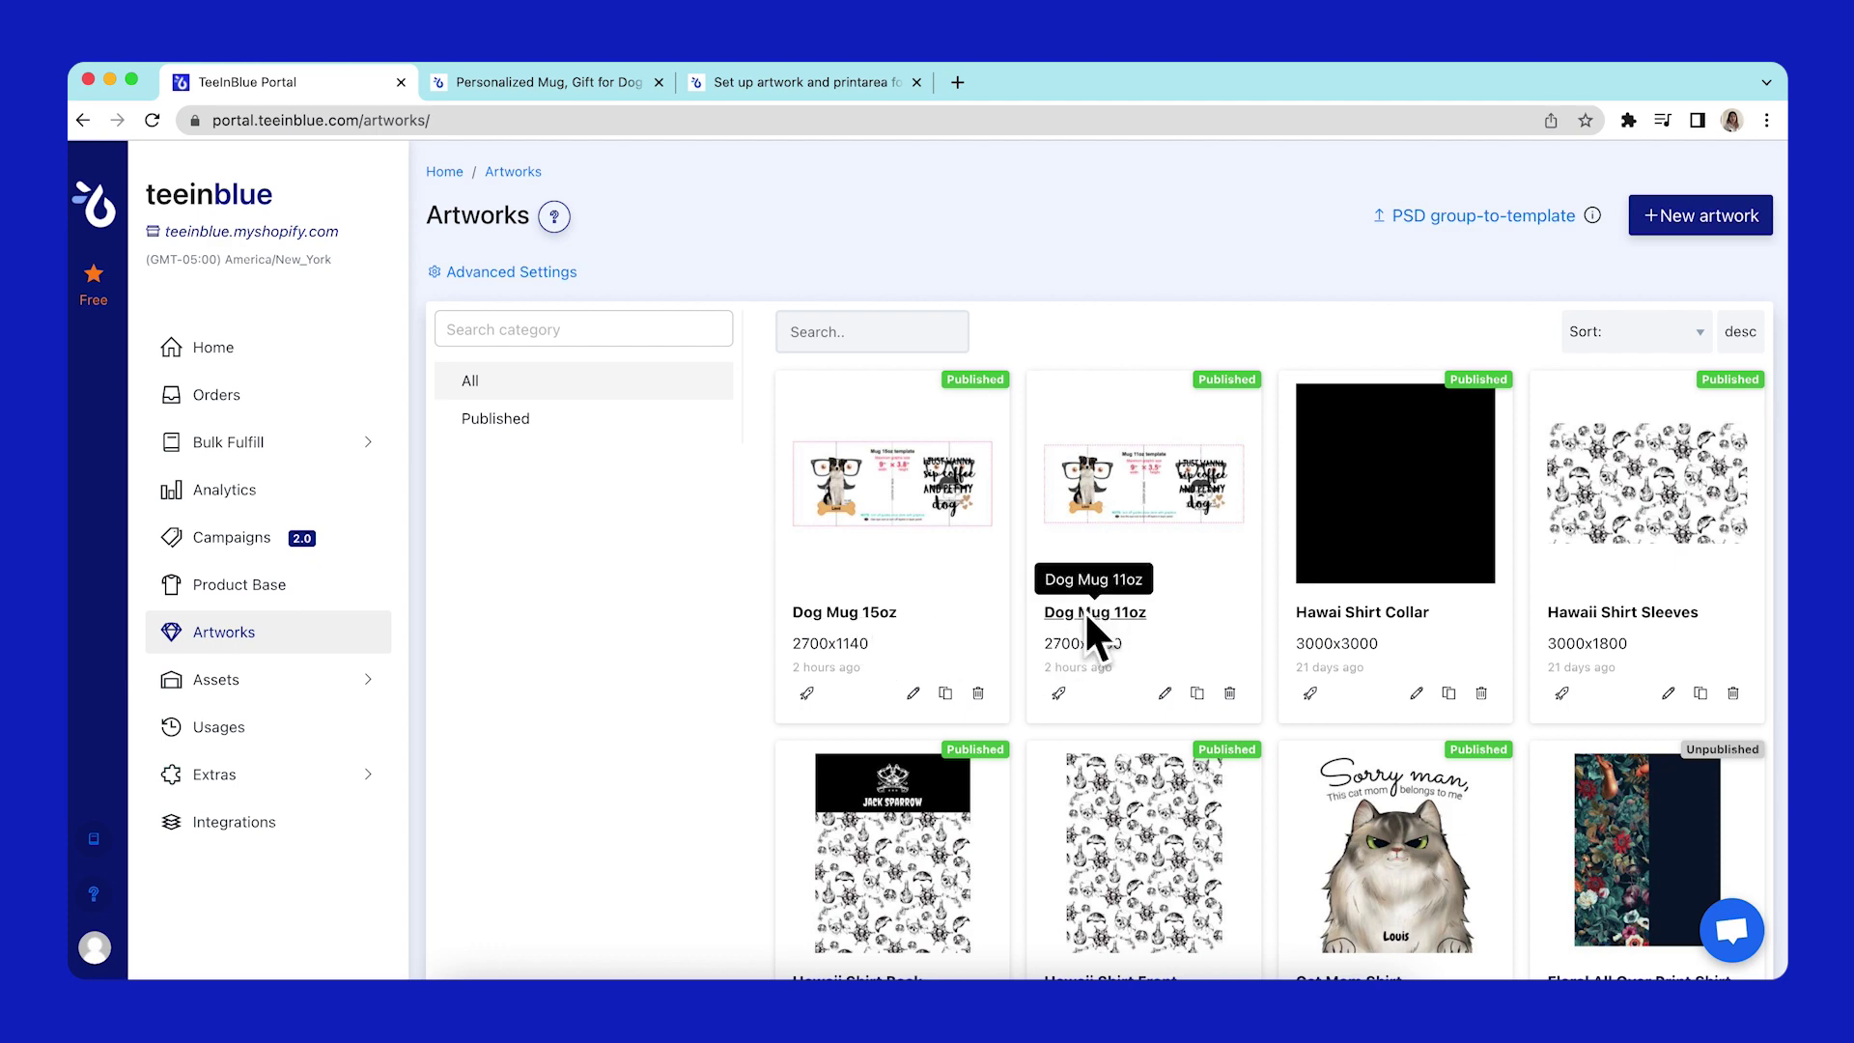
{"action": "left_click", "coordinate": [1166, 696]}
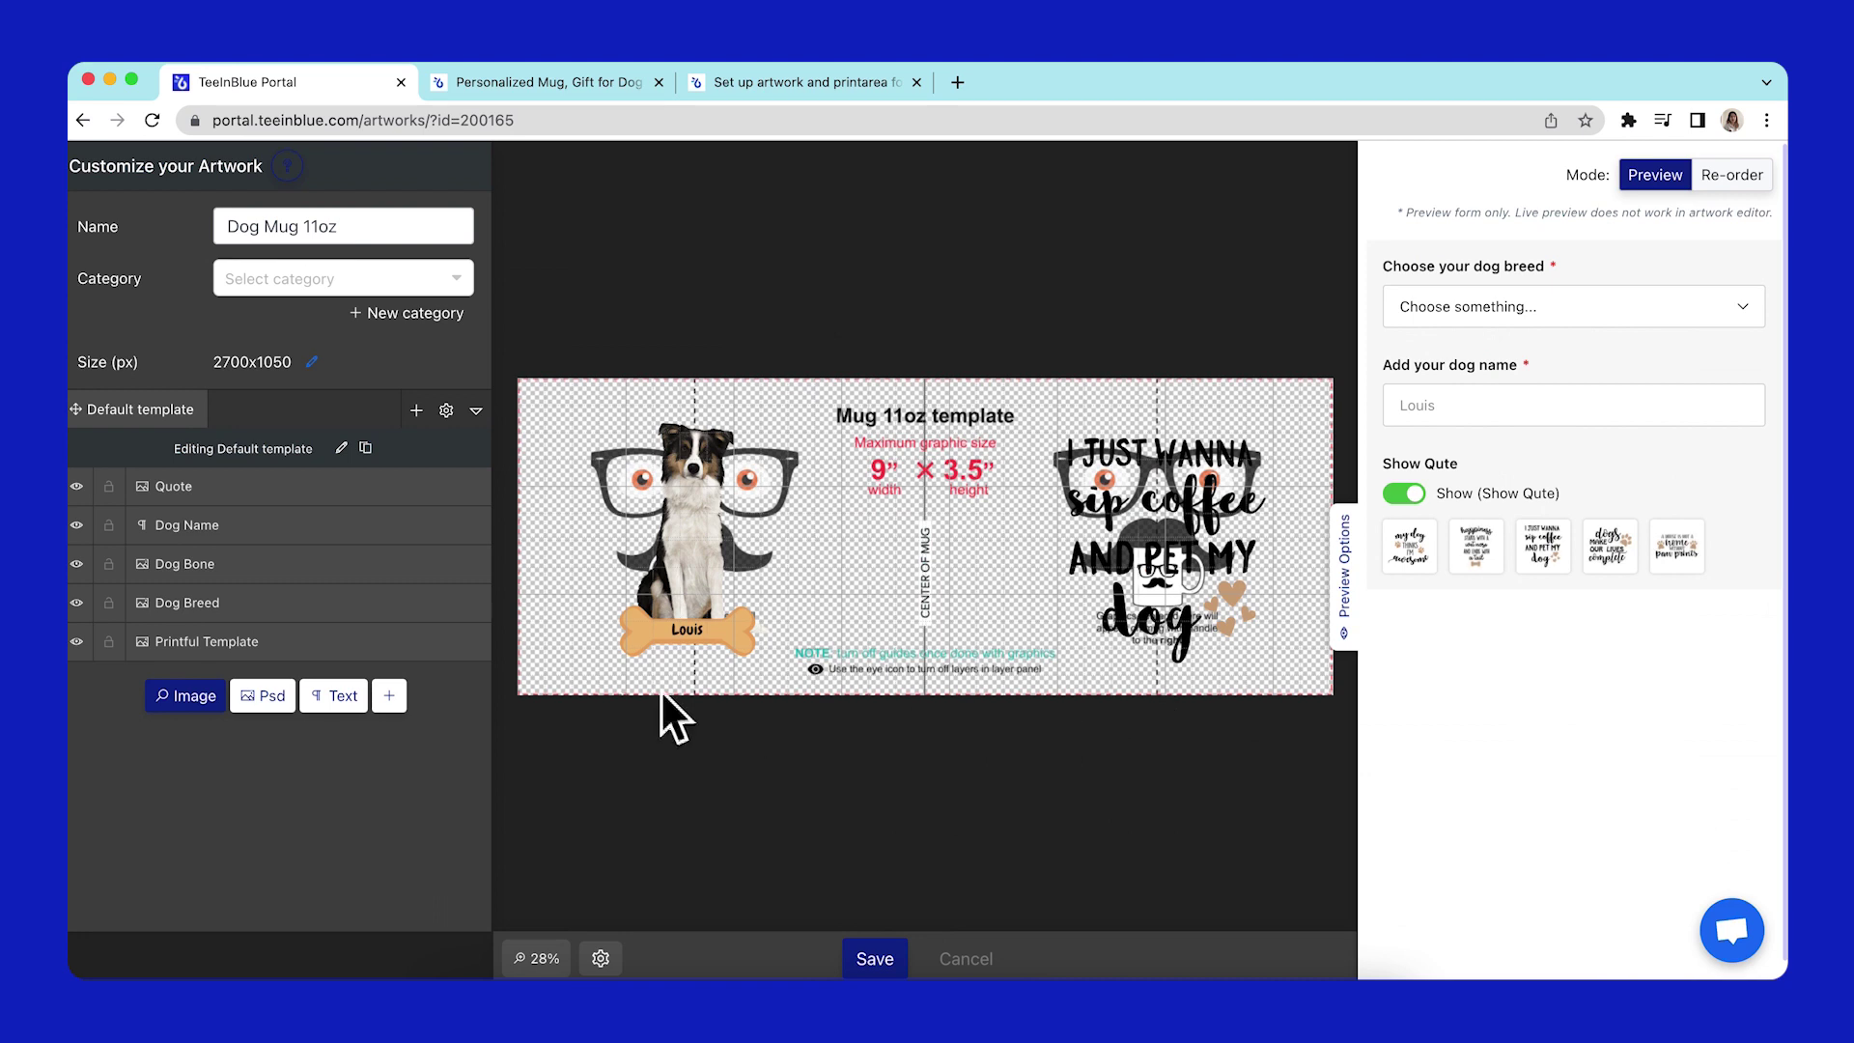
{"action": "left_click", "coordinate": [76, 602]}
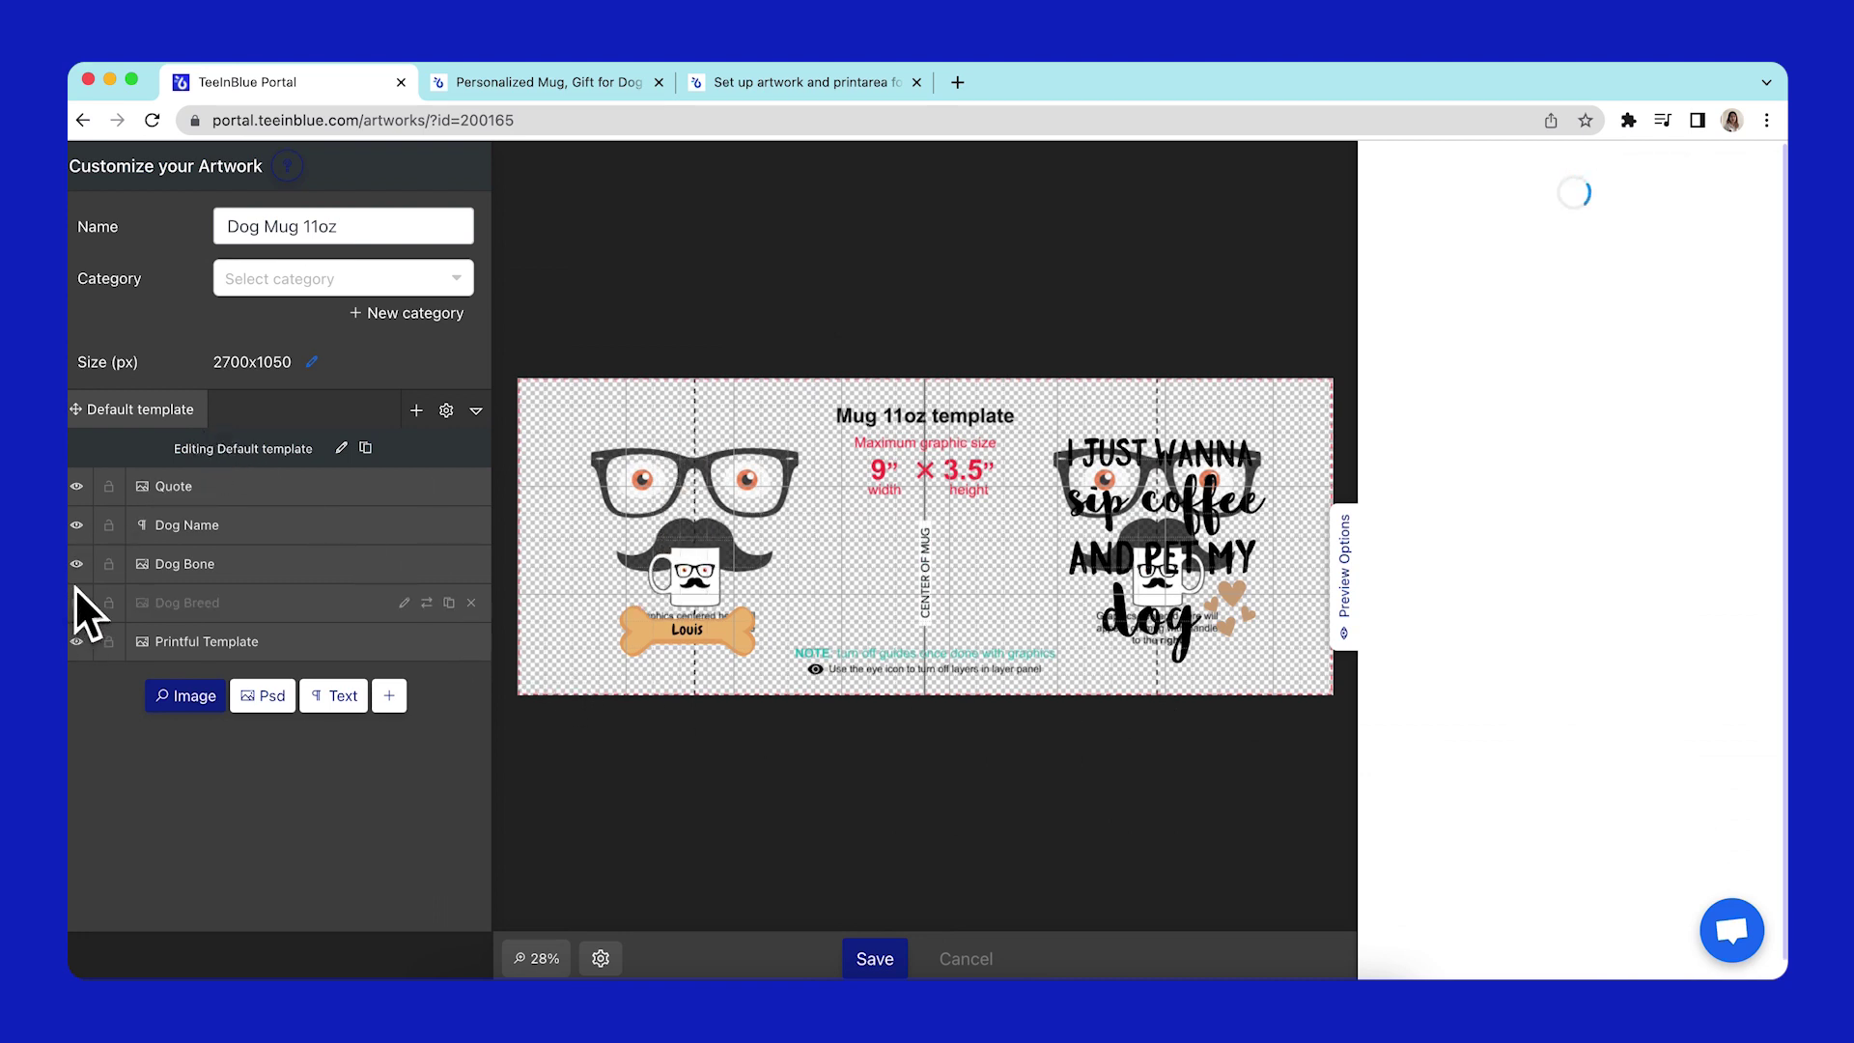
{"action": "left_click", "coordinate": [77, 563]}
{"action": "left_click", "coordinate": [76, 524]}
{"action": "left_click", "coordinate": [77, 486]}
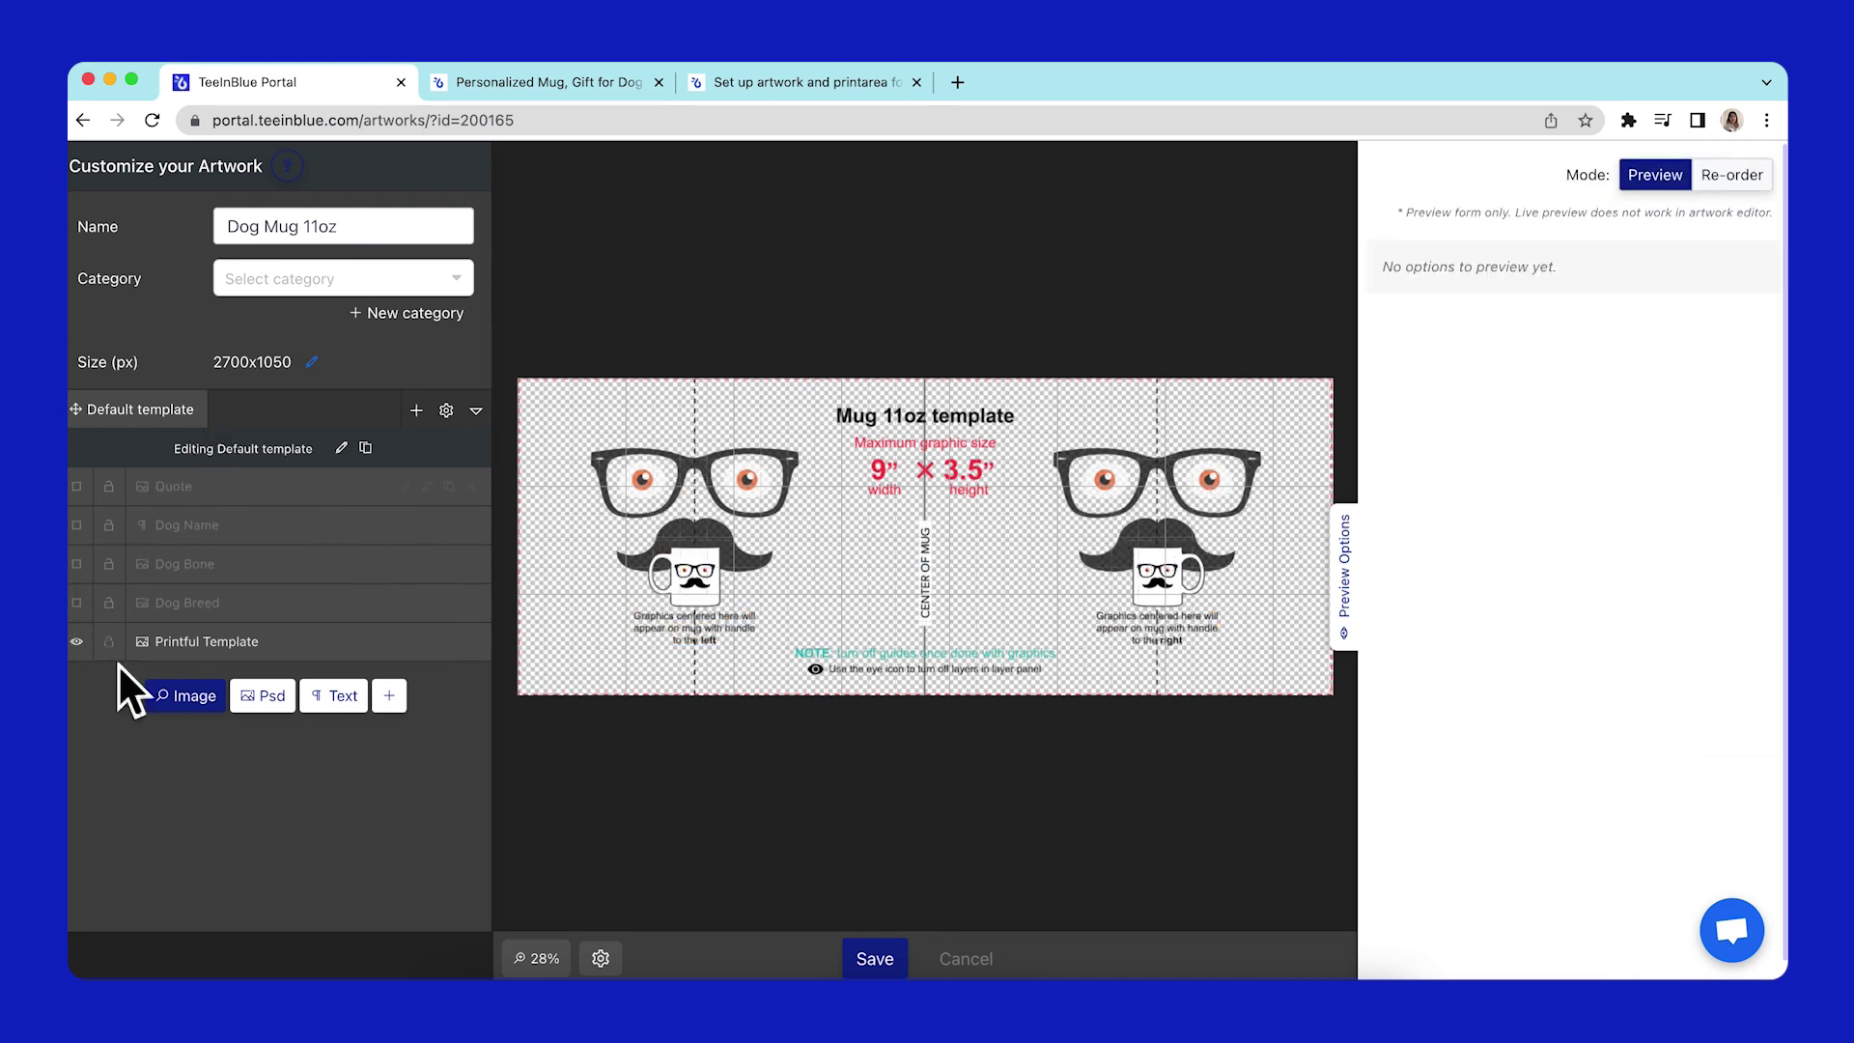
{"action": "left_click", "coordinate": [257, 641]}
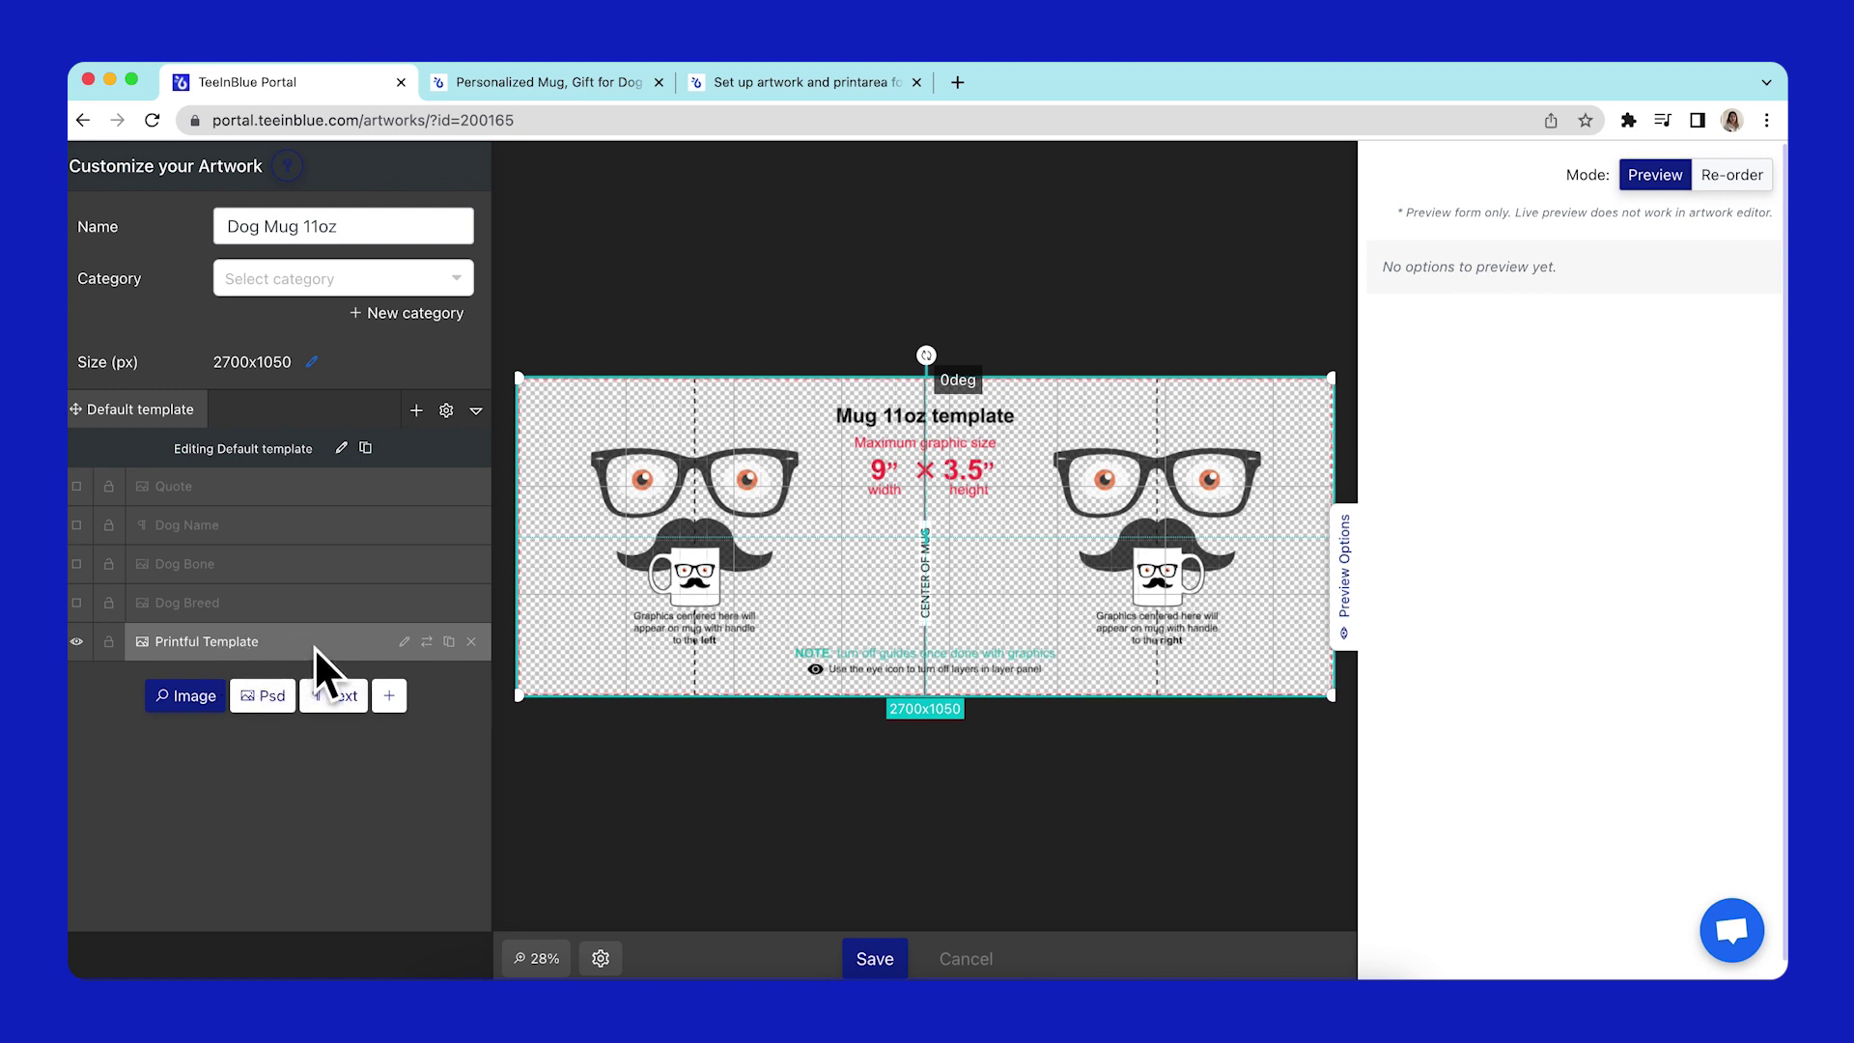
- Make the Dog Breed, Dog Bone, Dog Name and Quote layers visible and hide the Printful Template
{"action": "left_click", "coordinate": [78, 603]}
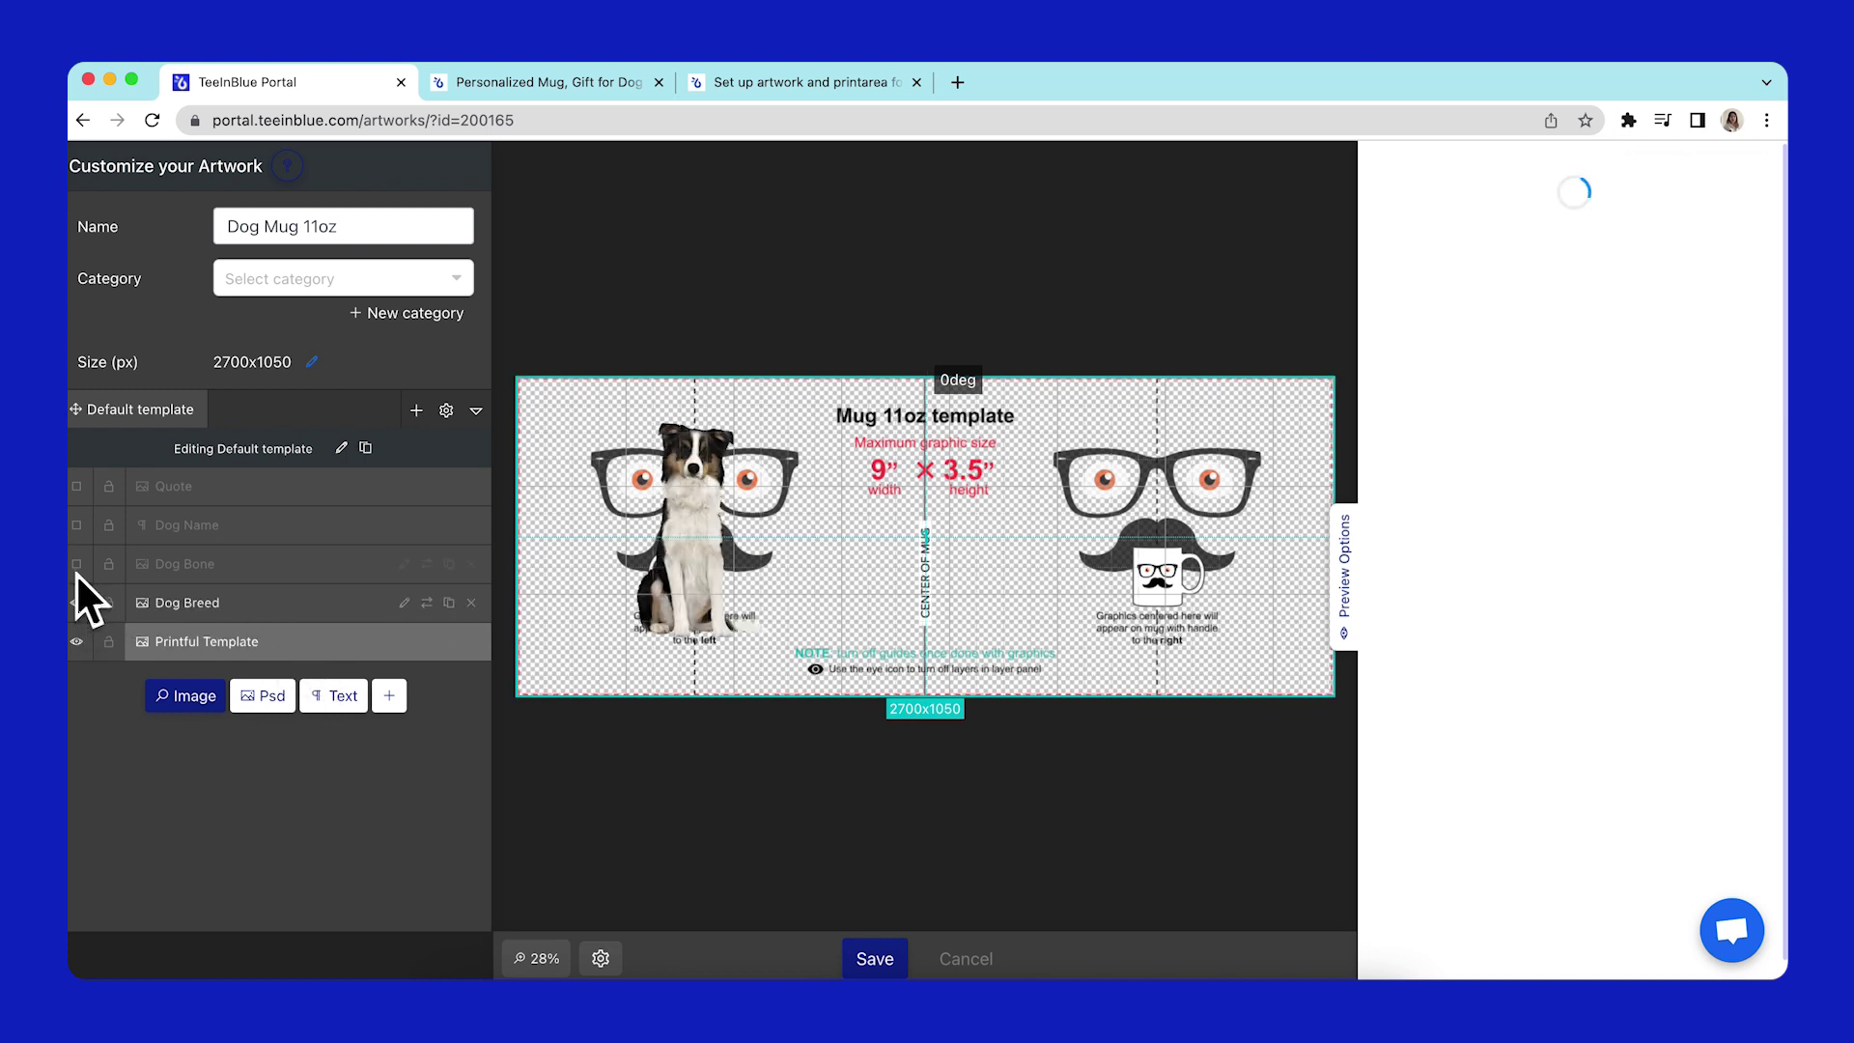
{"action": "left_click", "coordinate": [77, 564]}
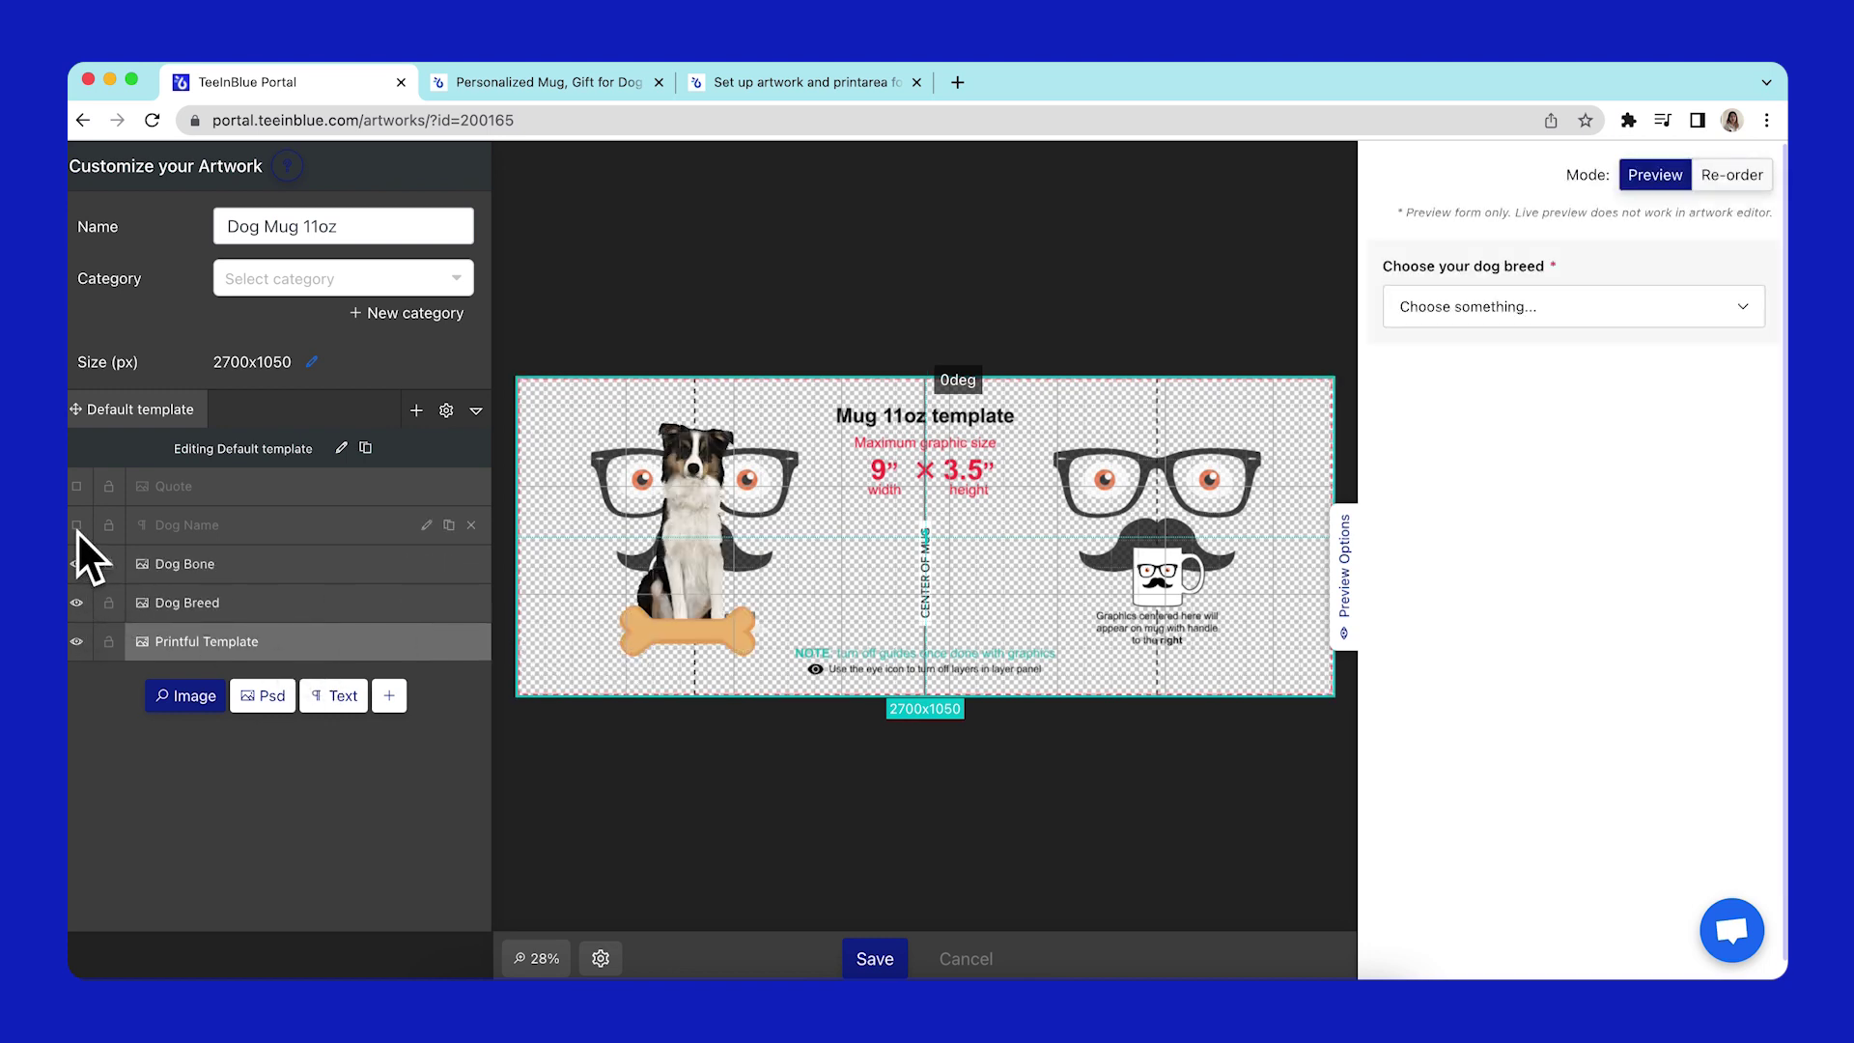
{"action": "left_click", "coordinate": [77, 524]}
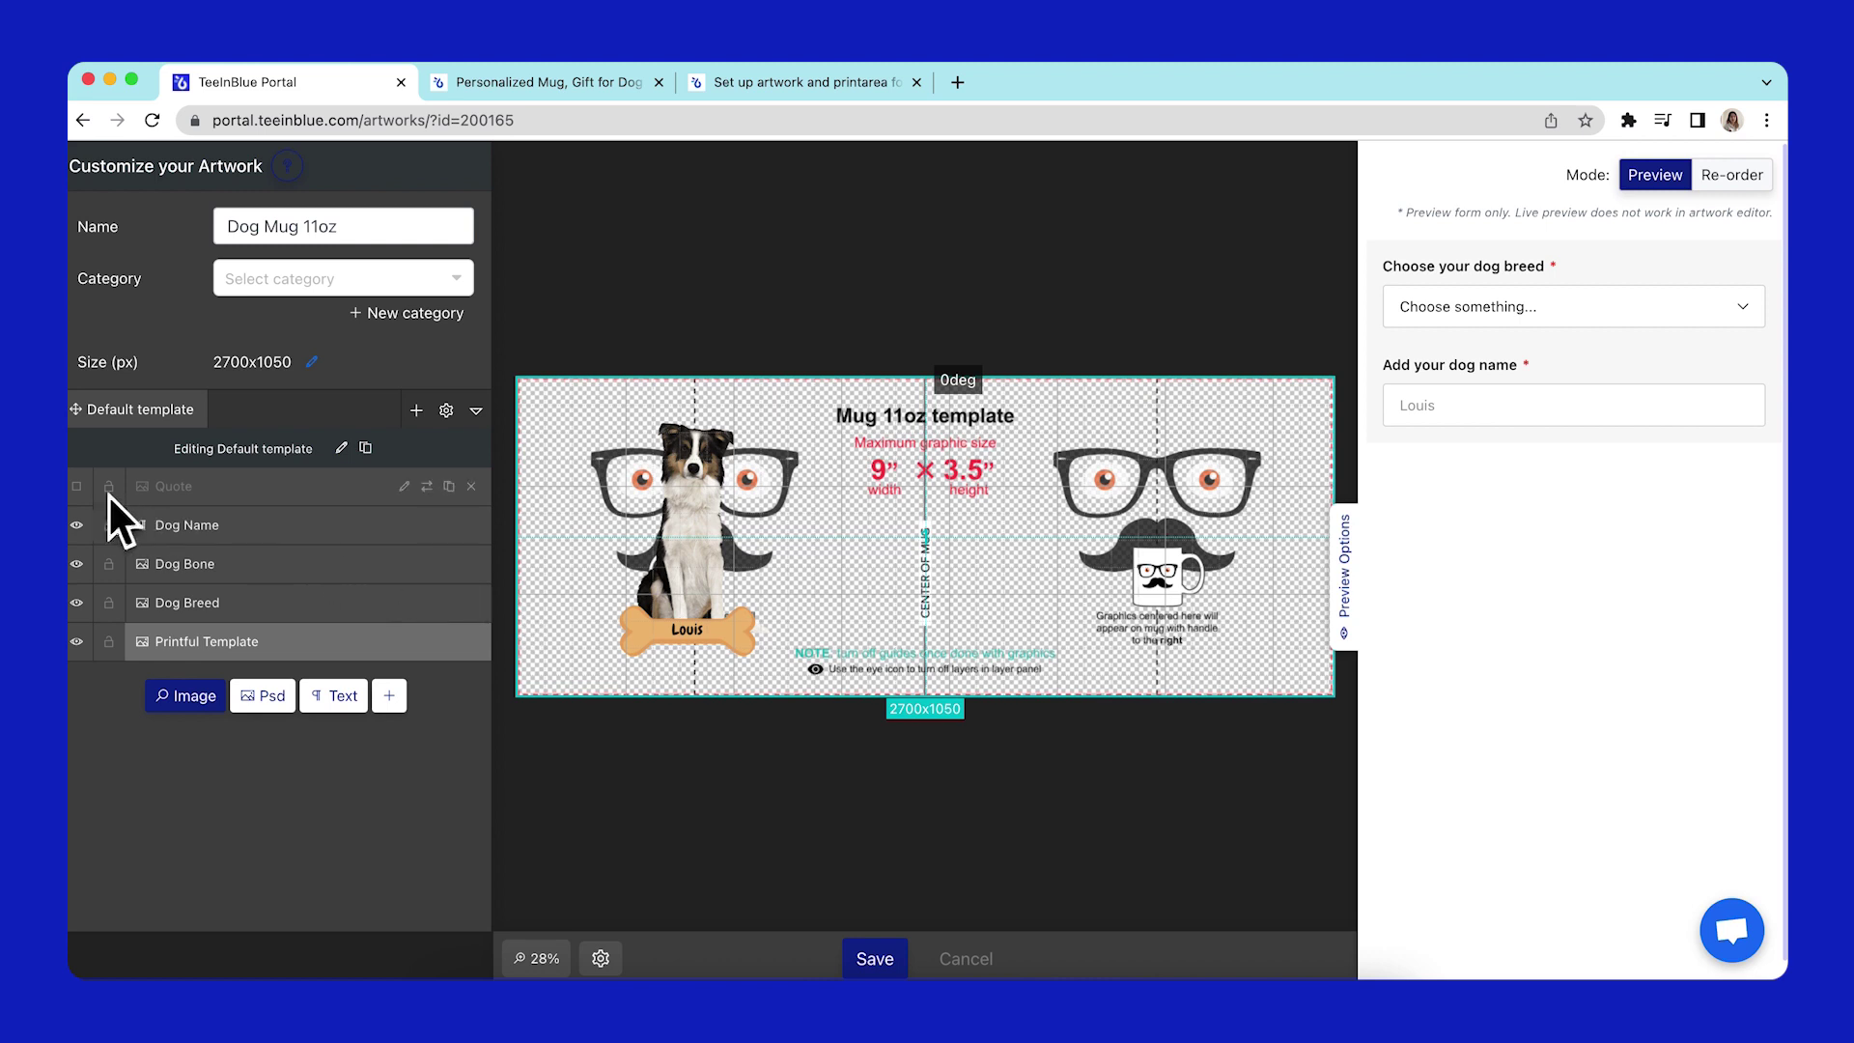
{"action": "left_click", "coordinate": [77, 487]}
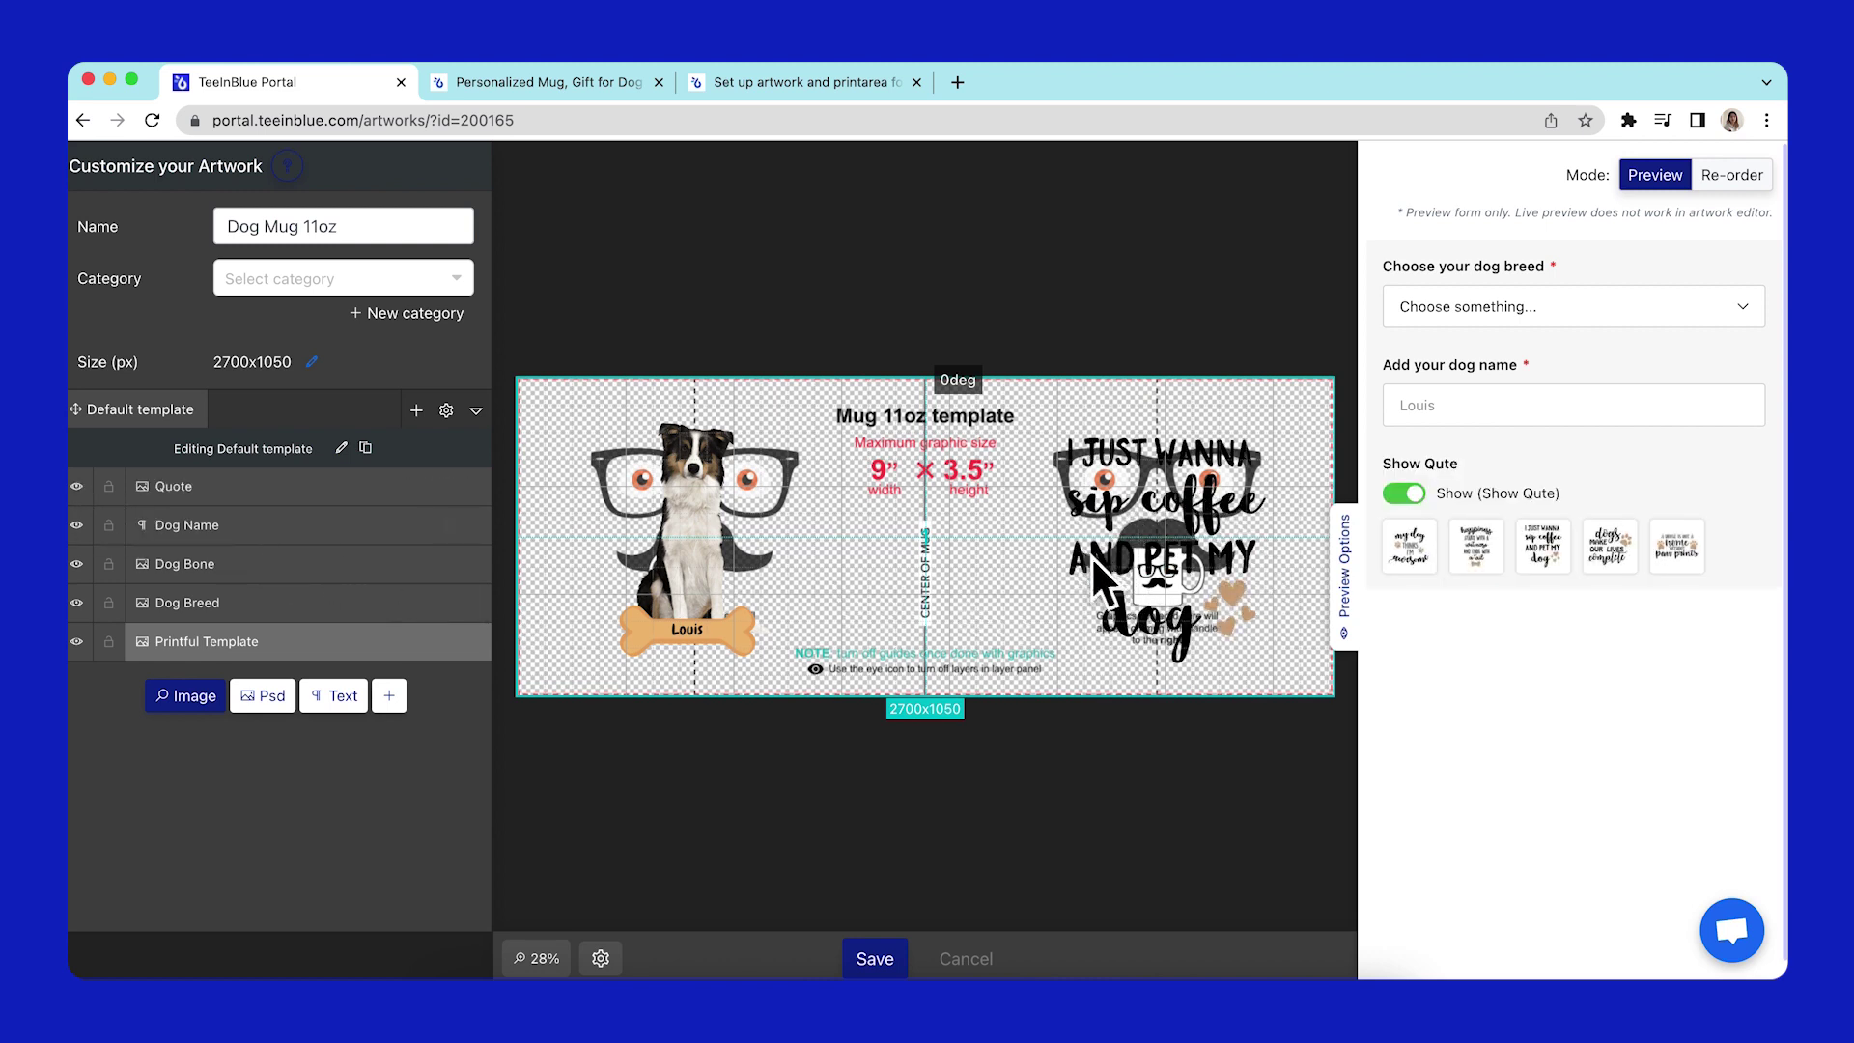
{"action": "left_click", "coordinate": [76, 641]}
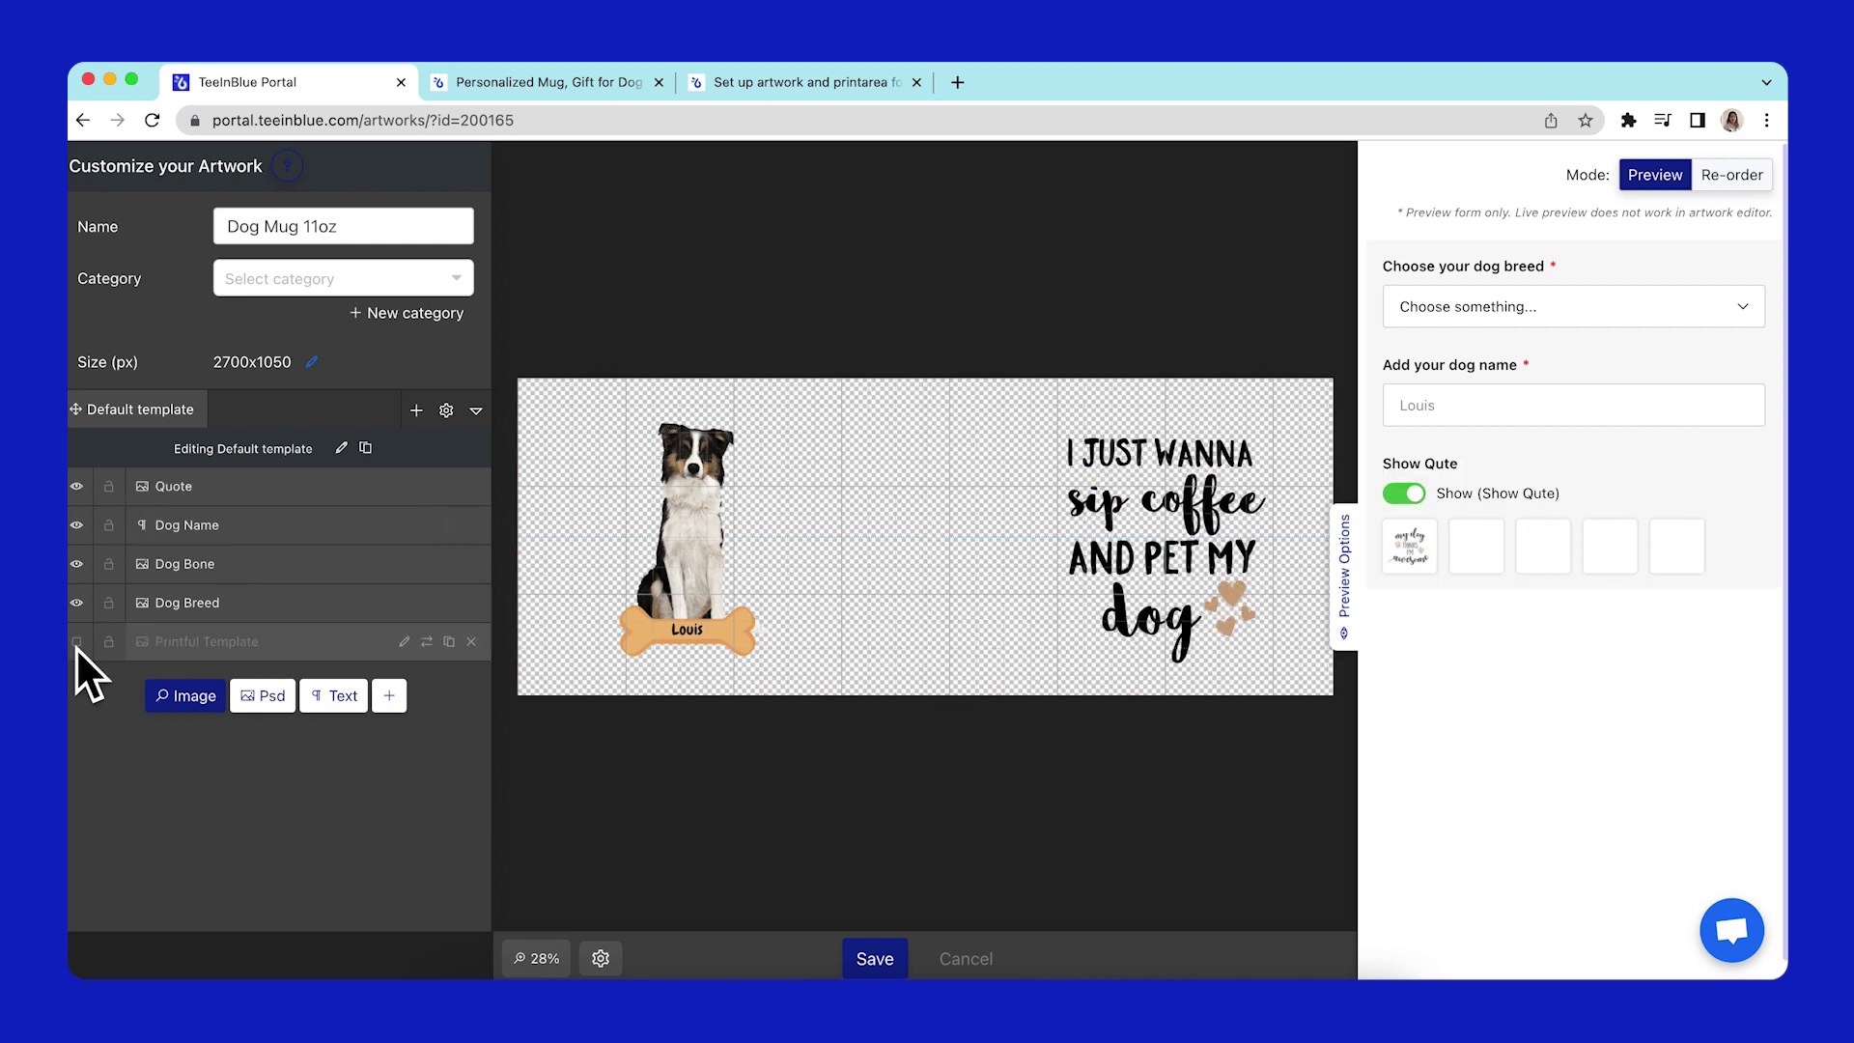
- Test the preview with American Foxhound, the name field and quote toggle, then save the artwork
{"action": "left_click", "coordinate": [1503, 301]}
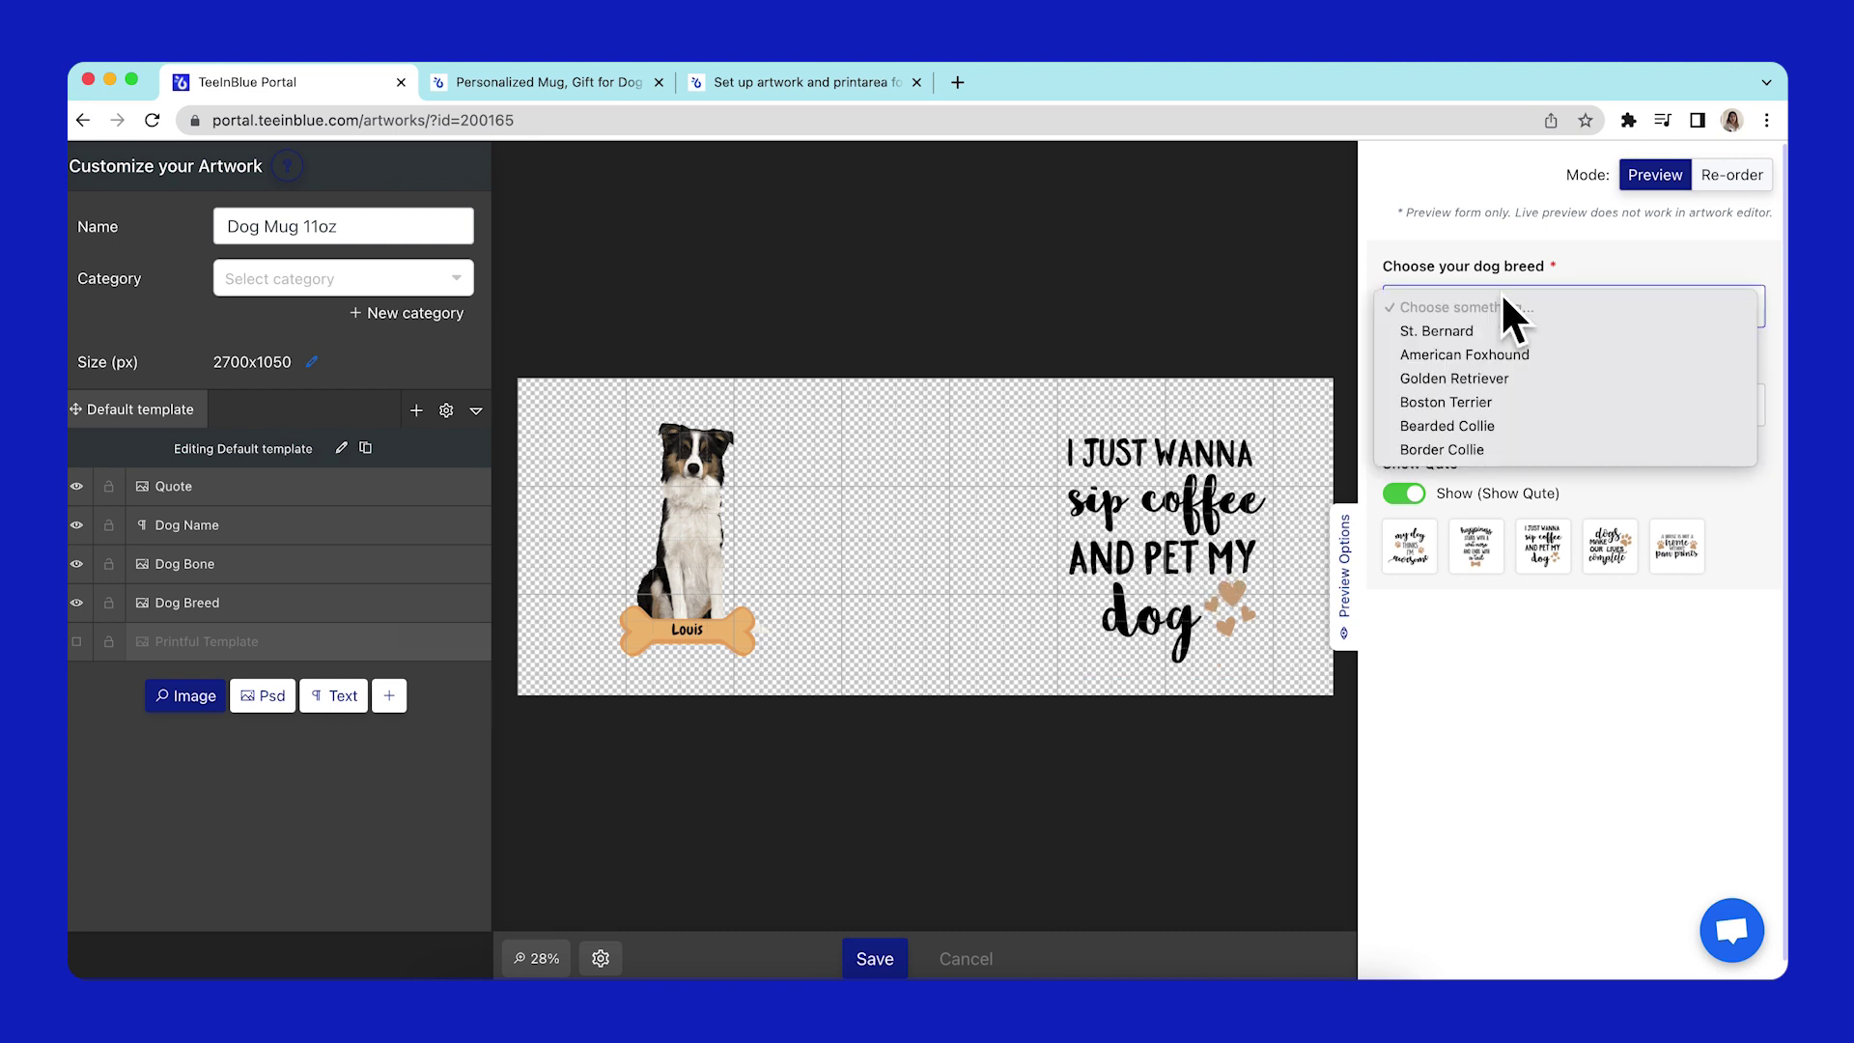
{"action": "left_click", "coordinate": [1545, 354]}
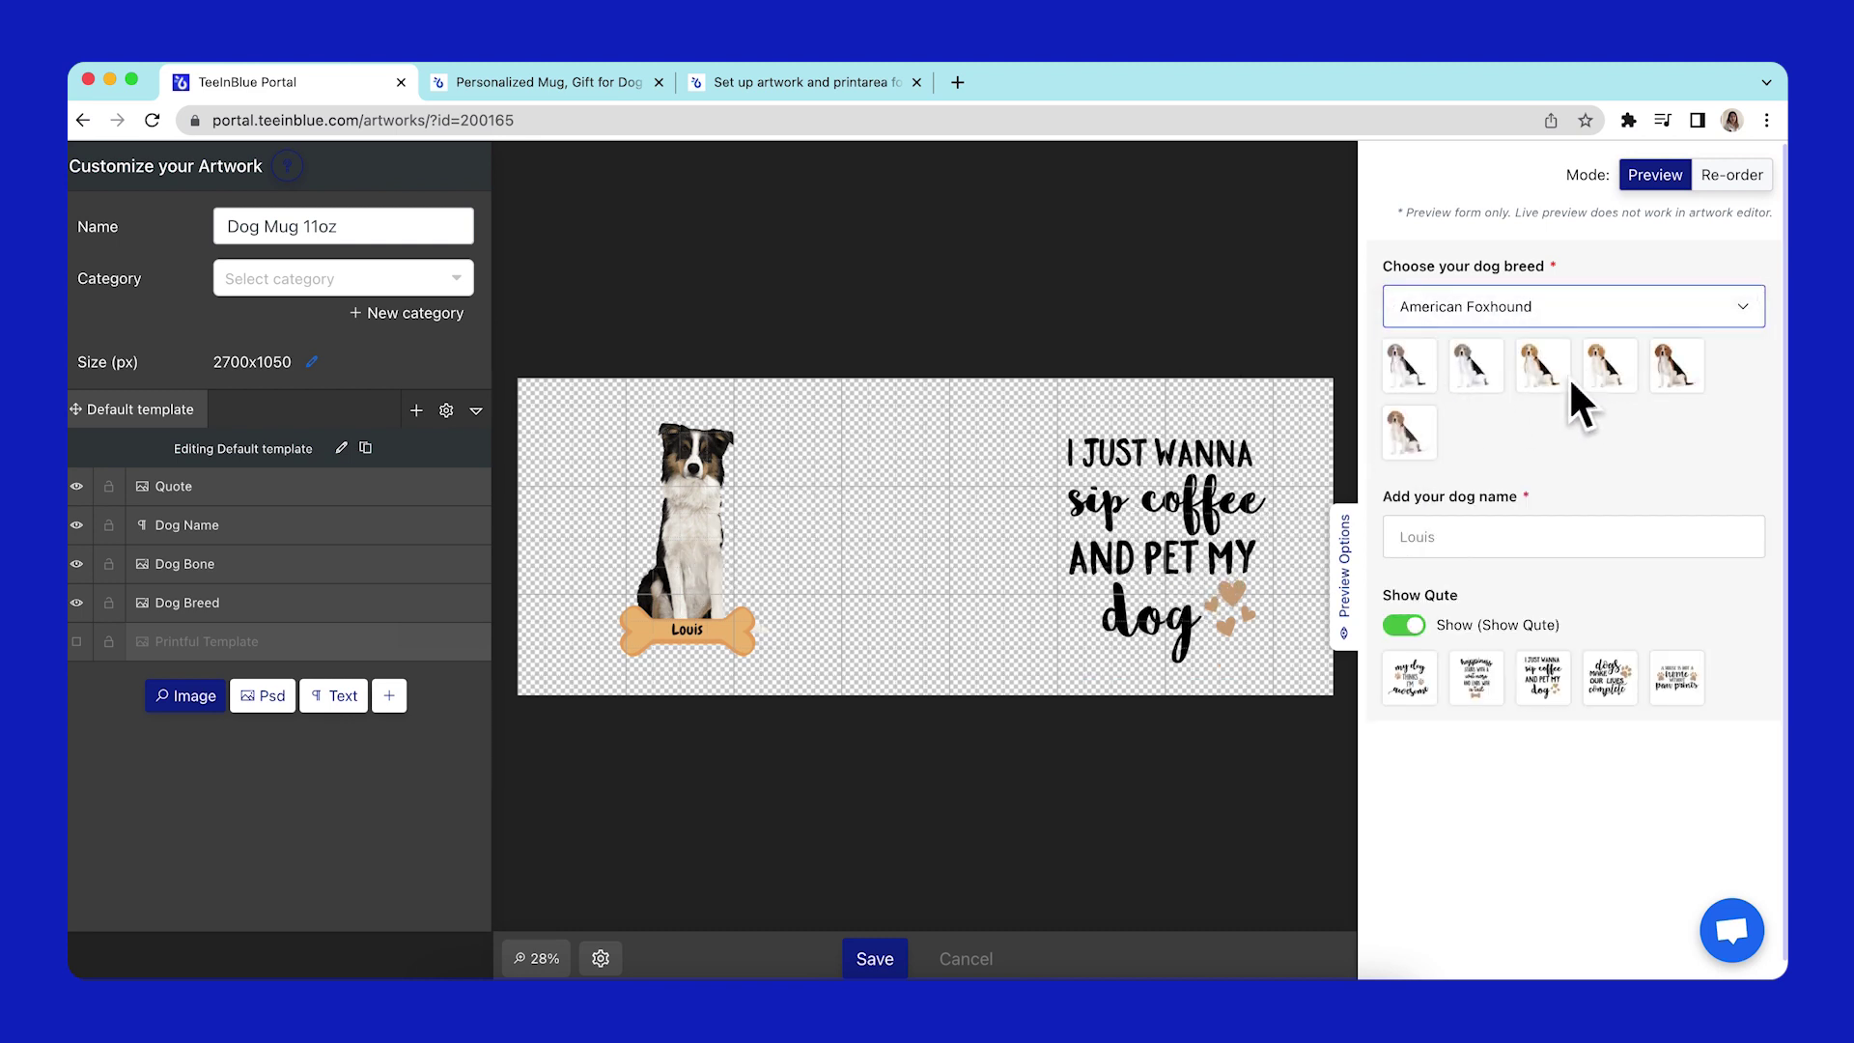
{"action": "left_click", "coordinate": [1500, 546]}
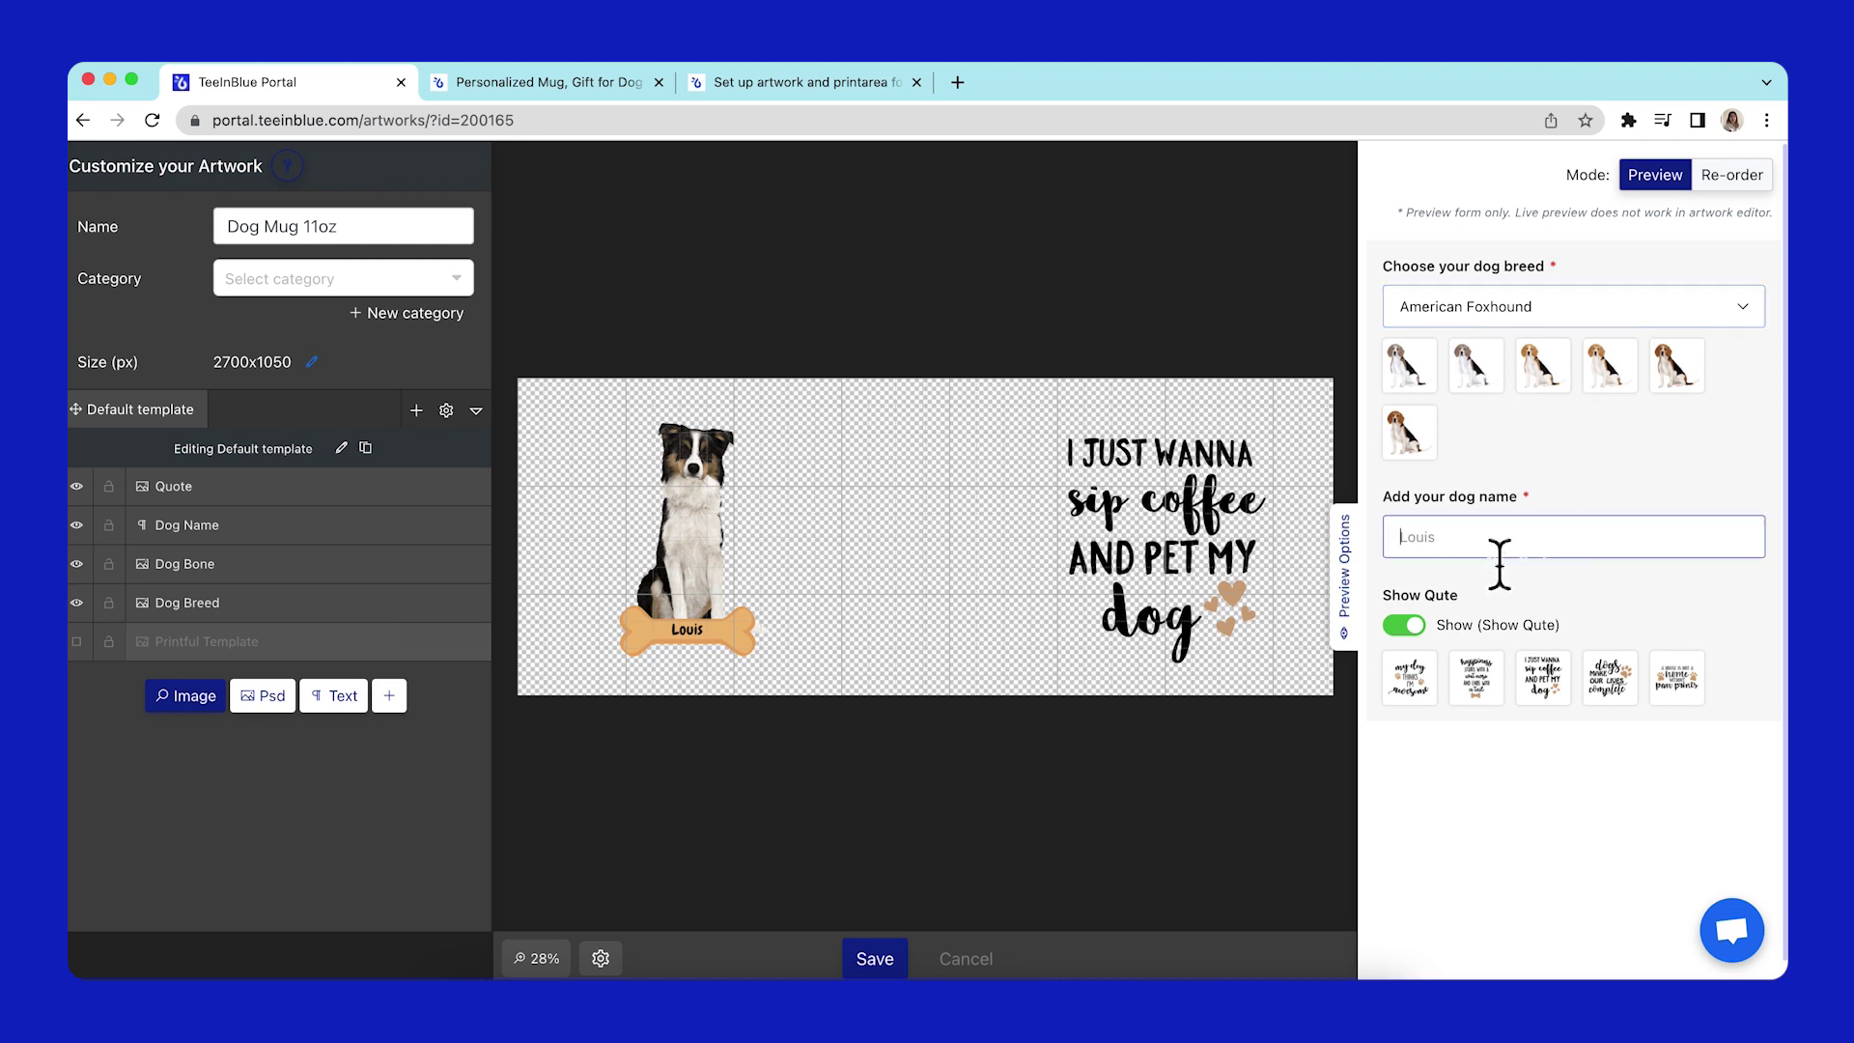
{"action": "left_click", "coordinate": [1406, 624]}
{"action": "left_click", "coordinate": [1406, 624]}
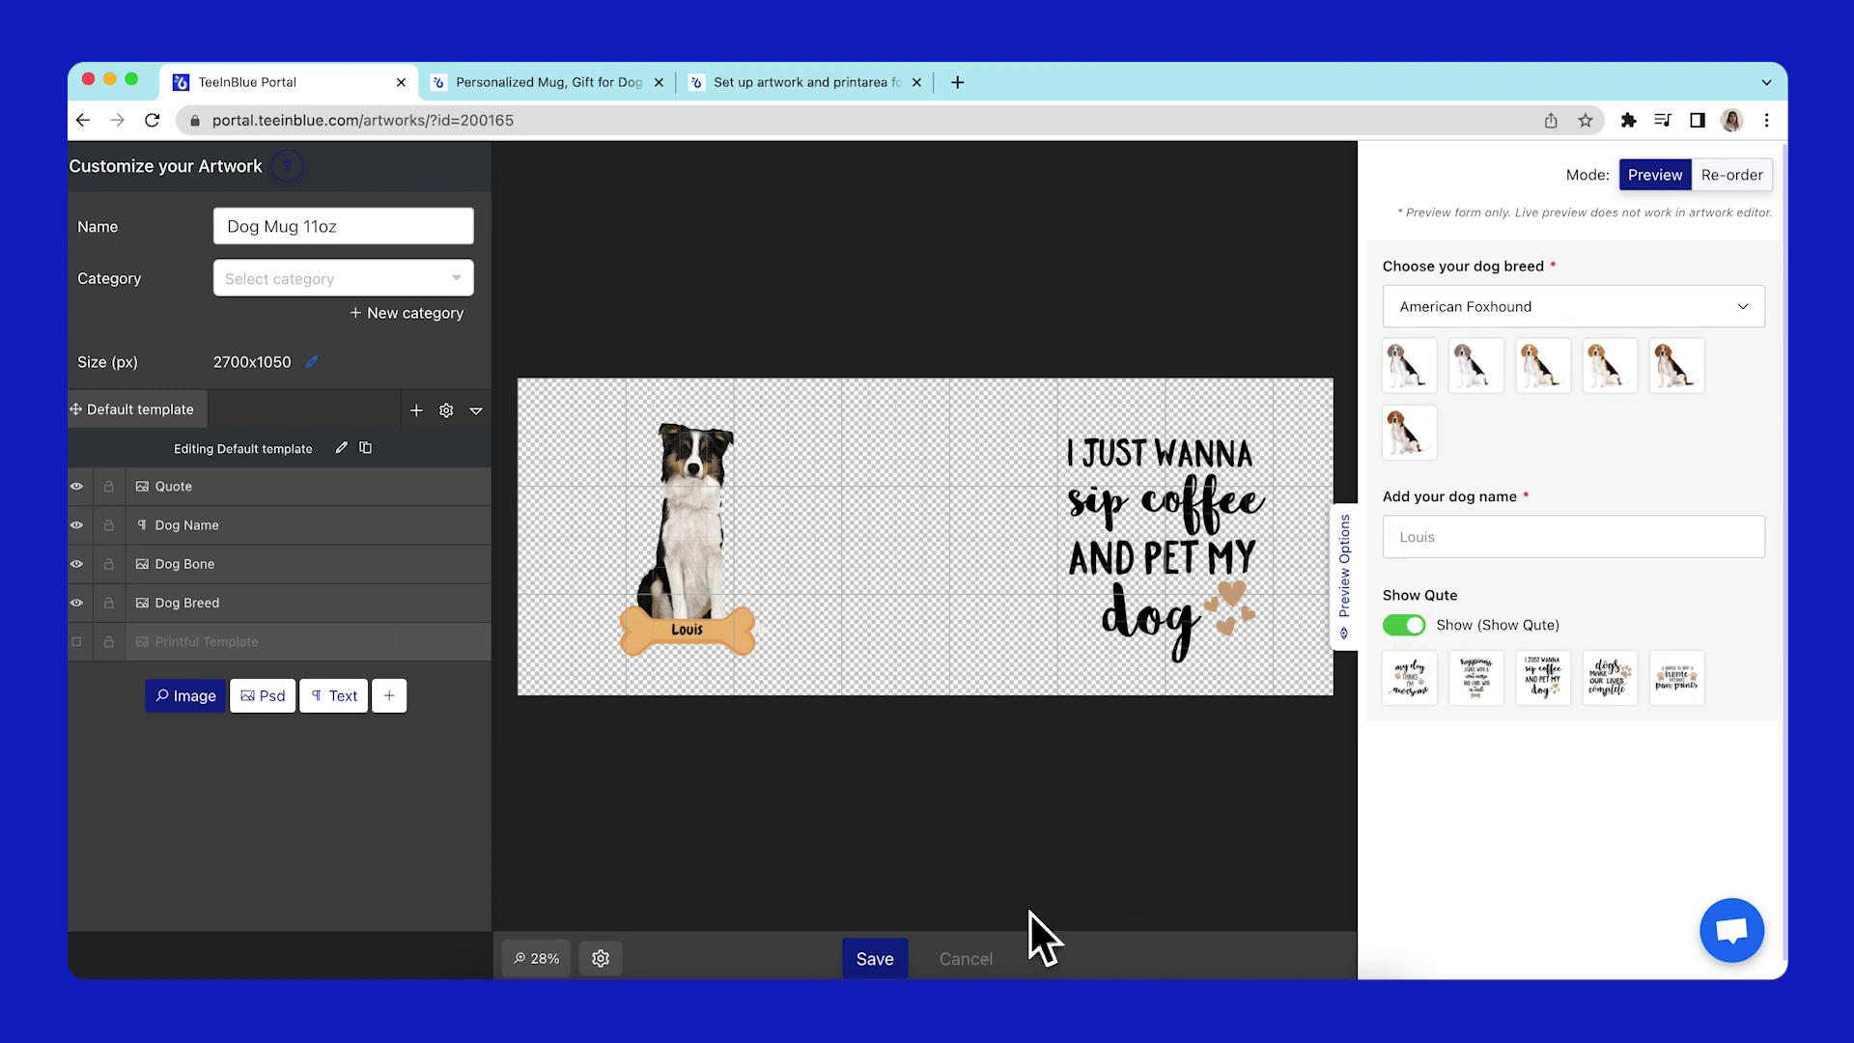
{"action": "left_click", "coordinate": [867, 954]}
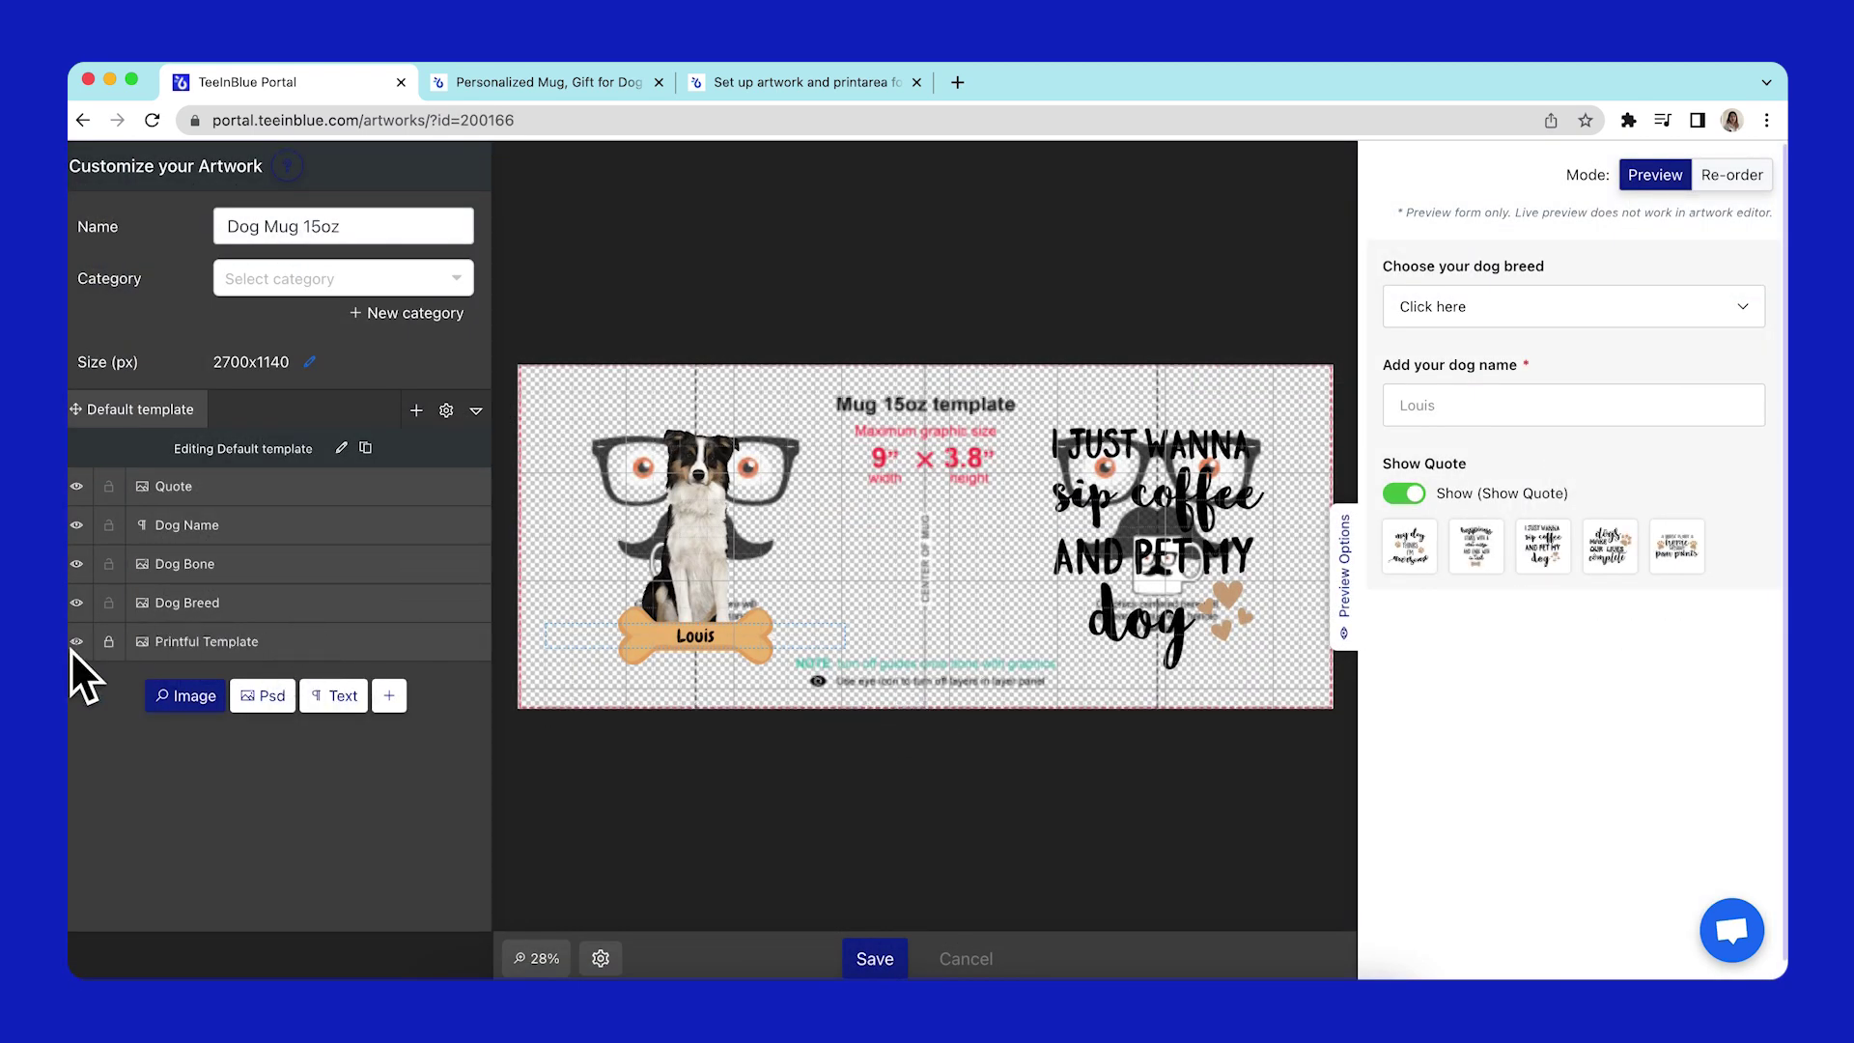
- Hide the Printful Template in Dog Mug 15oz, save, and compare the 2700x1050 and 2700x1140 sizes
{"action": "left_click", "coordinate": [74, 645]}
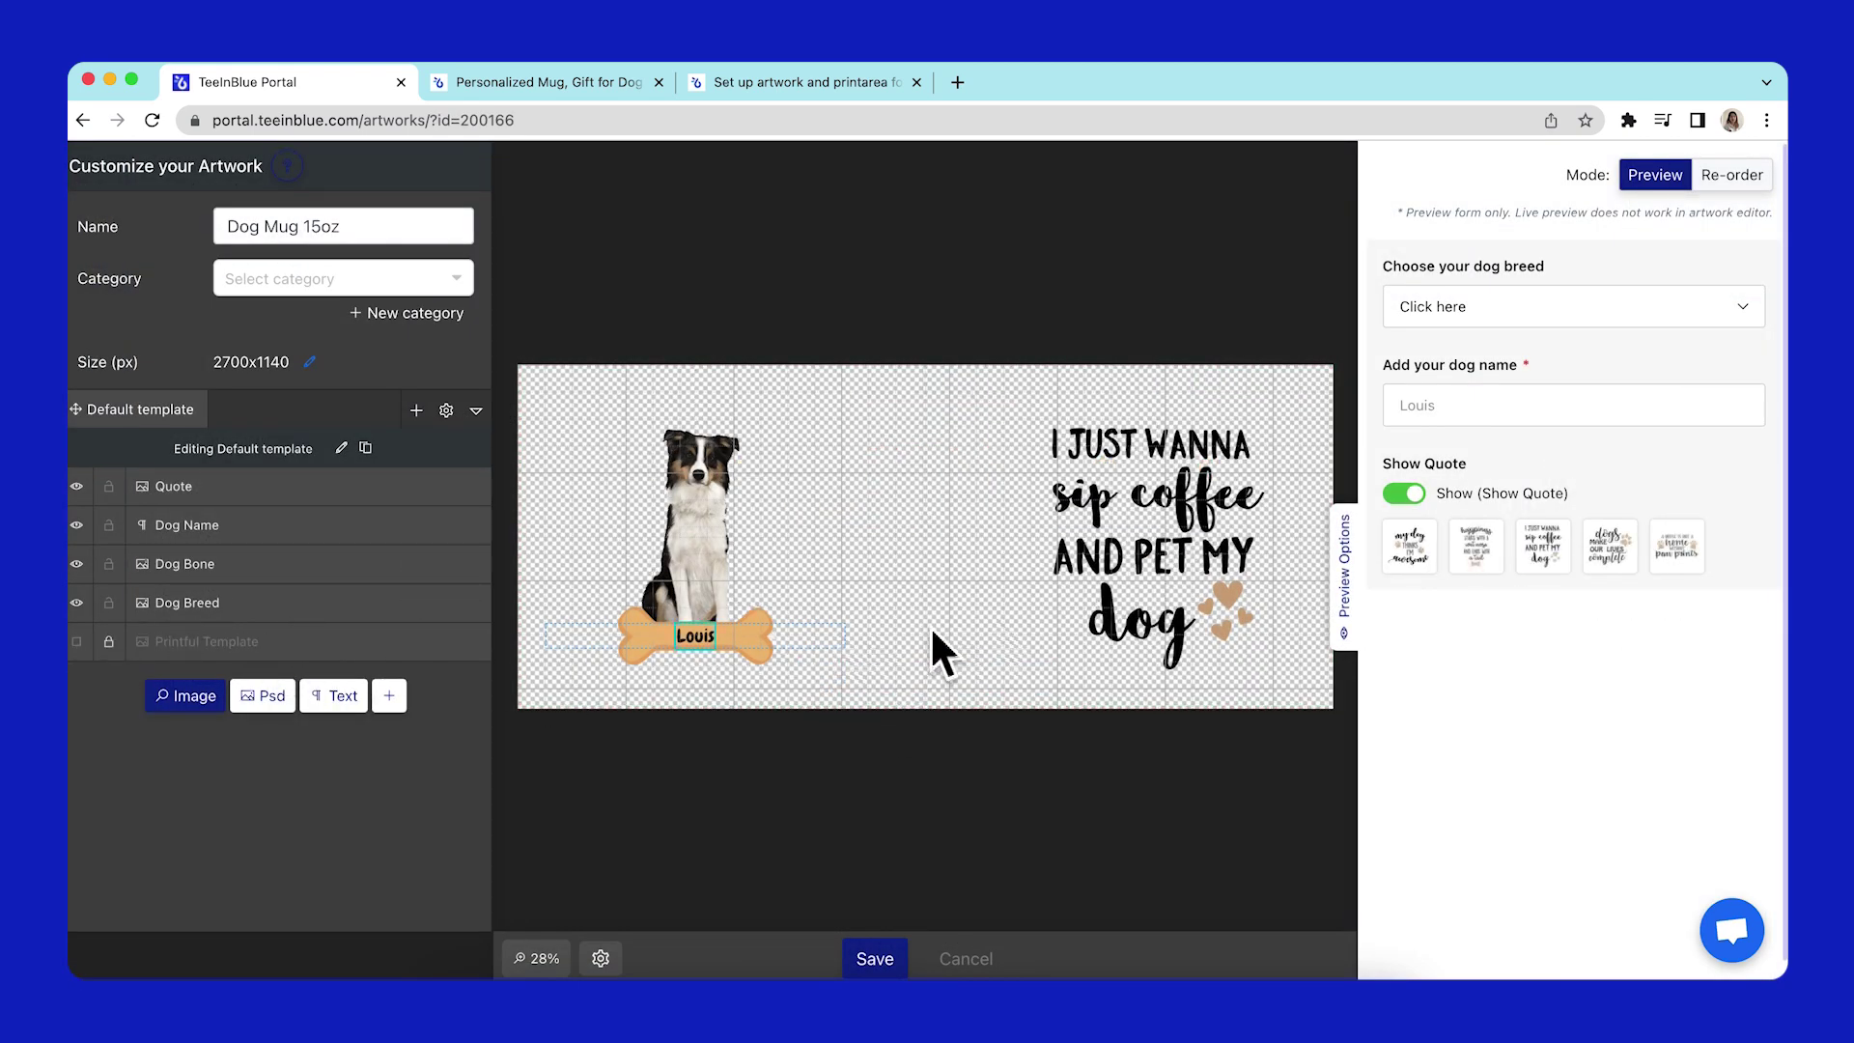
{"action": "left_click", "coordinate": [875, 954]}
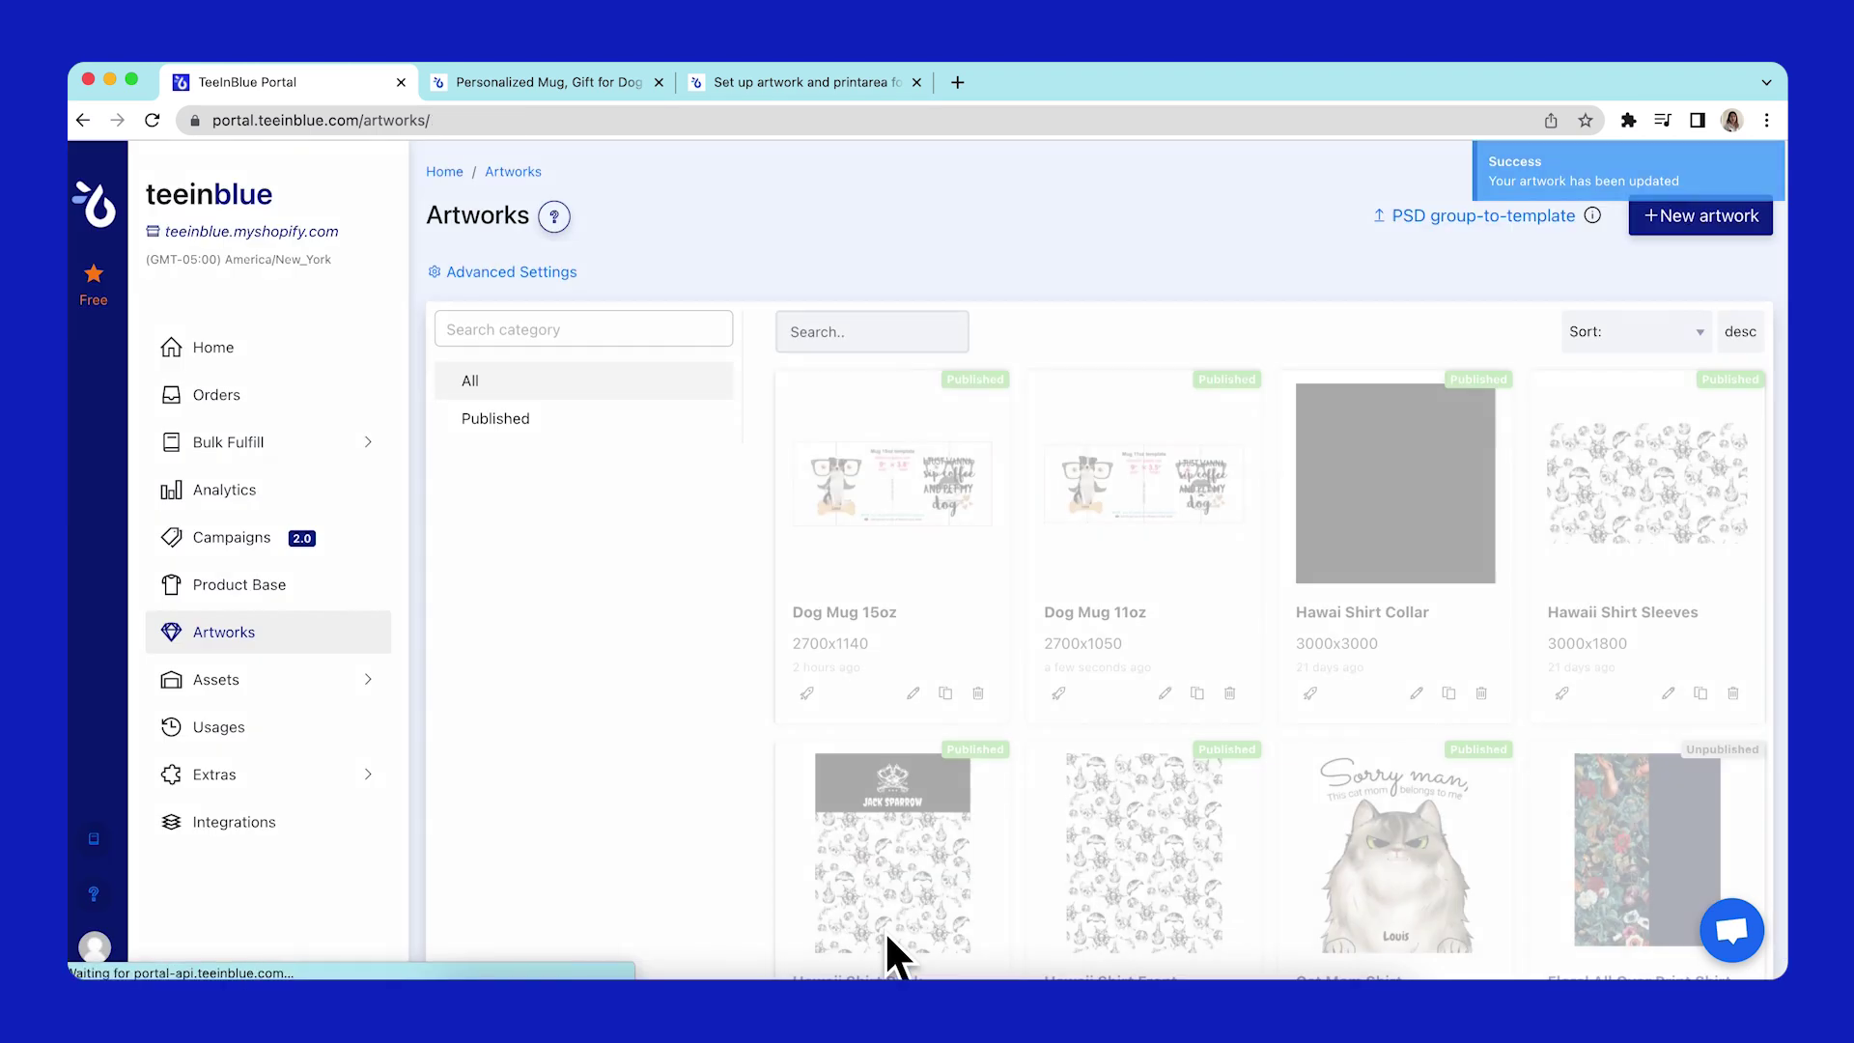
{"action": "left_click_drag", "start_coordinate": [1041, 638], "coordinate": [1136, 637]}
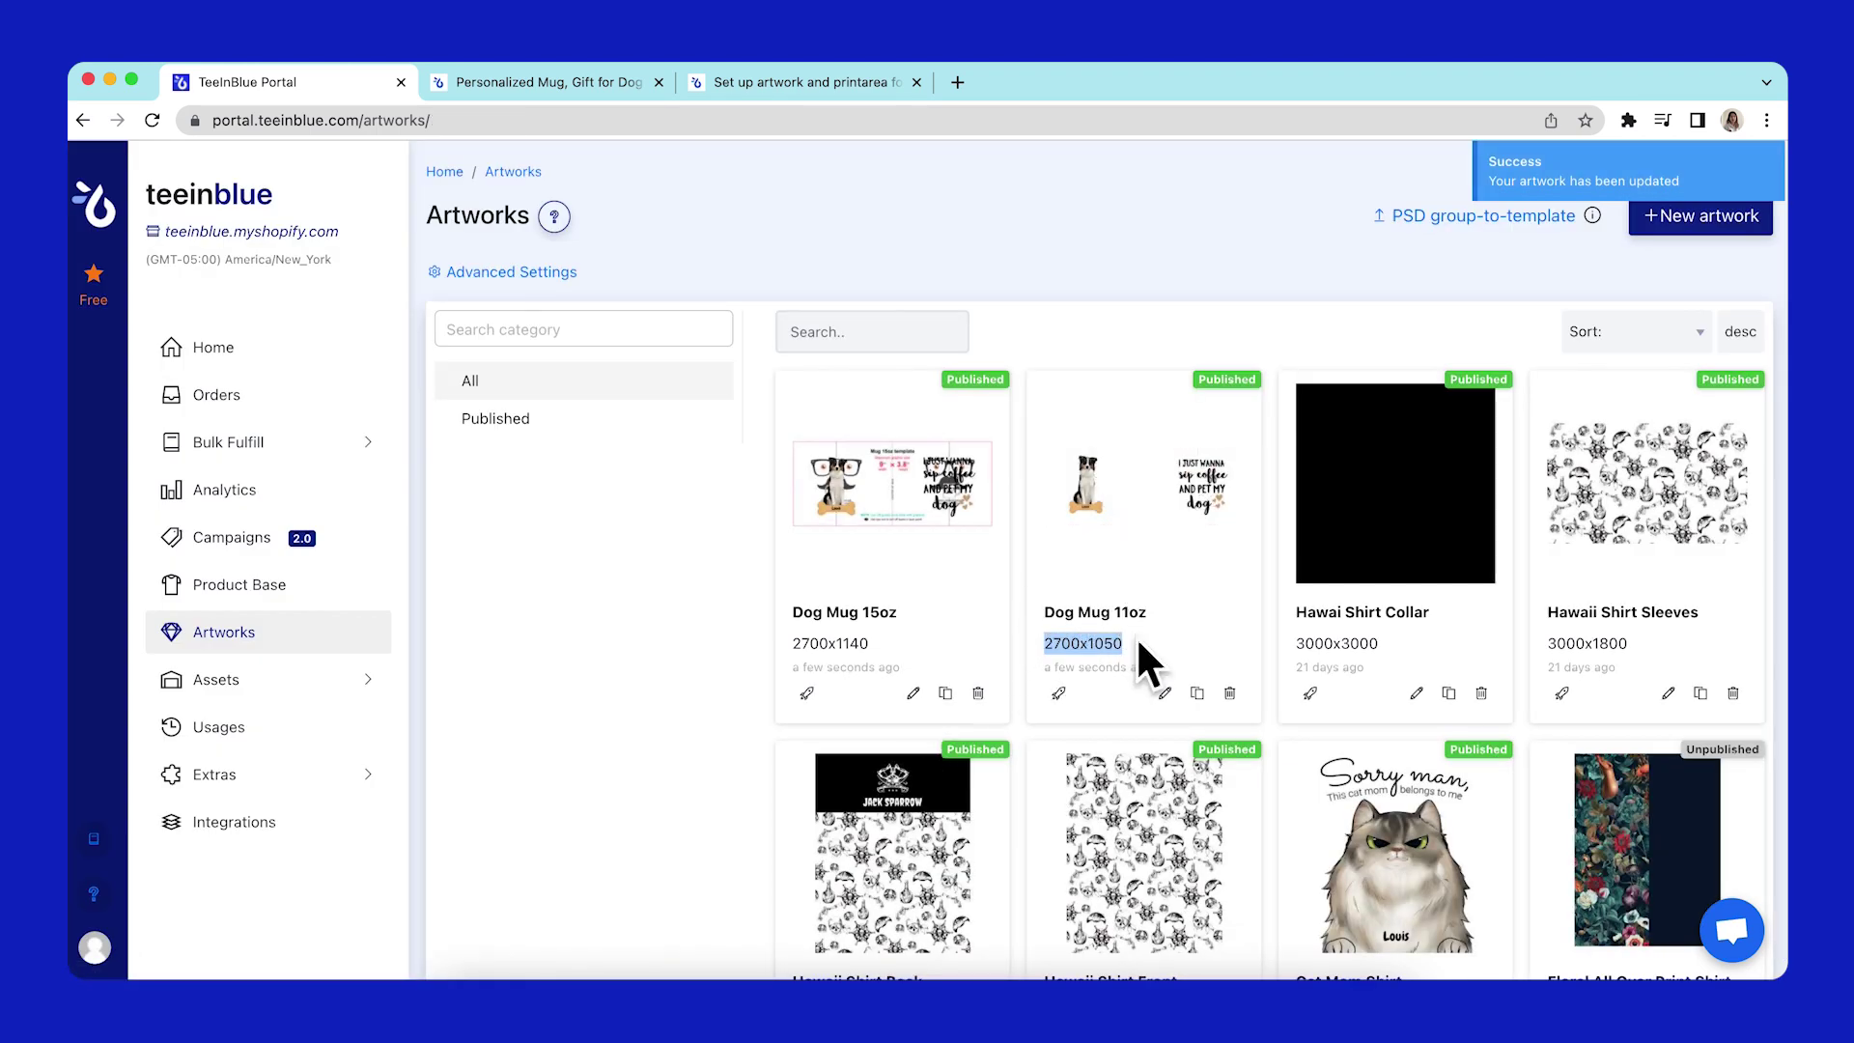
{"action": "left_click_drag", "start_coordinate": [786, 640], "coordinate": [877, 639]}
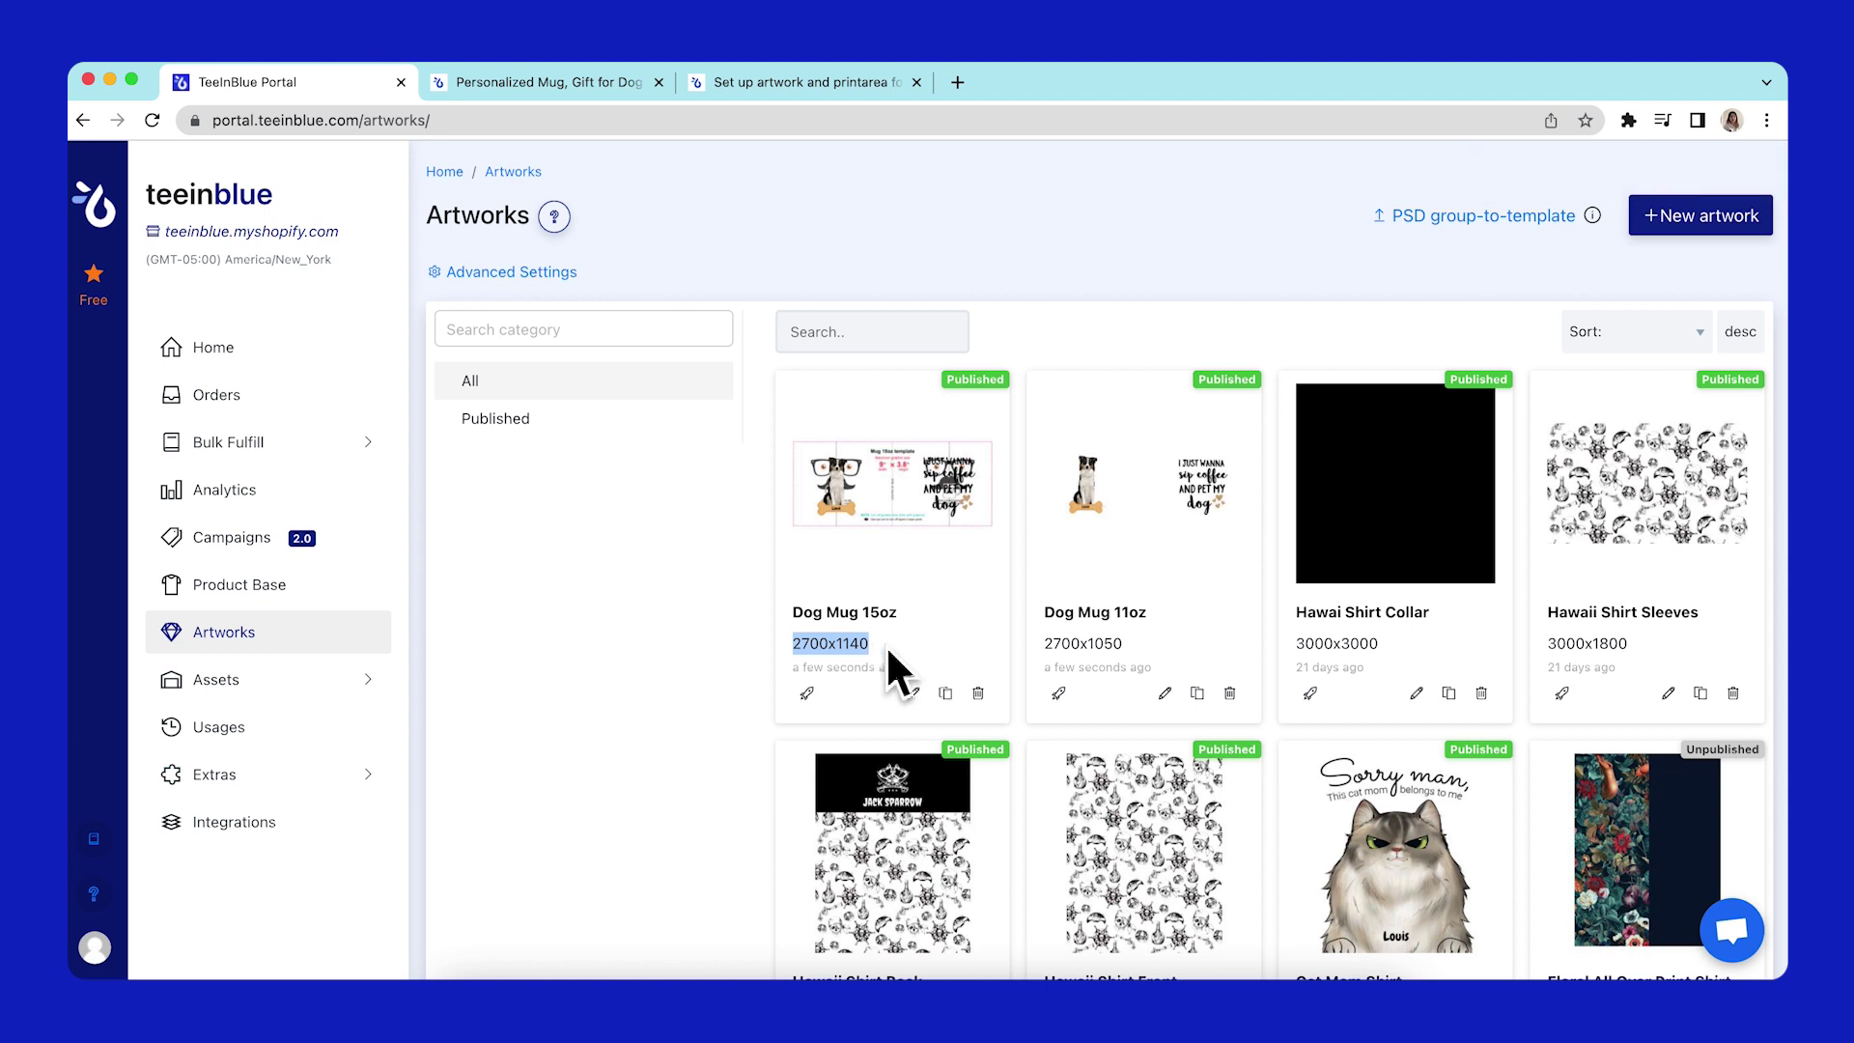
- Filter the artwork library to Published artworks, then go to the Campaigns page
{"action": "left_click", "coordinate": [883, 645]}
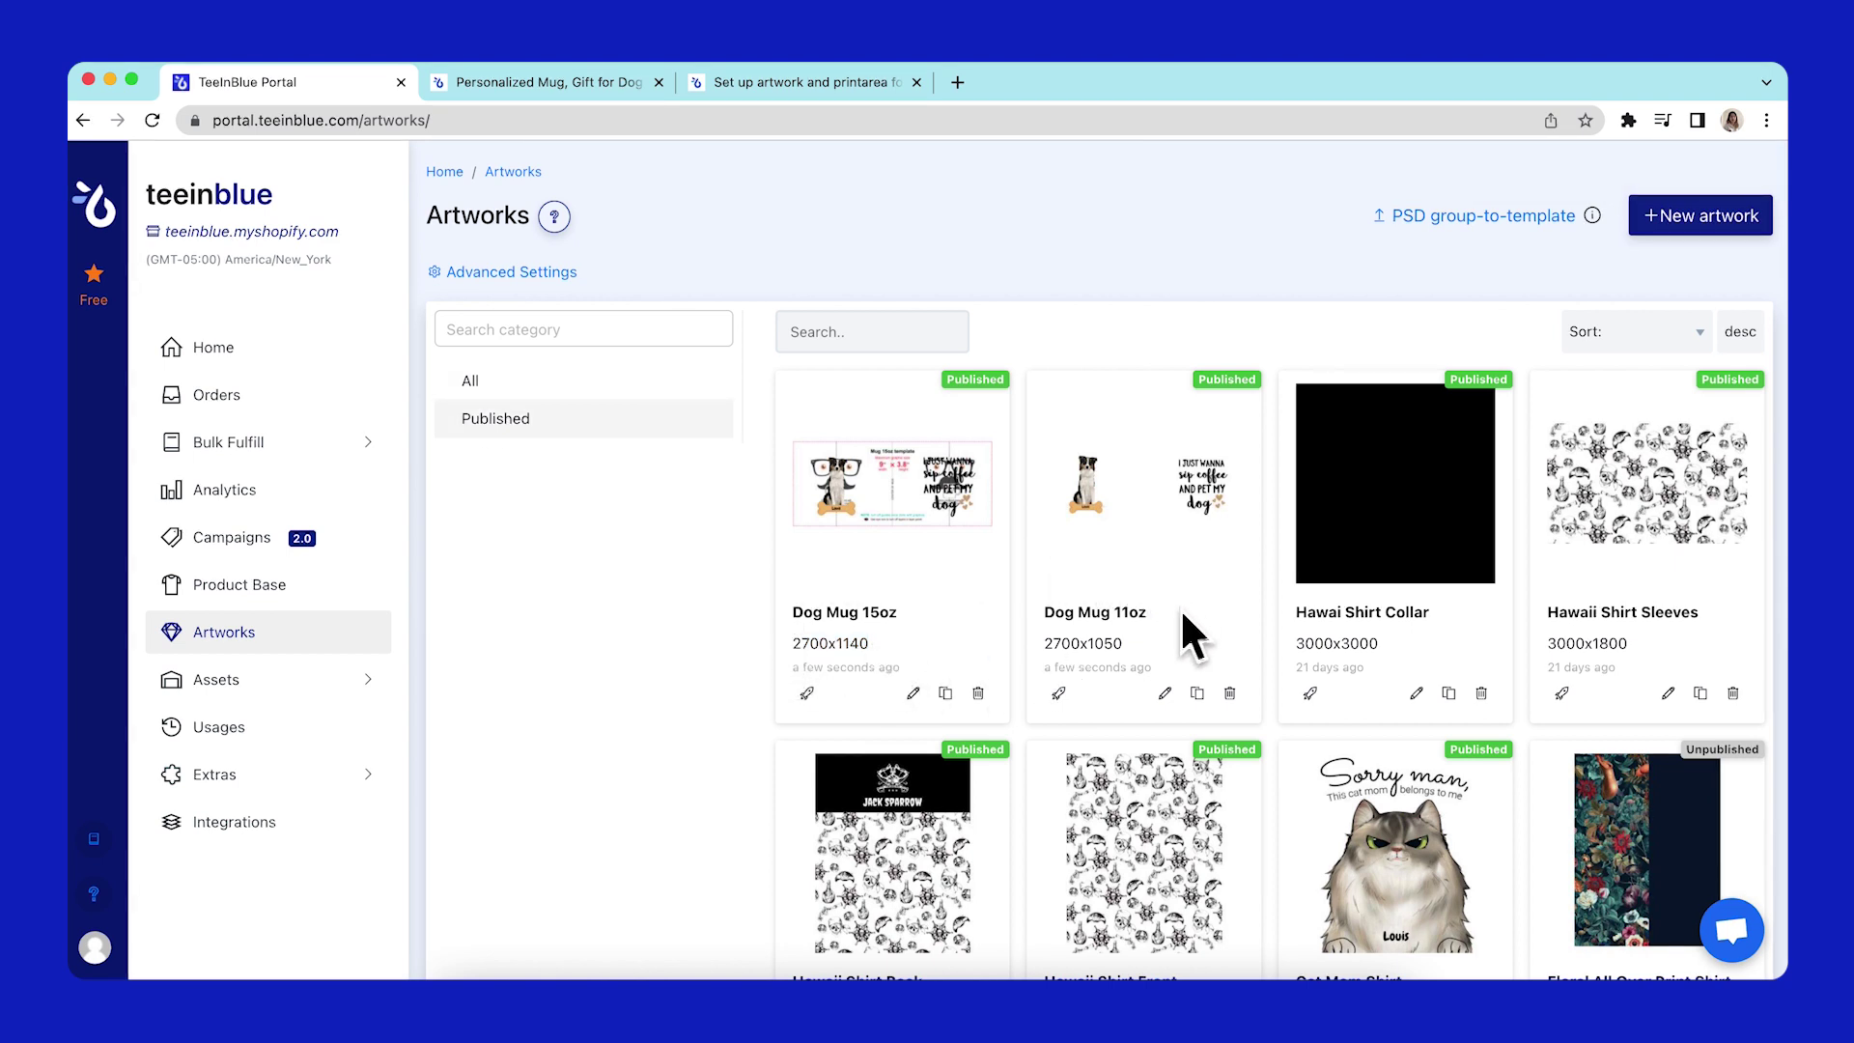
{"action": "left_click_drag", "start_coordinate": [792, 645], "coordinate": [877, 645]}
{"action": "left_click", "coordinate": [277, 537]}
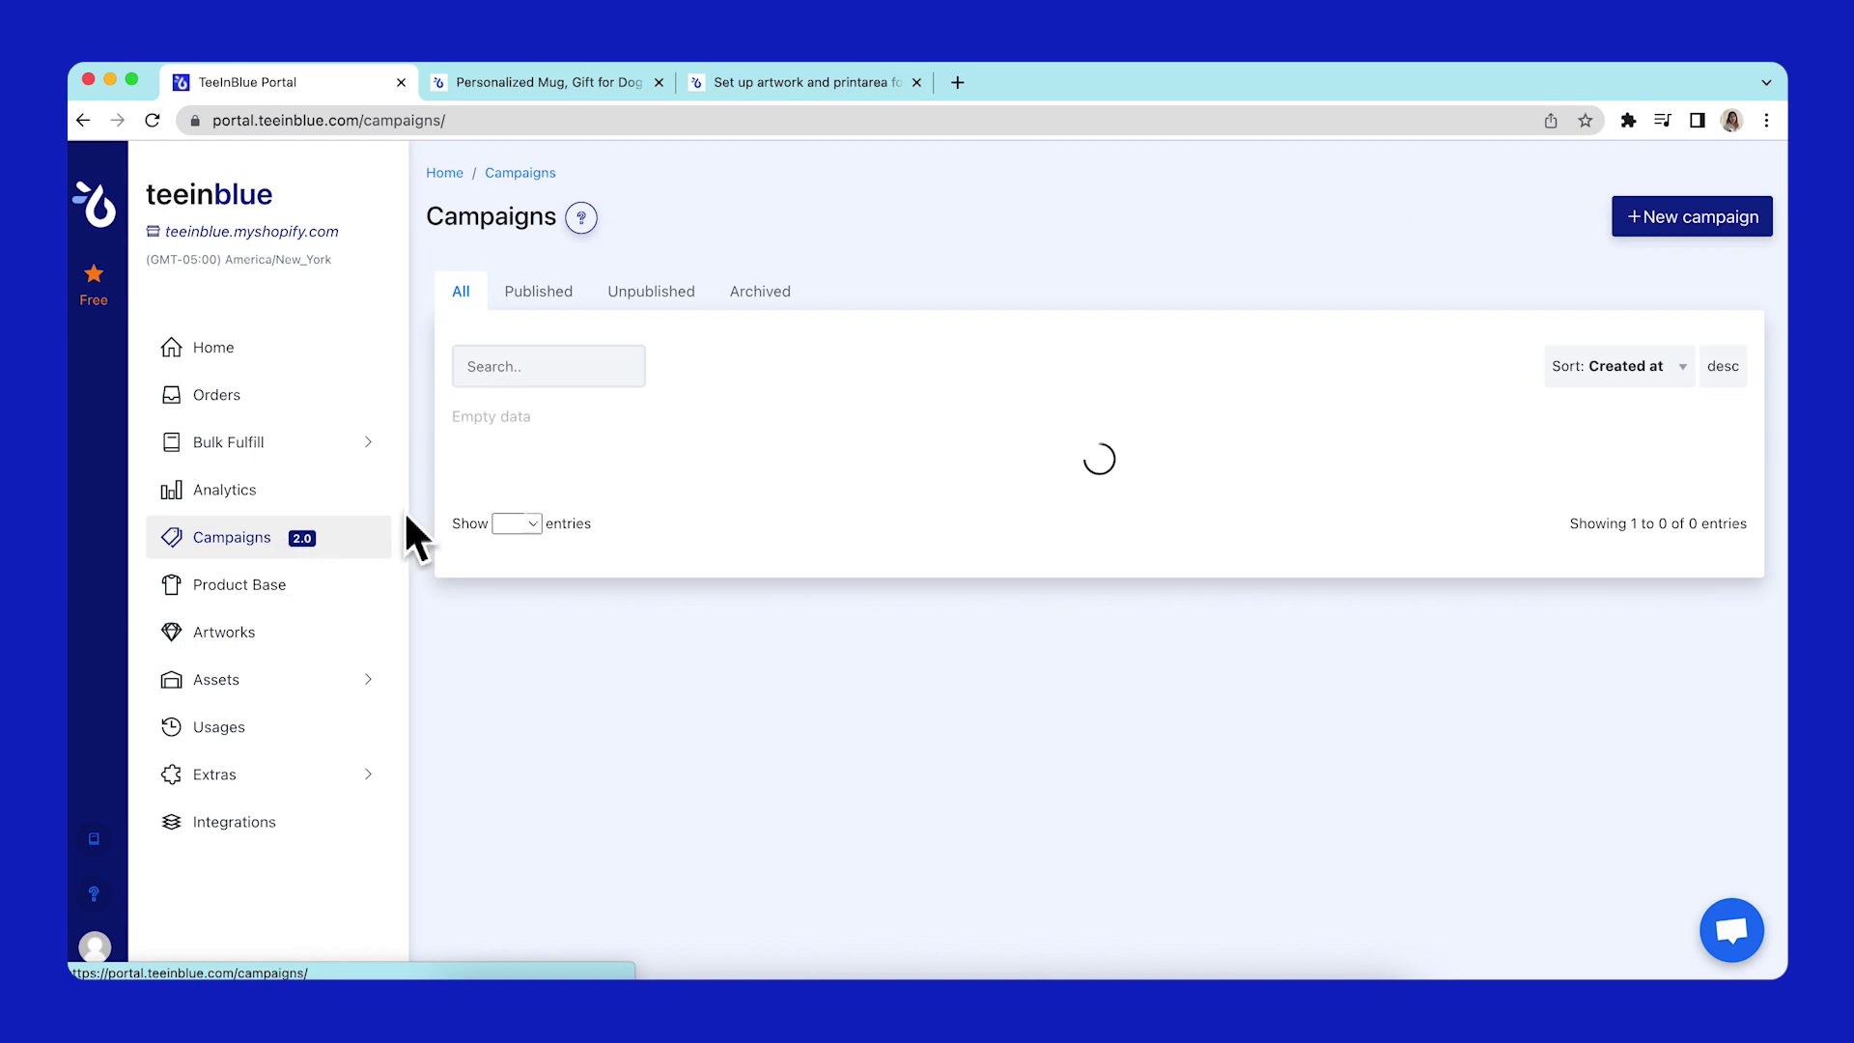
- Create and save the 'Personalized Dog Mom Mug' campaign, then add the White Glossy Mug product
{"action": "left_click", "coordinate": [1639, 218]}
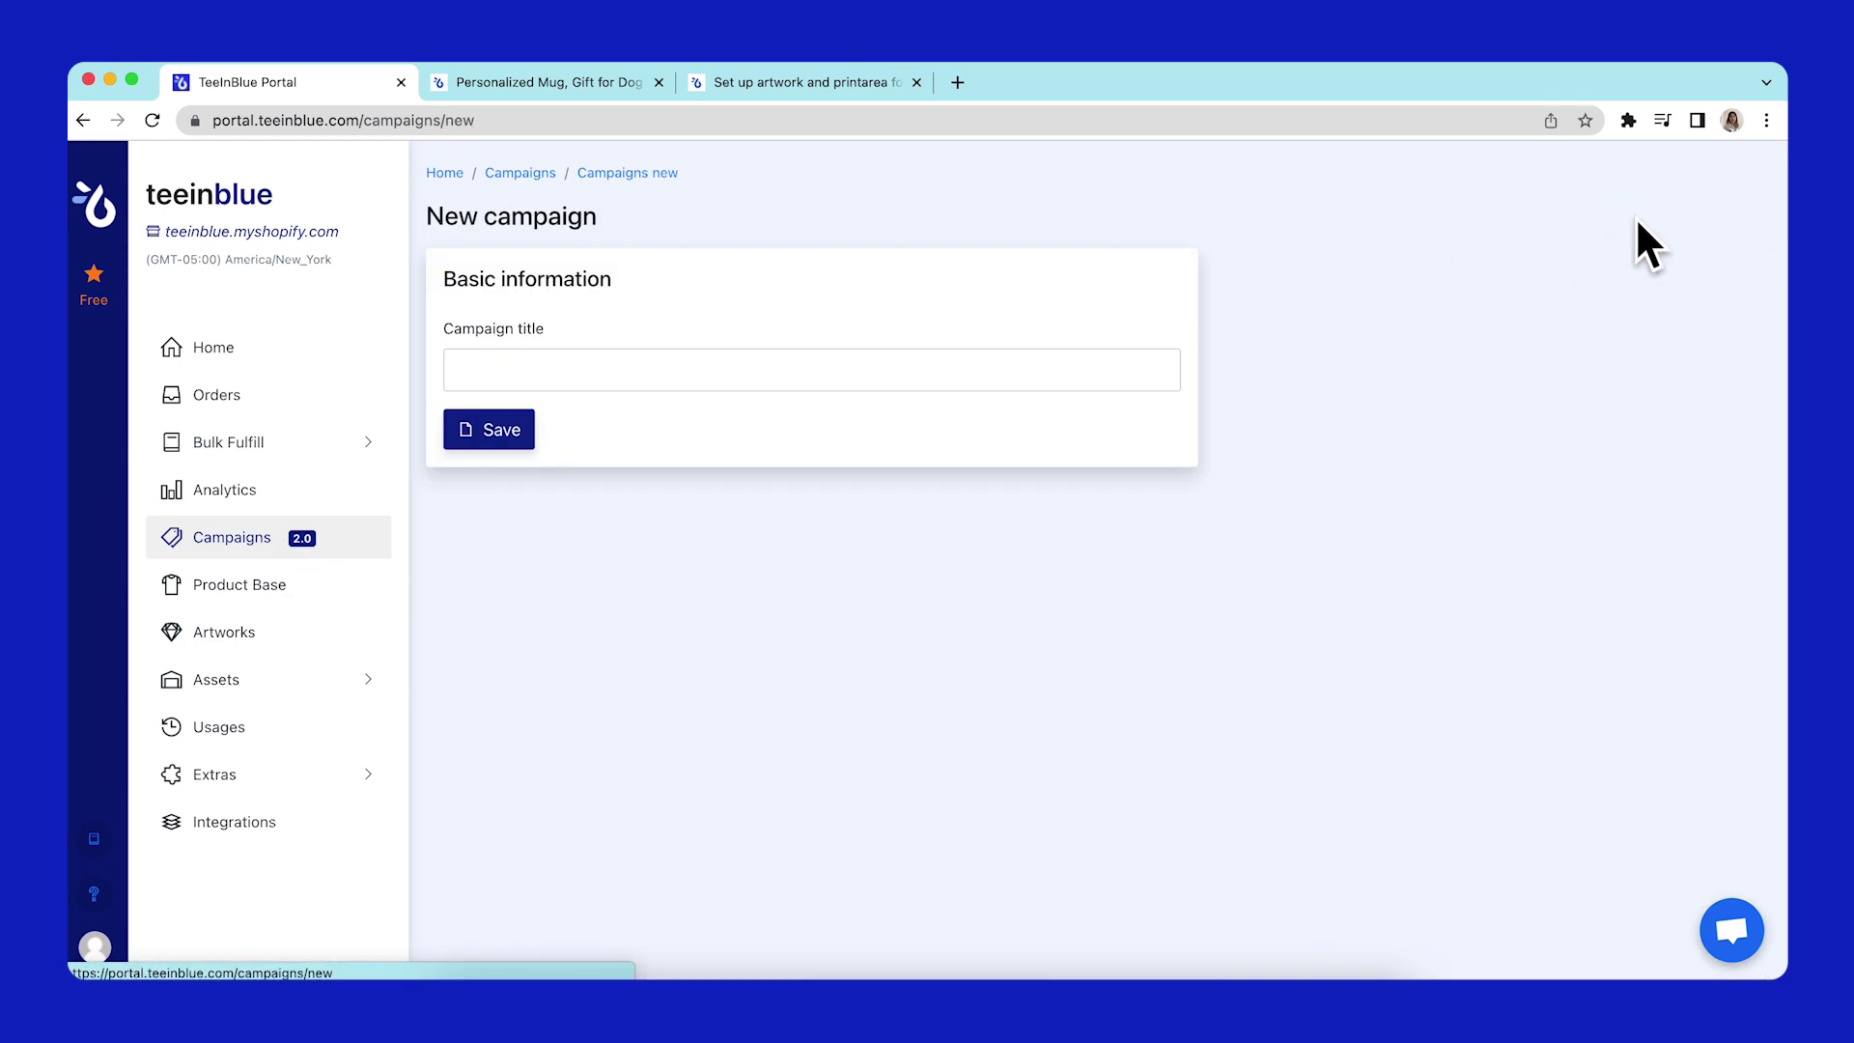
{"action": "left_click", "coordinate": [812, 373]}
{"action": "type", "text": "Person"}
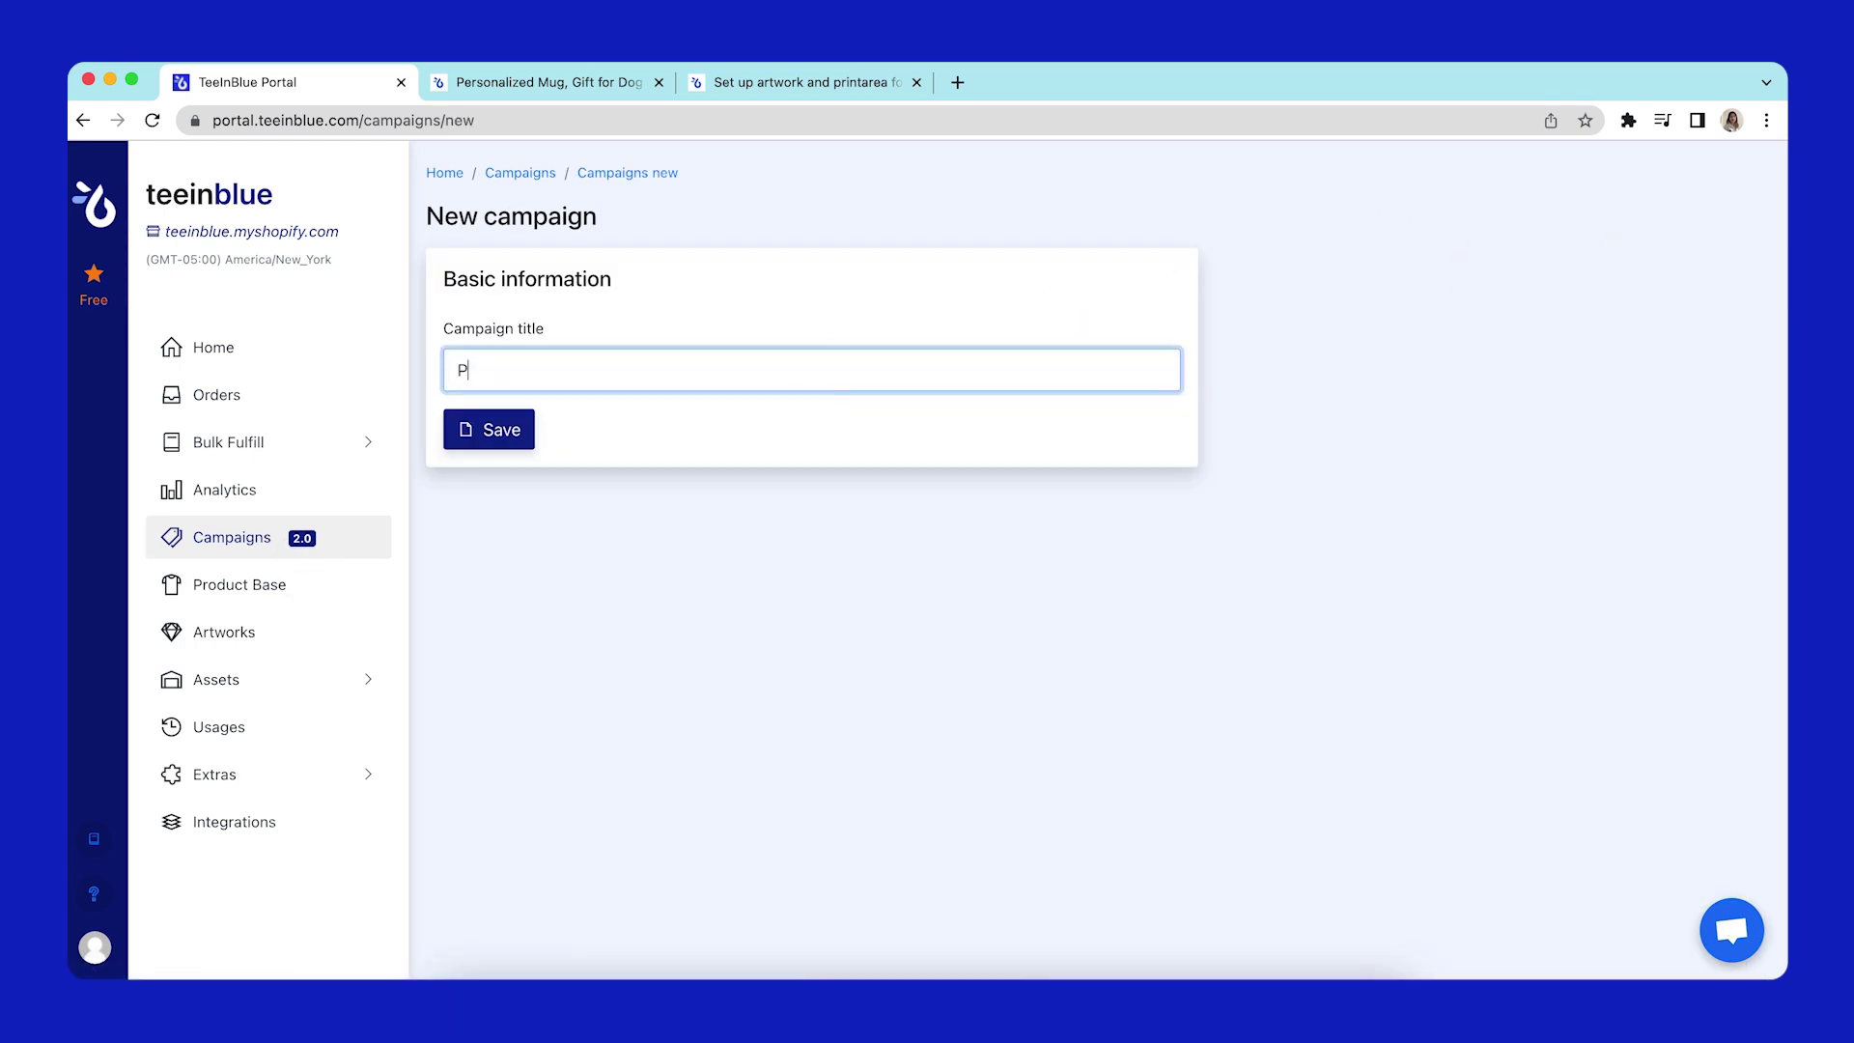
{"action": "type", "text": "alized Dog Mom Mug"}
{"action": "left_click", "coordinate": [480, 431]}
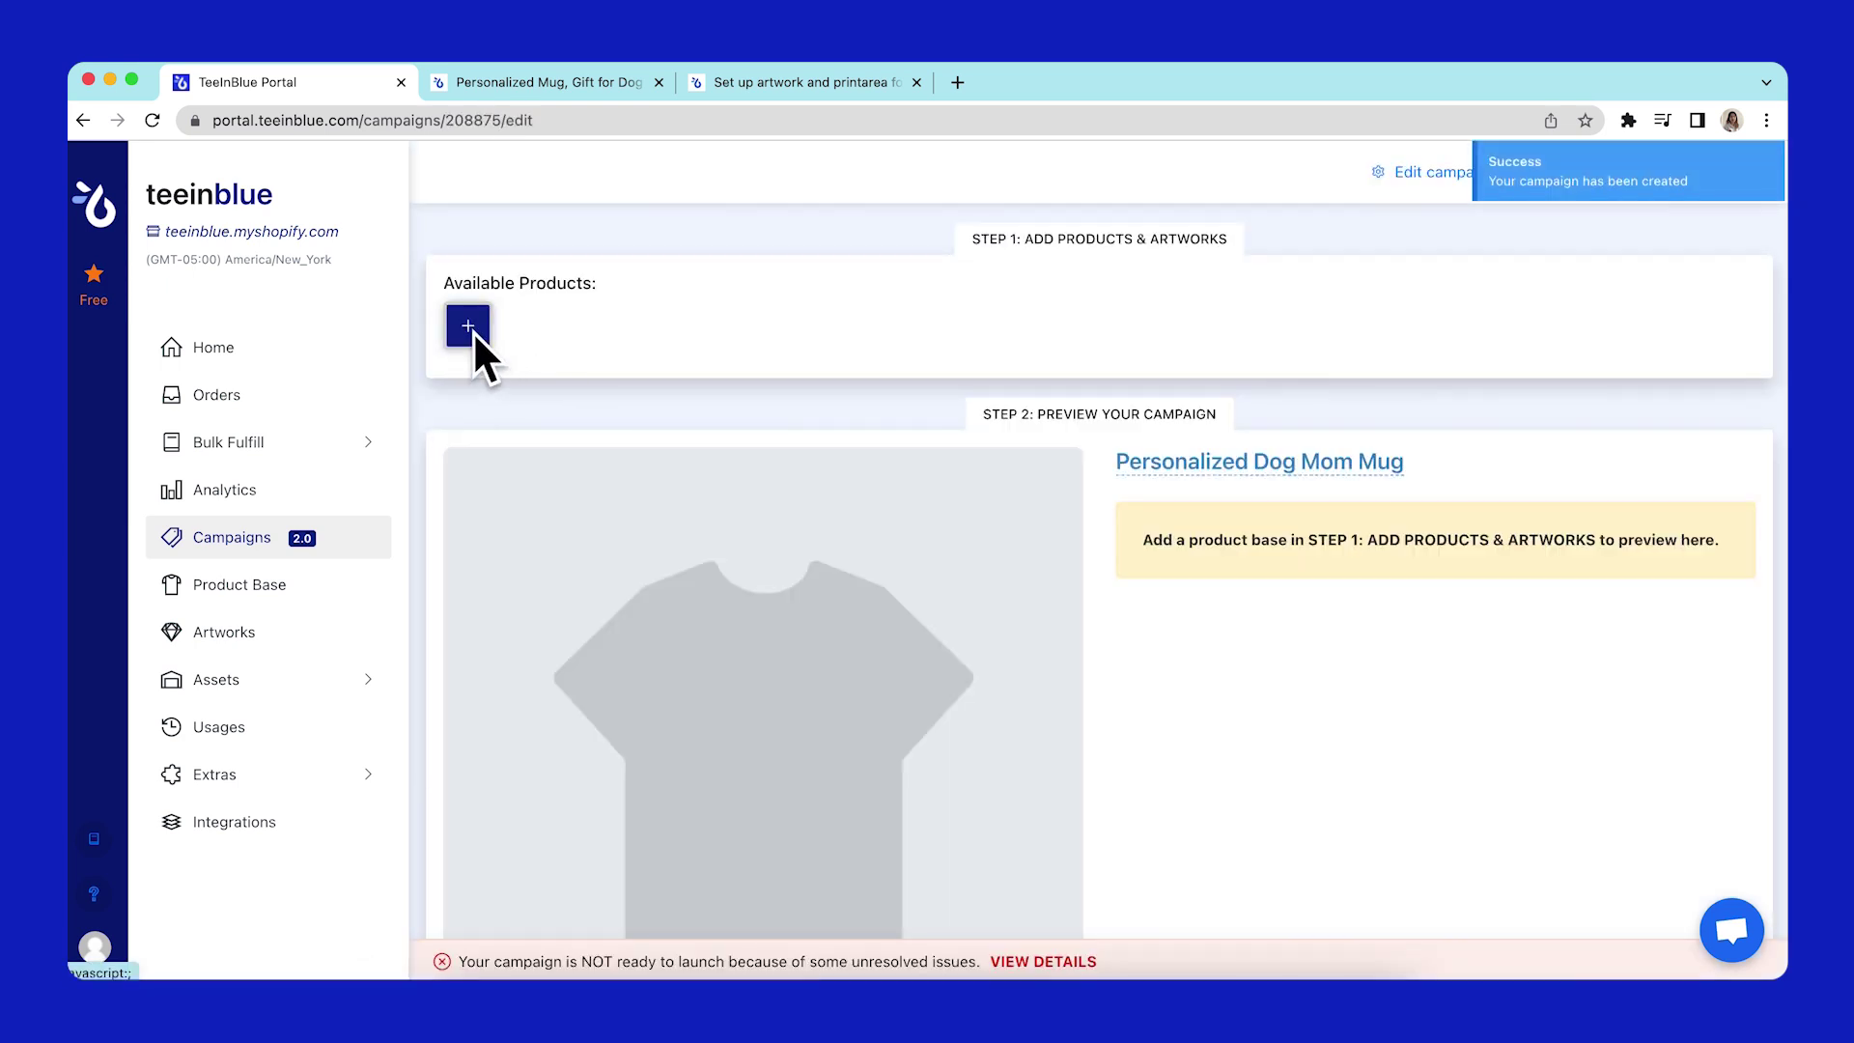
{"action": "left_click", "coordinate": [472, 331]}
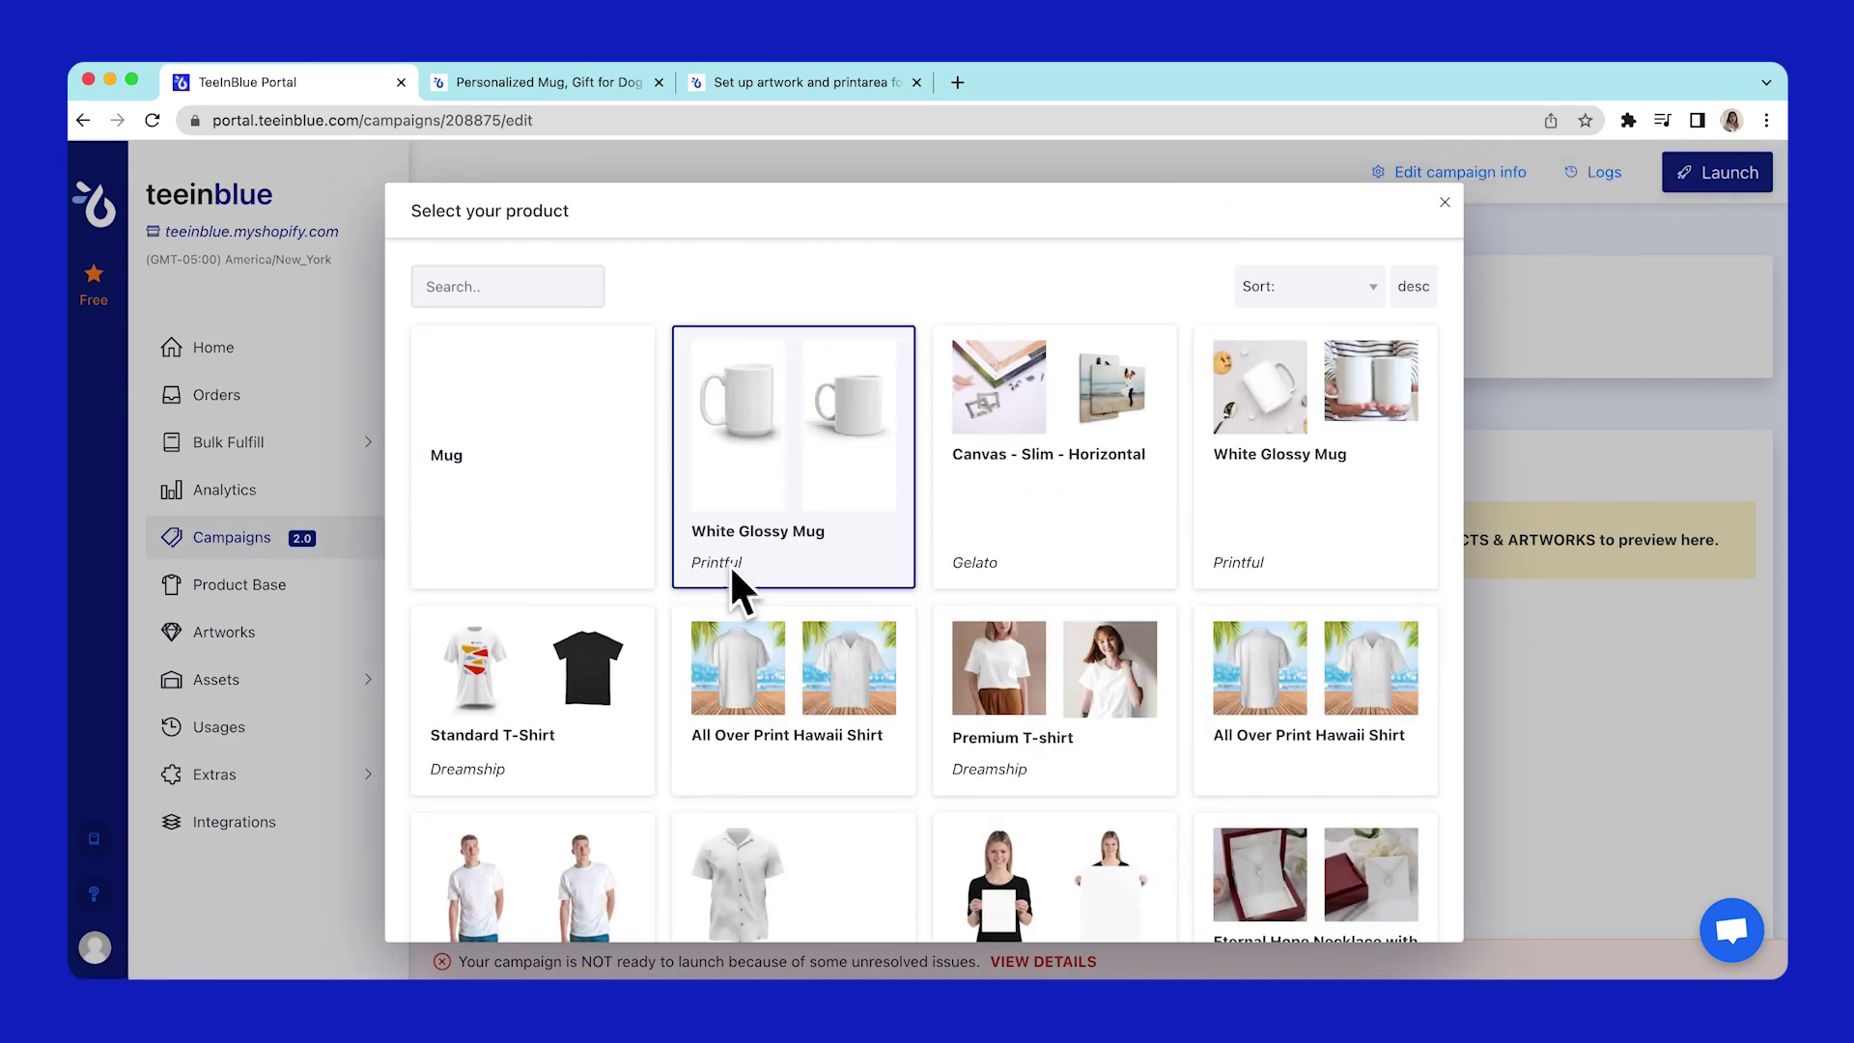
{"action": "left_click", "coordinate": [813, 568]}
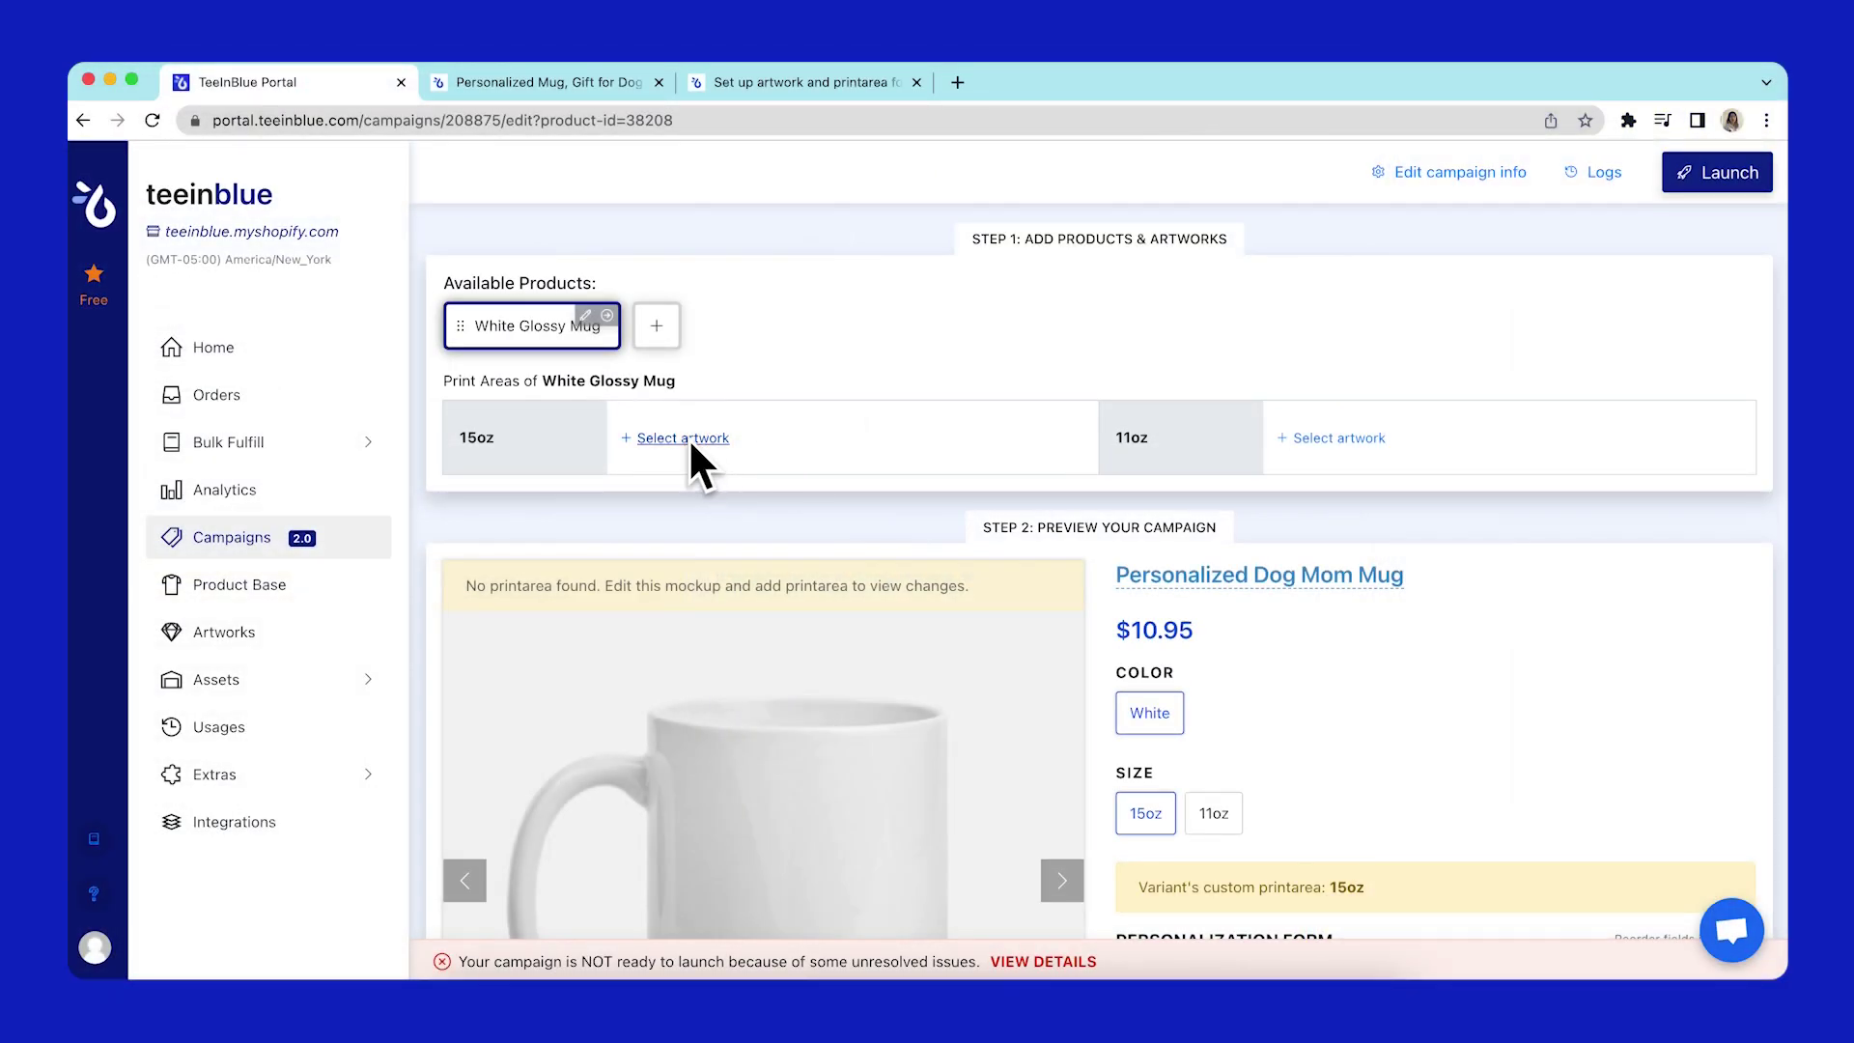
- Choose Dog Mug 15oz under the 15oz print area and Dog Mug 11oz under 11oz
{"action": "left_click", "coordinate": [687, 438]}
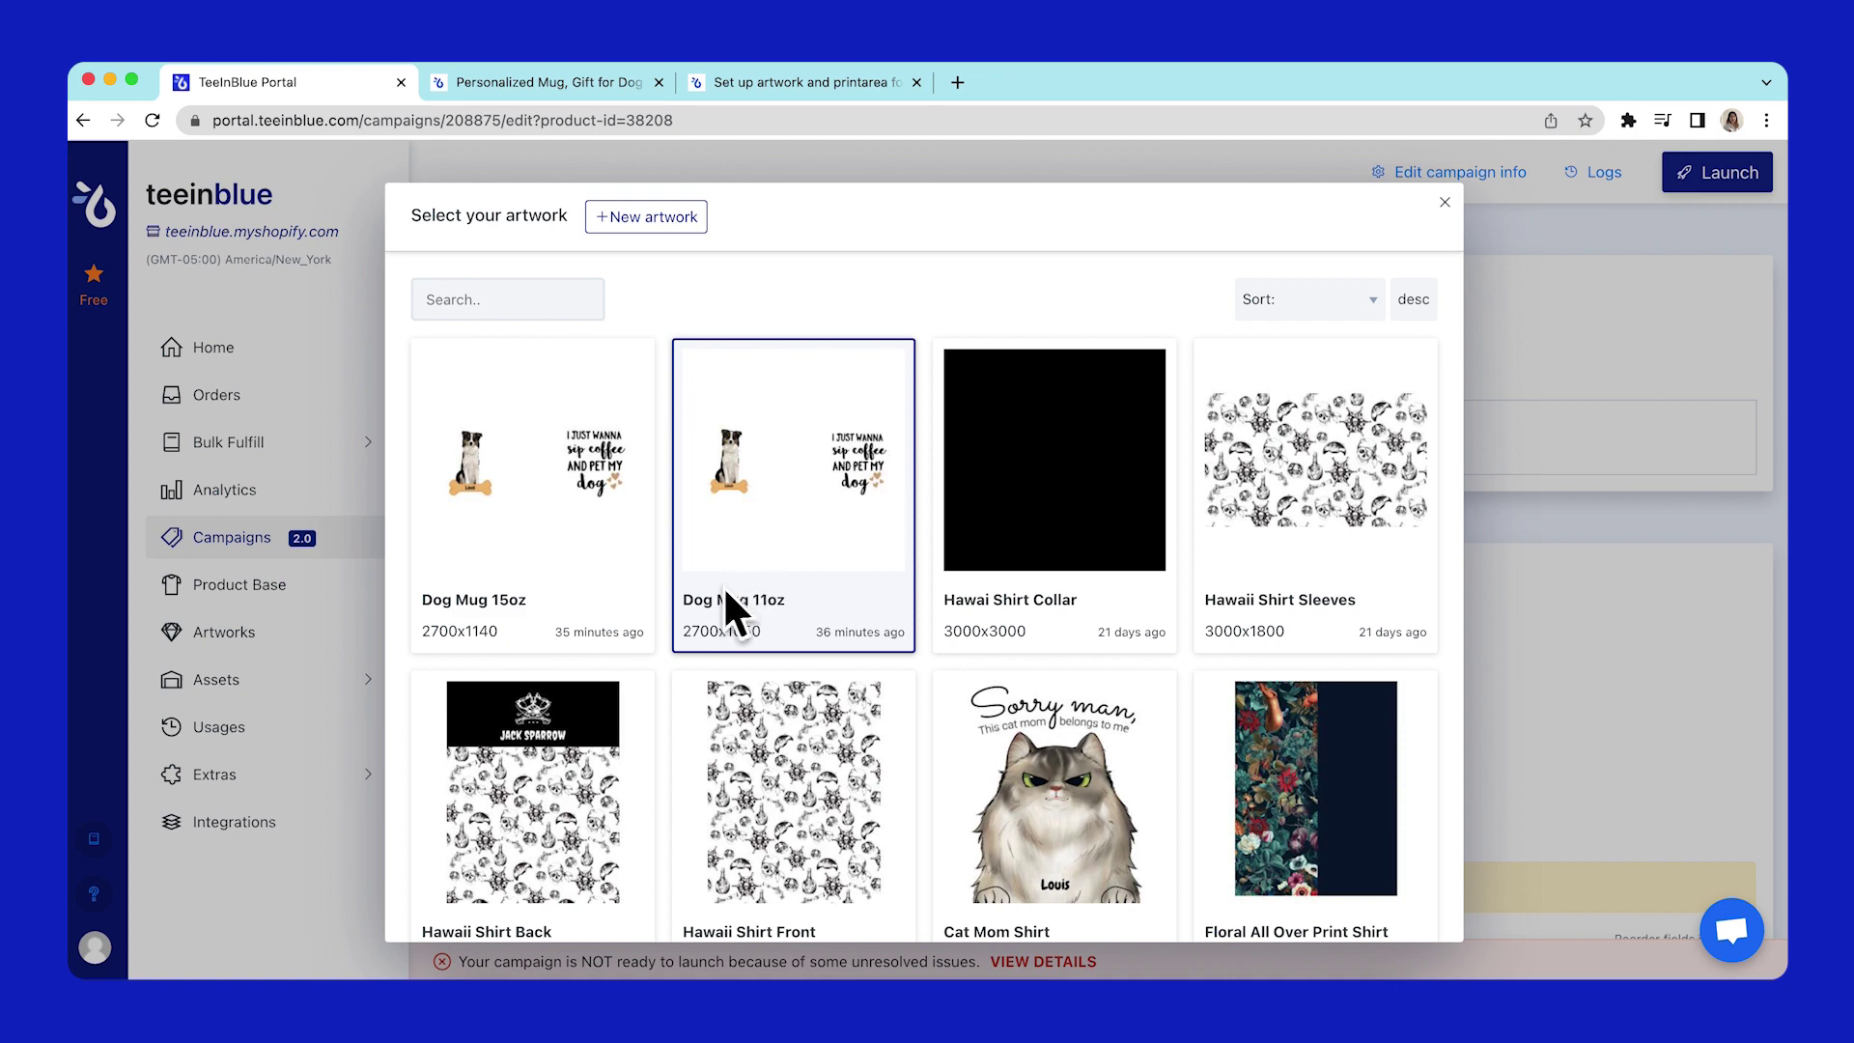
{"action": "left_click", "coordinate": [513, 603]}
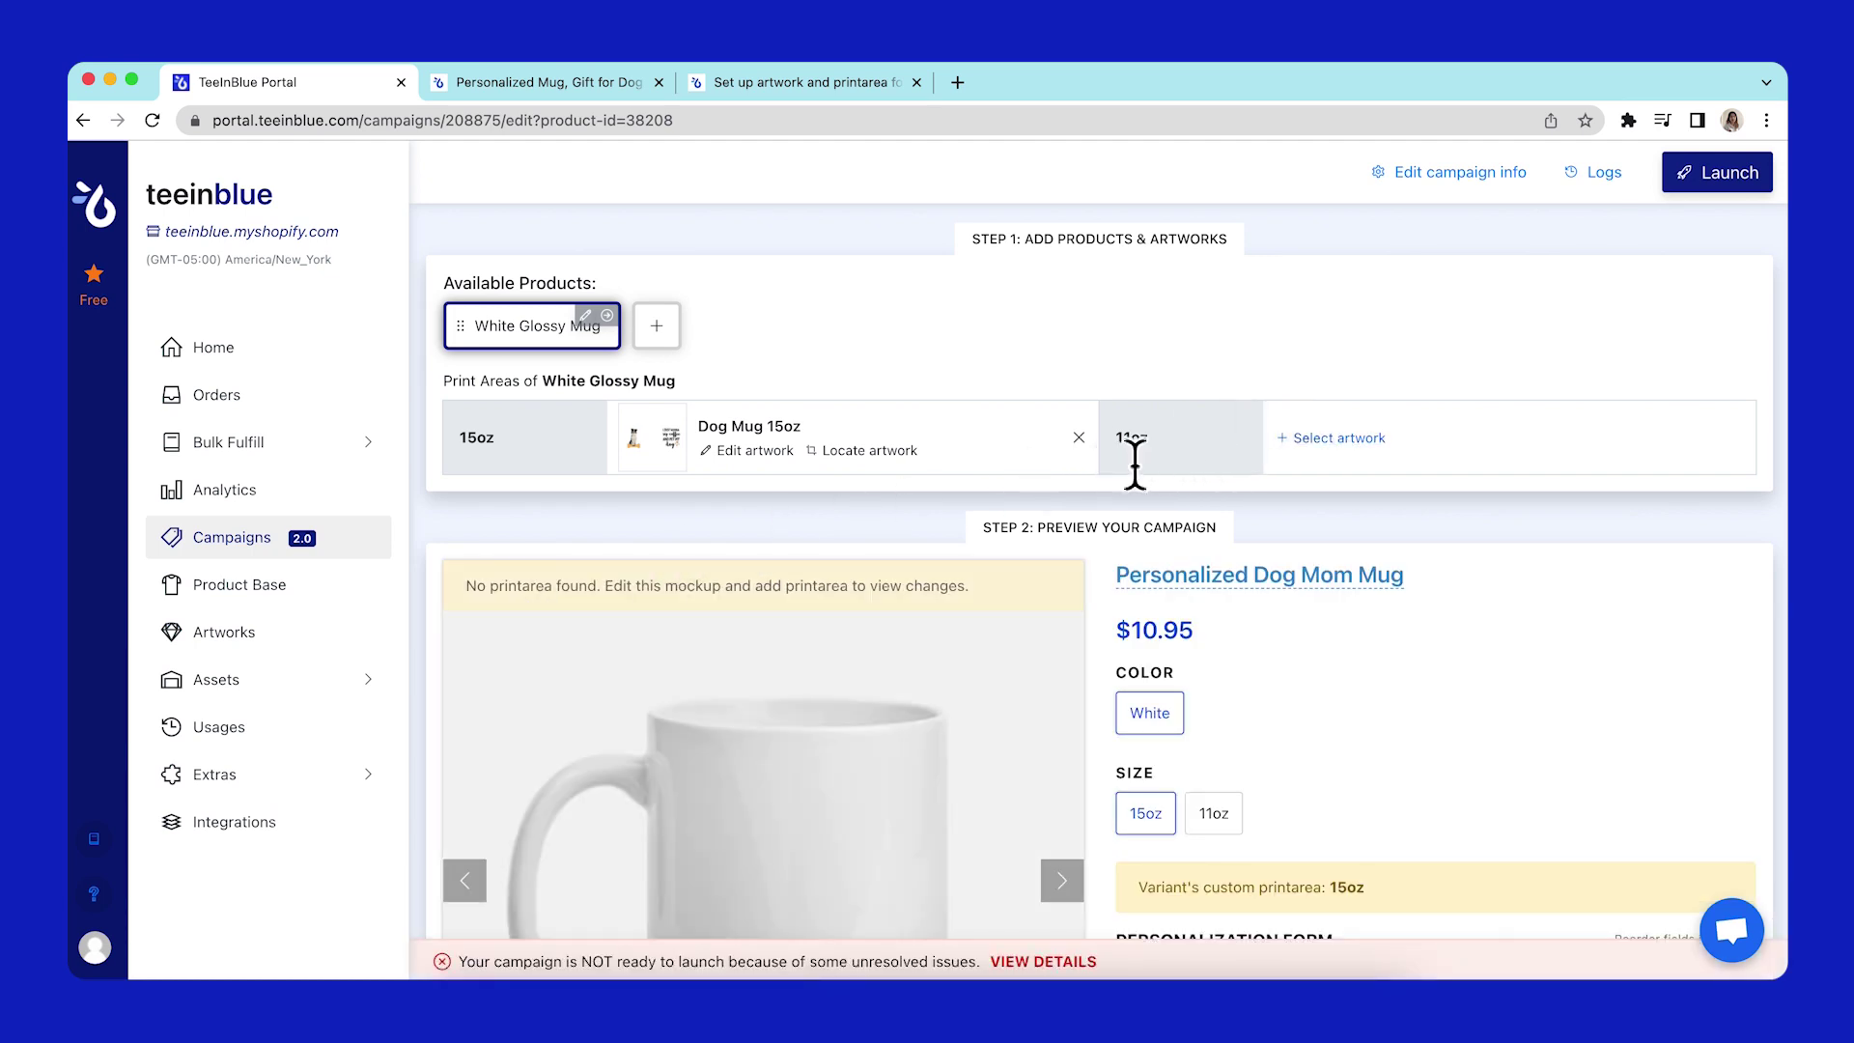
{"action": "left_click", "coordinate": [1327, 438]}
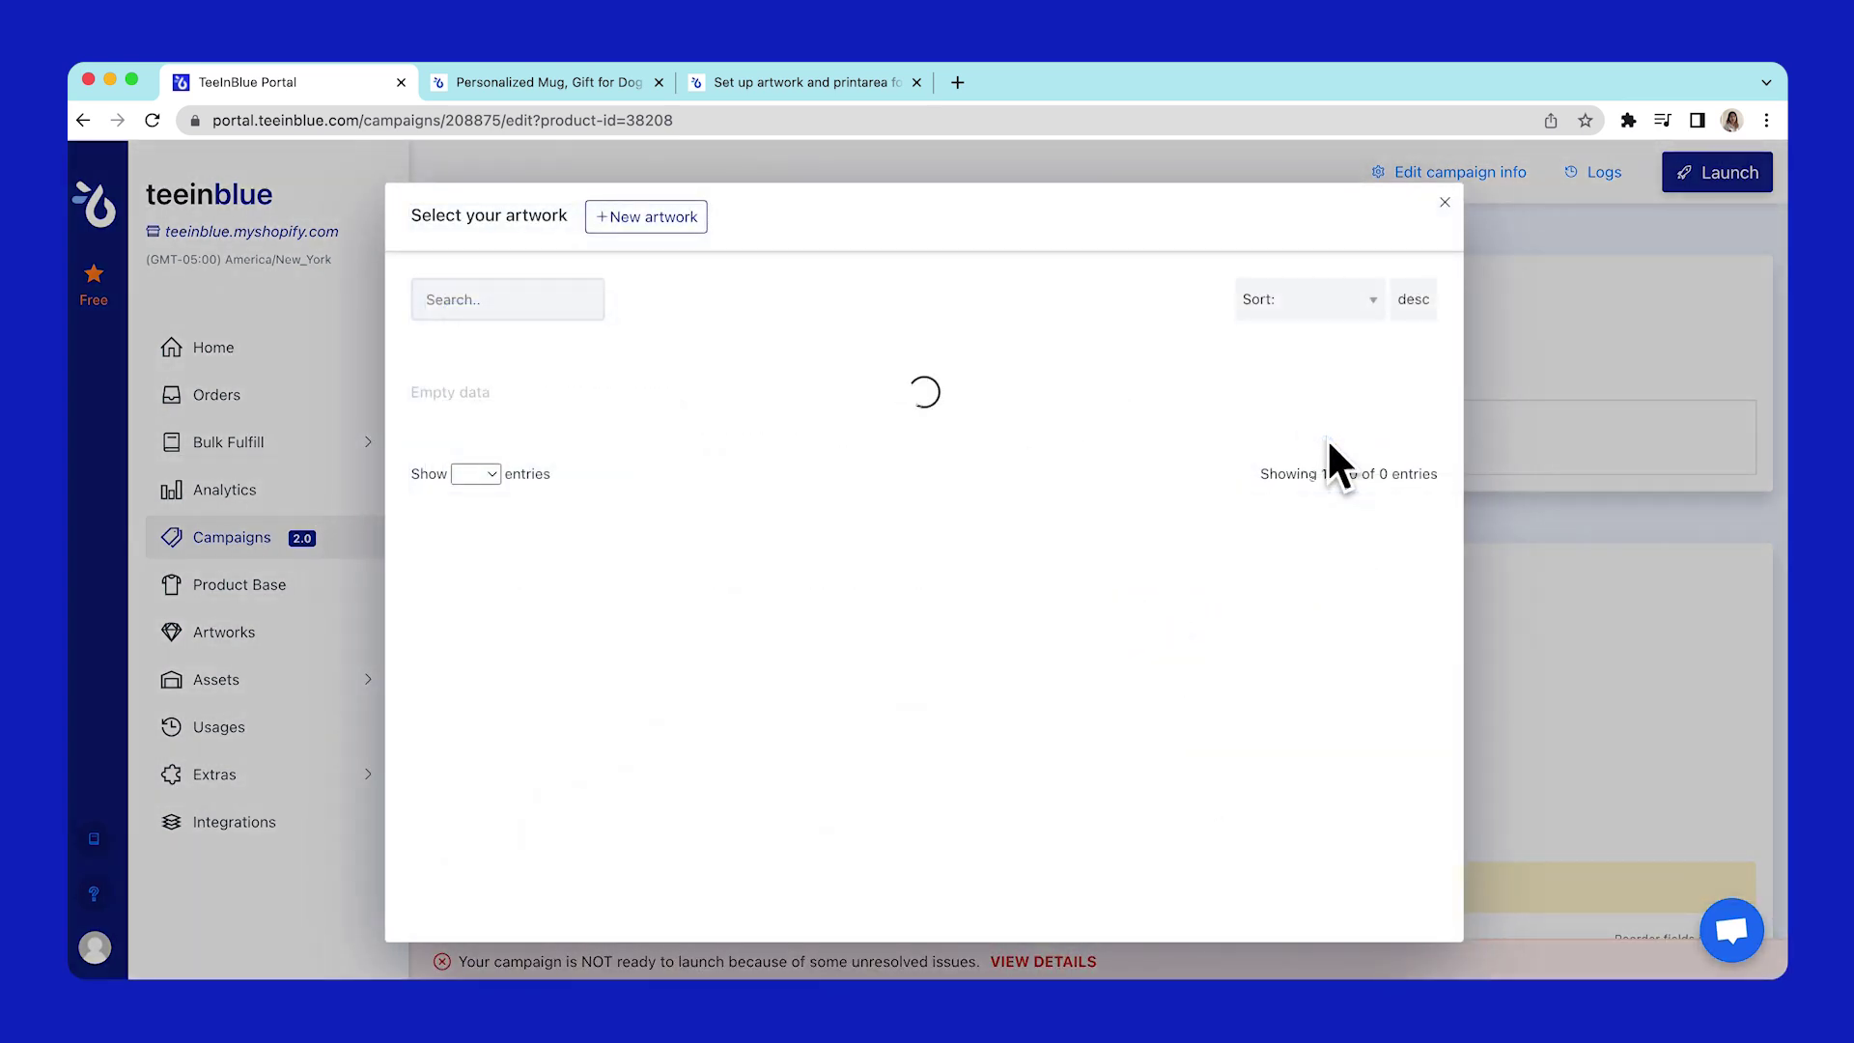
{"action": "left_click", "coordinate": [764, 526]}
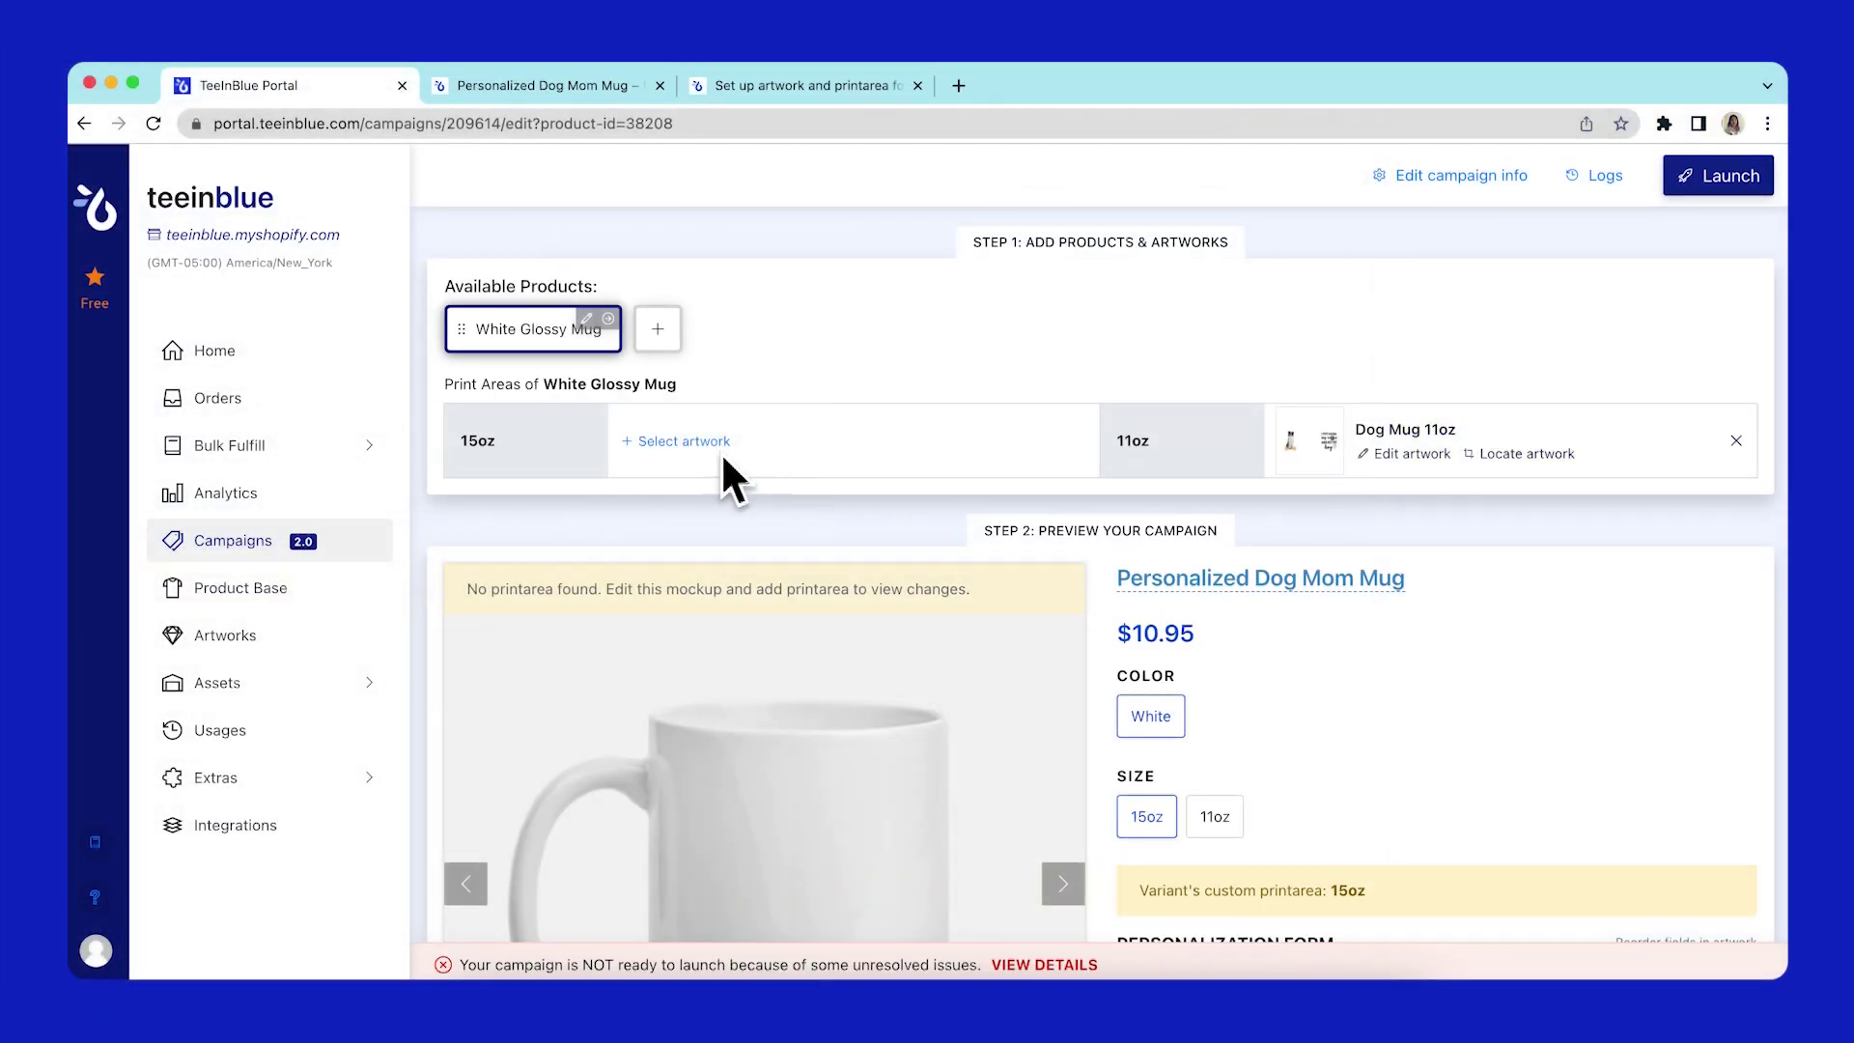
- Assign the Dog Mug 11oz artwork to the 15oz print area, enlarge it to about 2900x1128, and save
{"action": "left_click", "coordinate": [701, 440]}
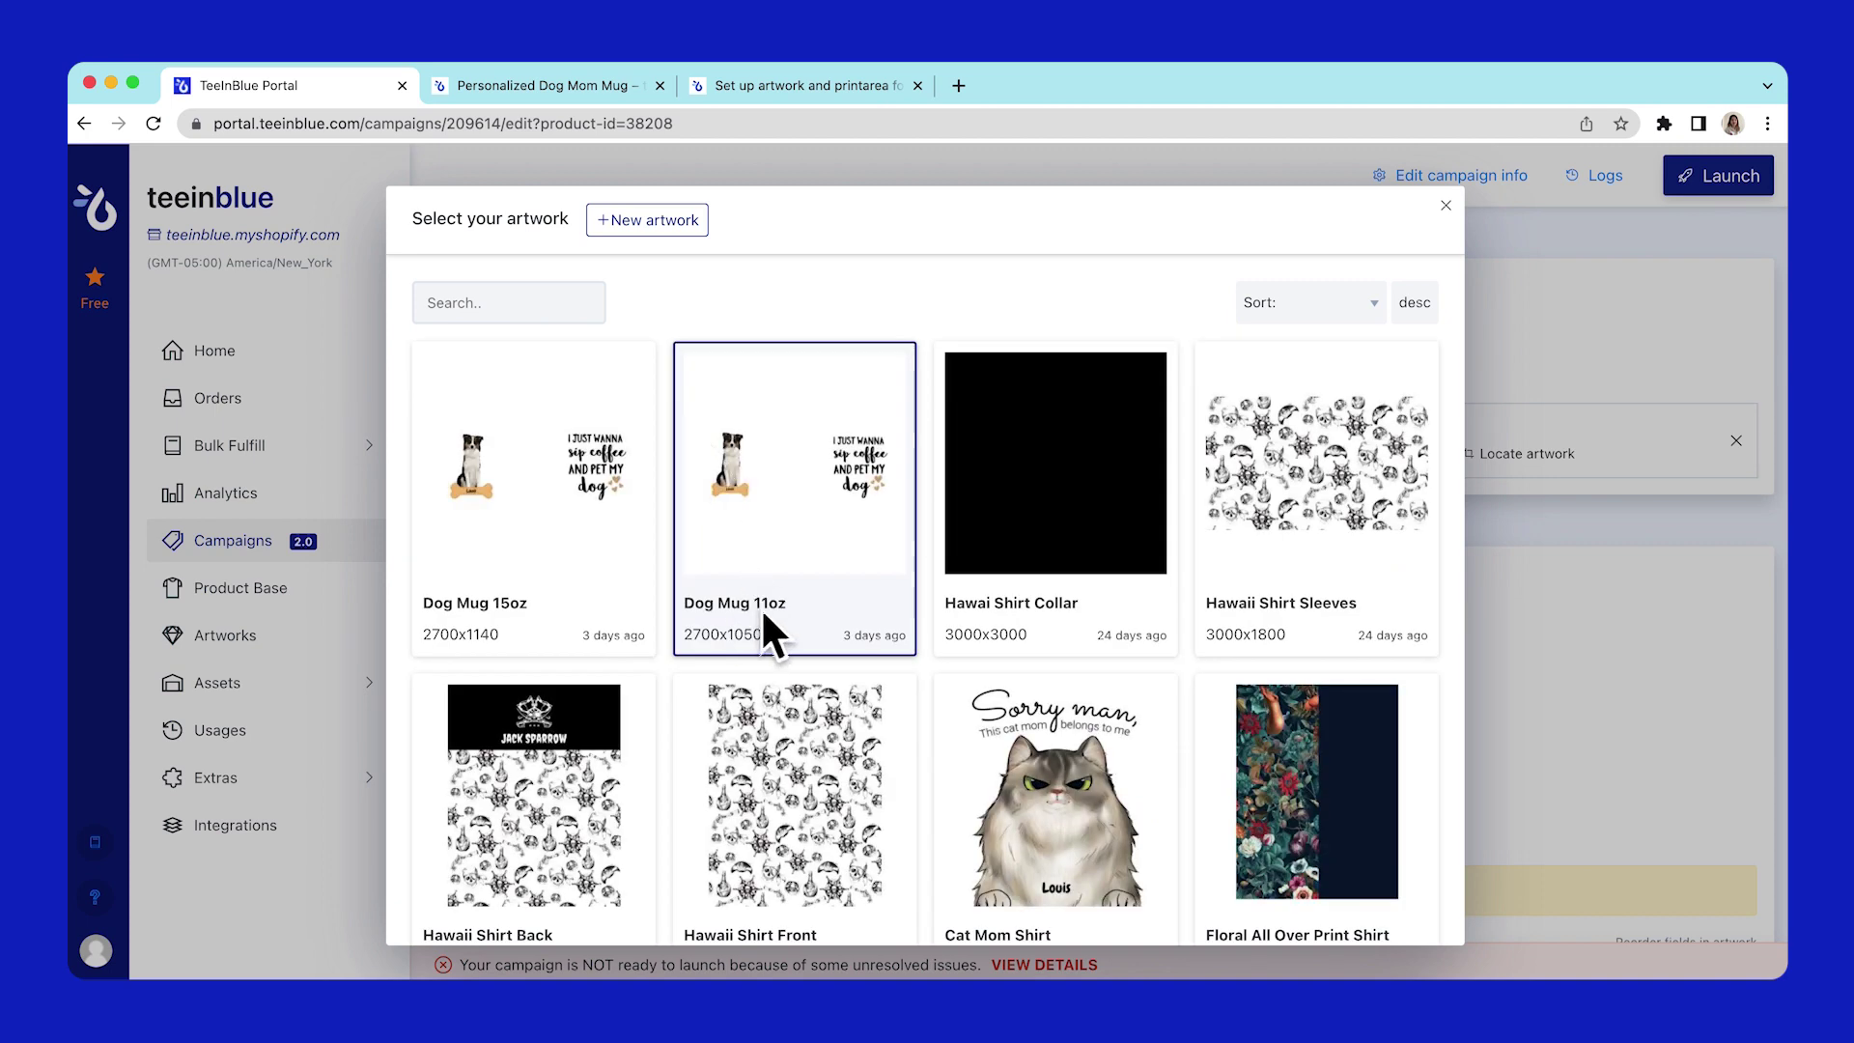
{"action": "left_click", "coordinate": [792, 610]}
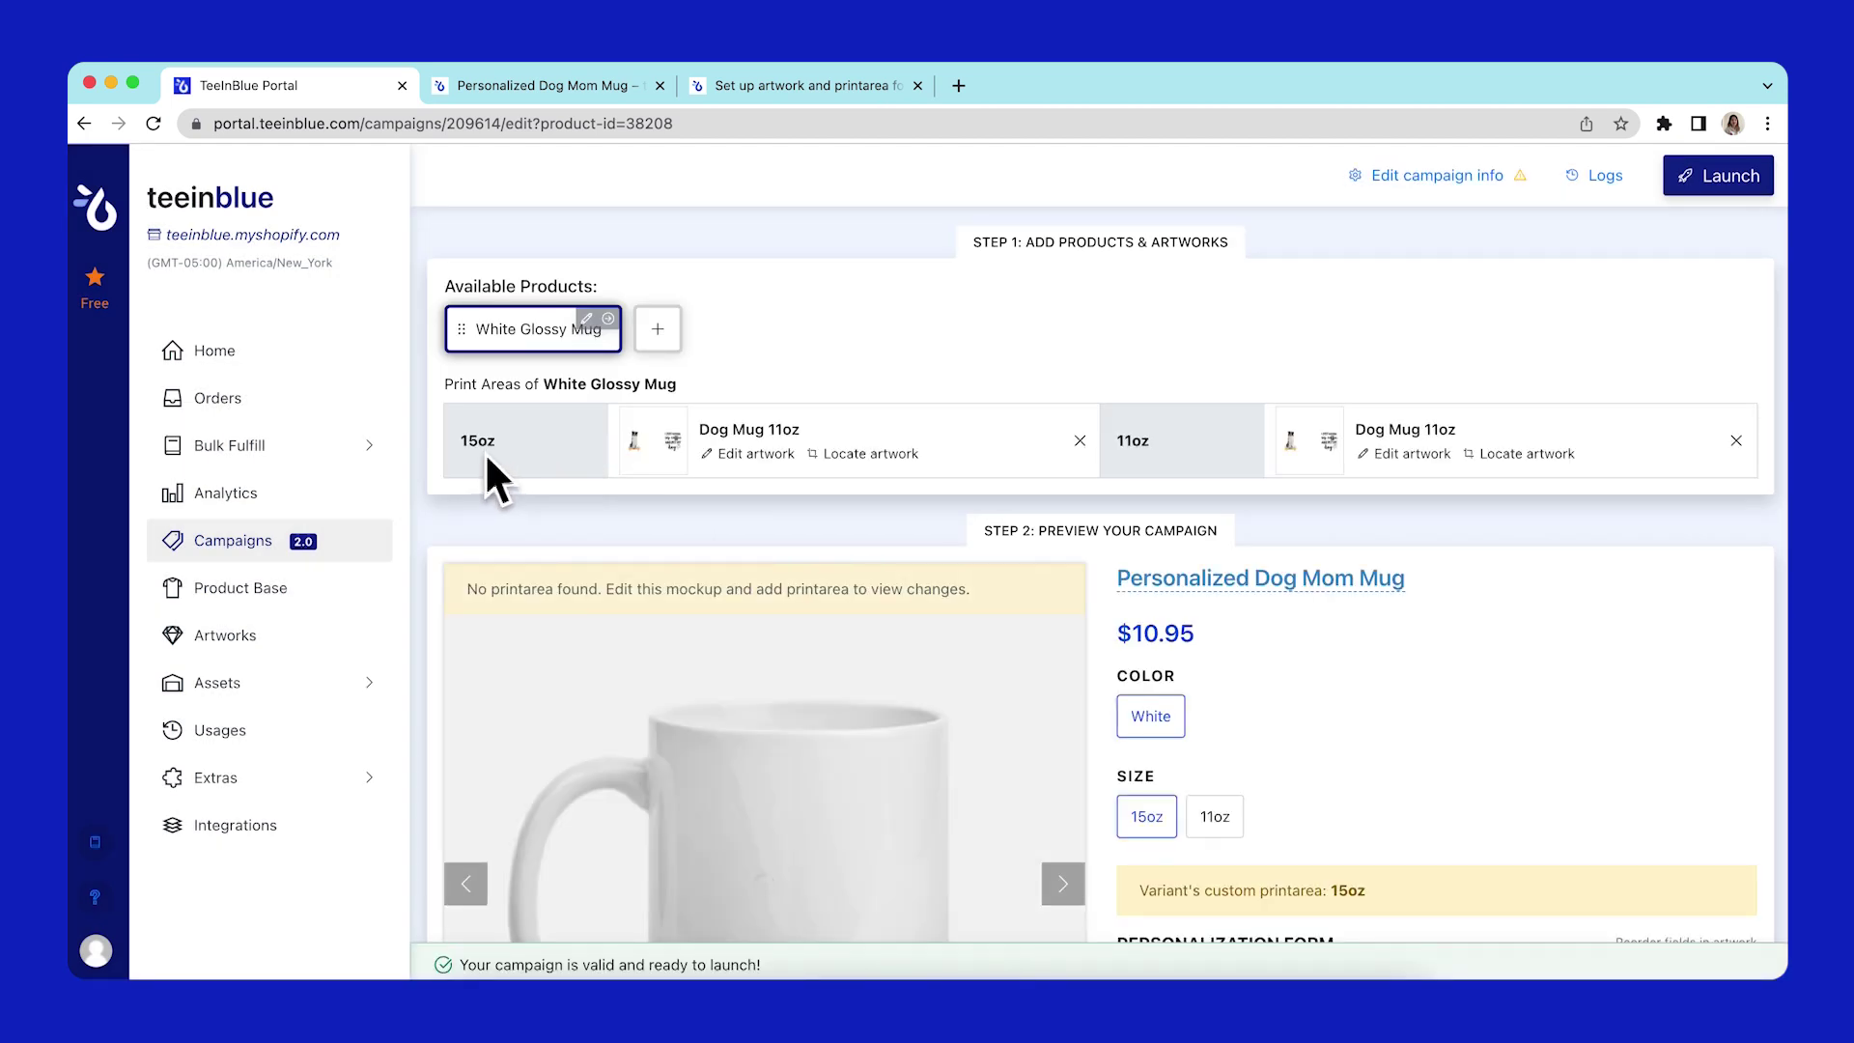
{"action": "left_click", "coordinate": [854, 454]}
{"action": "mouse_move", "coordinate": [834, 490]}
{"action": "left_mouse_down"}
{"action": "mouse_move", "coordinate": [819, 473]}
{"action": "mouse_move", "coordinate": [834, 476]}
{"action": "left_mouse_up"}
{"action": "left_click_drag", "start_coordinate": [1524, 696], "coordinate": [1567, 726]}
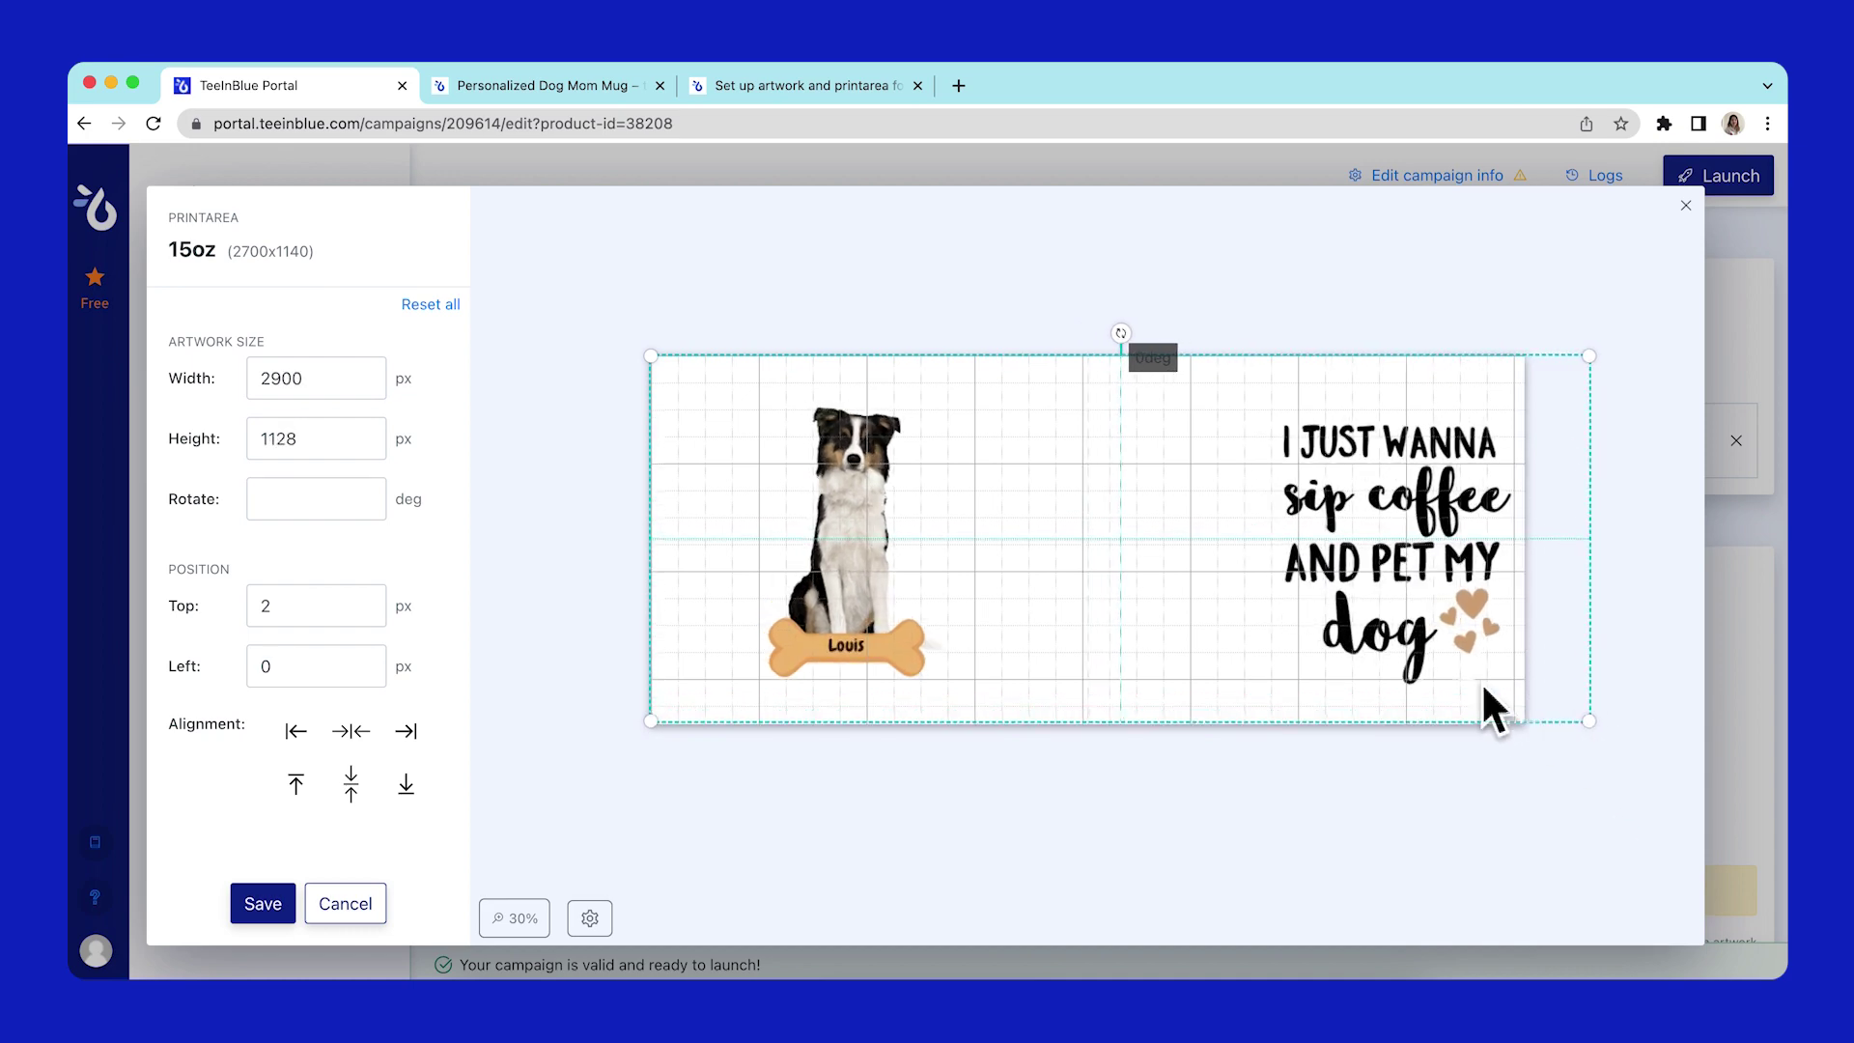
{"action": "left_click_drag", "start_coordinate": [1481, 681], "coordinate": [1456, 683]}
{"action": "left_click", "coordinate": [261, 905]}
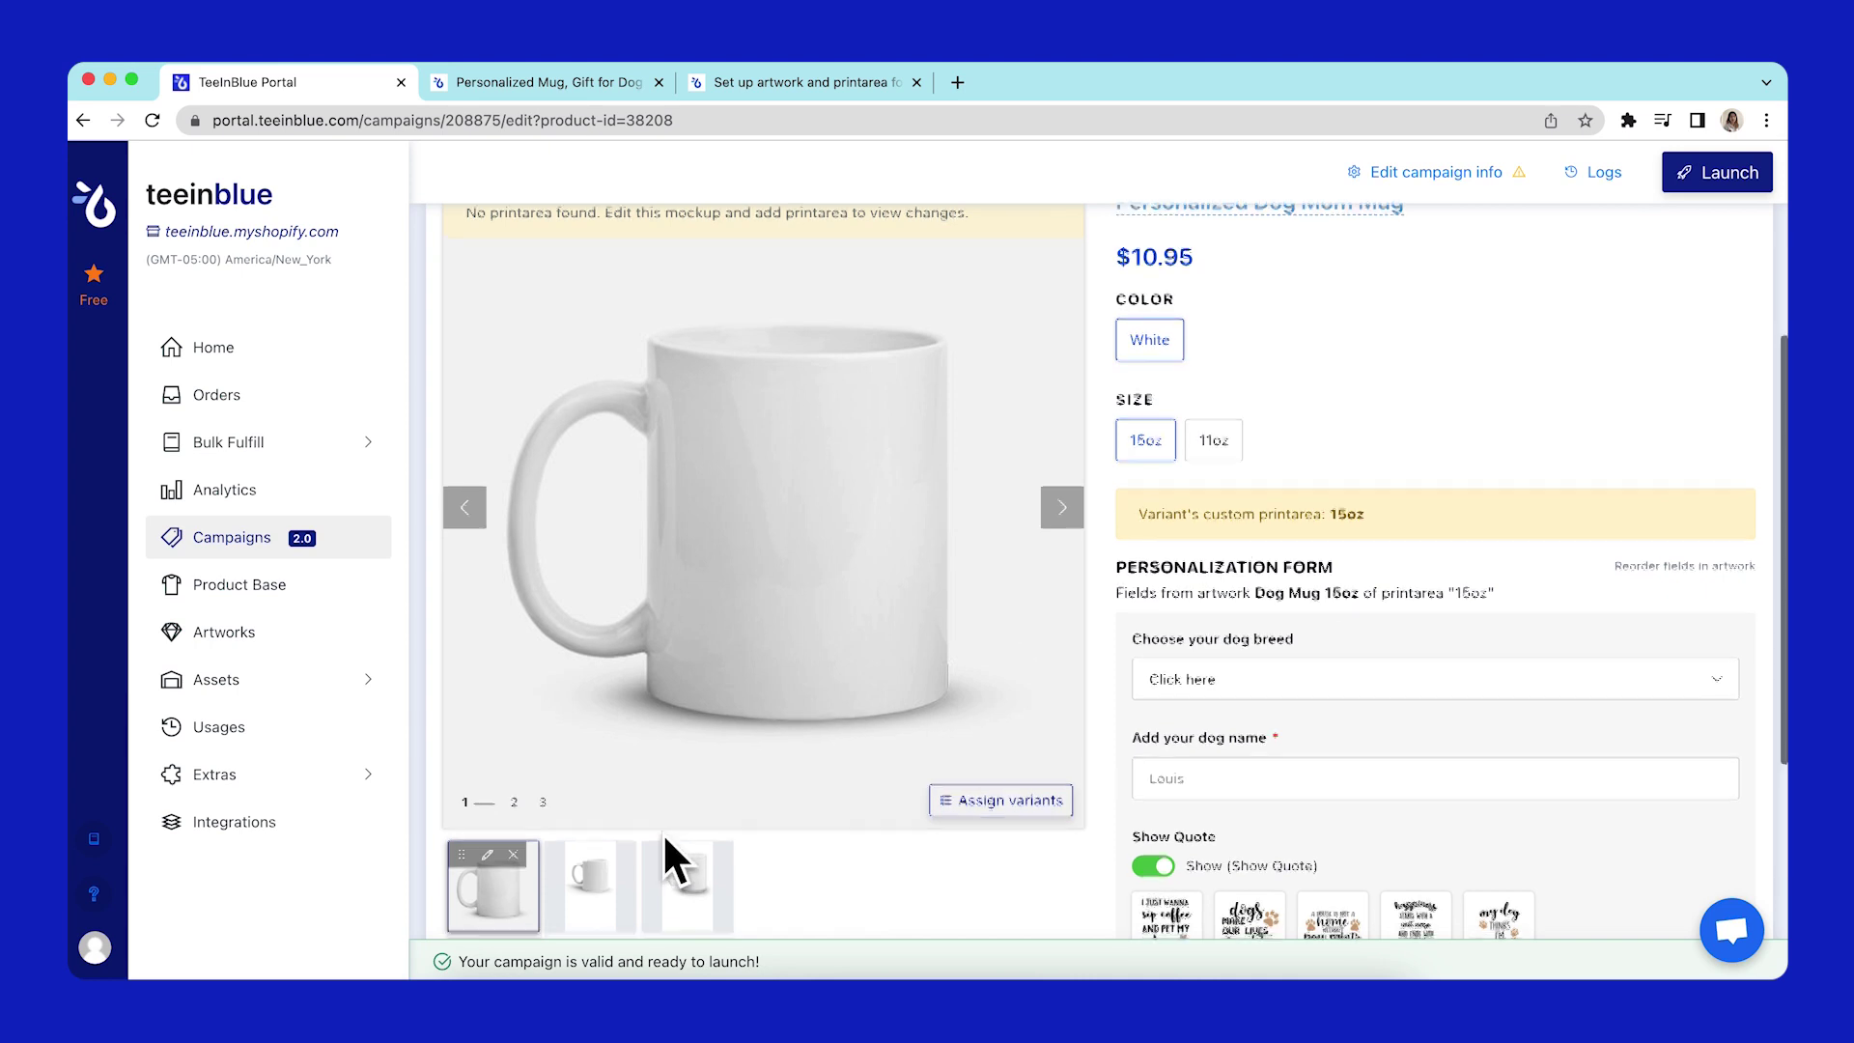
- Preview the existing campaign mockup photos in the thumbnail strip
{"action": "scroll", "coordinate": [663, 832], "scroll_direction": "down", "scroll_amount": 1}
{"action": "left_click", "coordinate": [686, 843]}
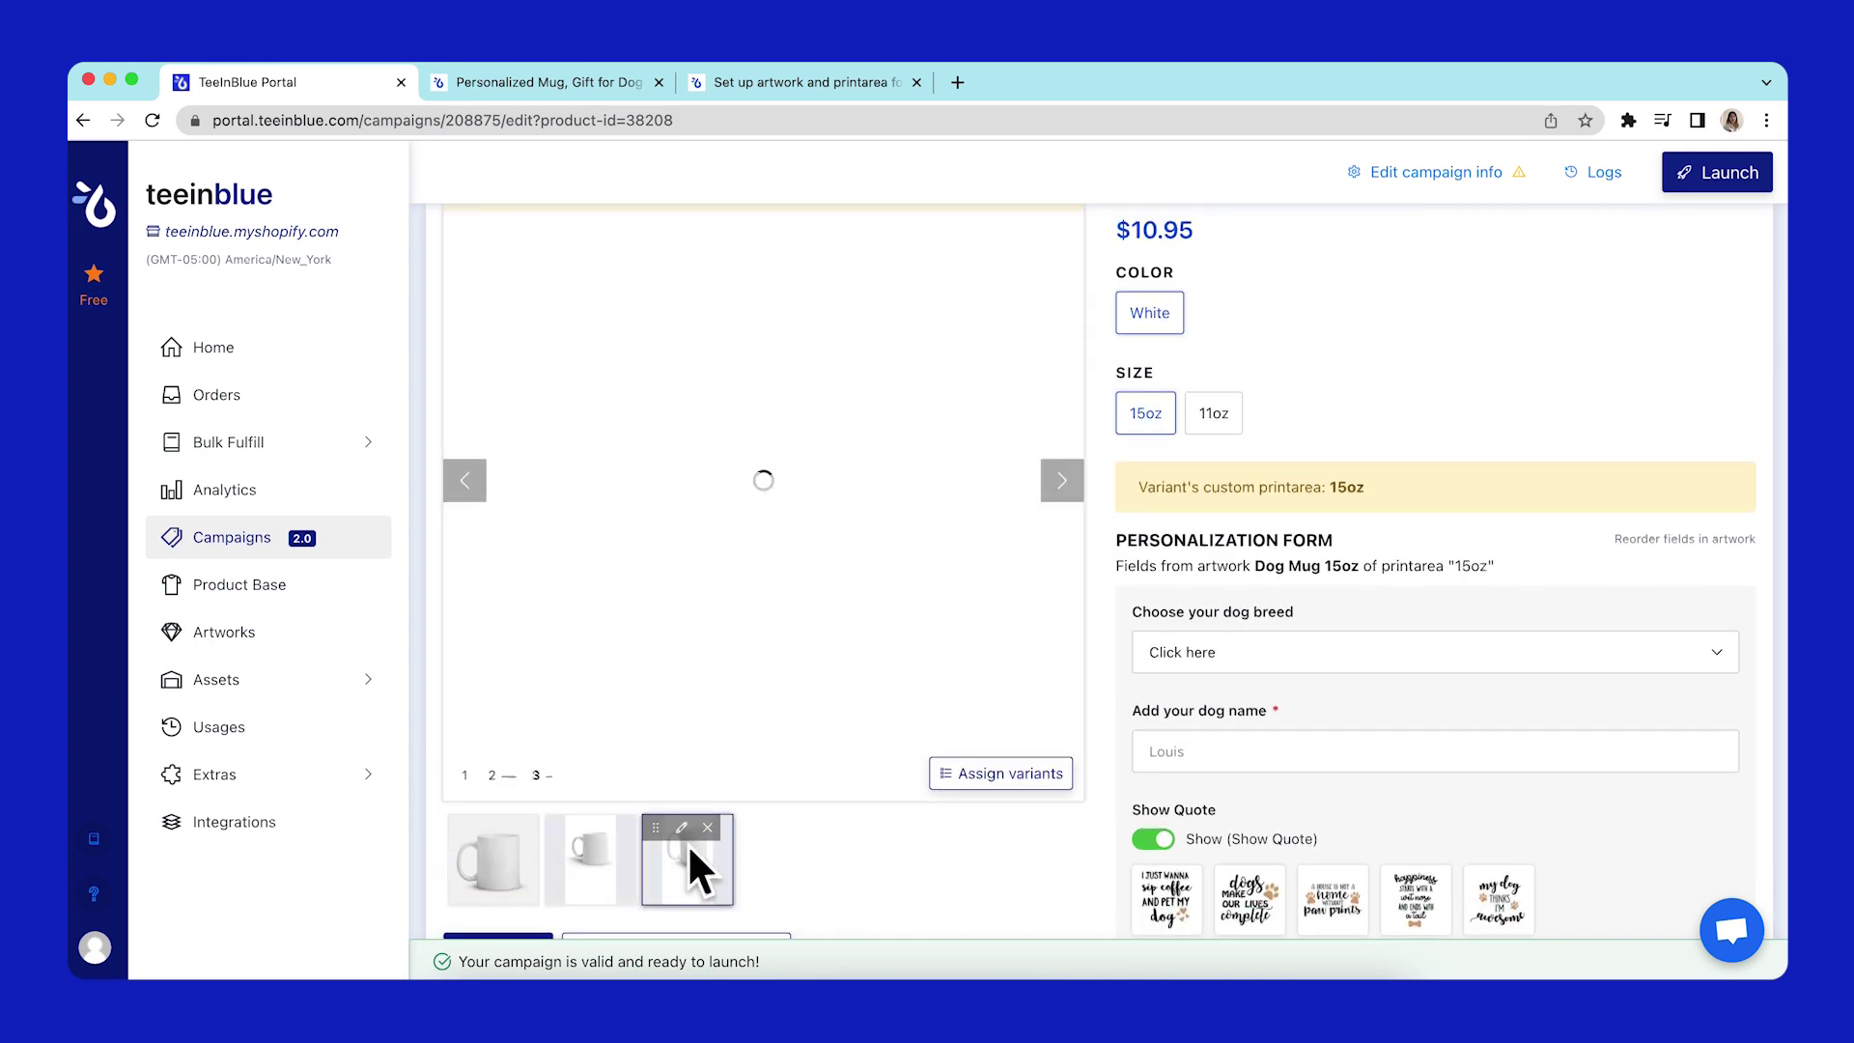
{"action": "left_click", "coordinate": [508, 848]}
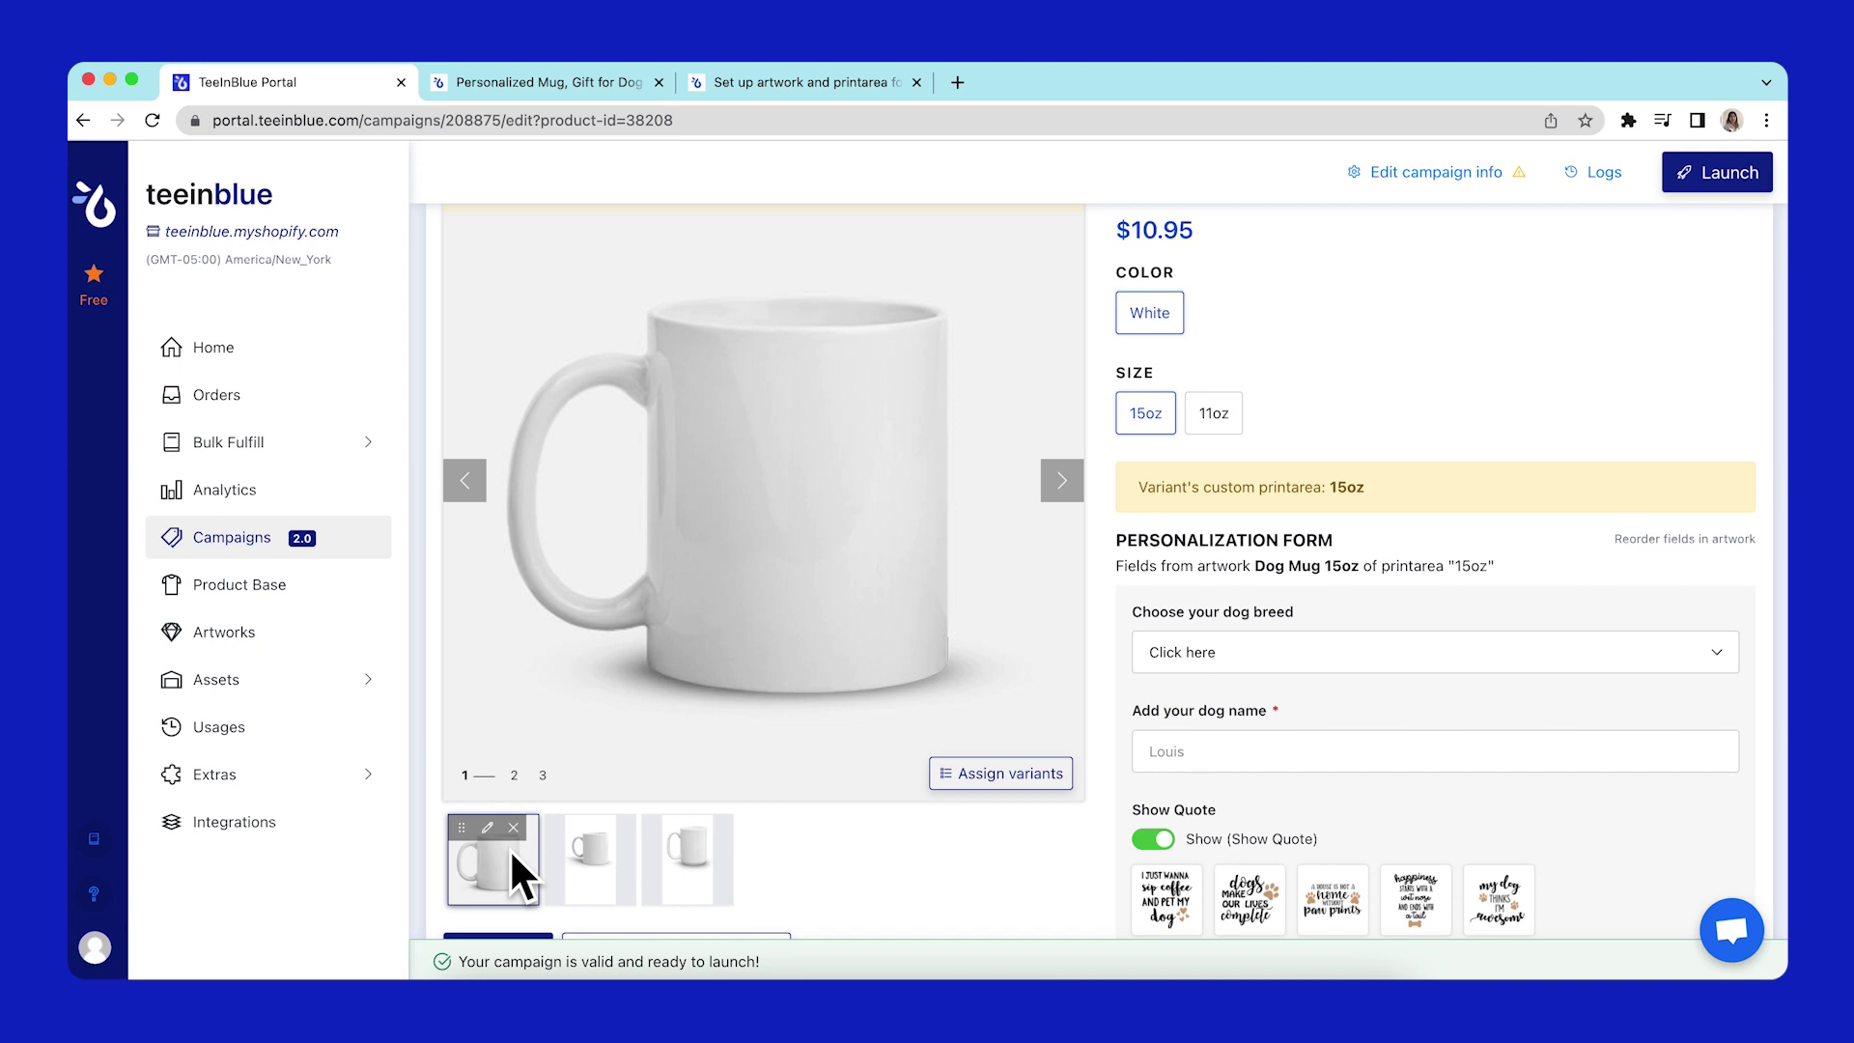
- Upload the dark two-mug photo 11oz mugs-1.jpeg from the Desktop as a new mockup
{"action": "scroll", "coordinate": [500, 854], "scroll_direction": "down", "scroll_amount": 2}
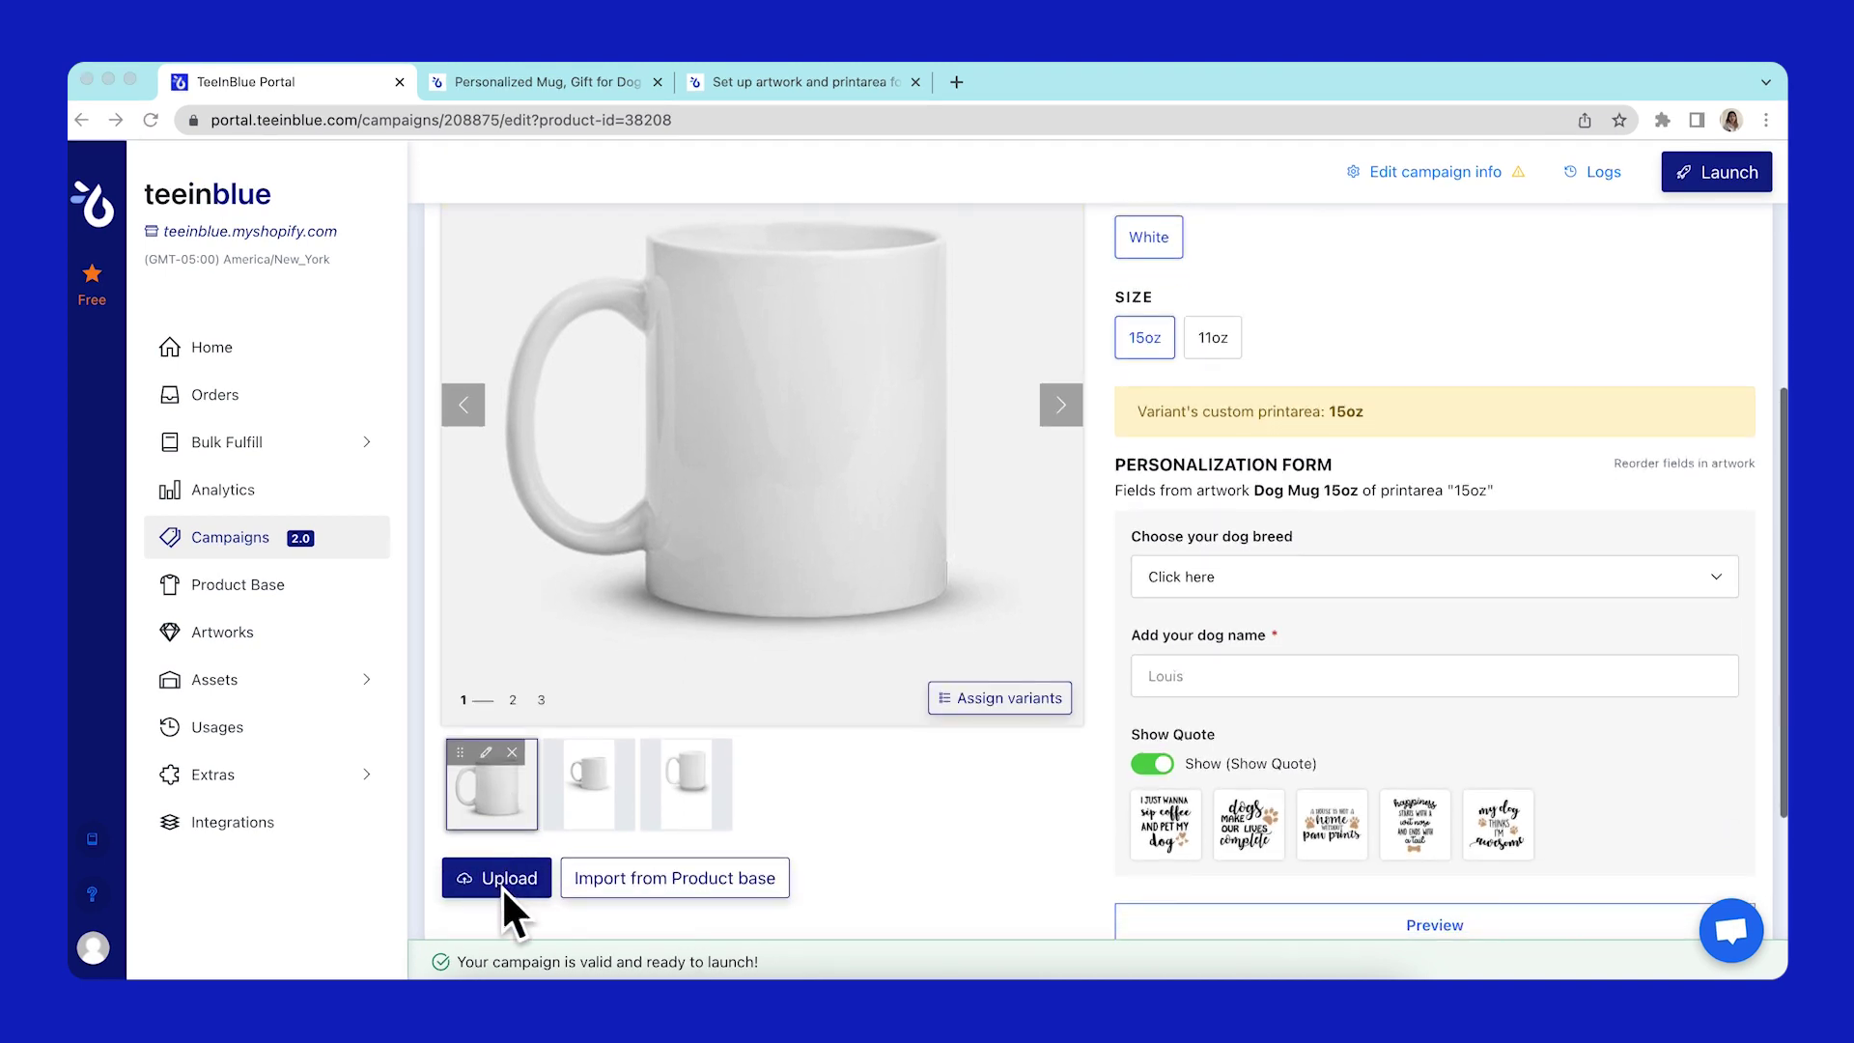
{"action": "left_click", "coordinate": [514, 881]}
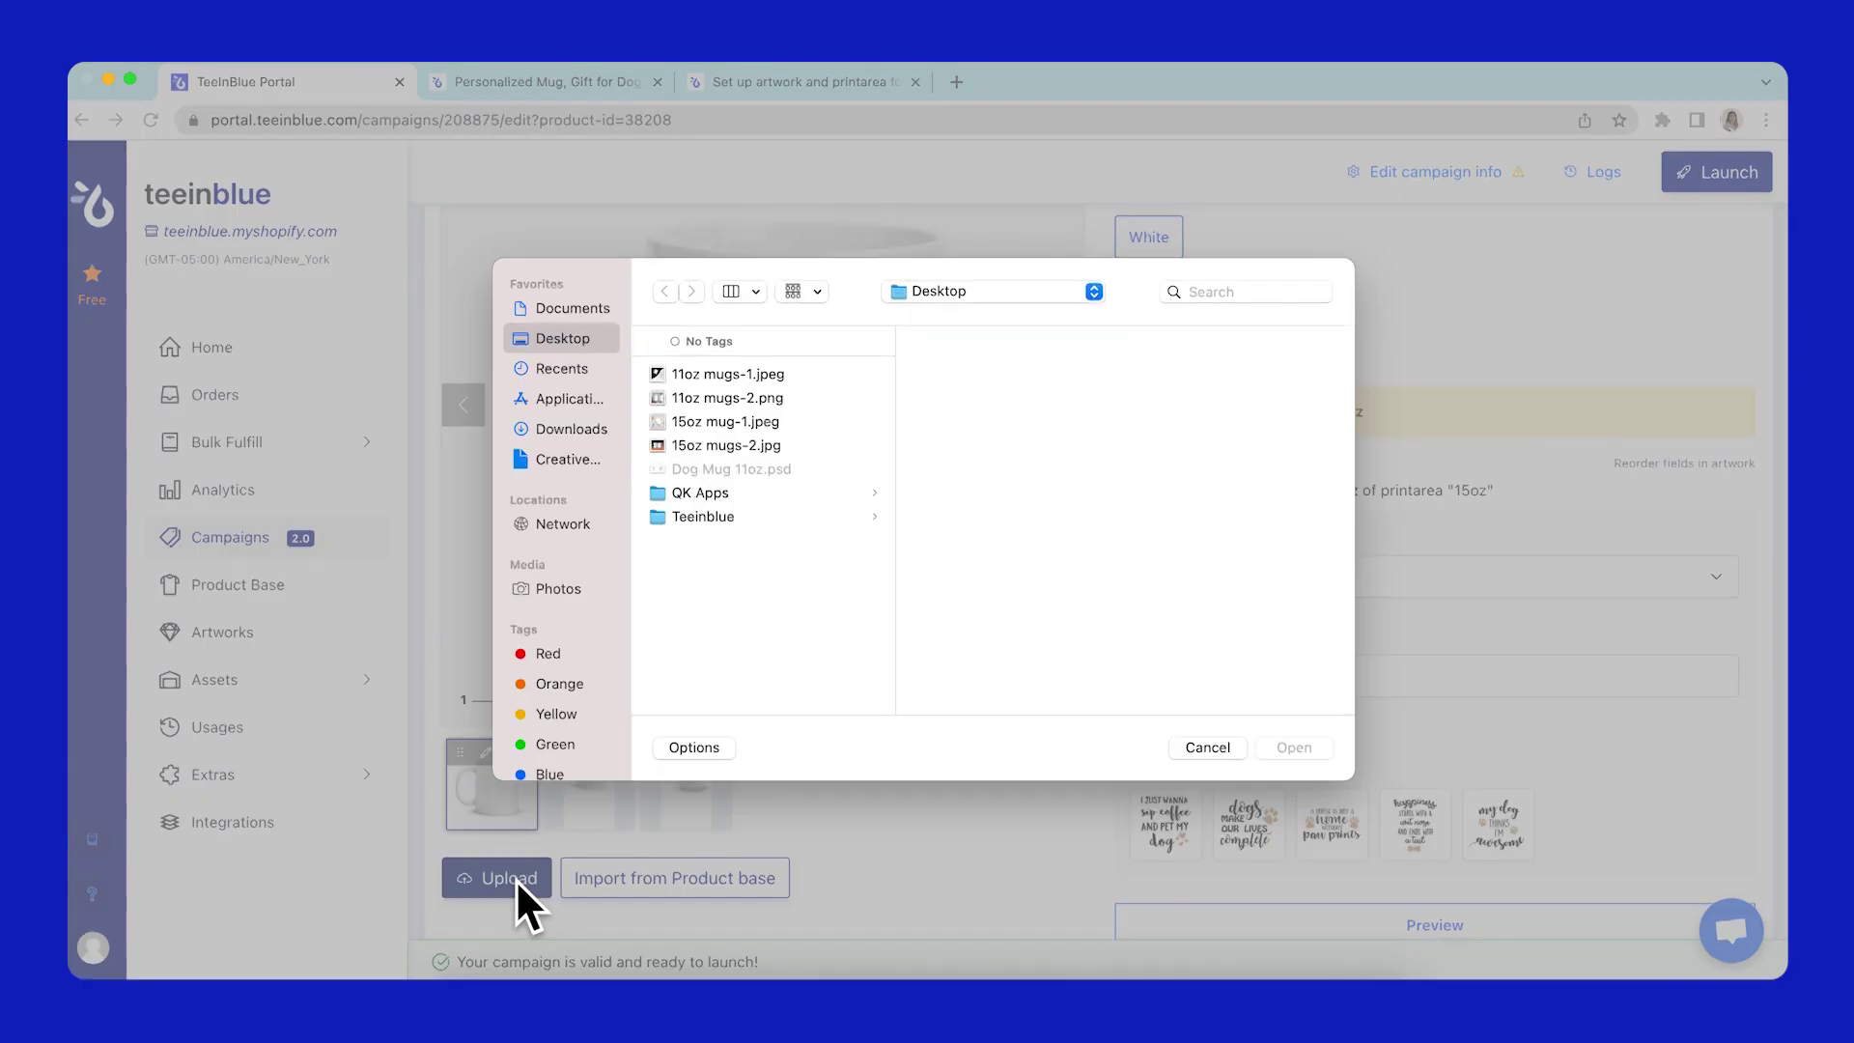
{"action": "left_click", "coordinate": [747, 374]}
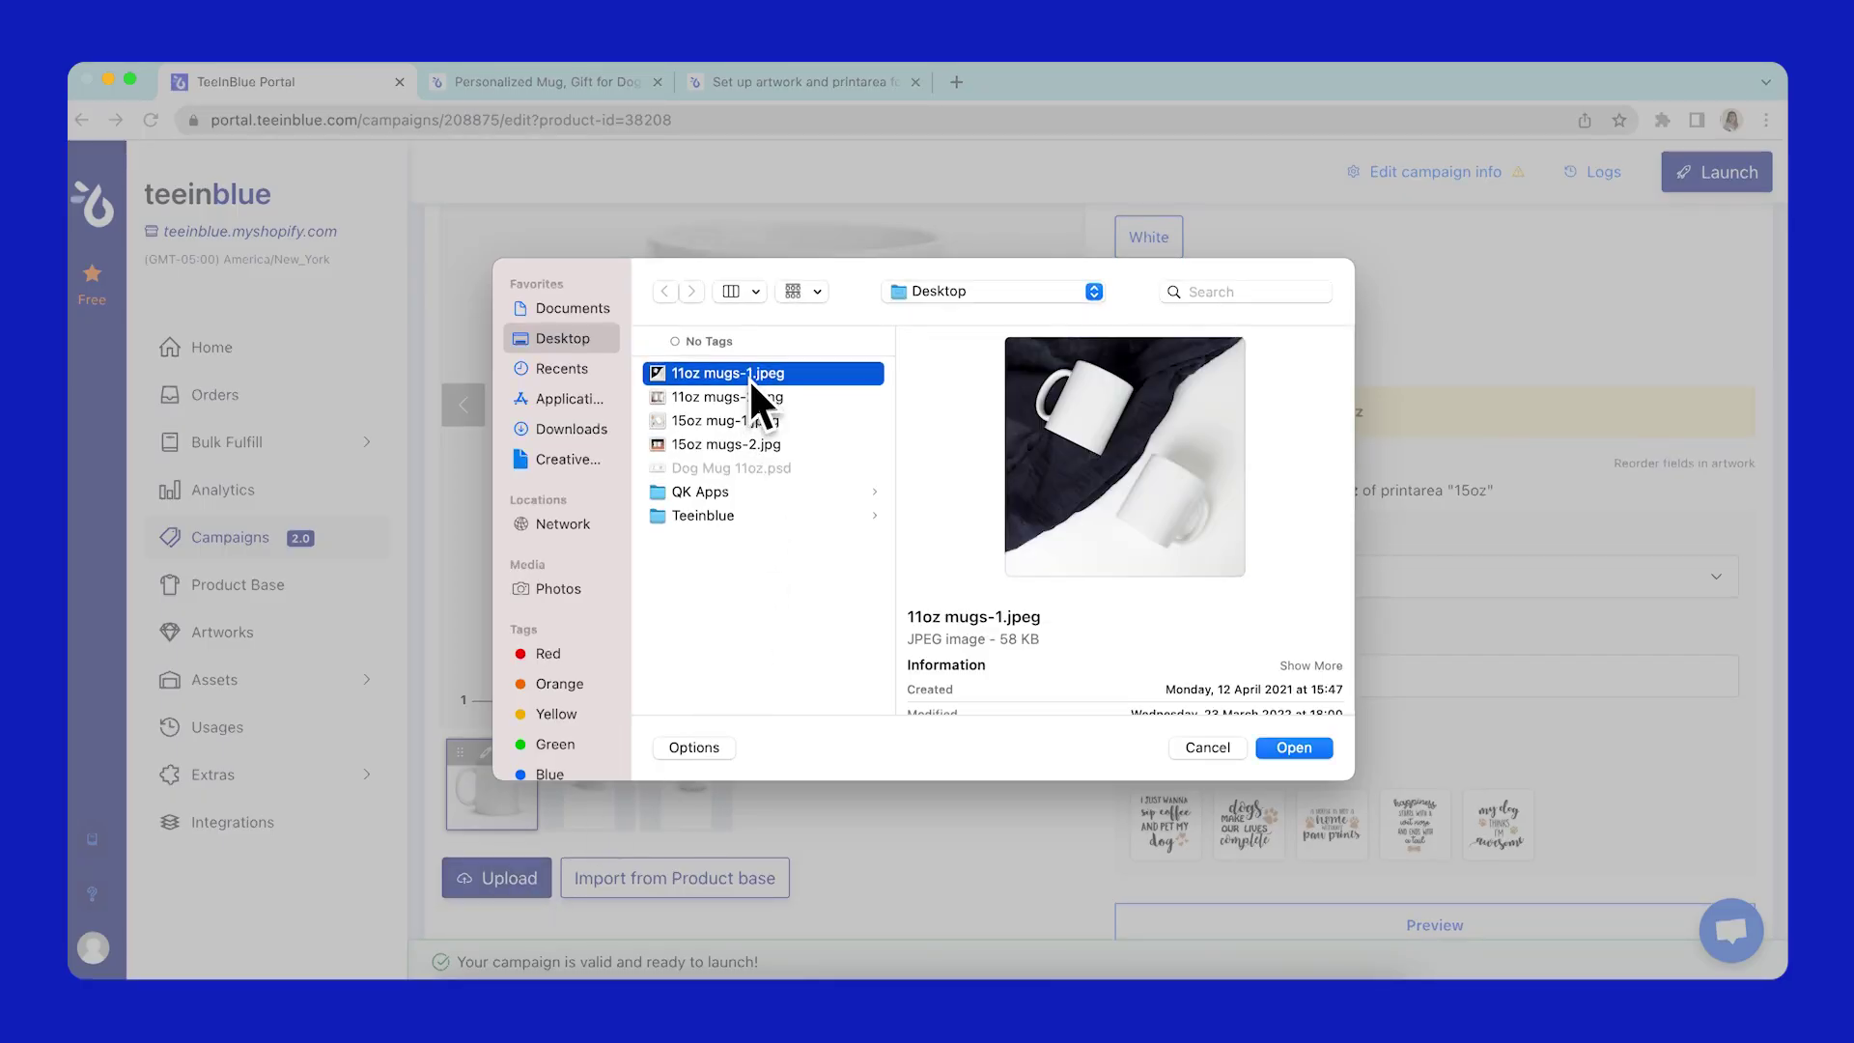
{"action": "left_click", "coordinate": [750, 396]}
{"action": "left_click", "coordinate": [751, 375]}
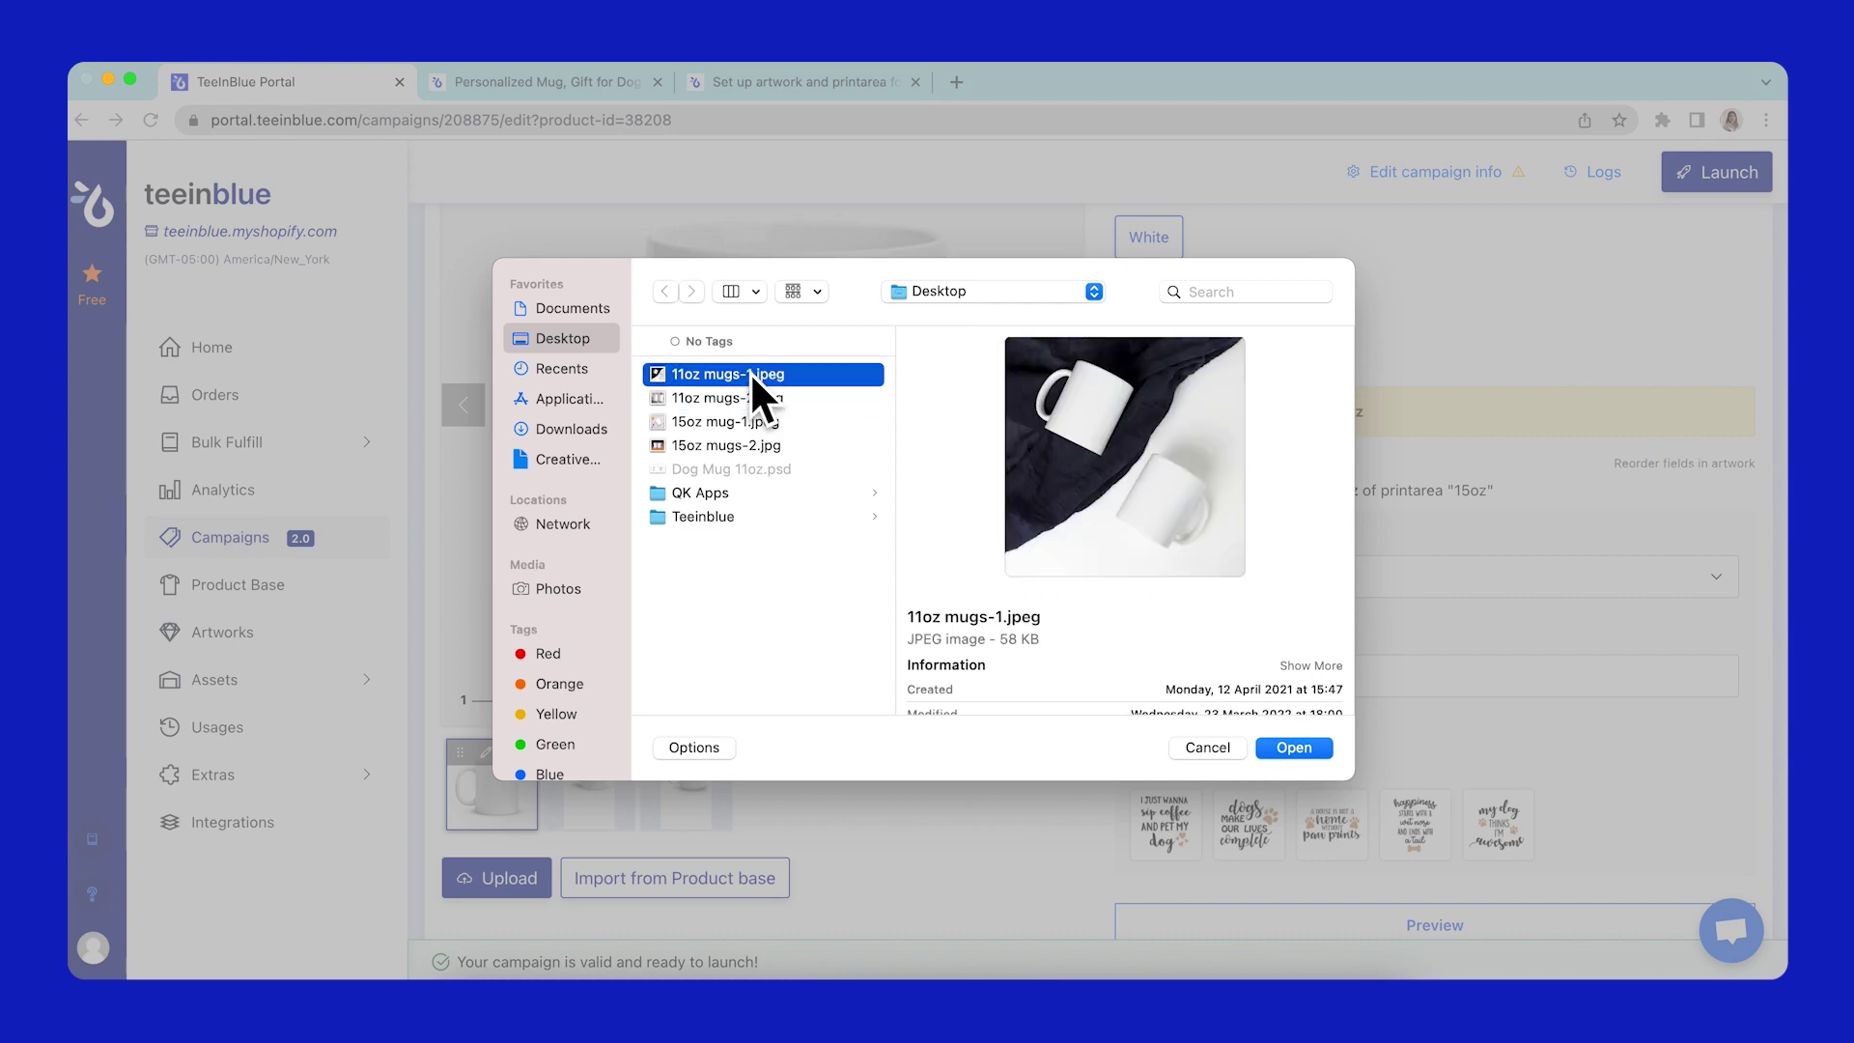
{"action": "left_click", "coordinate": [1300, 745]}
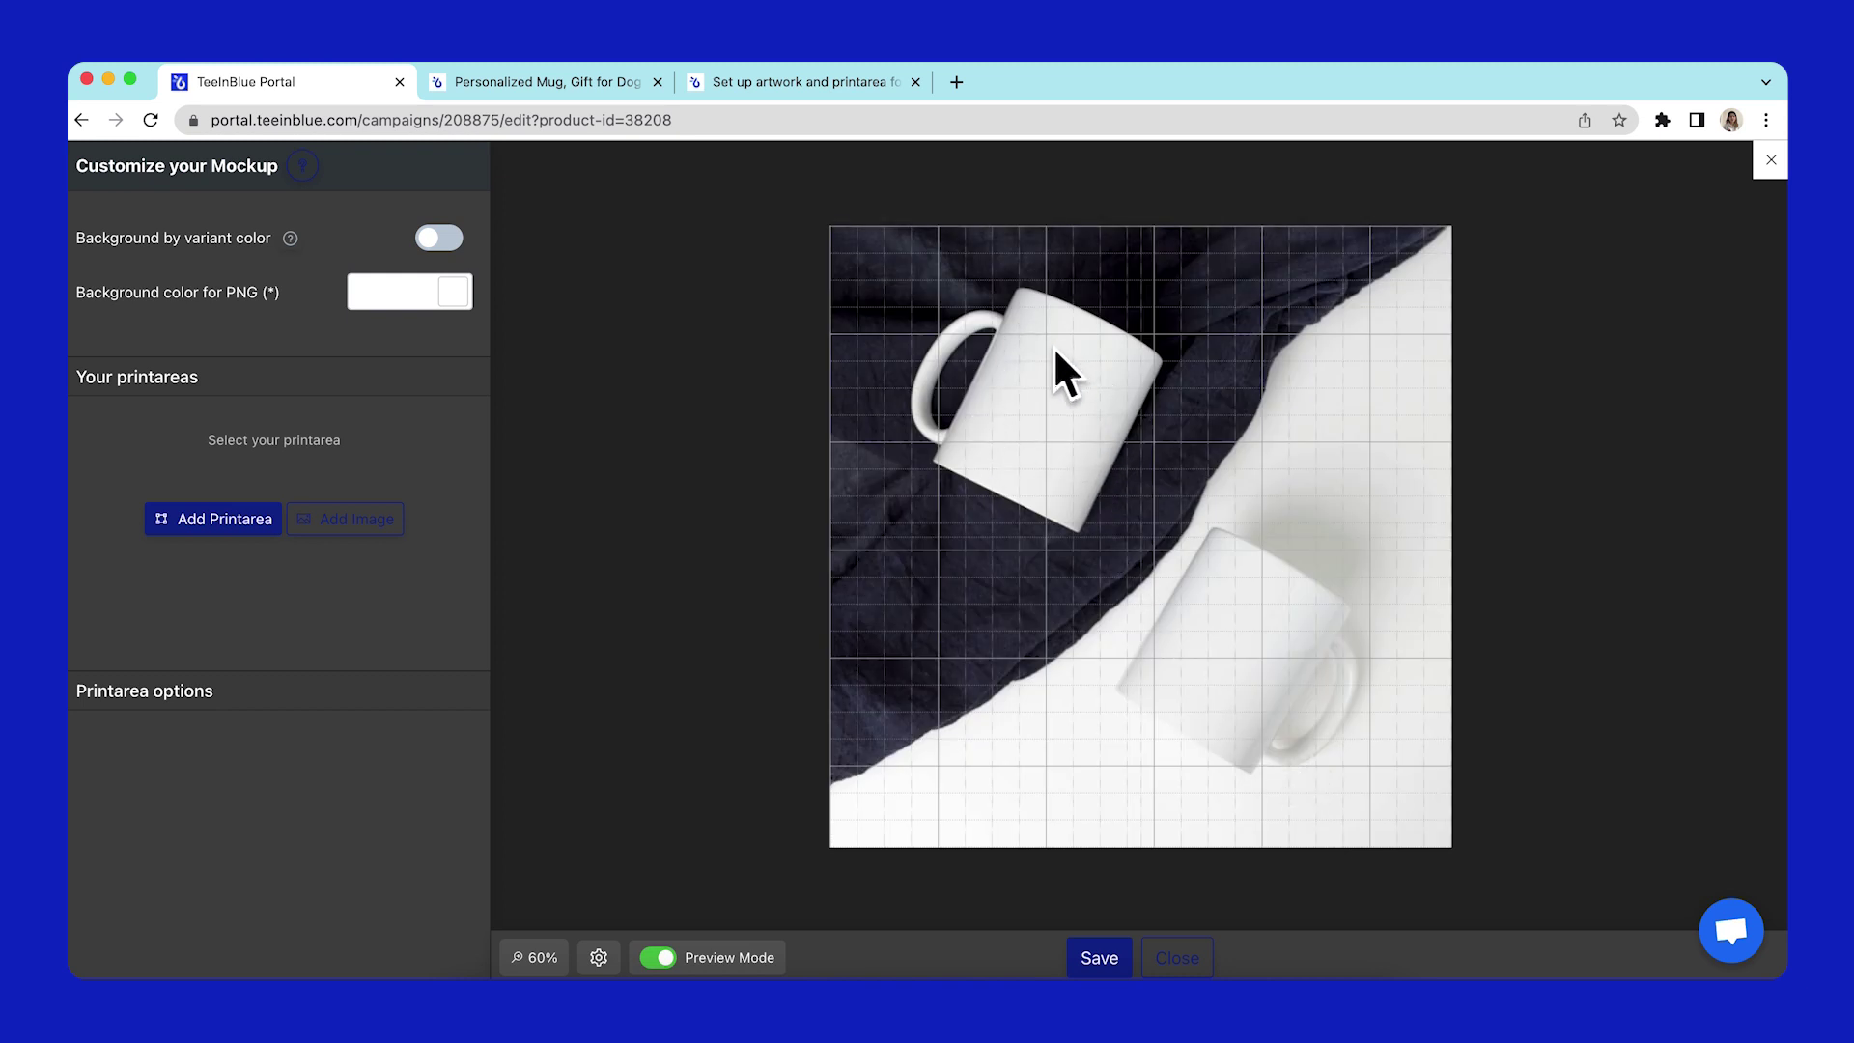
{"action": "left_click", "coordinate": [249, 521]}
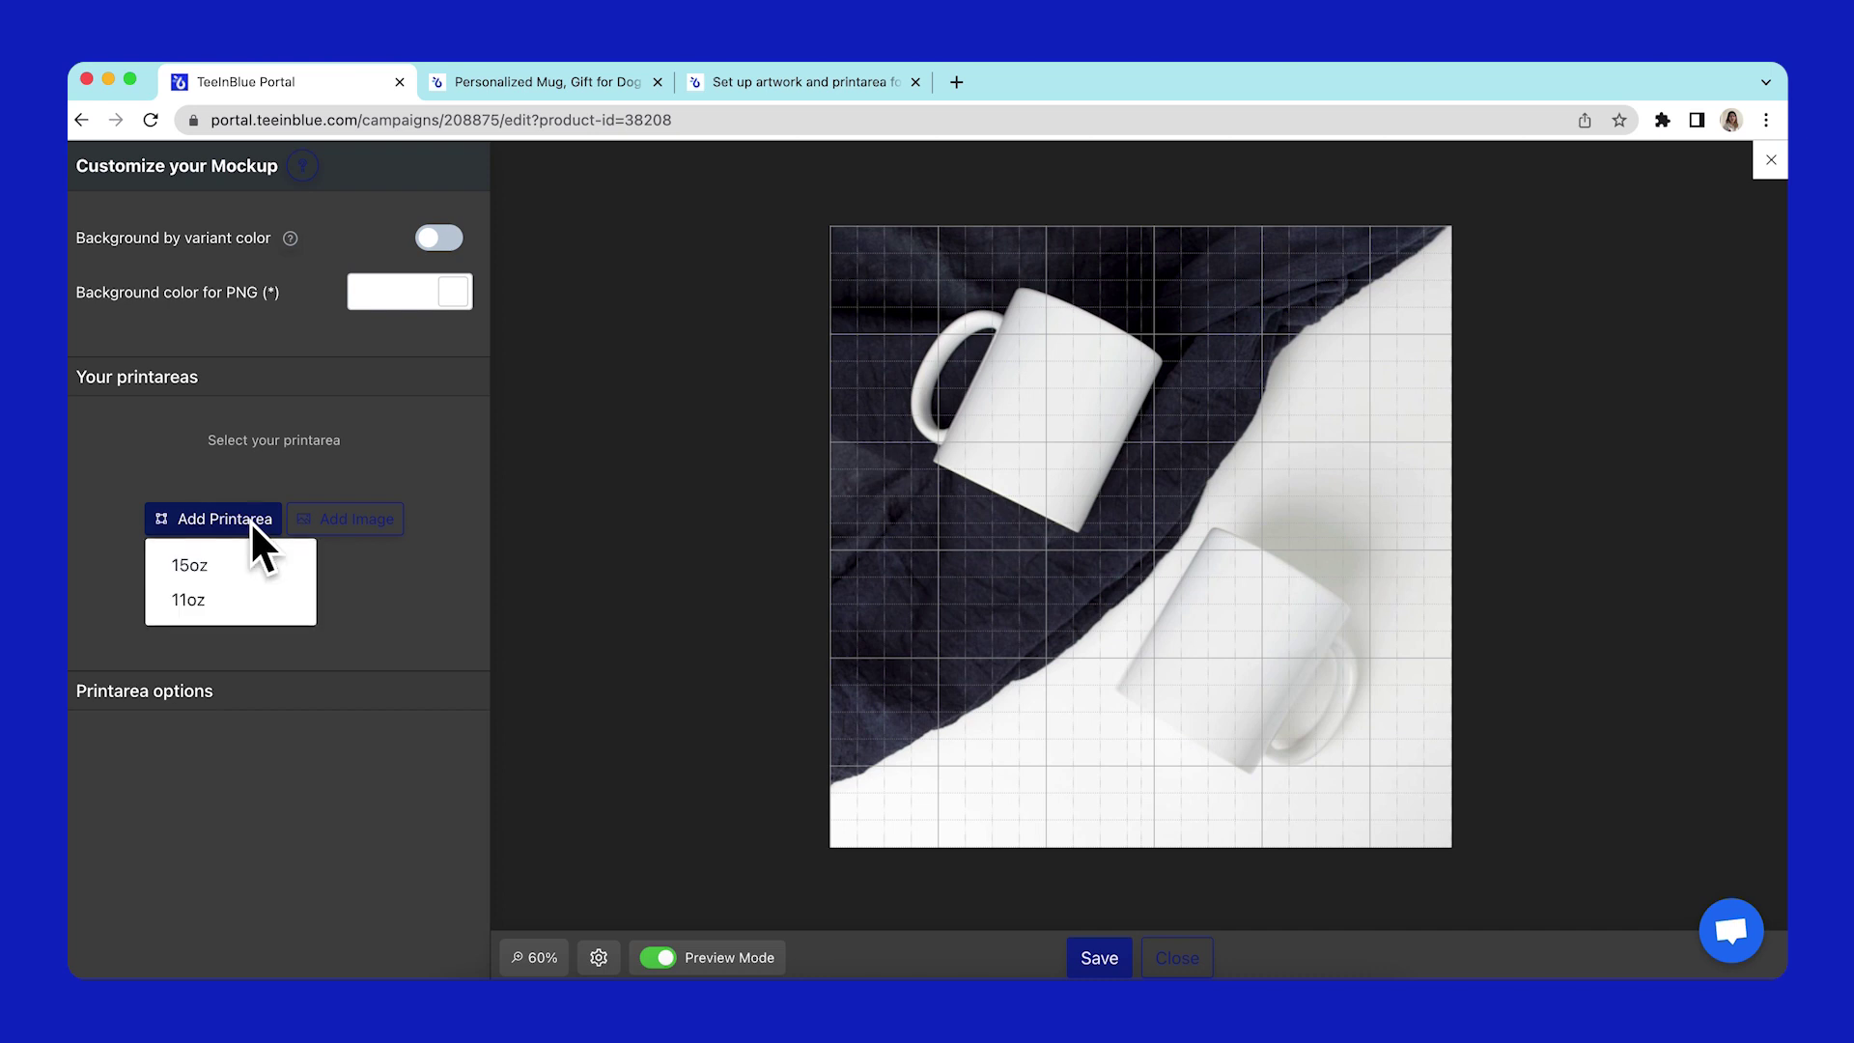
- Add an 11oz print area and fit it over the upper mug, rotated 25deg
{"action": "left_click", "coordinate": [223, 598]}
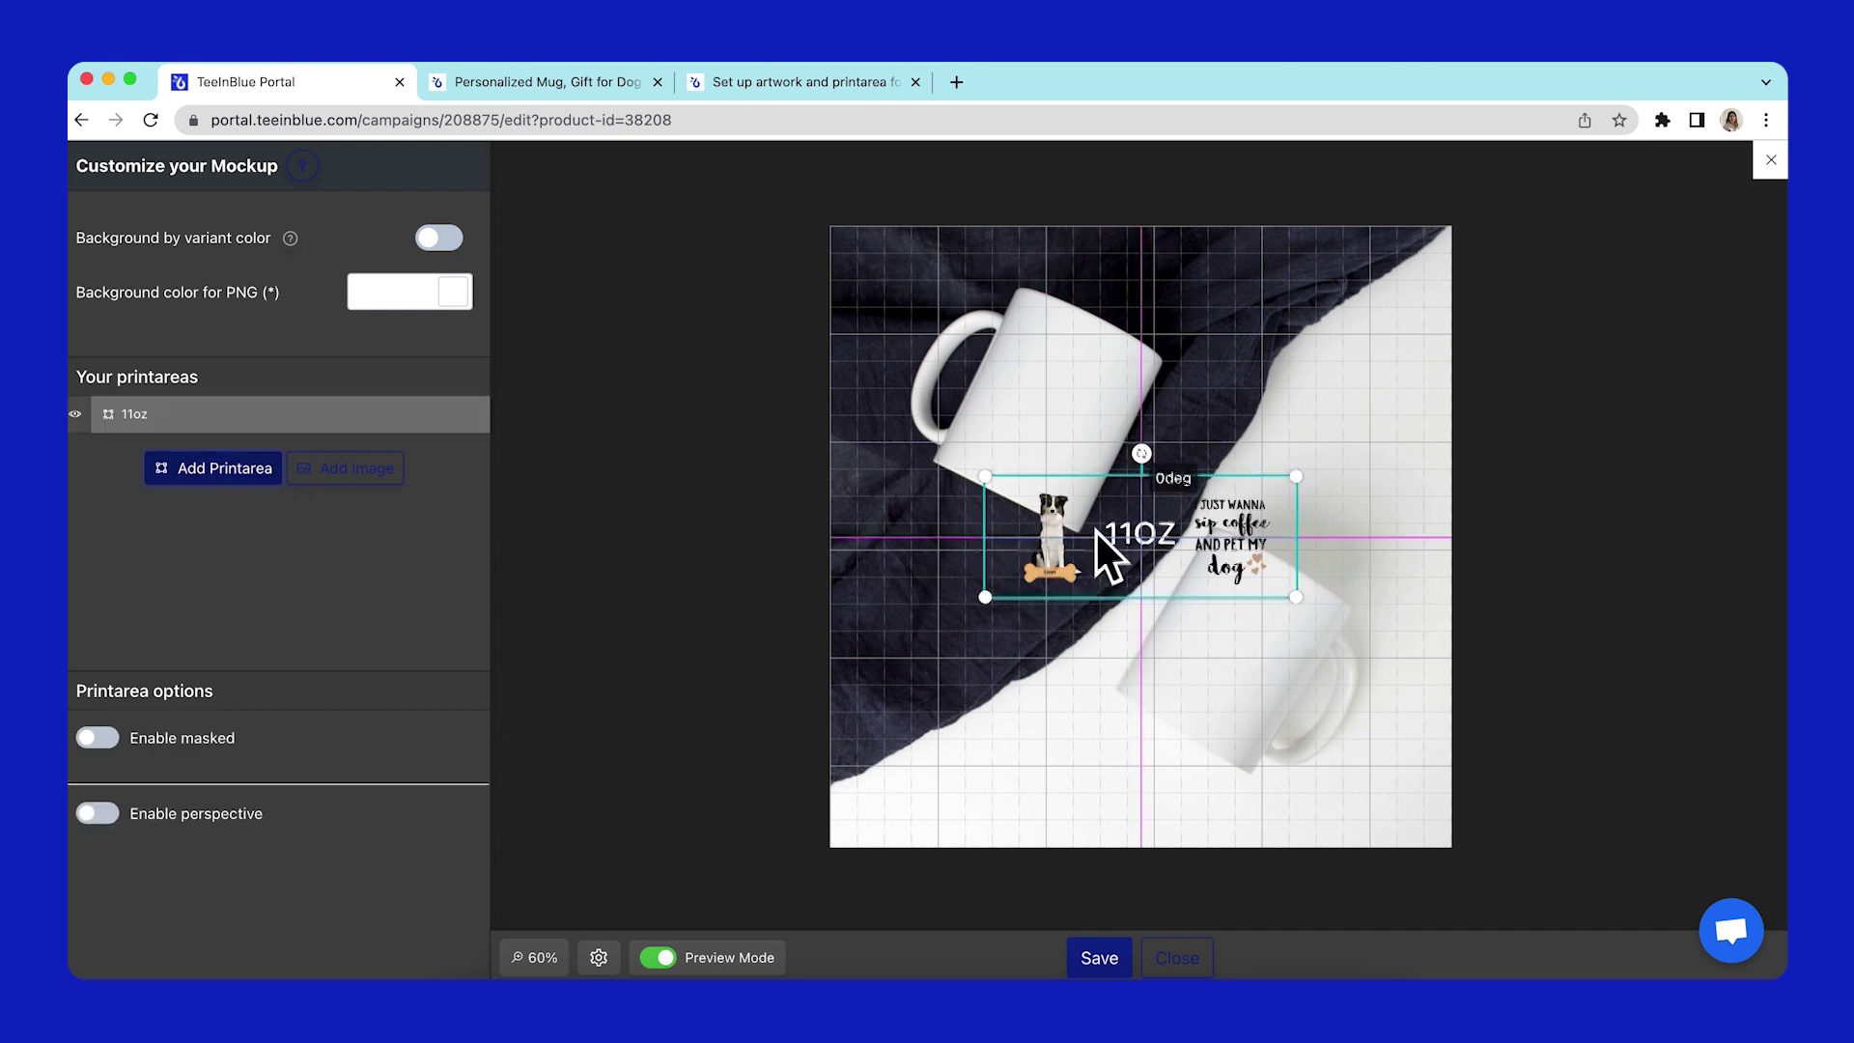
{"action": "left_click_drag", "start_coordinate": [1101, 570], "coordinate": [1097, 425]}
{"action": "left_click_drag", "start_coordinate": [1144, 307], "coordinate": [1183, 305]}
{"action": "left_click_drag", "start_coordinate": [1261, 506], "coordinate": [1427, 687]}
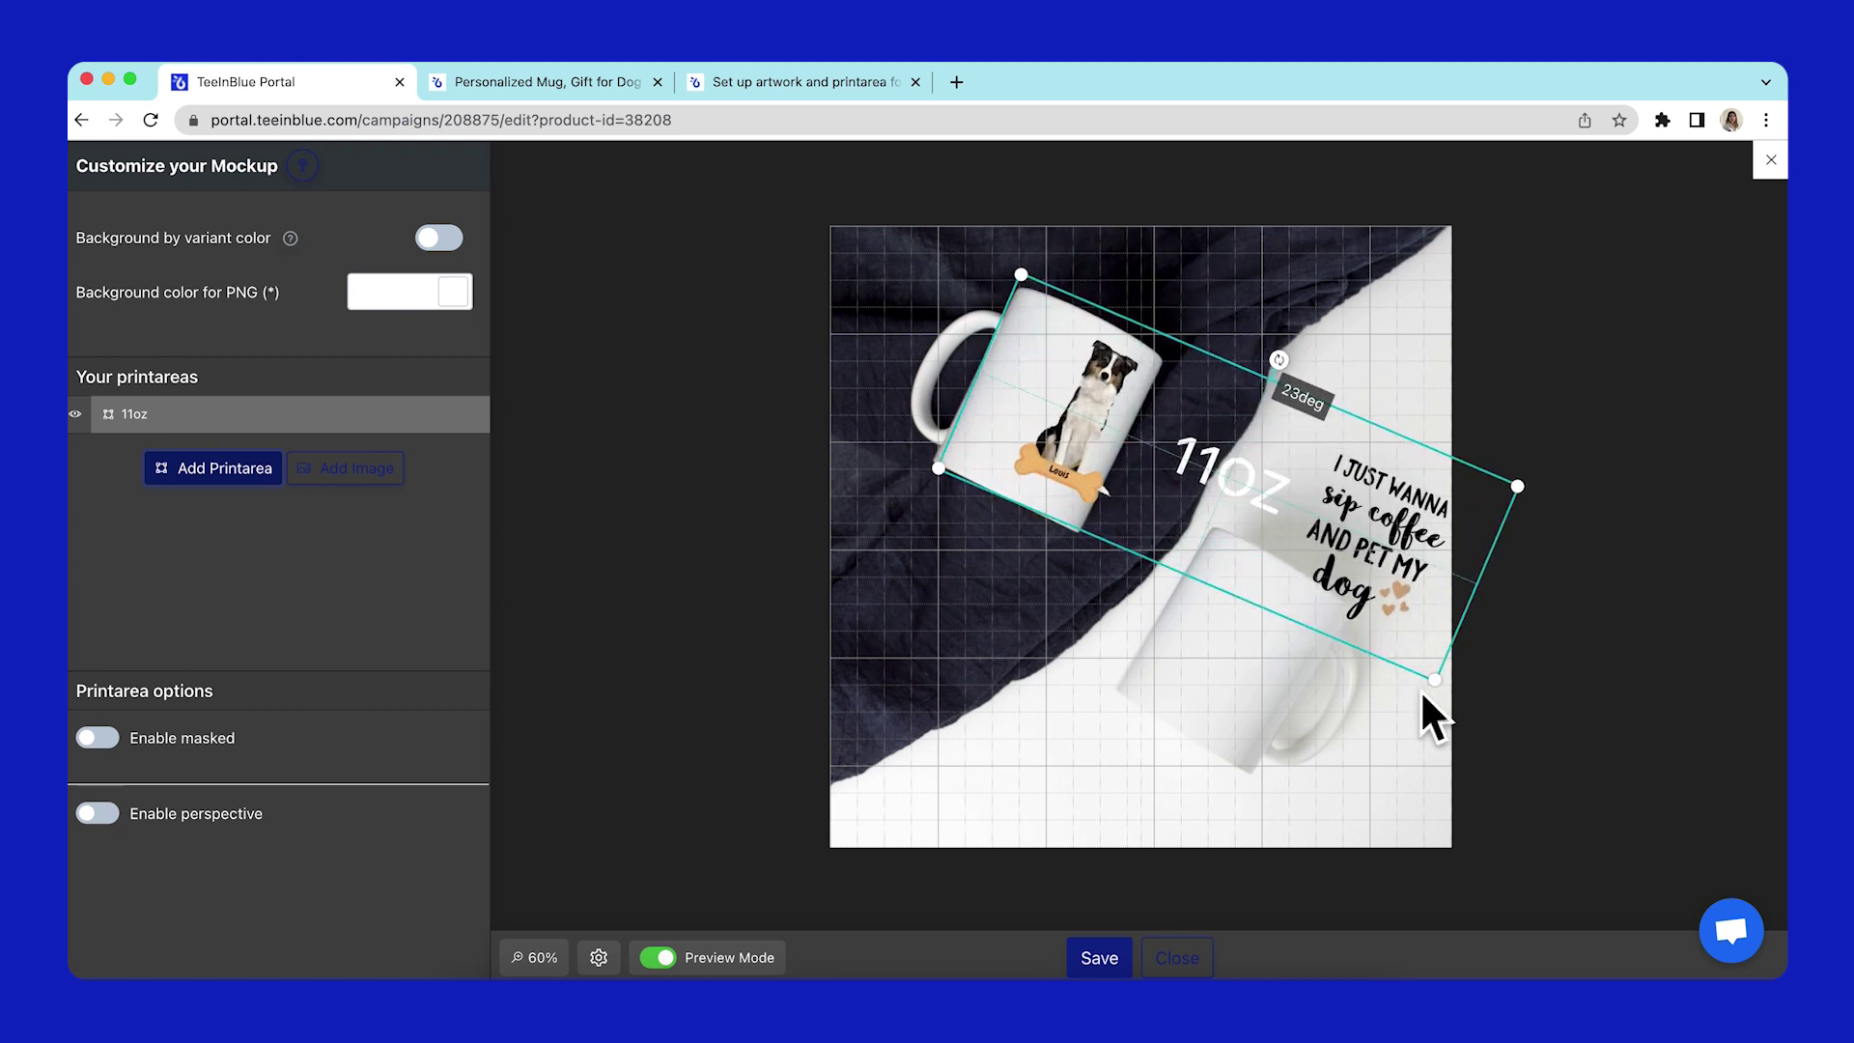
{"action": "mouse_move", "coordinate": [1290, 372]}
{"action": "left_mouse_down"}
{"action": "mouse_move", "coordinate": [1309, 376]}
{"action": "mouse_move", "coordinate": [1260, 371]}
{"action": "left_mouse_up"}
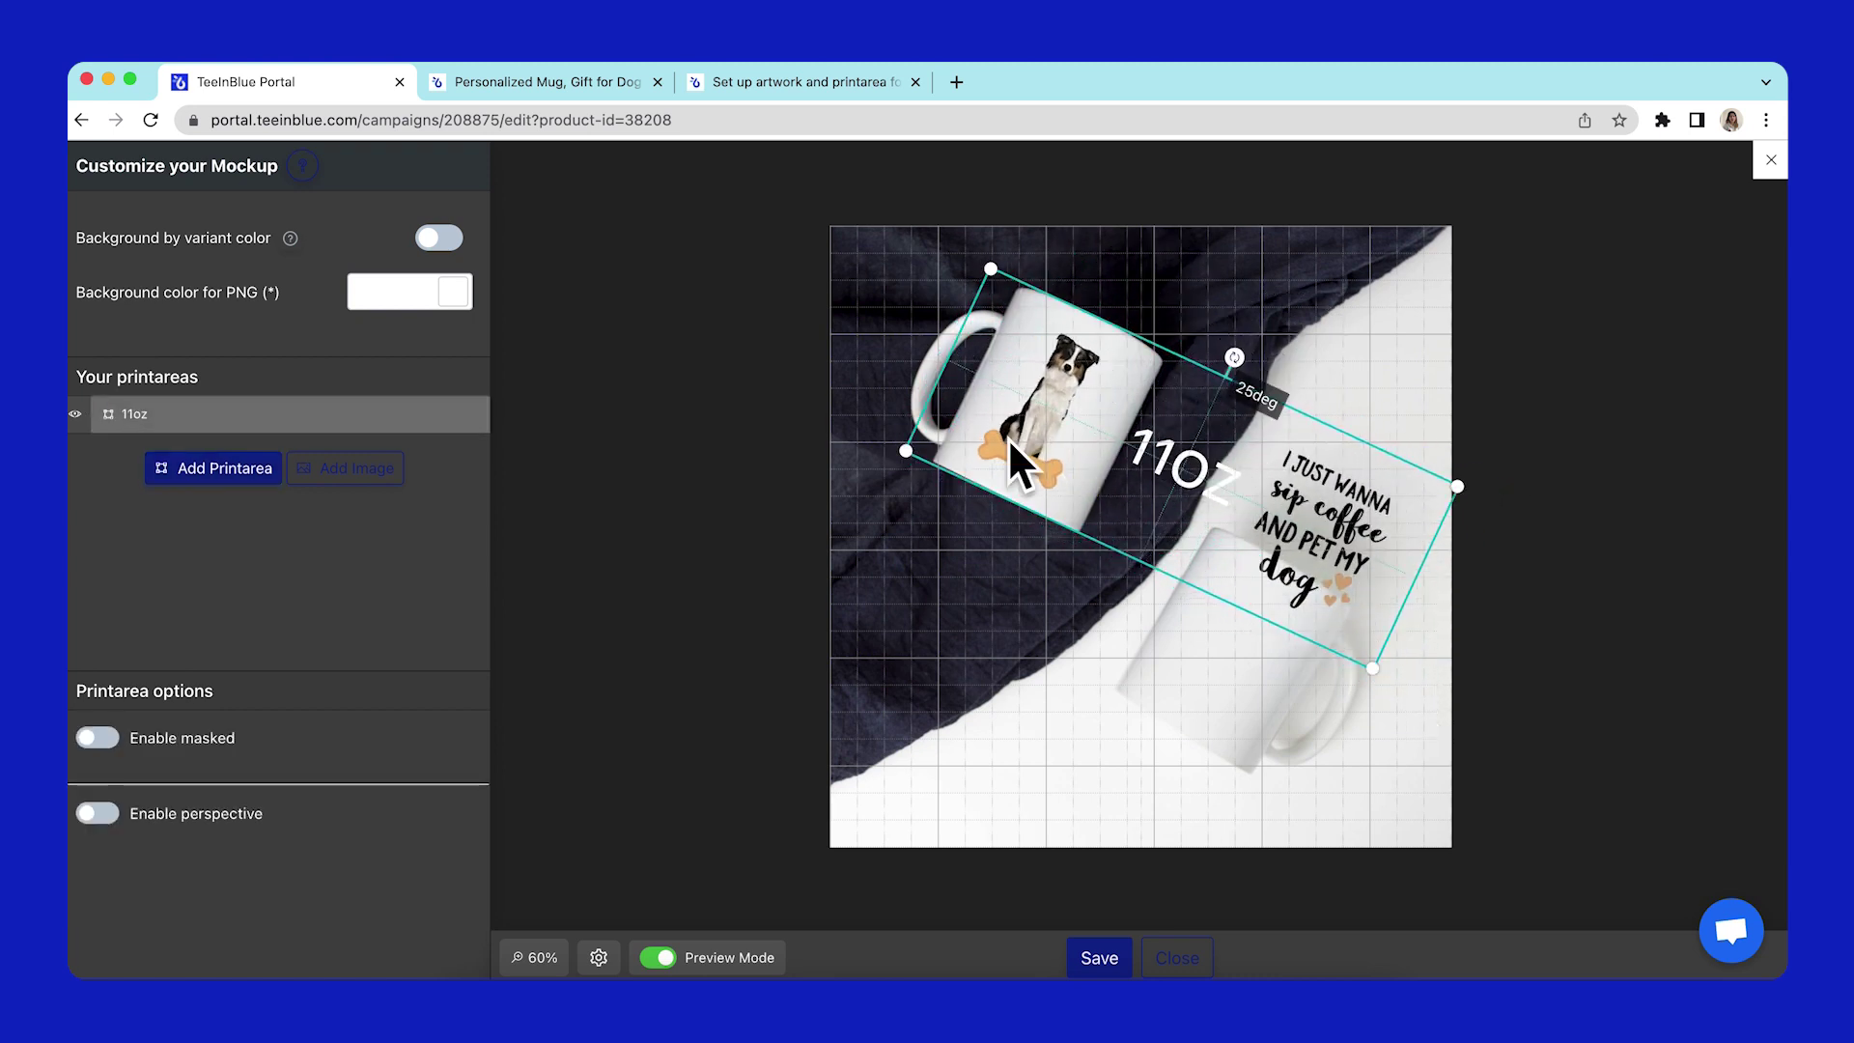
- Enable masking and trim the mask so the dog artwork shows only on the upper mug
{"action": "left_click", "coordinate": [100, 739]}
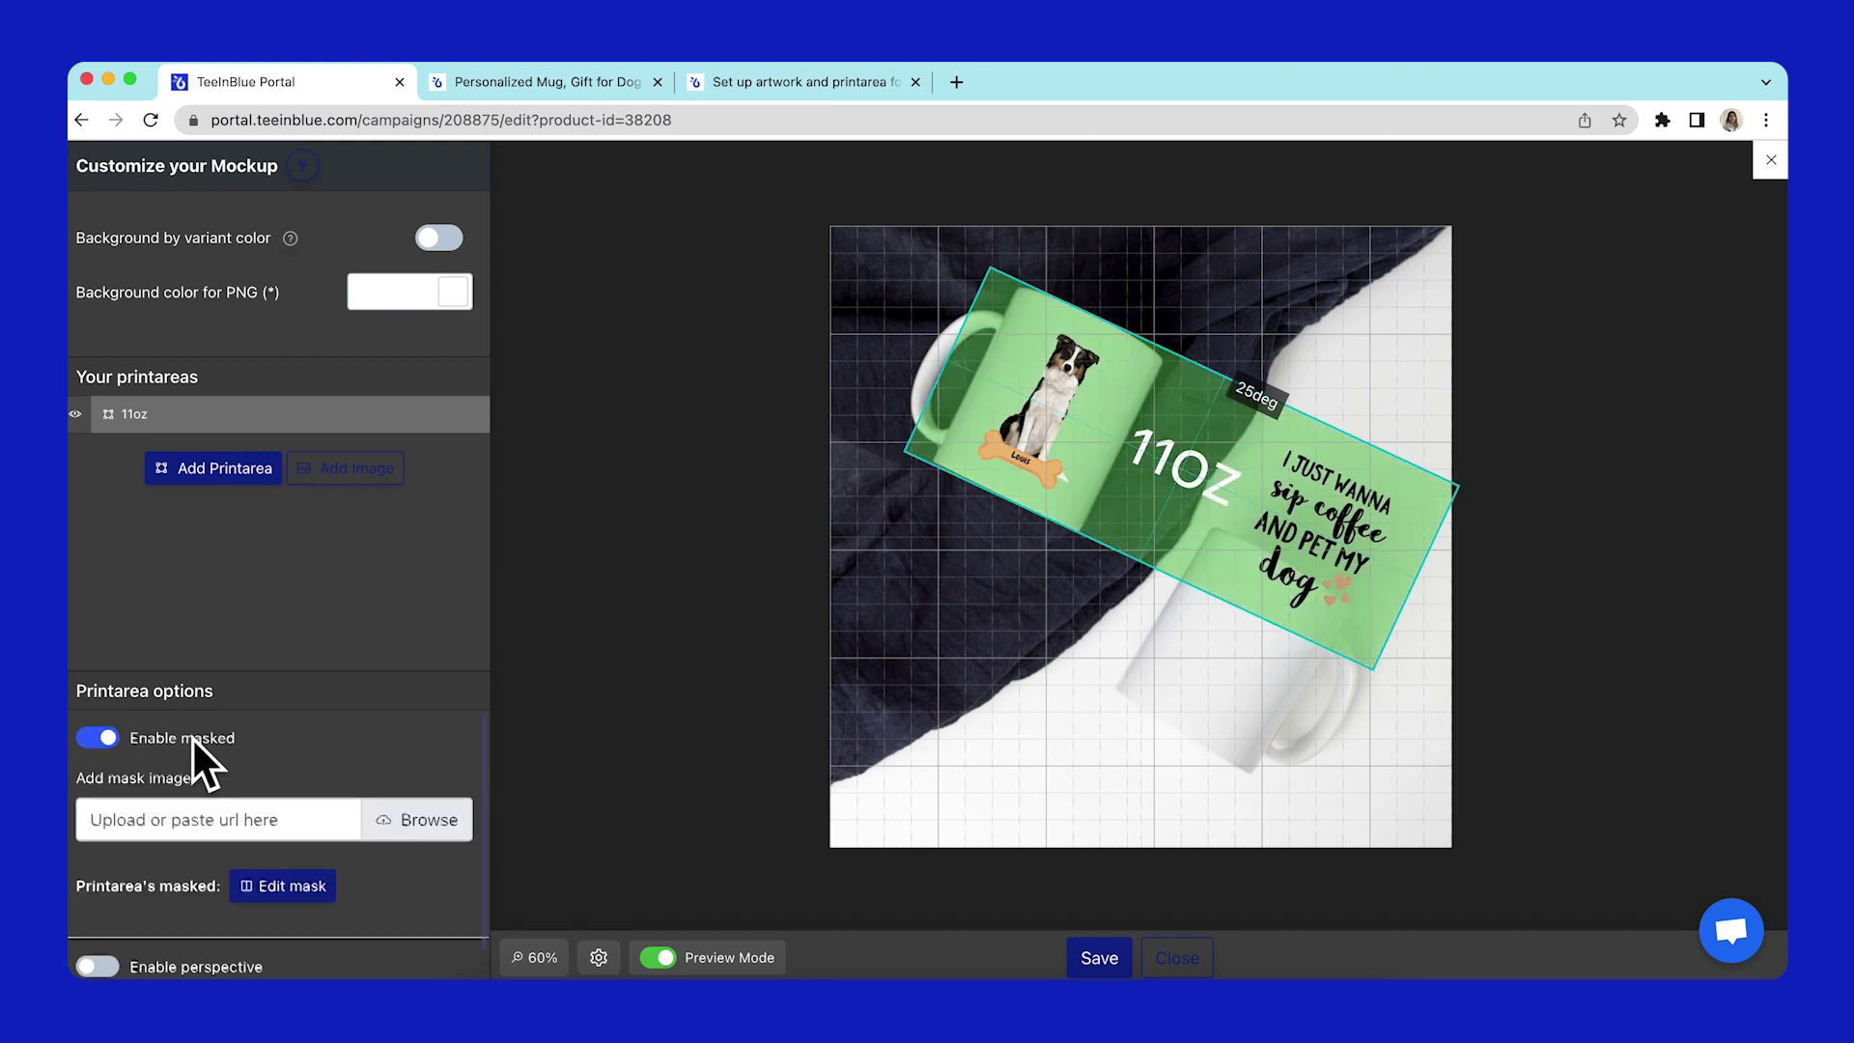
{"action": "scroll", "coordinate": [206, 757], "scroll_direction": "down", "scroll_amount": 1}
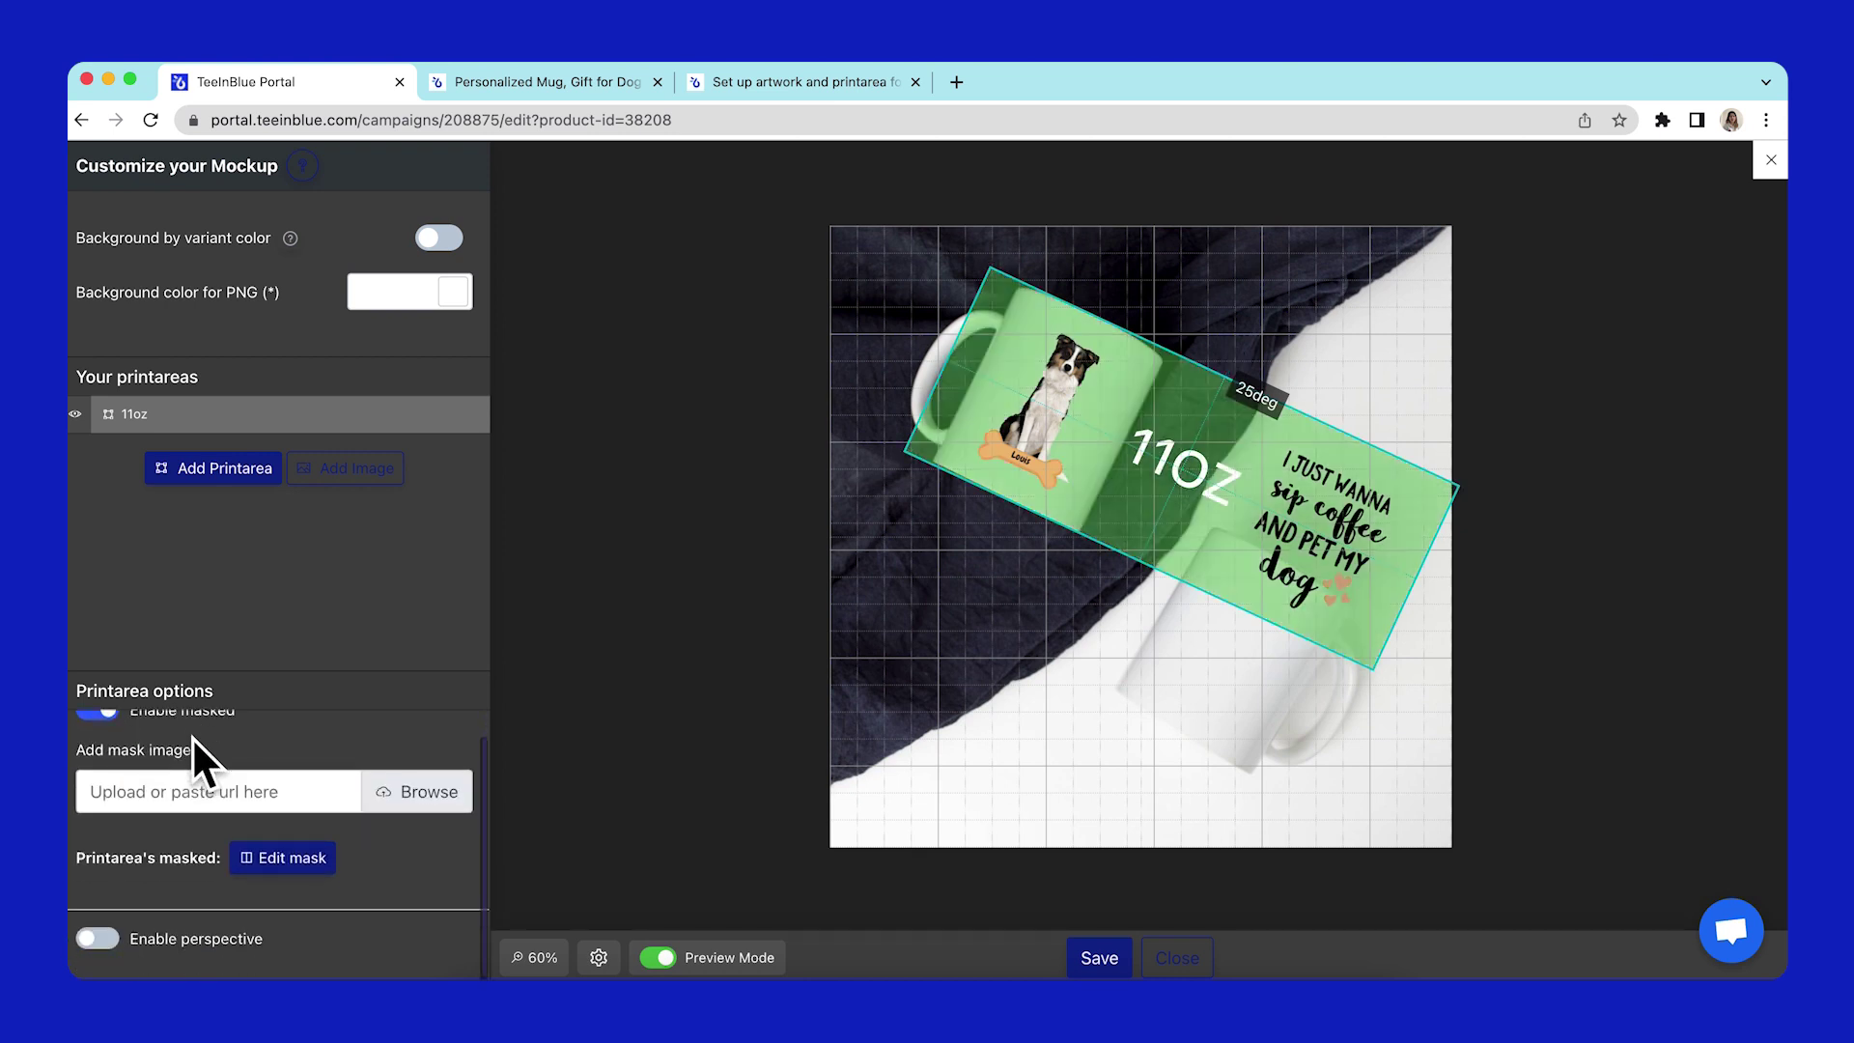
{"action": "left_click", "coordinate": [300, 861]}
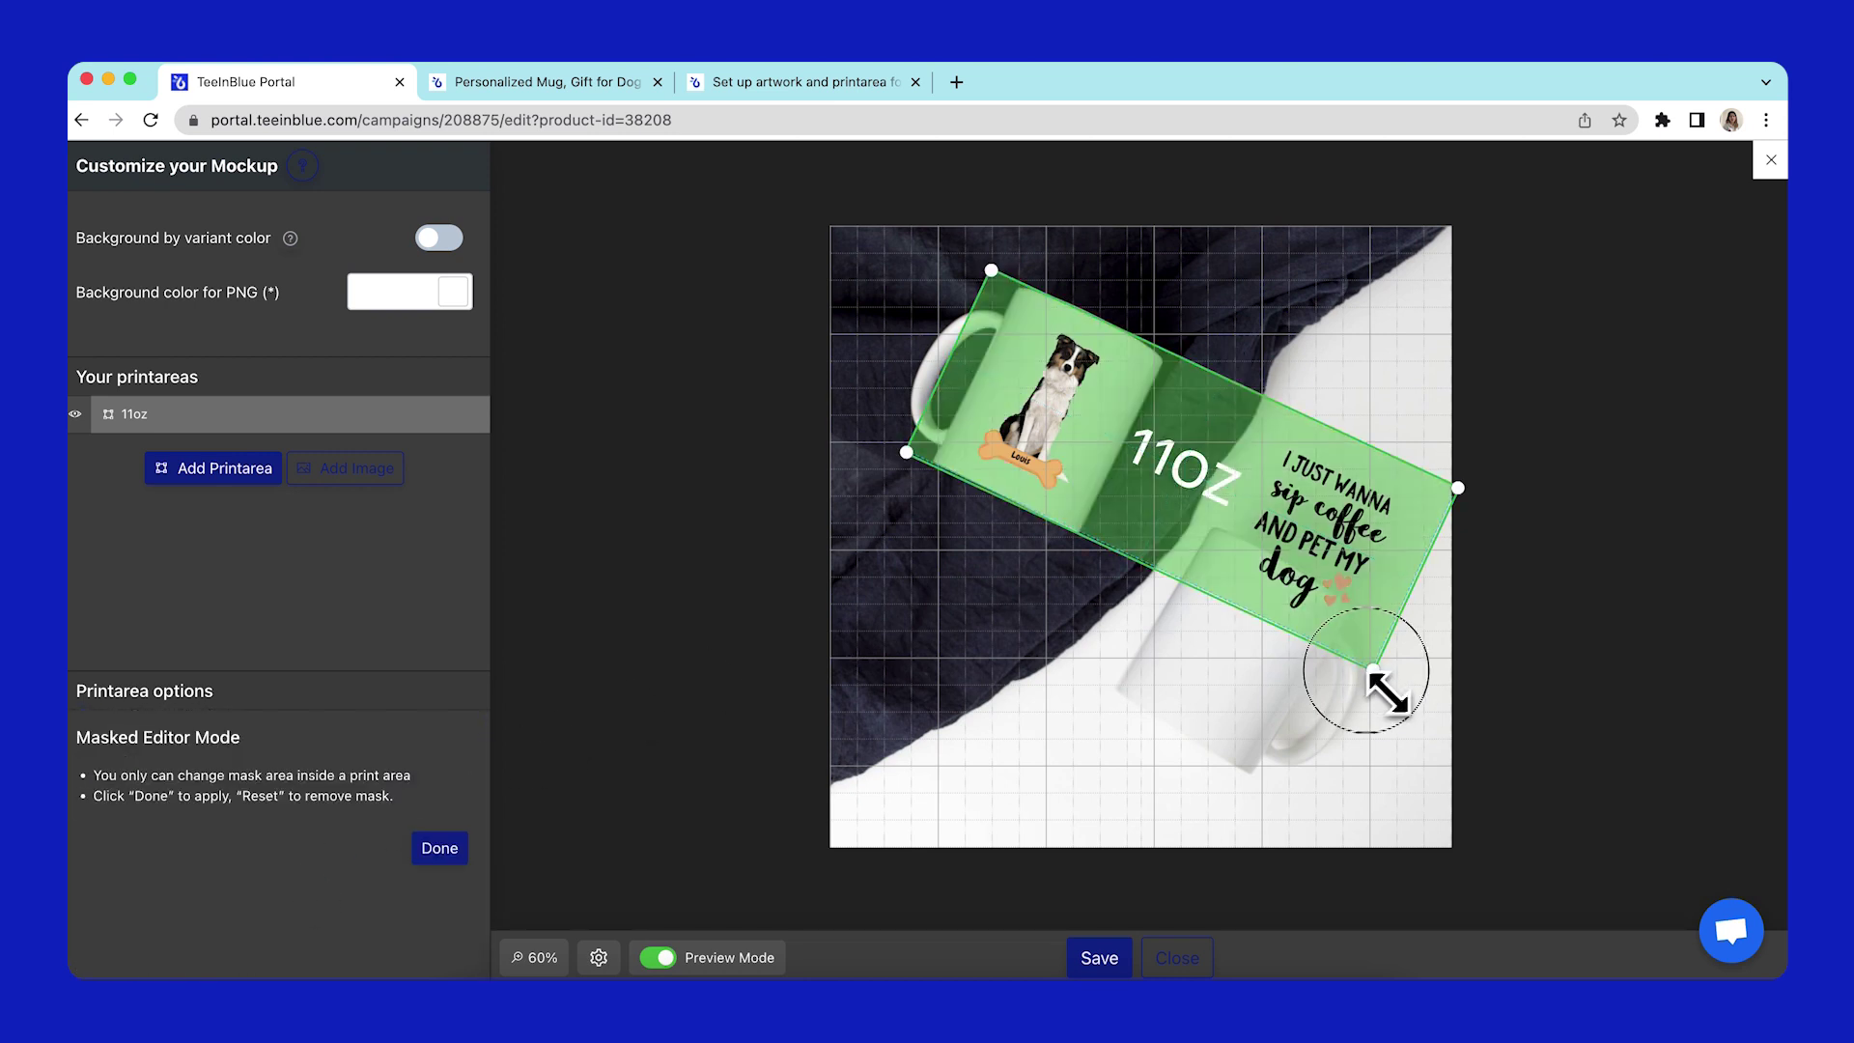
{"action": "left_click_drag", "start_coordinate": [1374, 670], "coordinate": [1040, 679]}
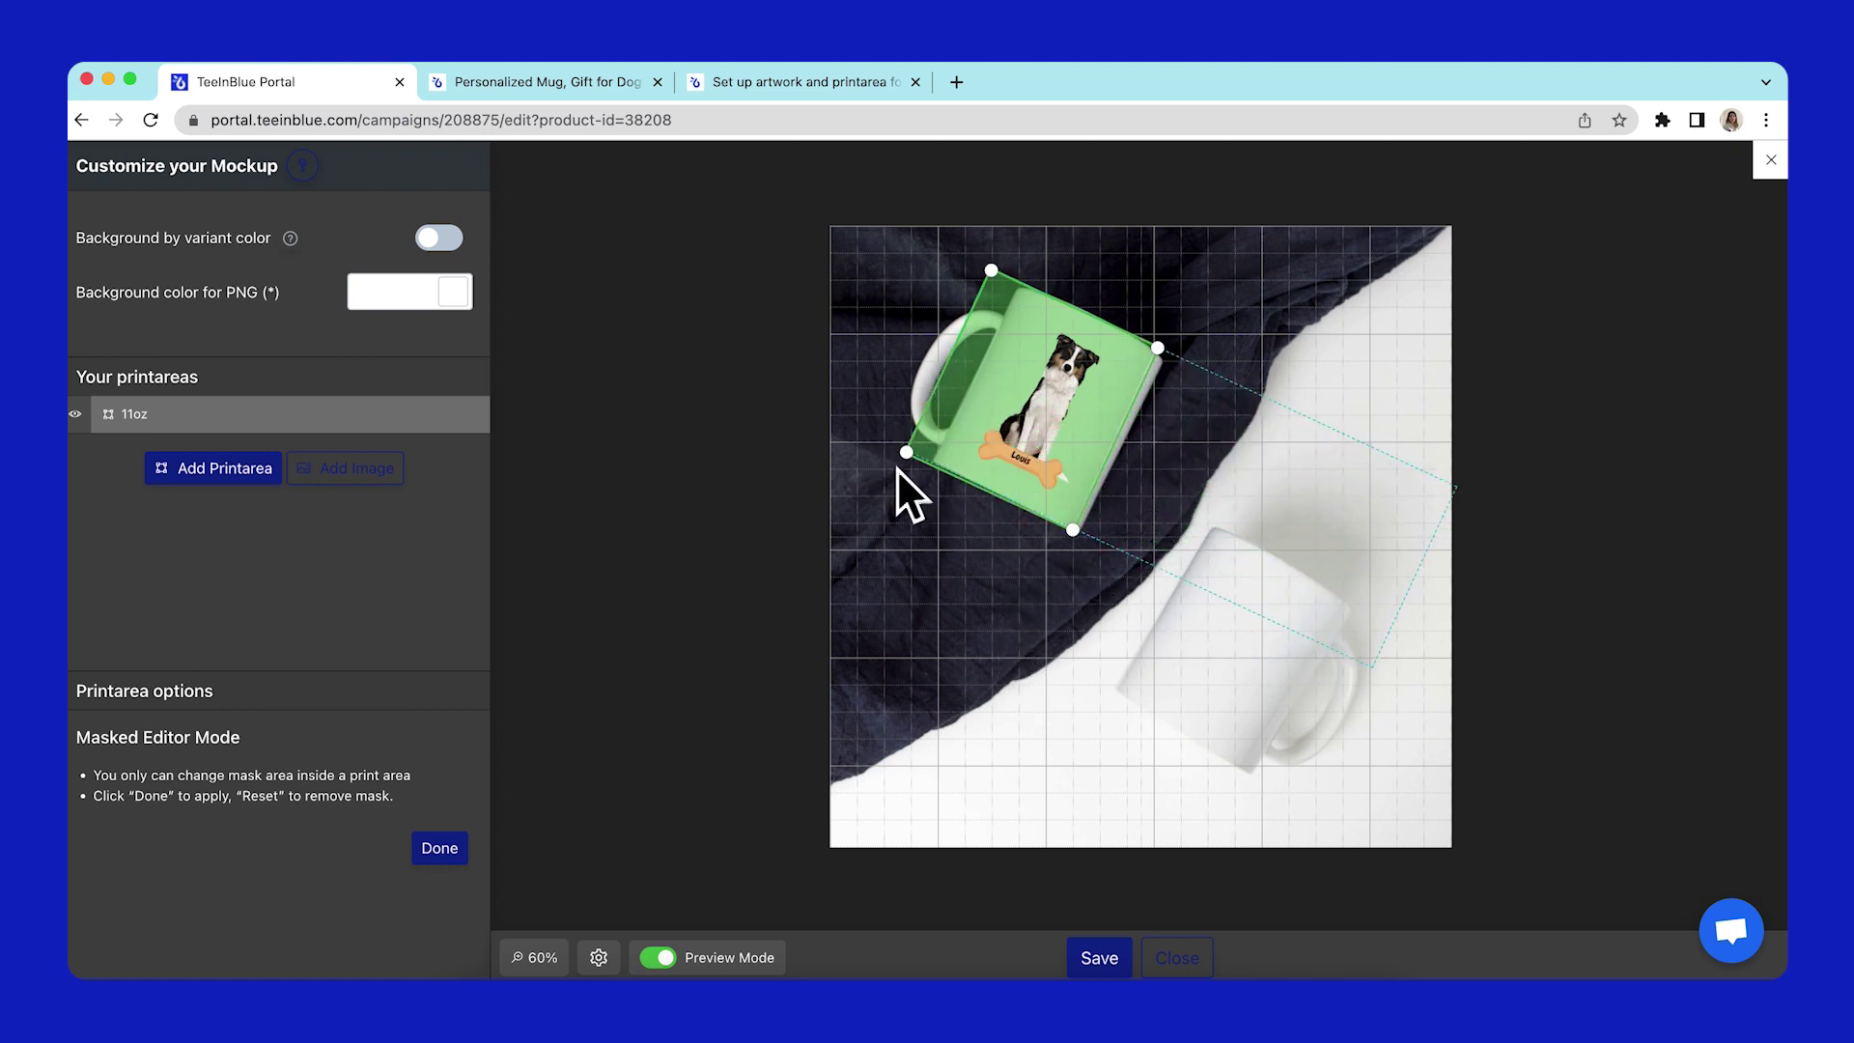
{"action": "left_click_drag", "start_coordinate": [906, 451], "coordinate": [908, 454]}
{"action": "left_click_drag", "start_coordinate": [930, 465], "coordinate": [934, 466]}
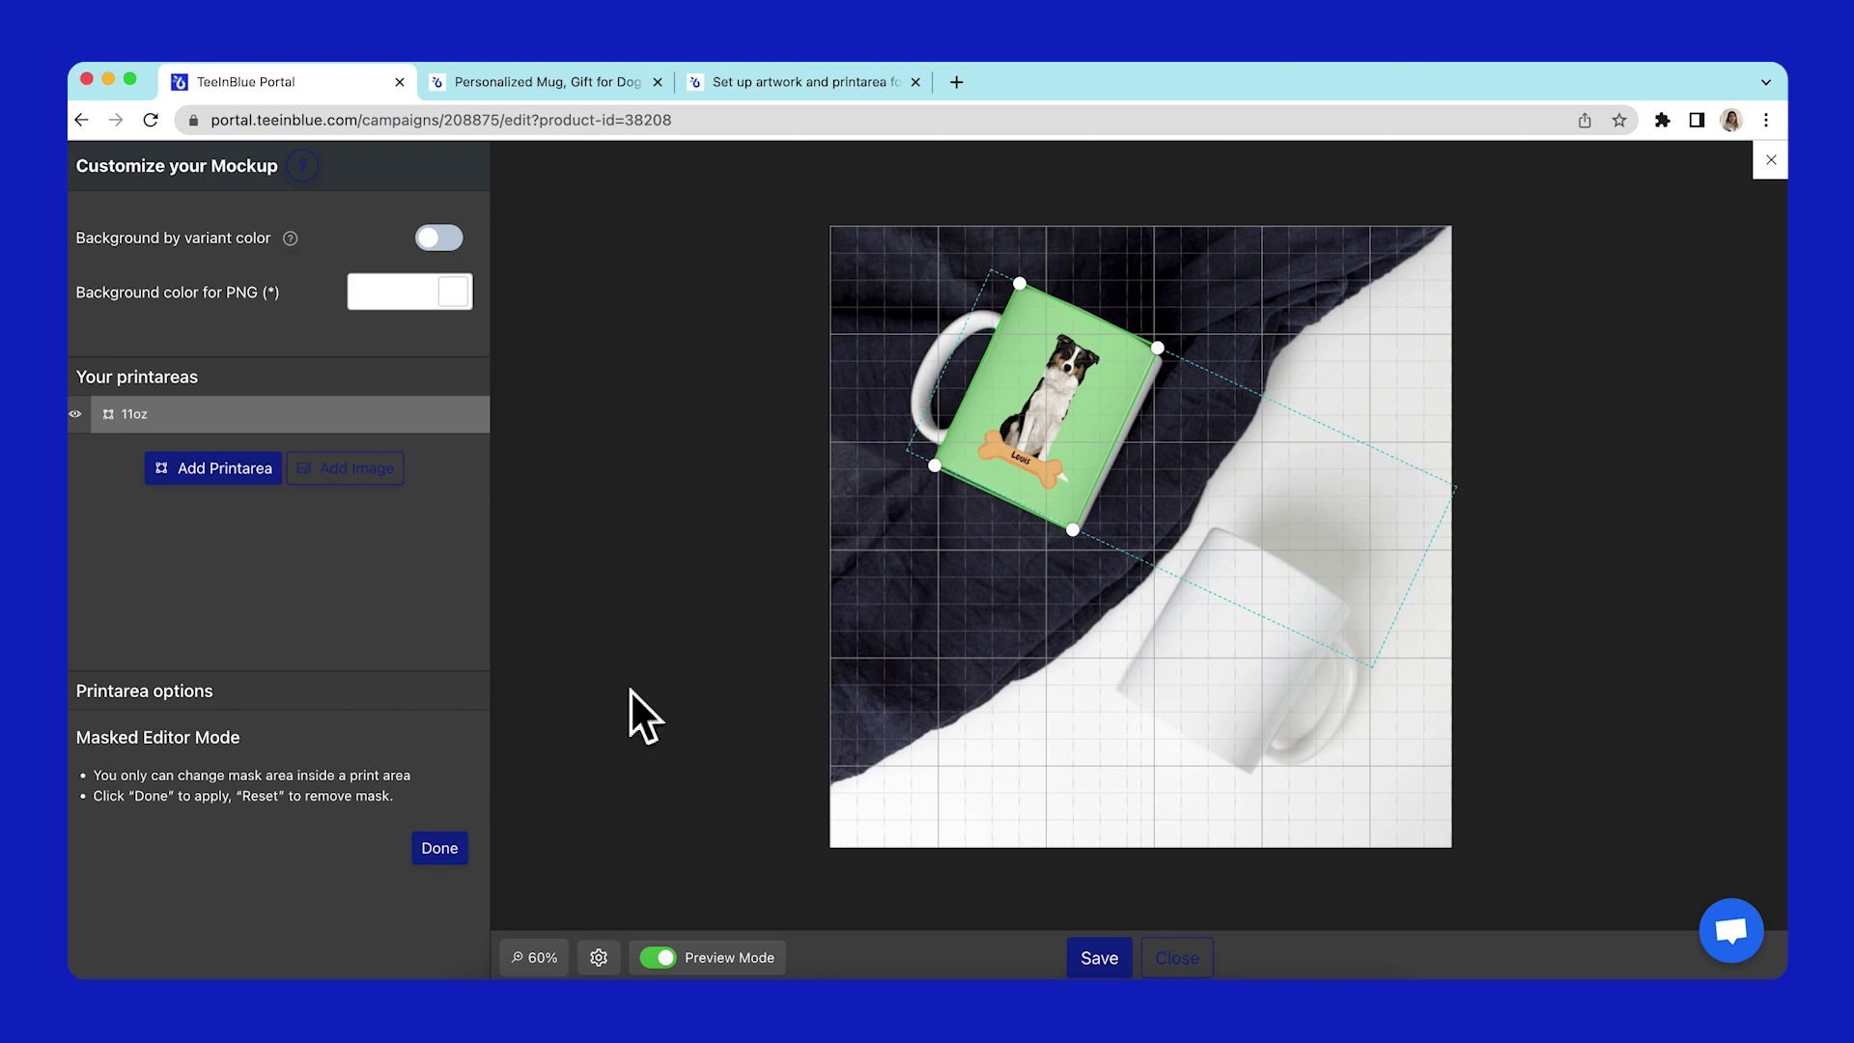
{"action": "left_click", "coordinate": [446, 850]}
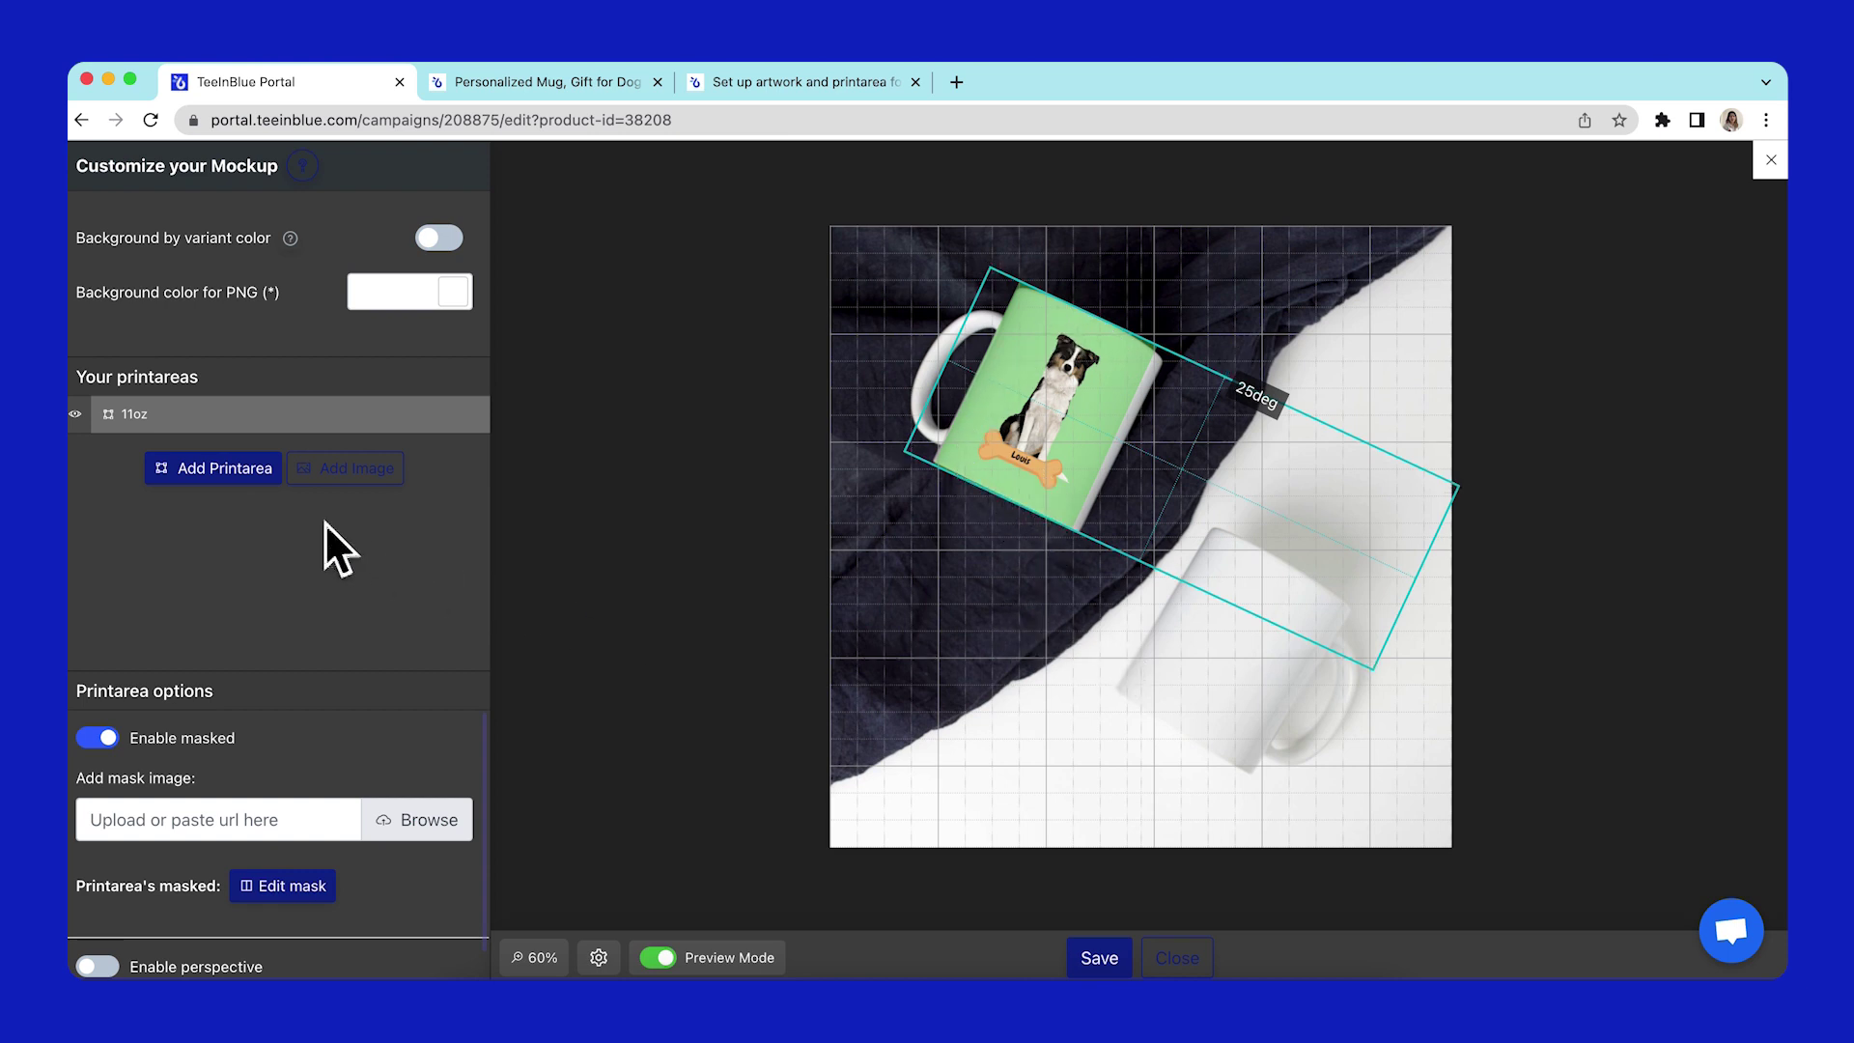
{"action": "left_click", "coordinate": [243, 474]}
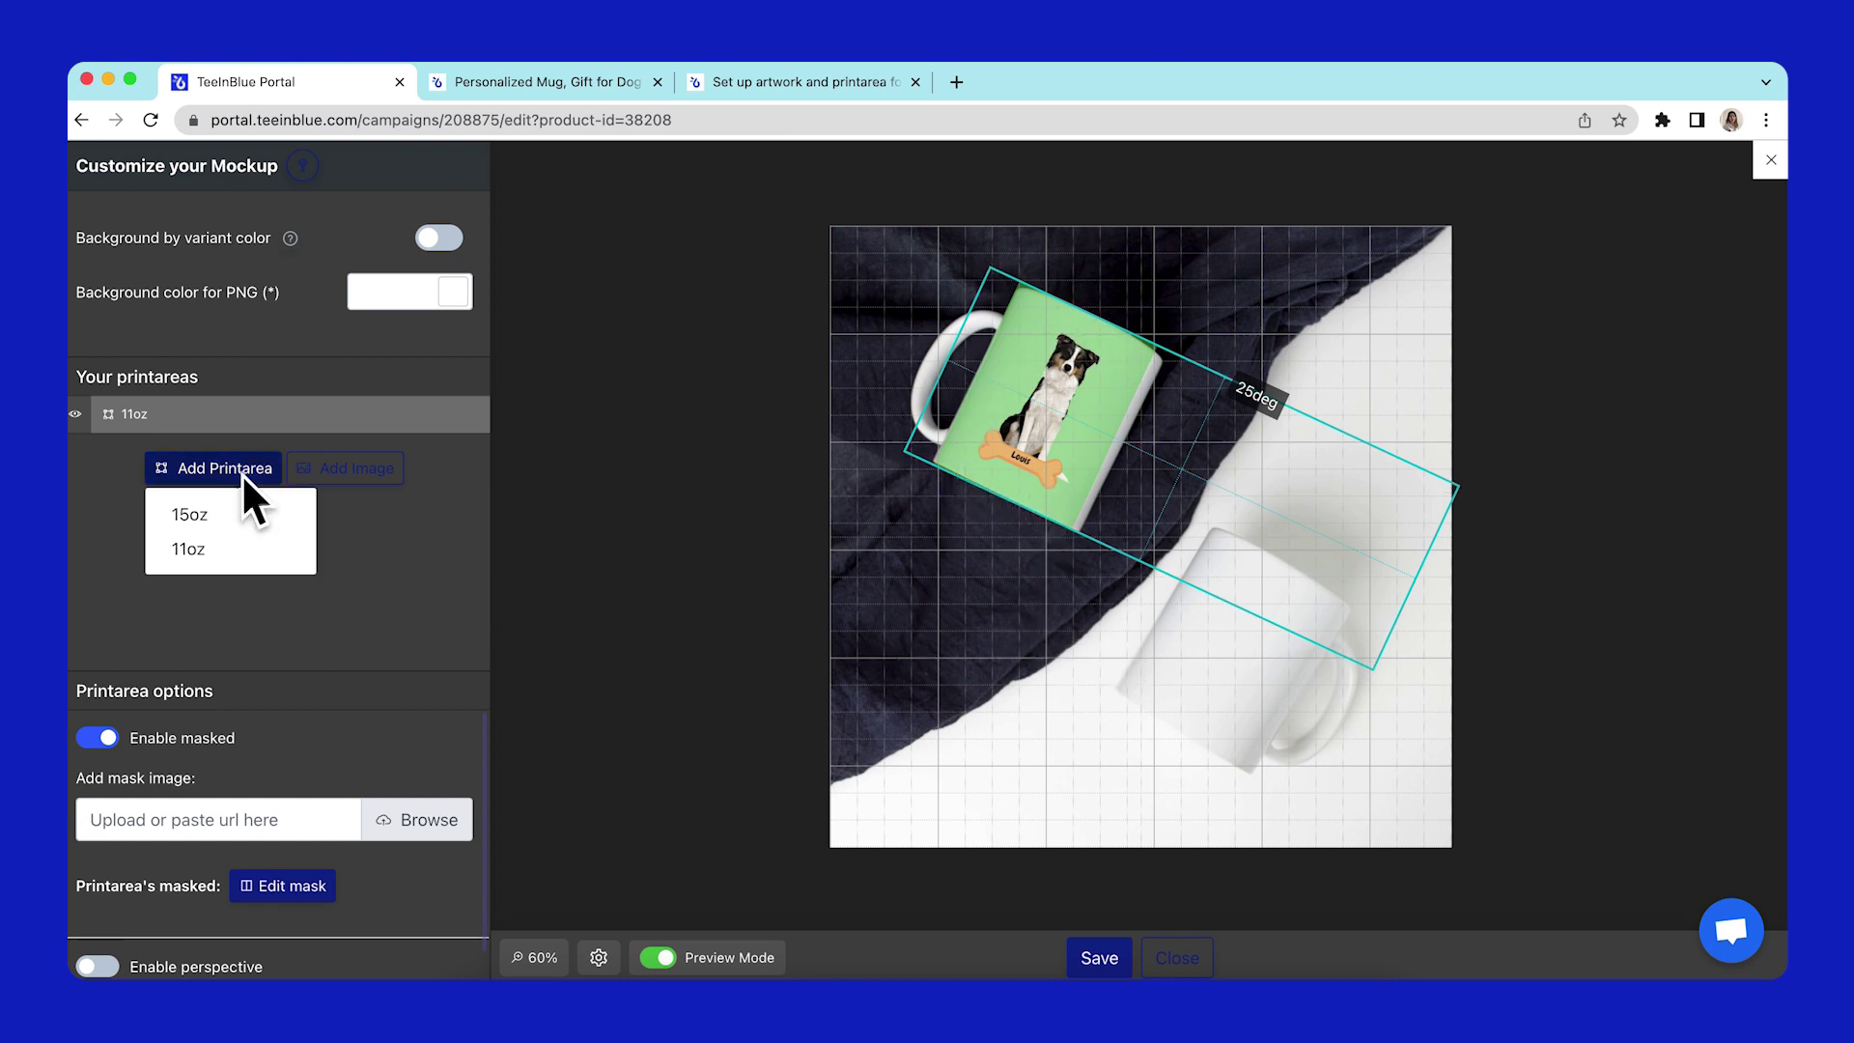
- Add a second 11oz print area, rotated 31deg and enlarged over the lower mug
{"action": "left_click", "coordinate": [202, 541]}
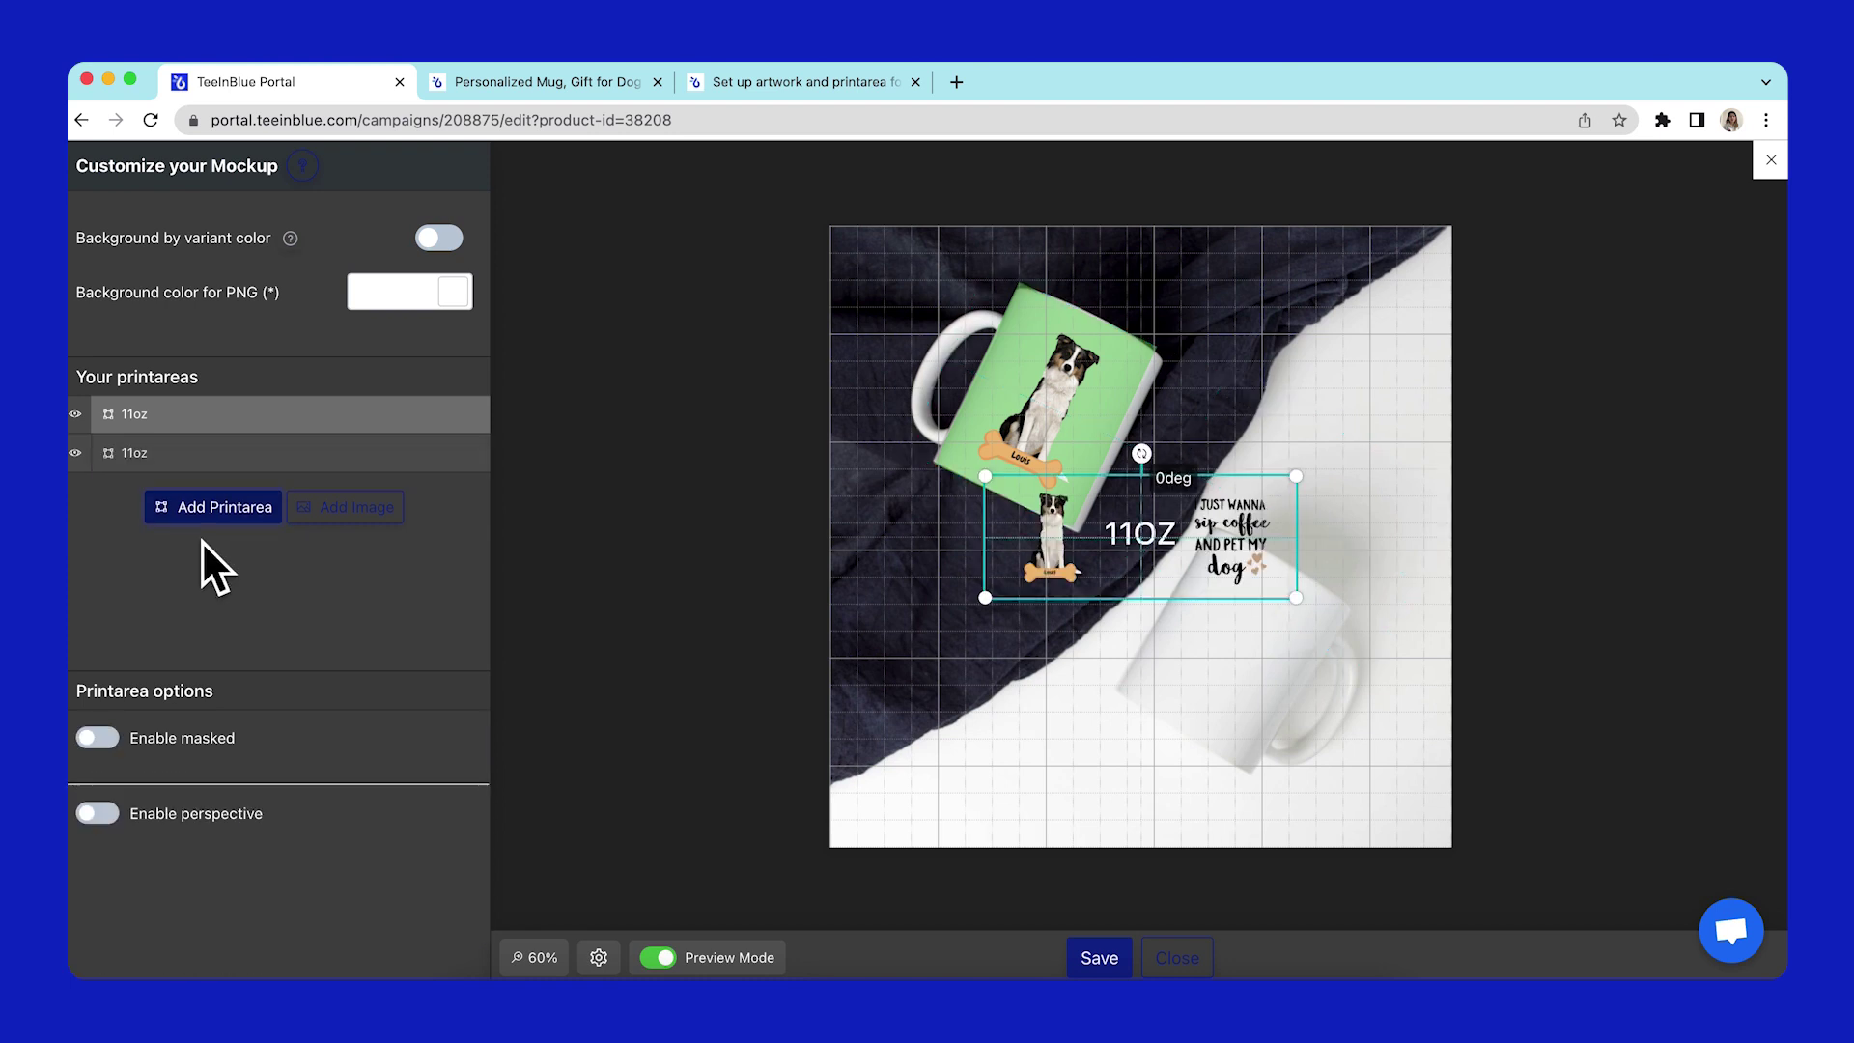
{"action": "left_click_drag", "start_coordinate": [1255, 534], "coordinate": [1235, 639]}
{"action": "left_click_drag", "start_coordinate": [1120, 558], "coordinate": [1171, 543]}
{"action": "left_click_drag", "start_coordinate": [1018, 512], "coordinate": [909, 352]}
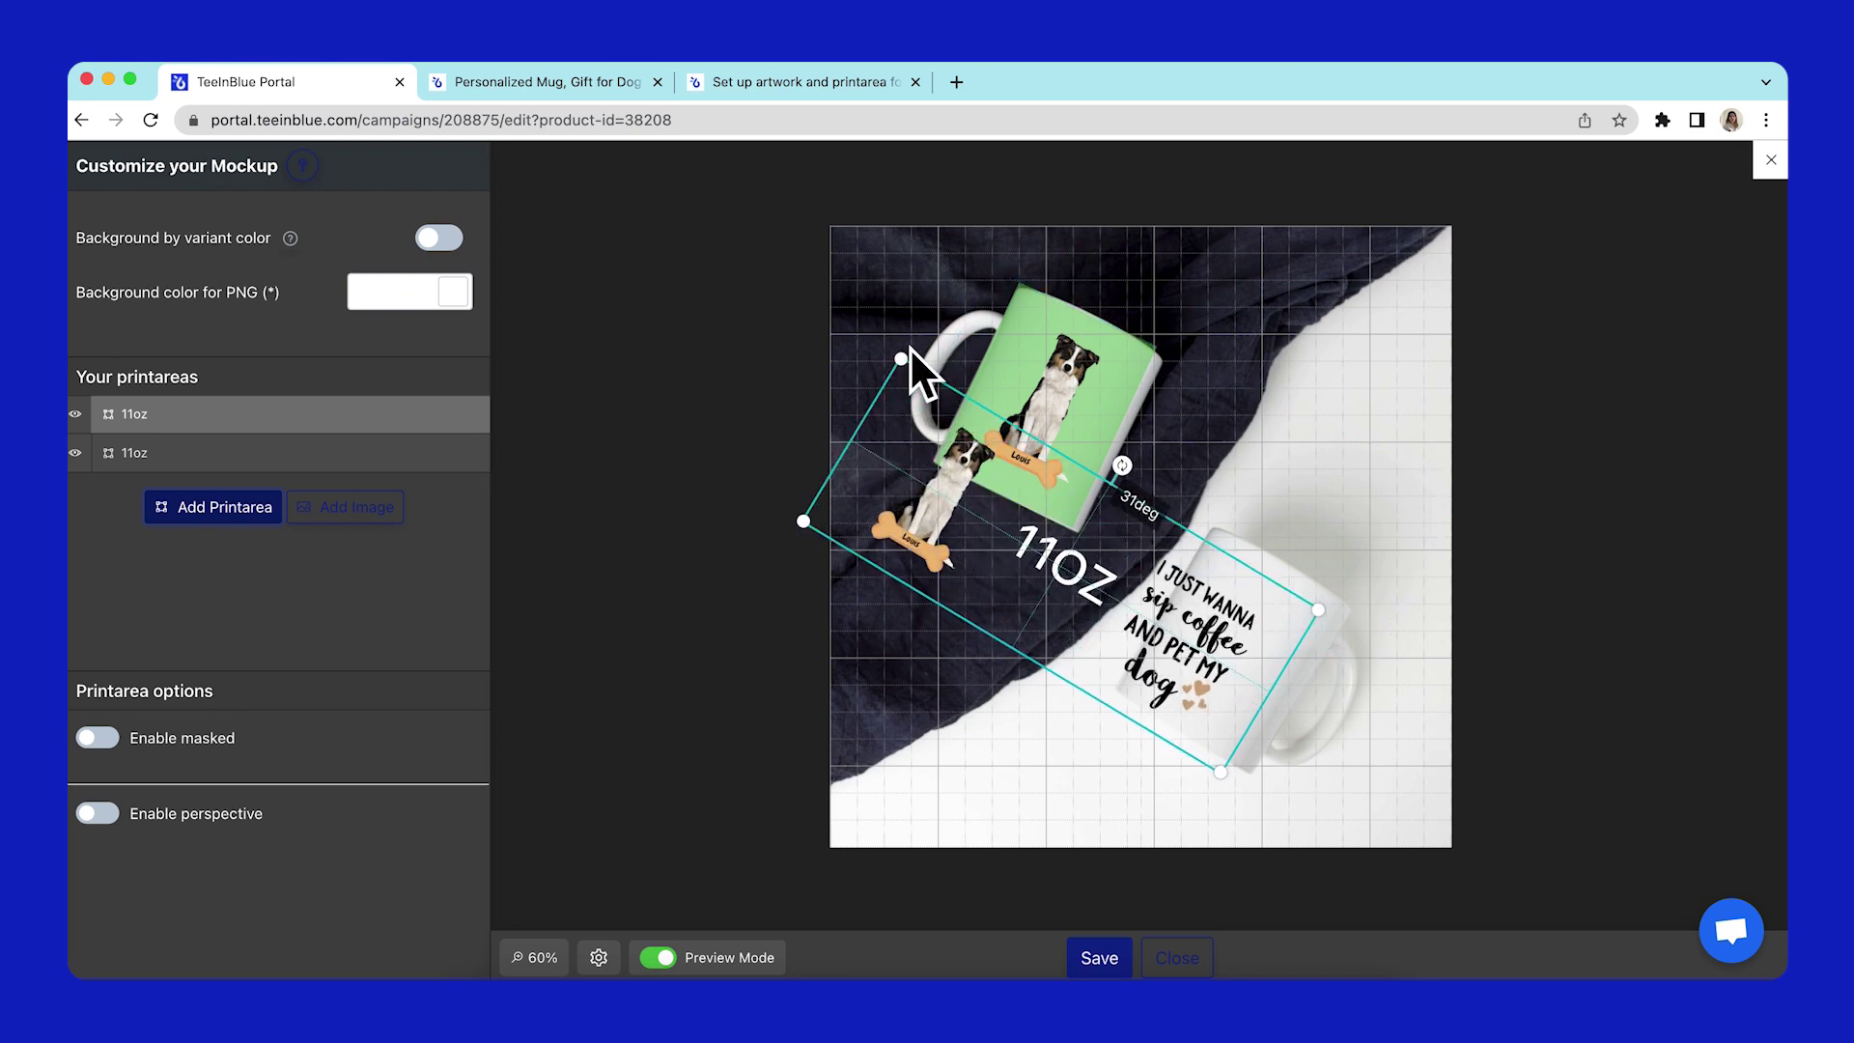
{"action": "left_click_drag", "start_coordinate": [1194, 675], "coordinate": [1244, 689]}
- Enable masking and shape the second print area's mask to the lower mug's quote
{"action": "left_click", "coordinate": [96, 738]}
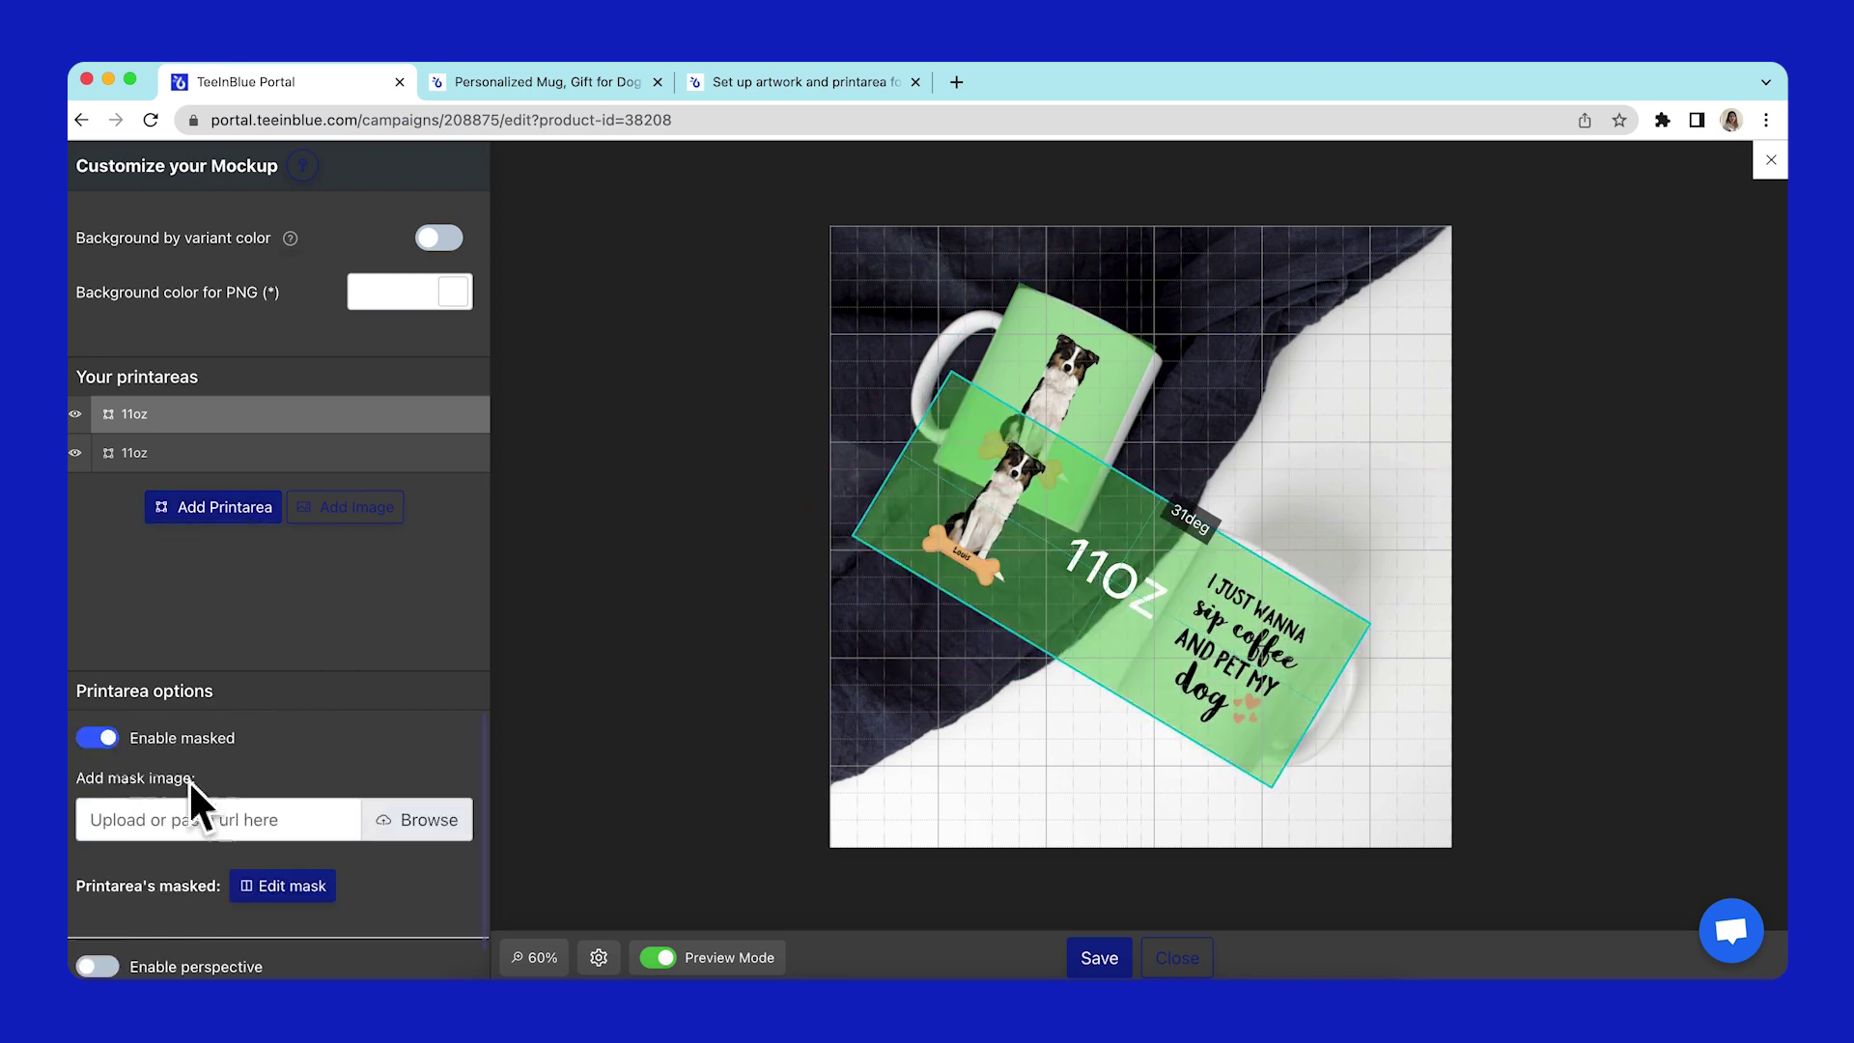
{"action": "left_click", "coordinate": [290, 887]}
{"action": "left_click_drag", "start_coordinate": [975, 598], "coordinate": [1180, 714]}
{"action": "left_click_drag", "start_coordinate": [1280, 804], "coordinate": [1244, 788]}
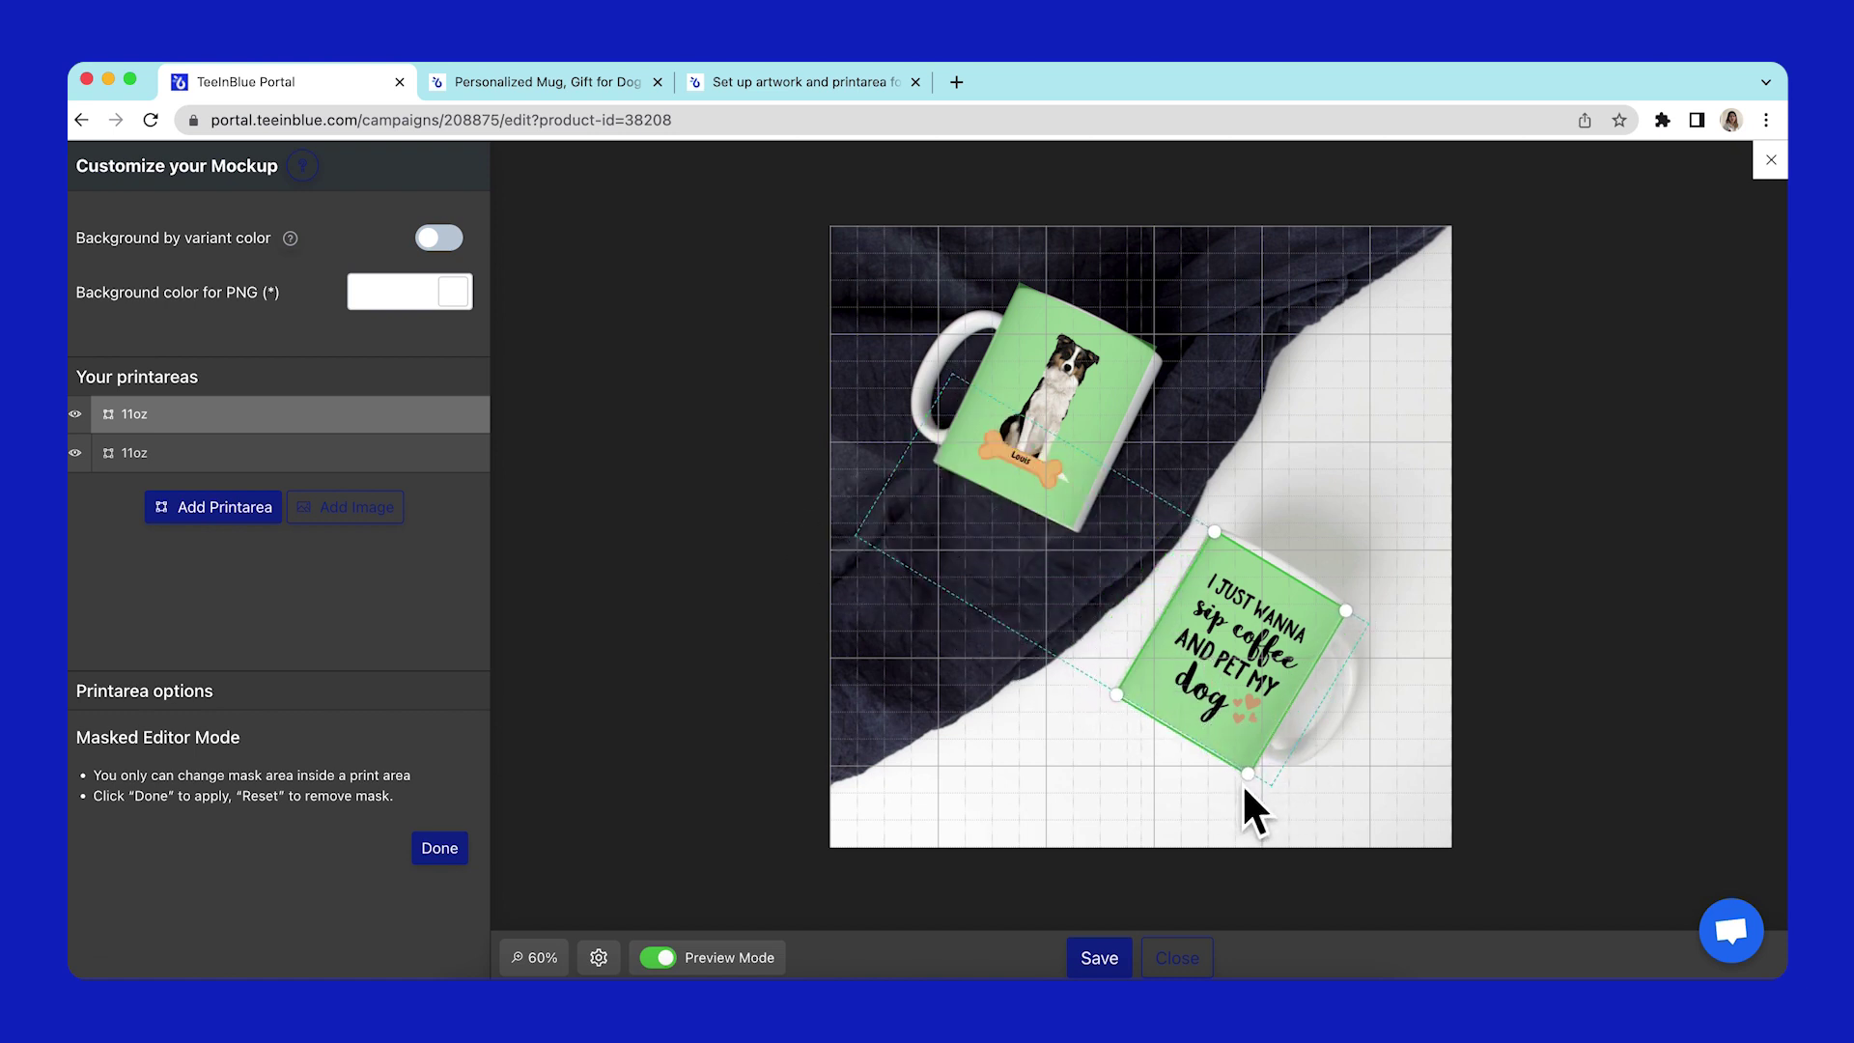
{"action": "left_click", "coordinate": [439, 849]}
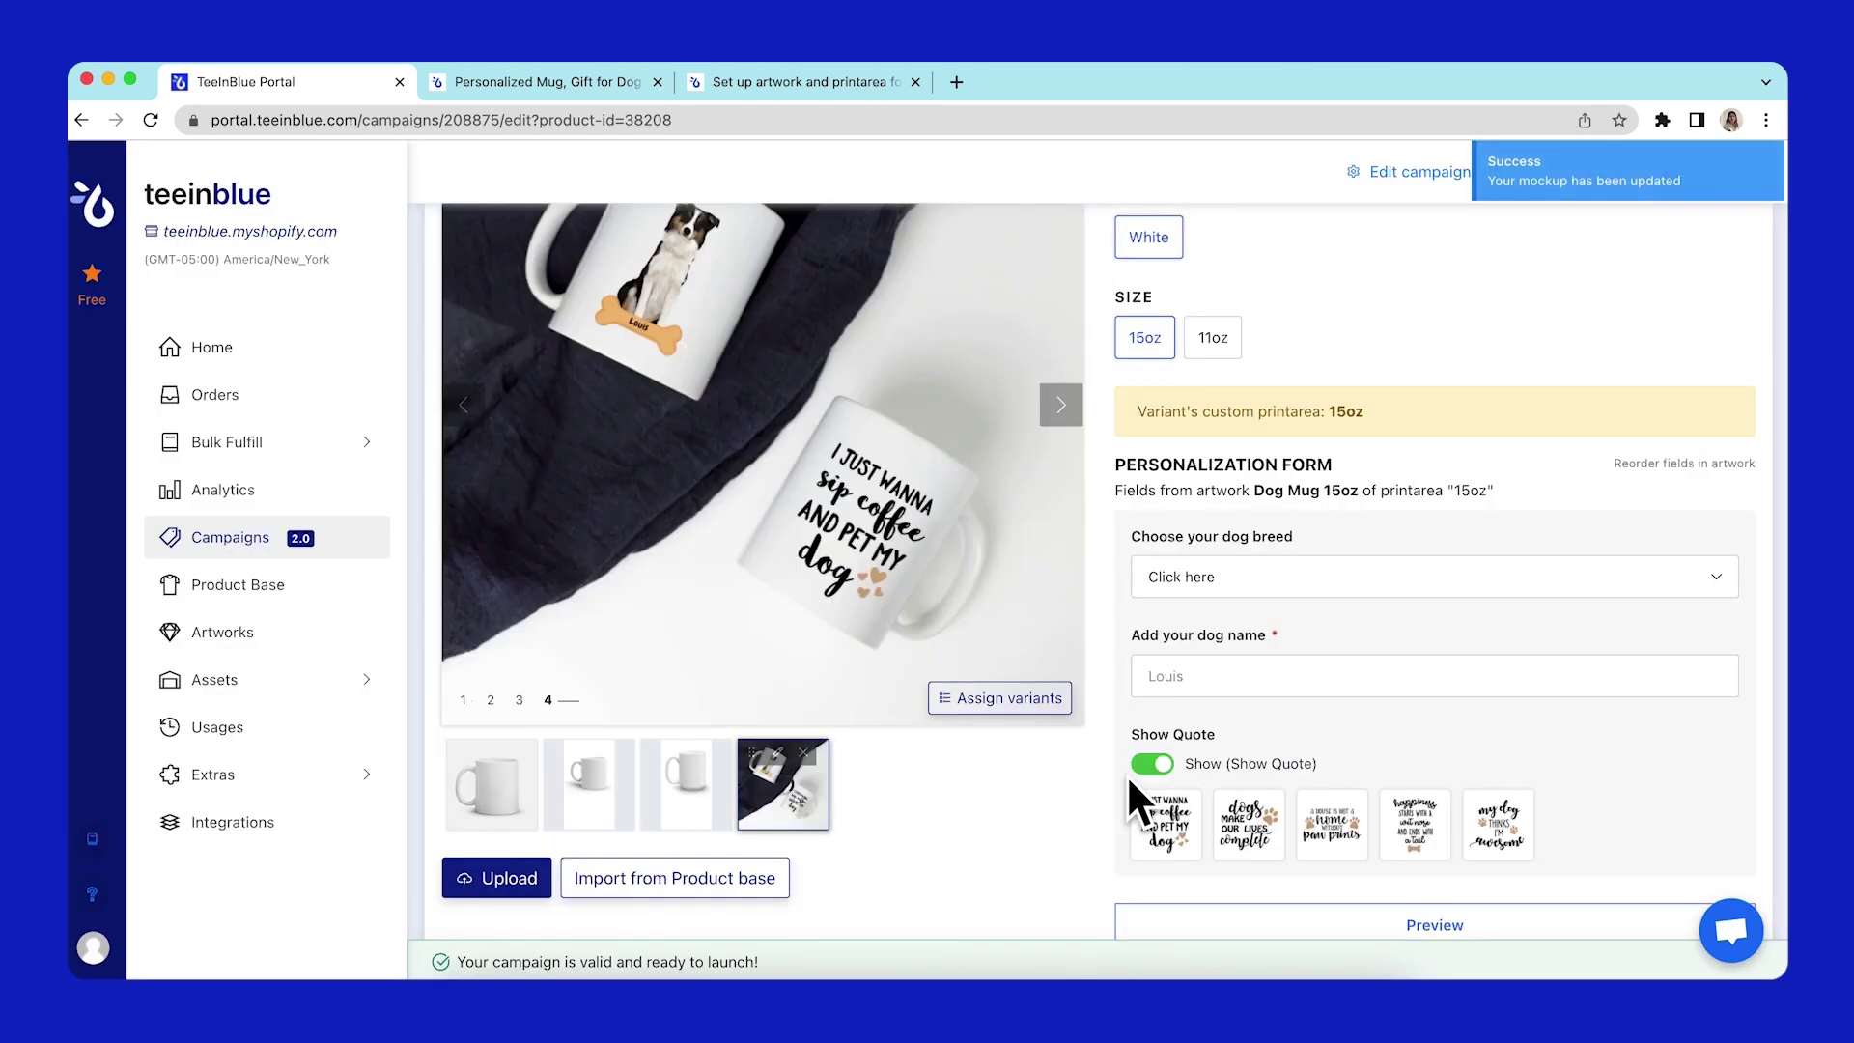
- Scroll back to the mockup thumbnails and bring up the Upload file picker
{"action": "scroll", "coordinate": [992, 715], "scroll_direction": "up", "scroll_amount": 1}
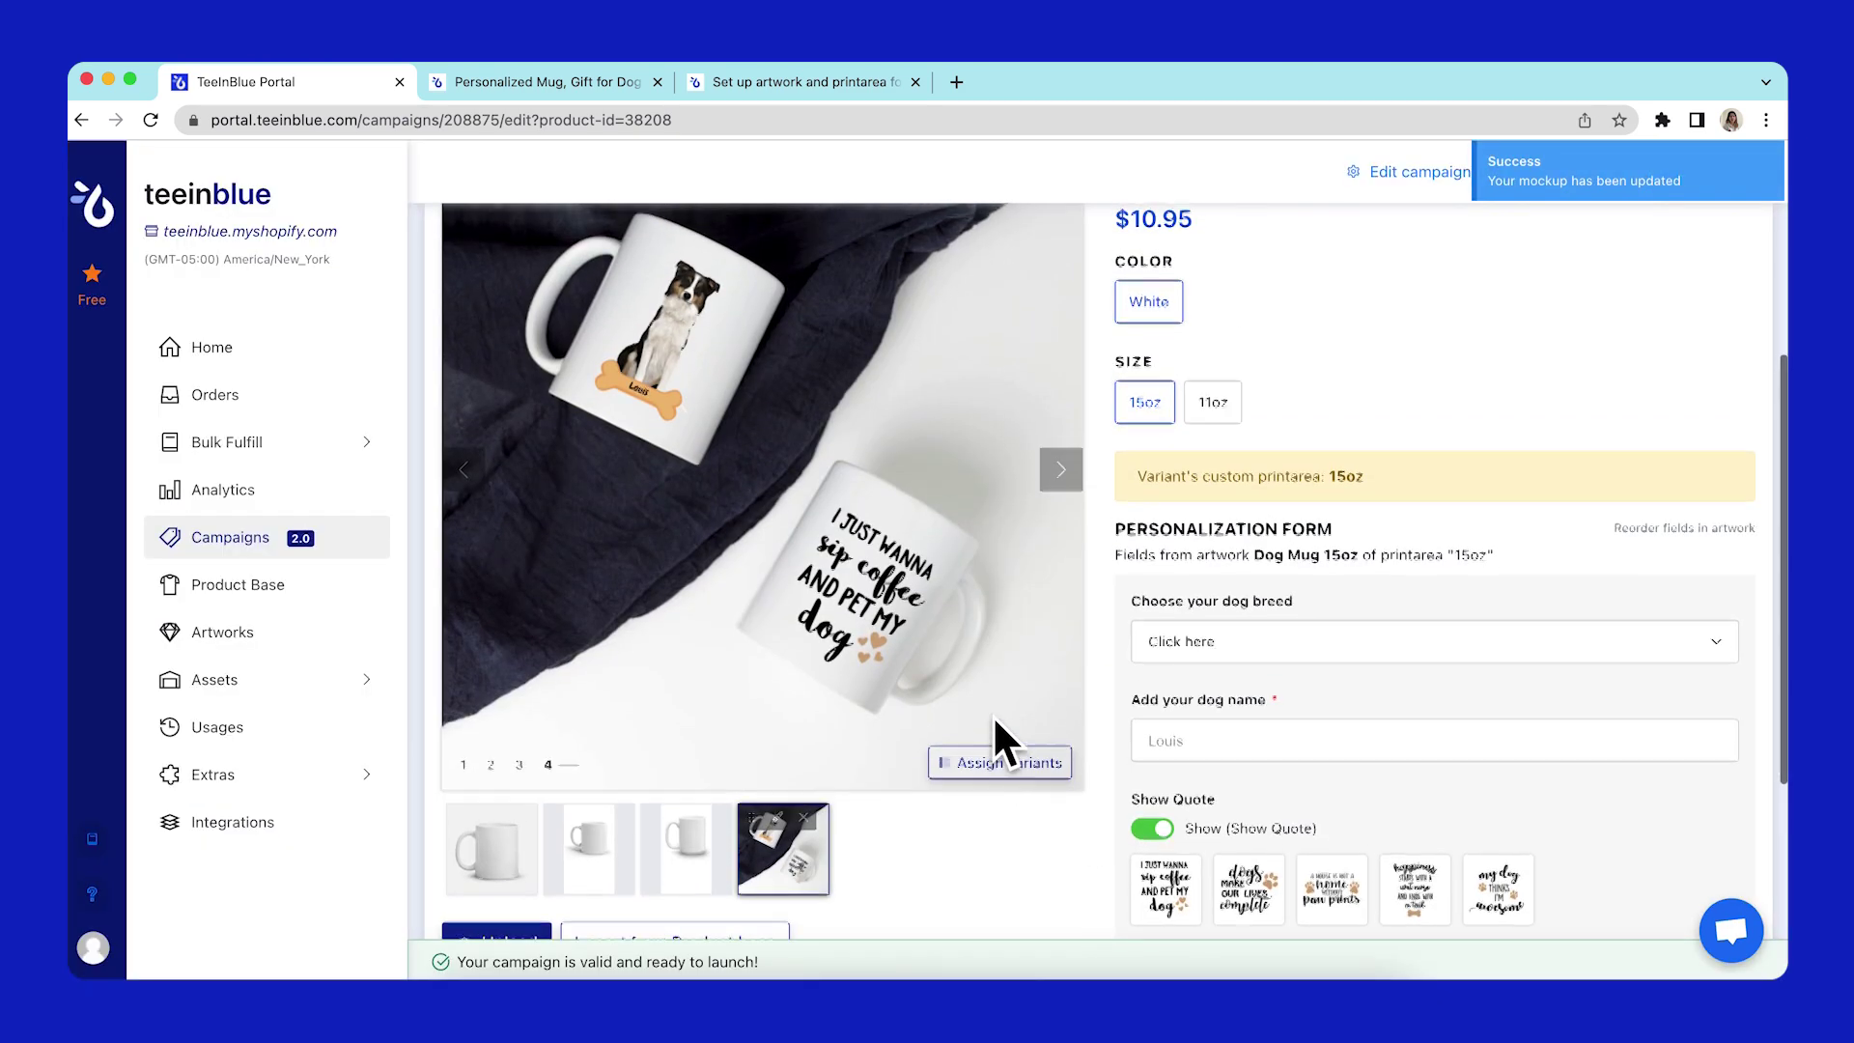
{"action": "scroll", "coordinate": [993, 715], "scroll_direction": "up", "scroll_amount": 1}
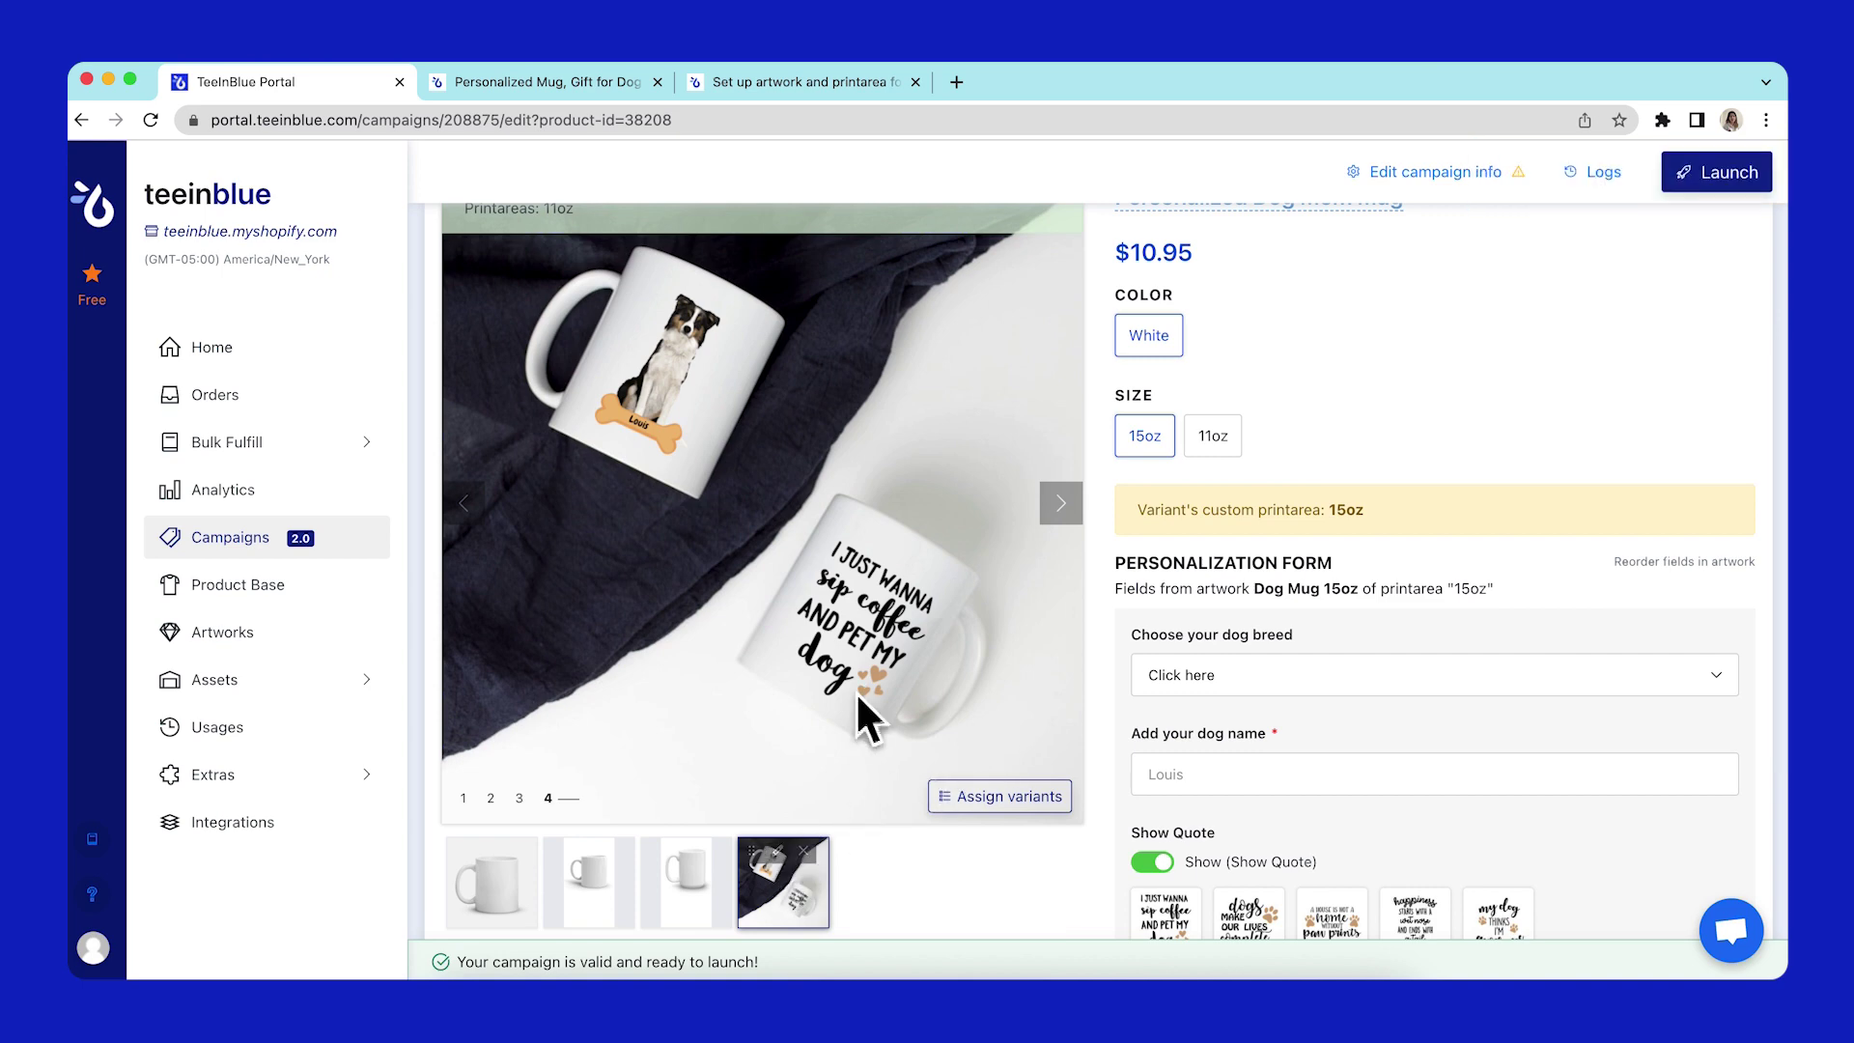
{"action": "scroll", "coordinate": [792, 569], "scroll_direction": "down", "scroll_amount": 3}
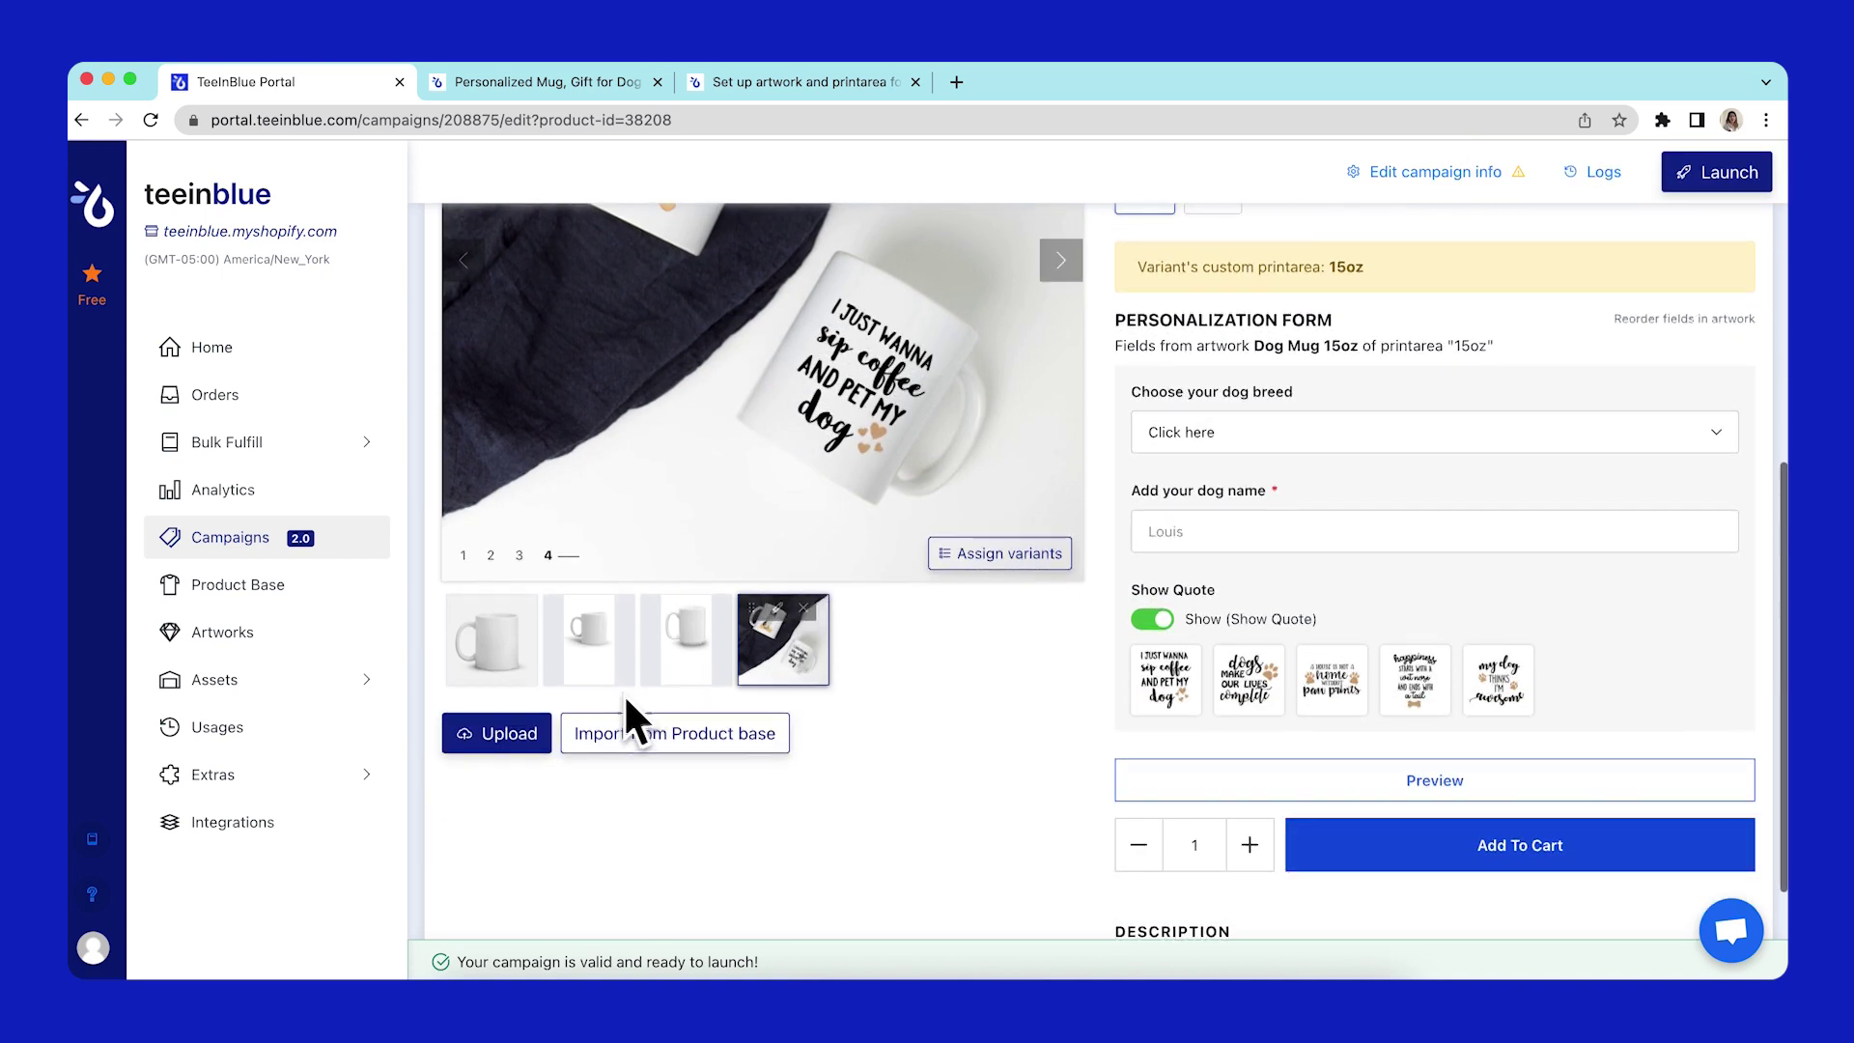
{"action": "scroll", "coordinate": [624, 693], "scroll_direction": "up", "scroll_amount": 2}
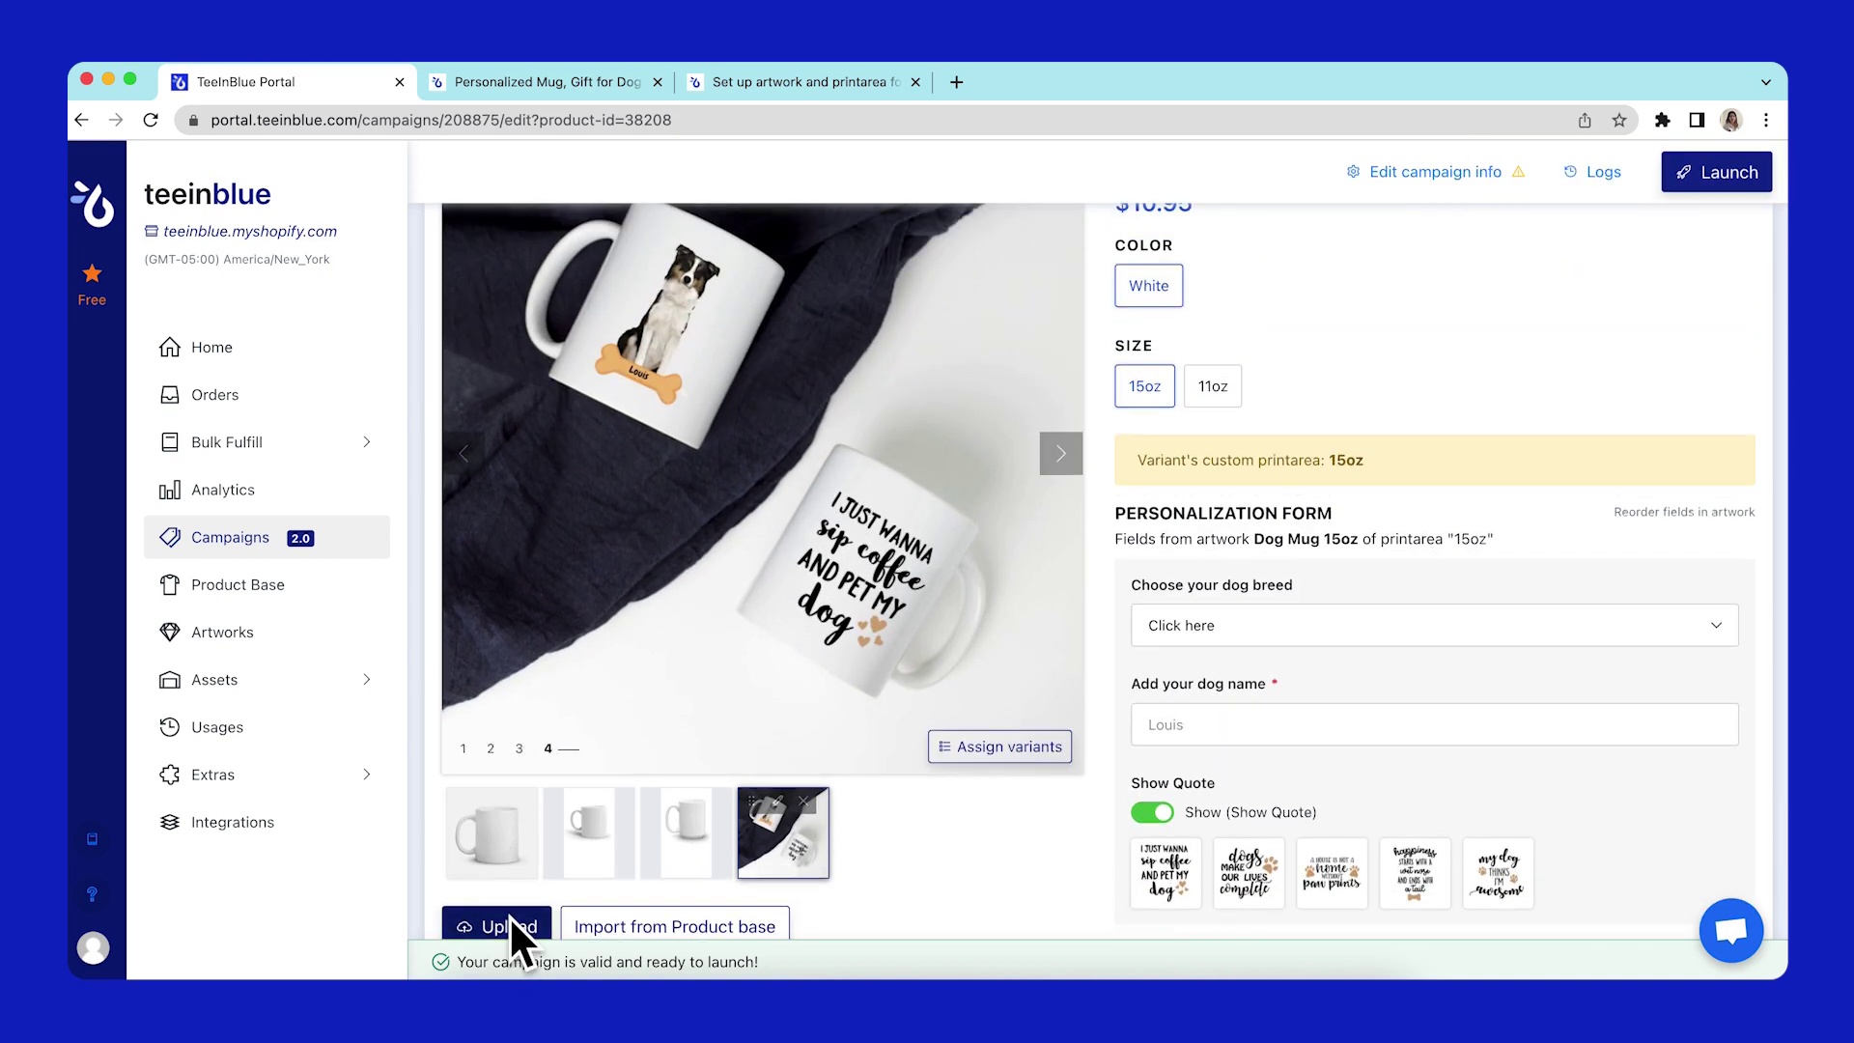
{"action": "left_click", "coordinate": [514, 917]}
- Upload 15oz mugs-2.jpg, stretch its 15oz print area across both mugs, and mask it to the left mug
{"action": "left_click", "coordinate": [769, 446]}
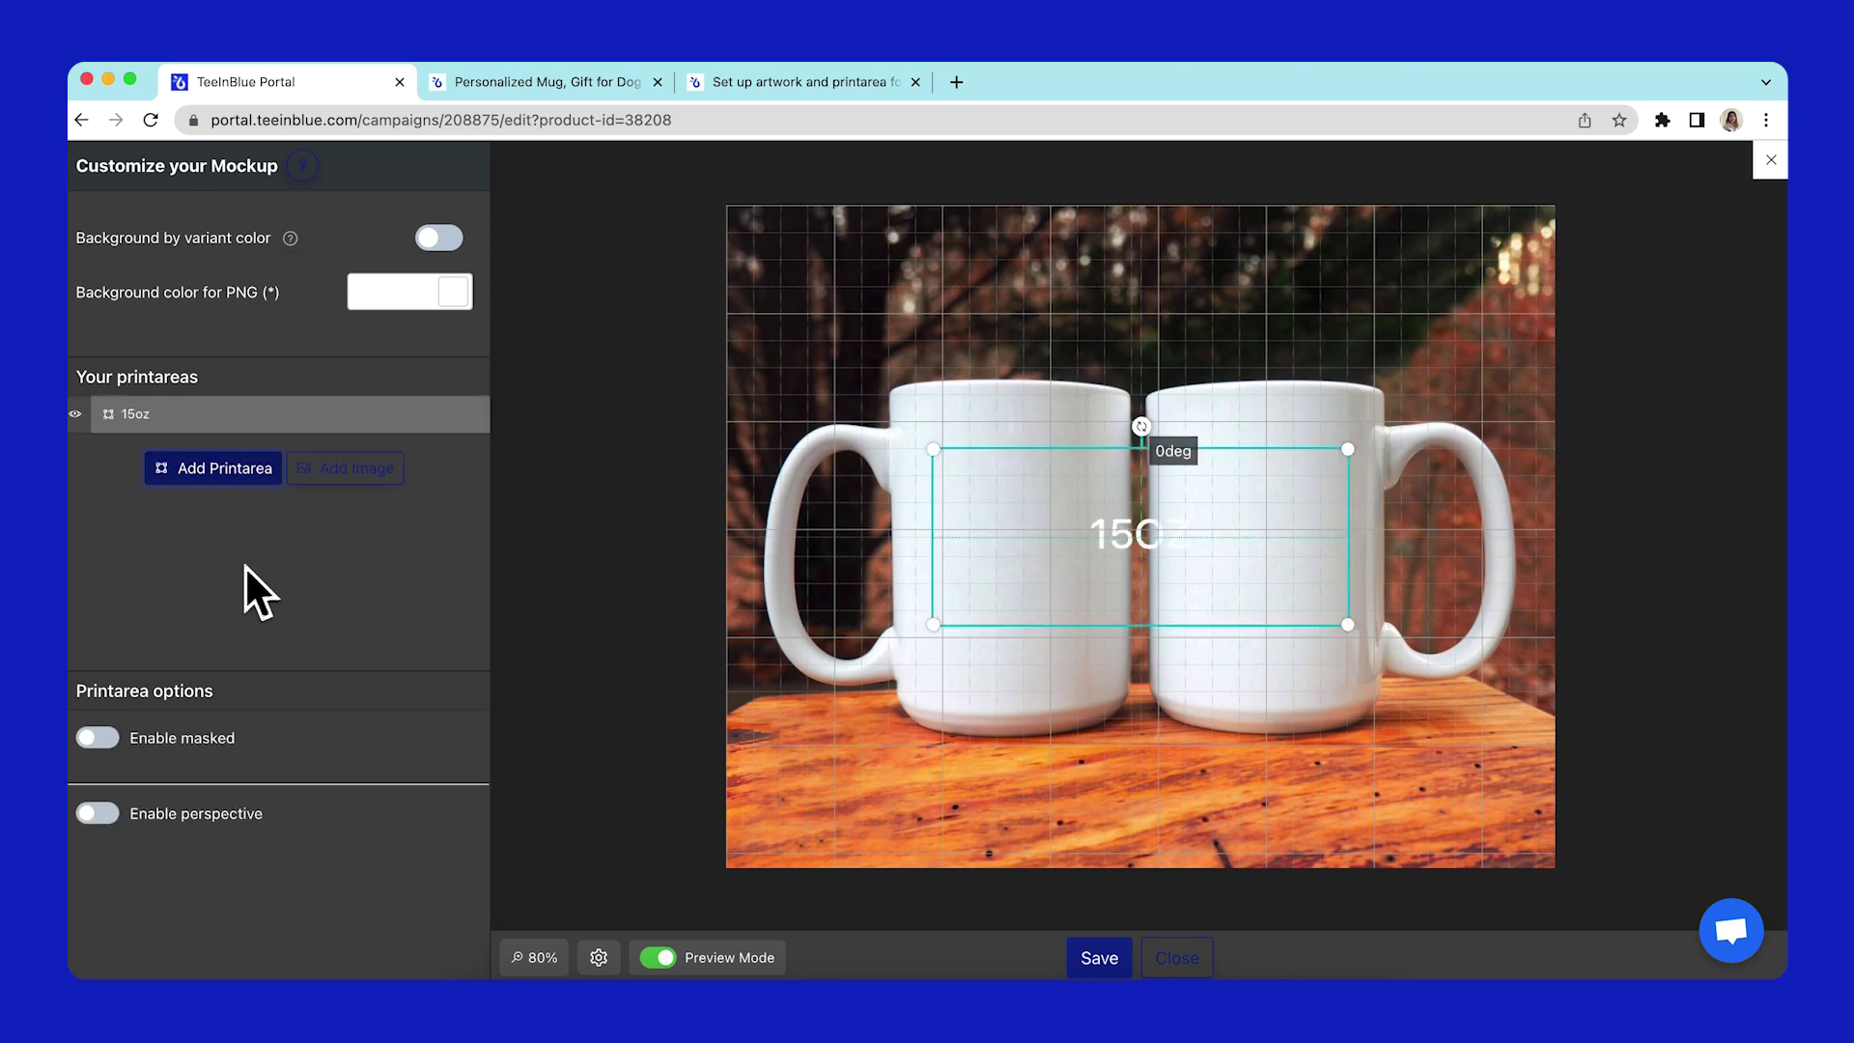
{"action": "left_click_drag", "start_coordinate": [1006, 590], "coordinate": [629, 712]}
{"action": "left_click_drag", "start_coordinate": [1194, 634], "coordinate": [1392, 611]}
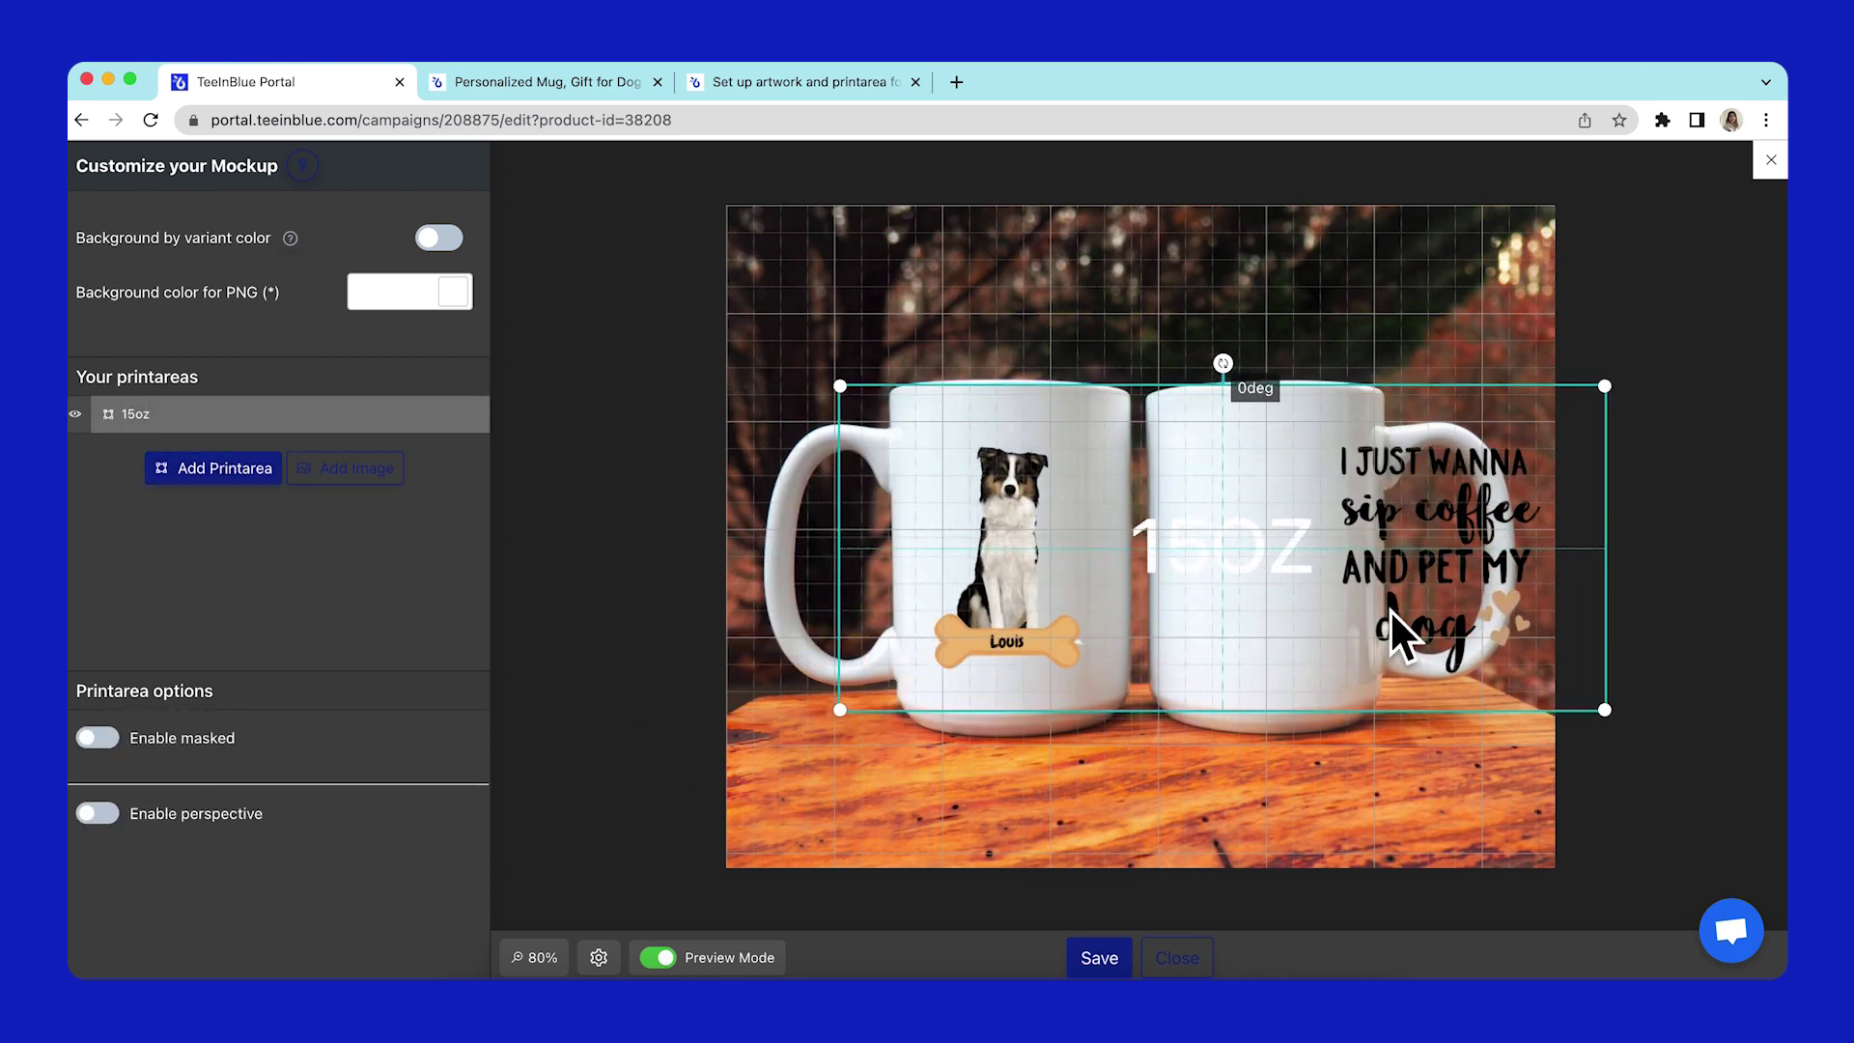
{"action": "left_click", "coordinate": [99, 738]}
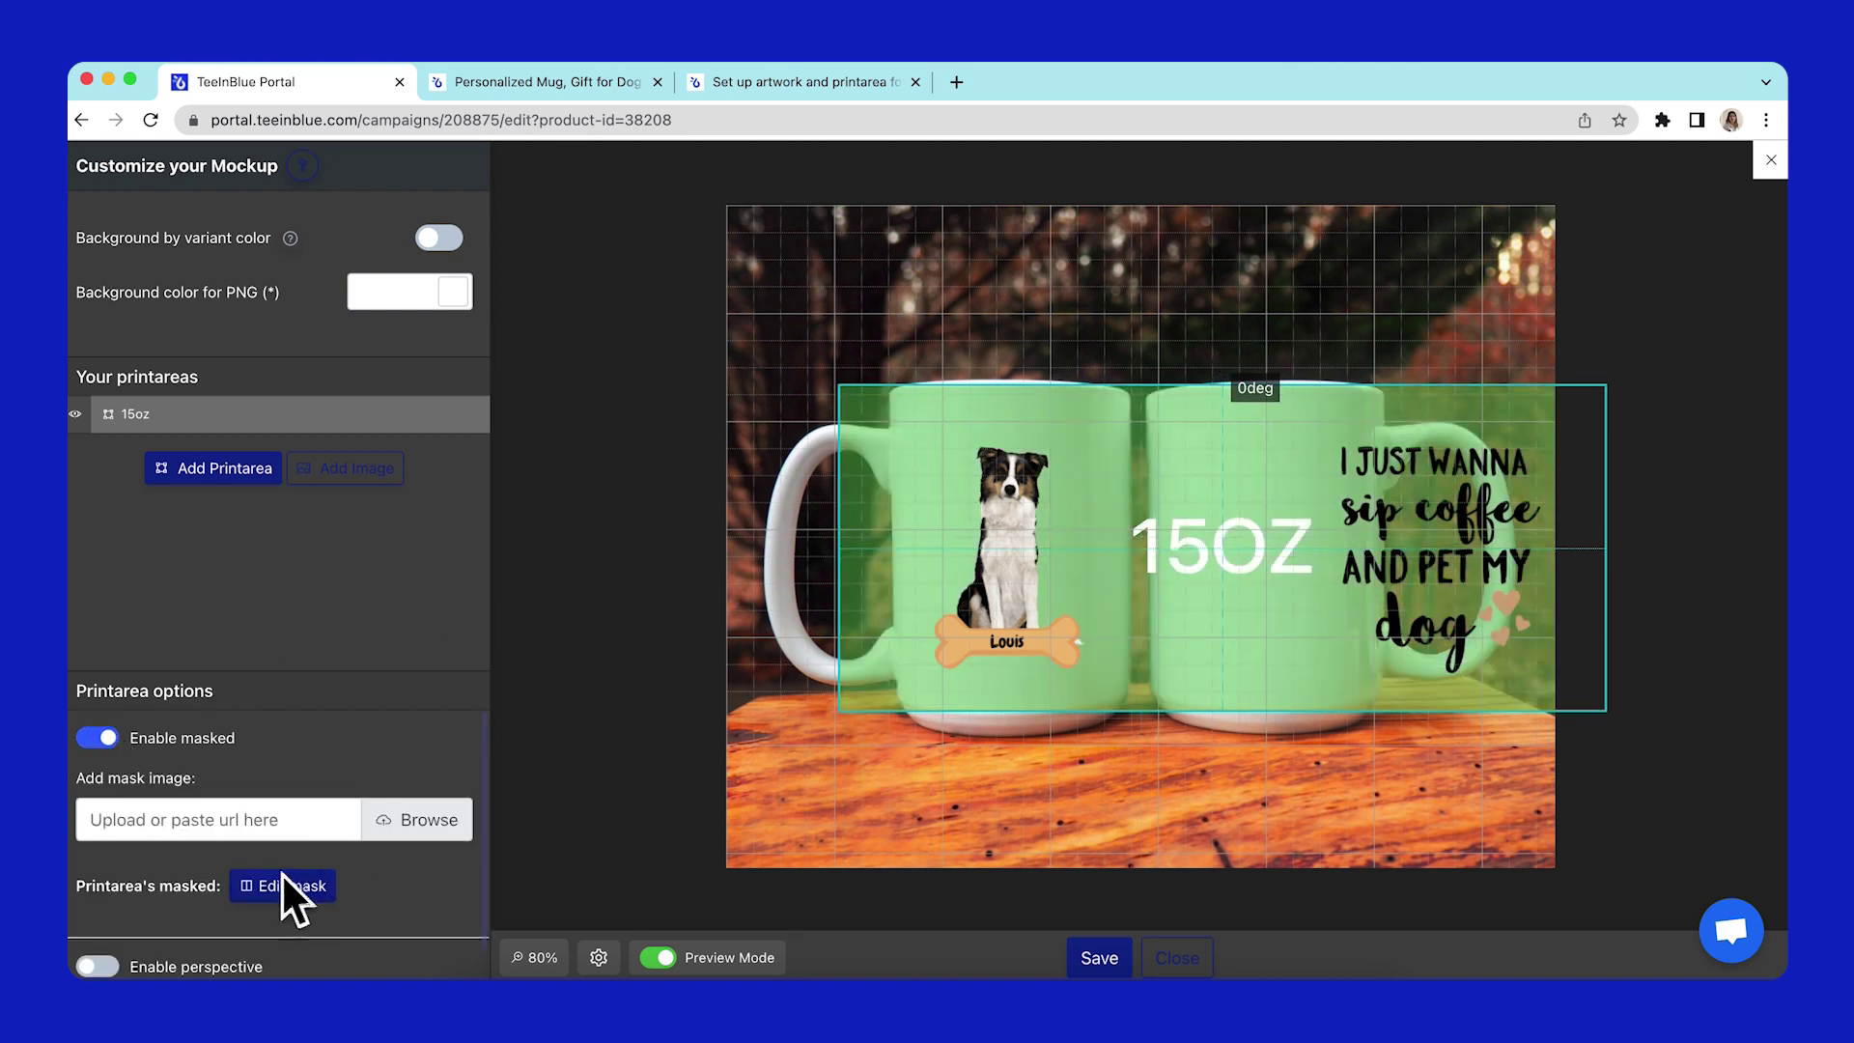
{"action": "left_click", "coordinate": [285, 883]}
{"action": "left_click_drag", "start_coordinate": [1606, 712], "coordinate": [1122, 719]}
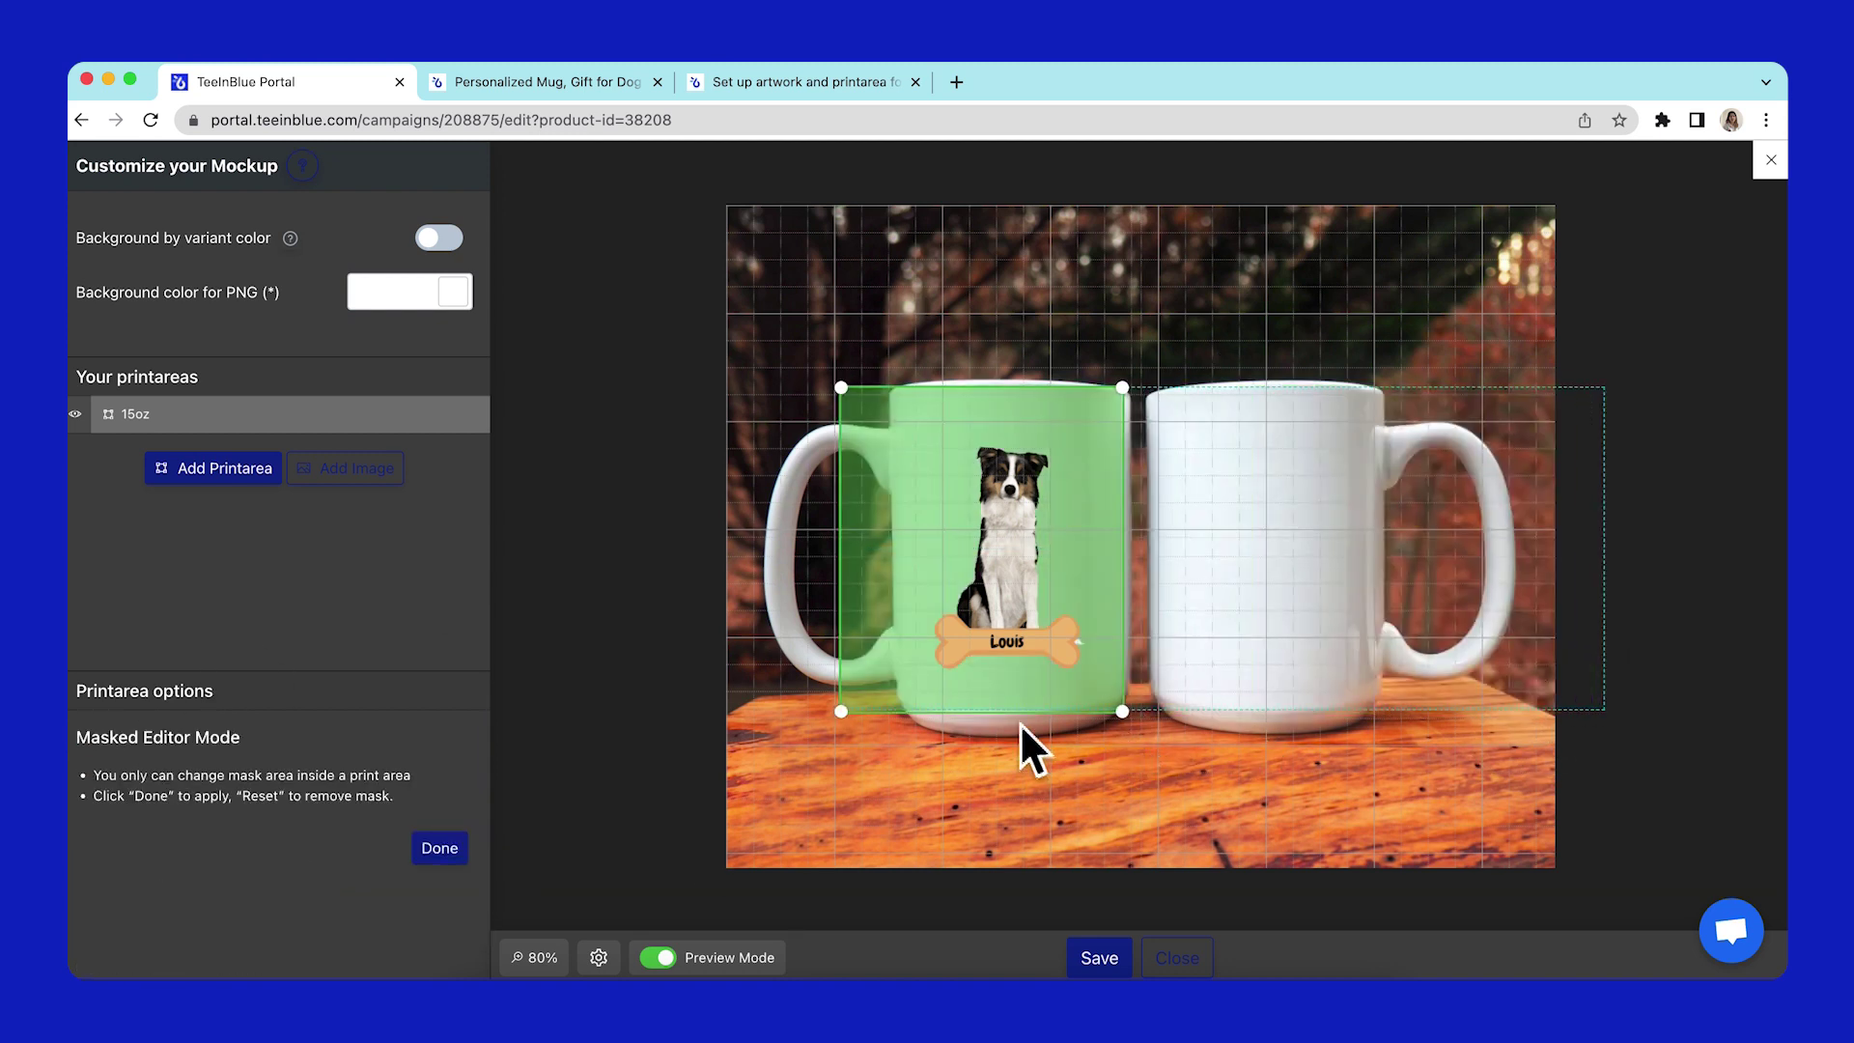
{"action": "left_click_drag", "start_coordinate": [838, 713], "coordinate": [895, 713]}
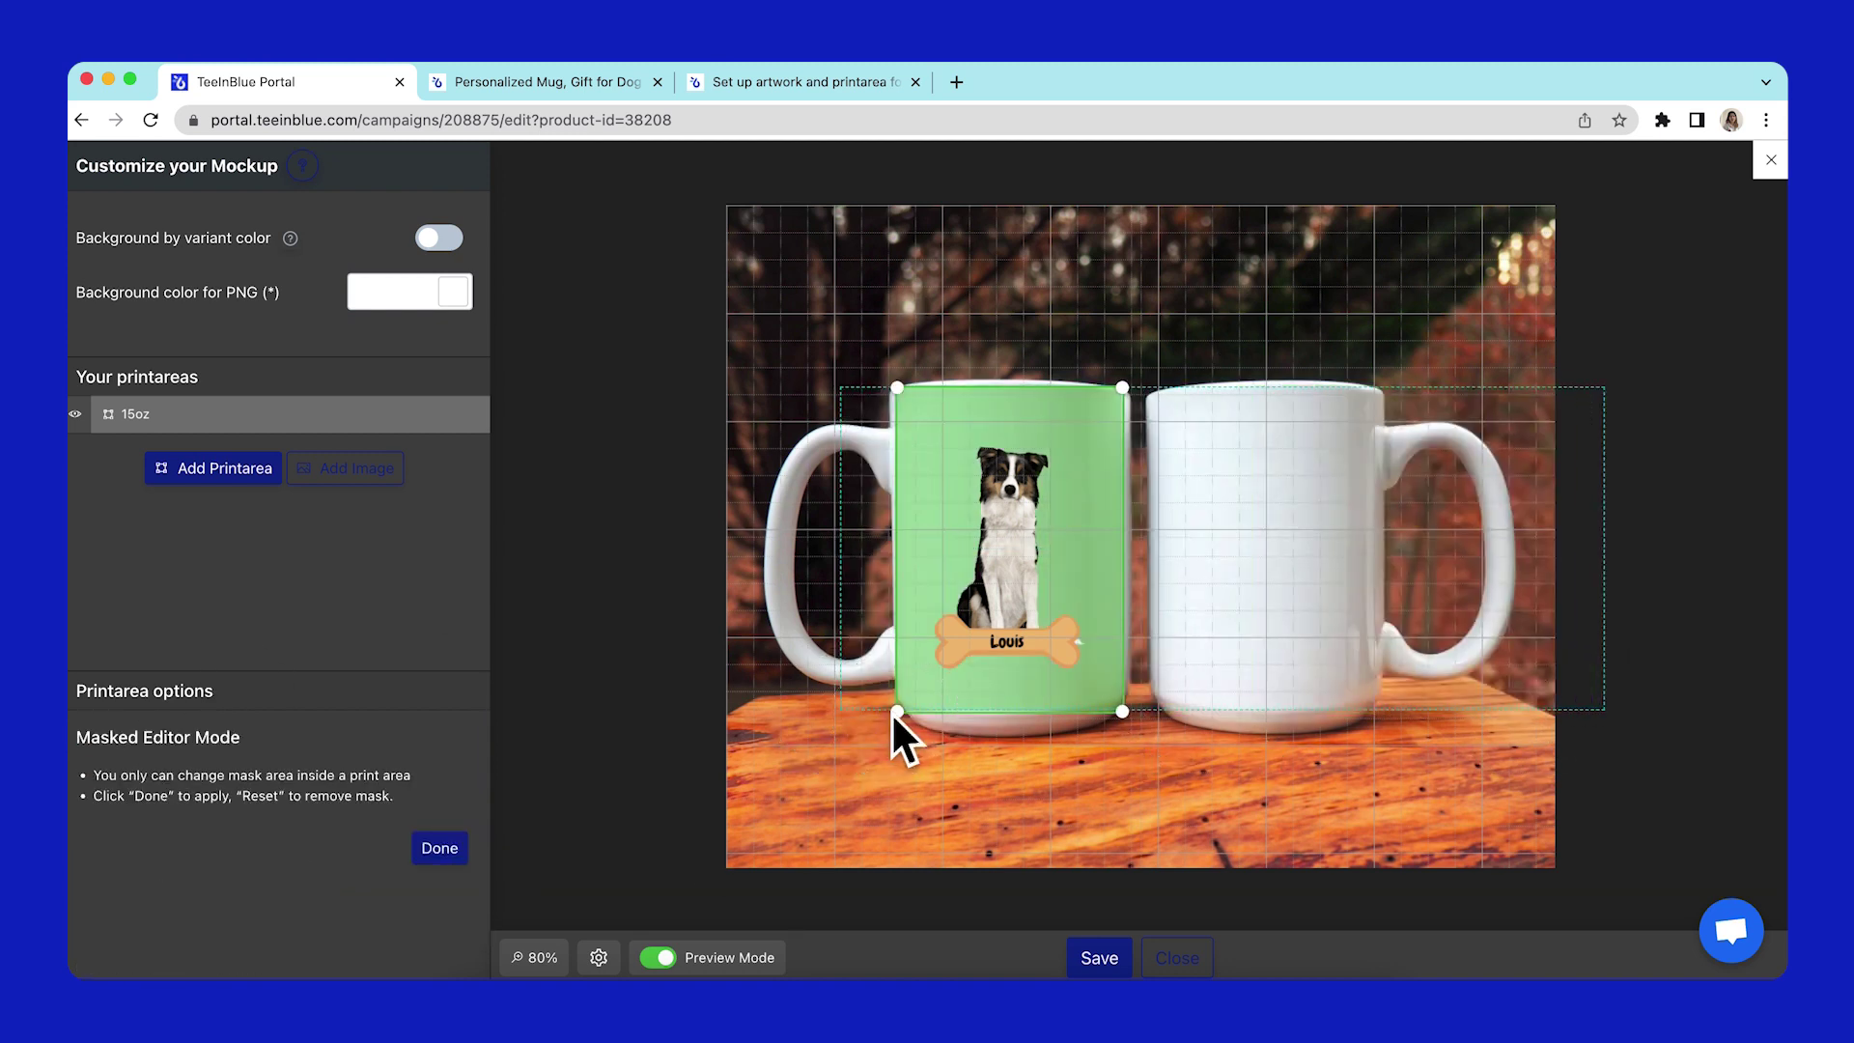
{"action": "left_click", "coordinate": [440, 848]}
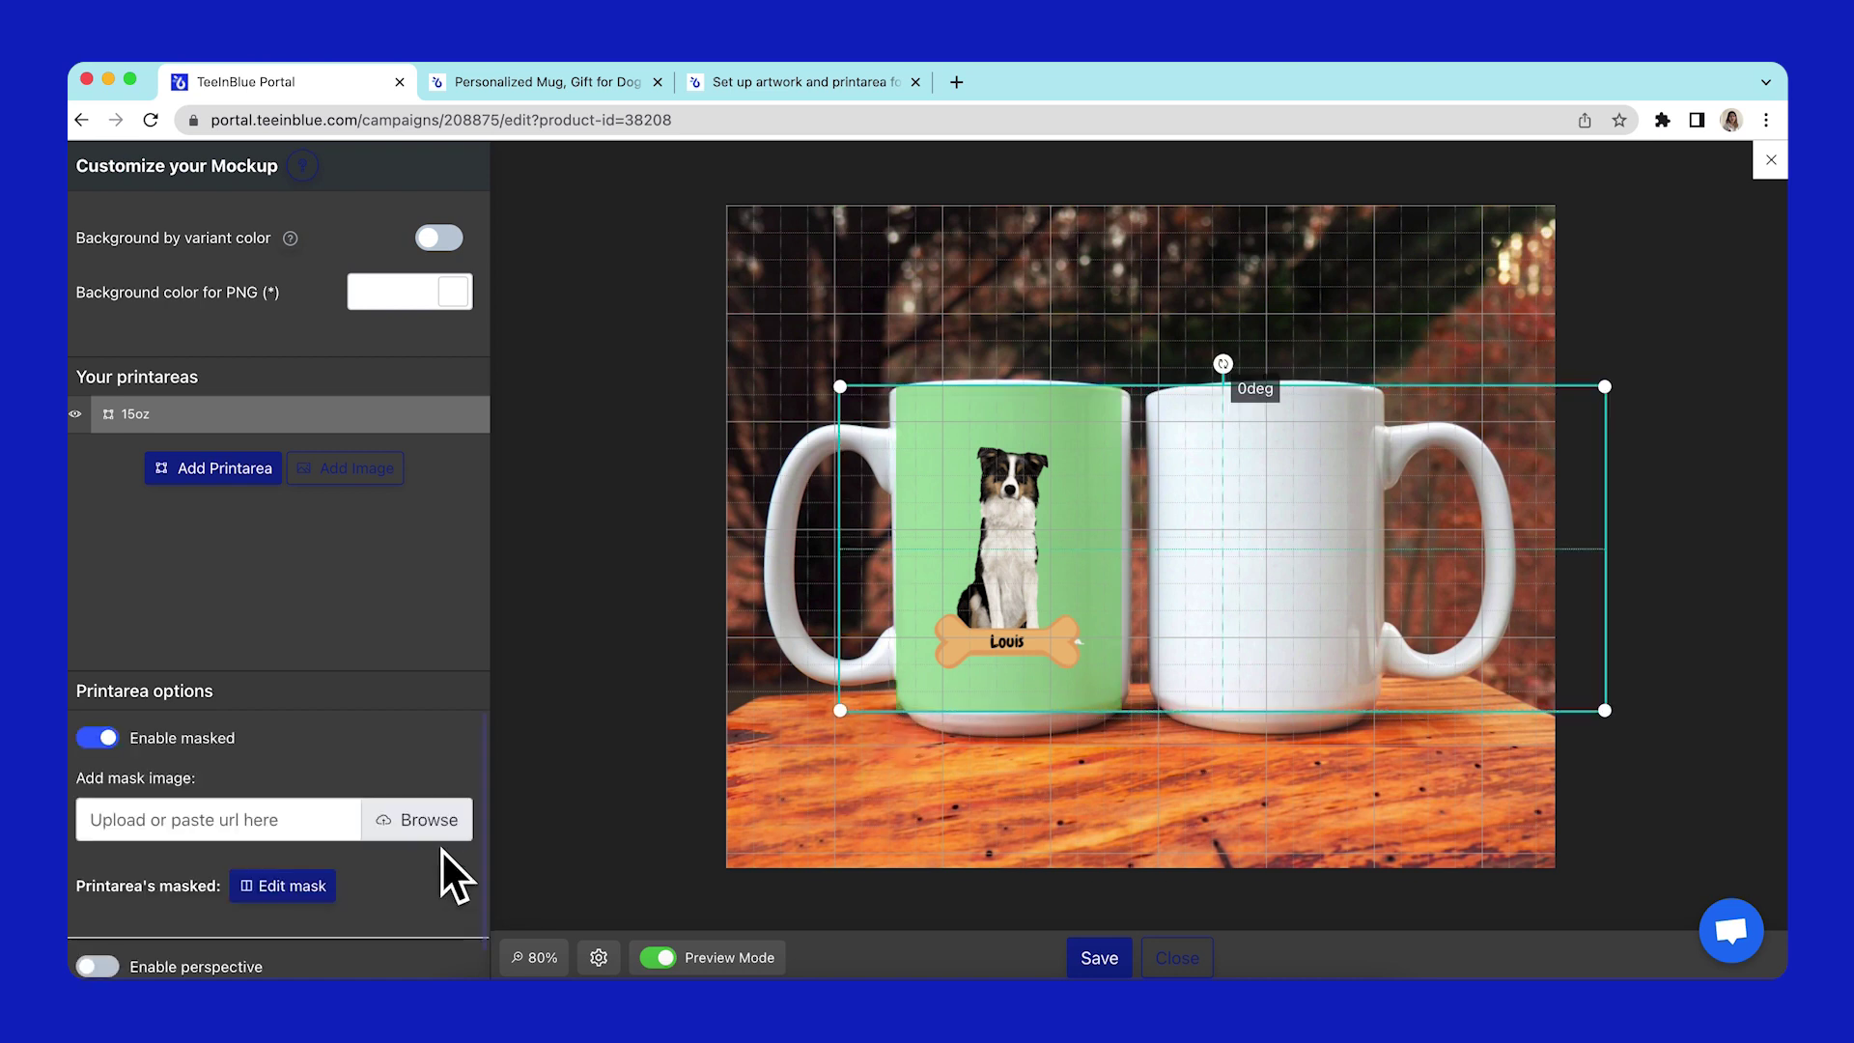
- Add a second 15oz print area across the mugs, masked so the quote shows on the right mug
{"action": "left_click", "coordinate": [249, 474]}
{"action": "left_click", "coordinate": [232, 509]}
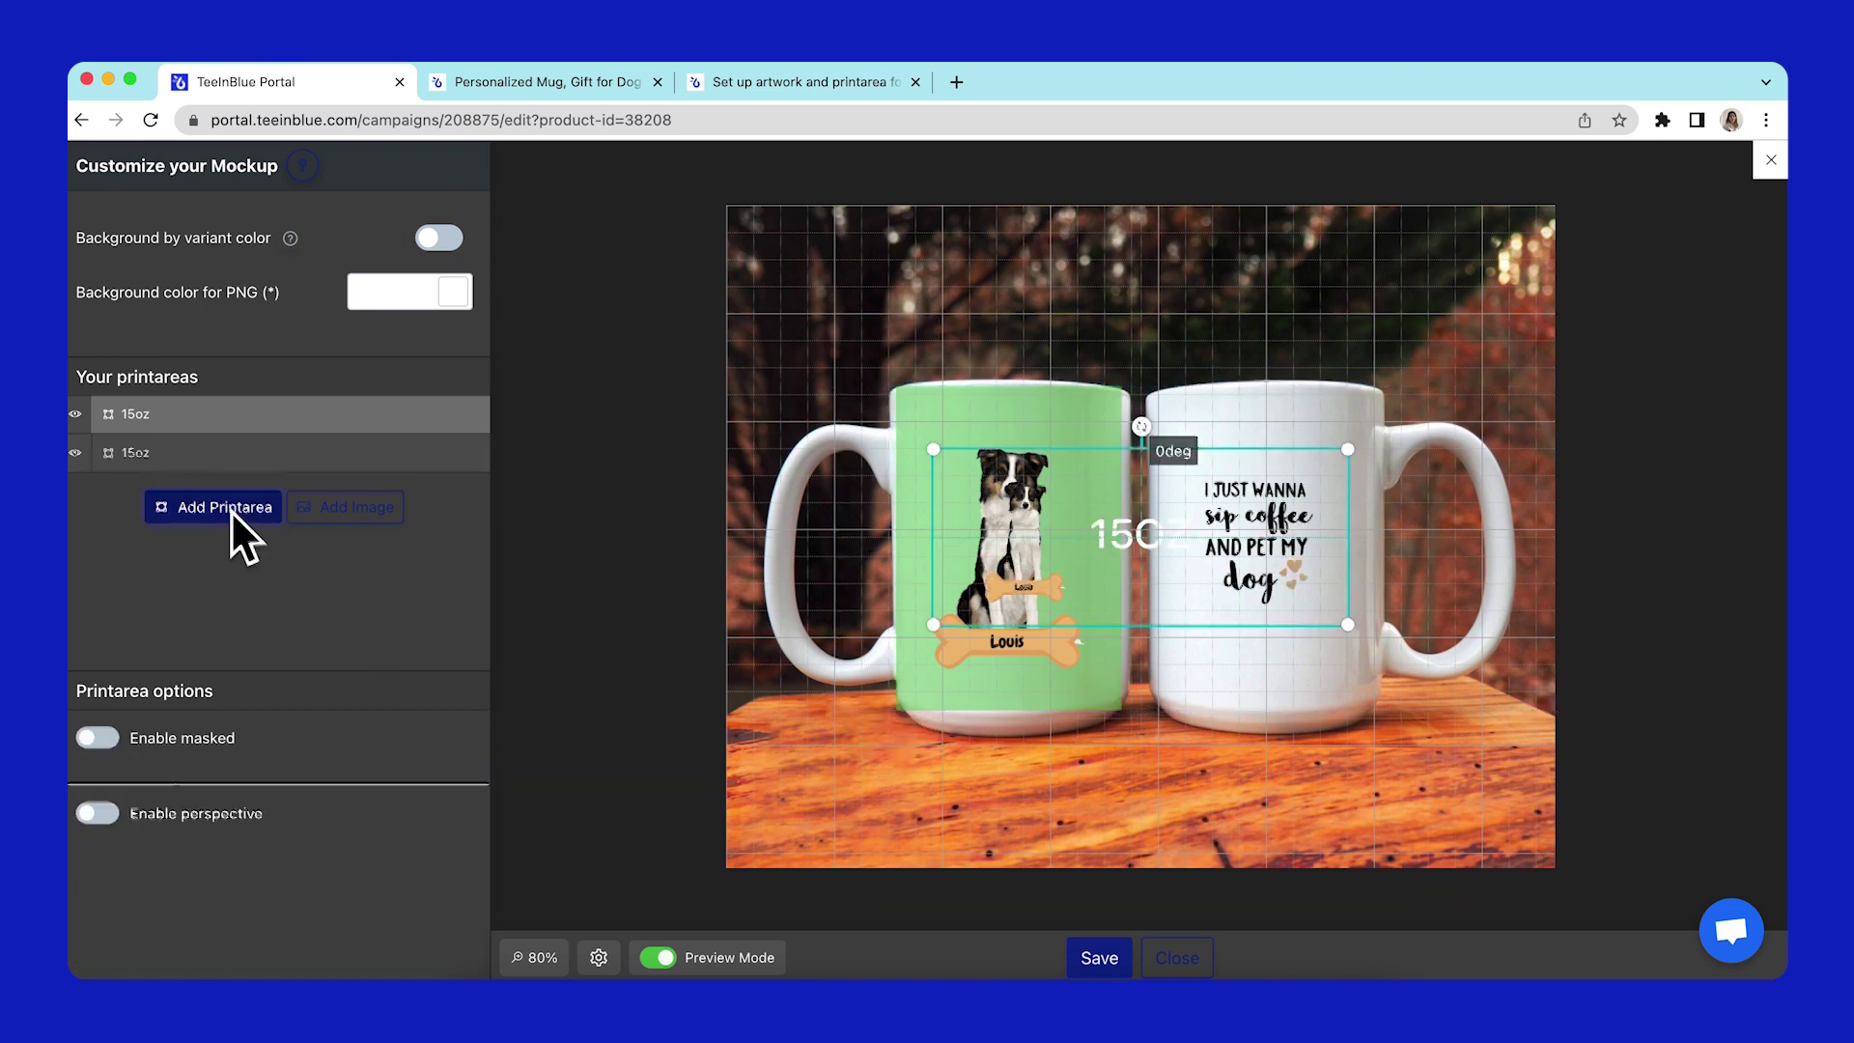
{"action": "left_click_drag", "start_coordinate": [933, 625], "coordinate": [638, 750]}
{"action": "left_click_drag", "start_coordinate": [1207, 688], "coordinate": [1289, 649]}
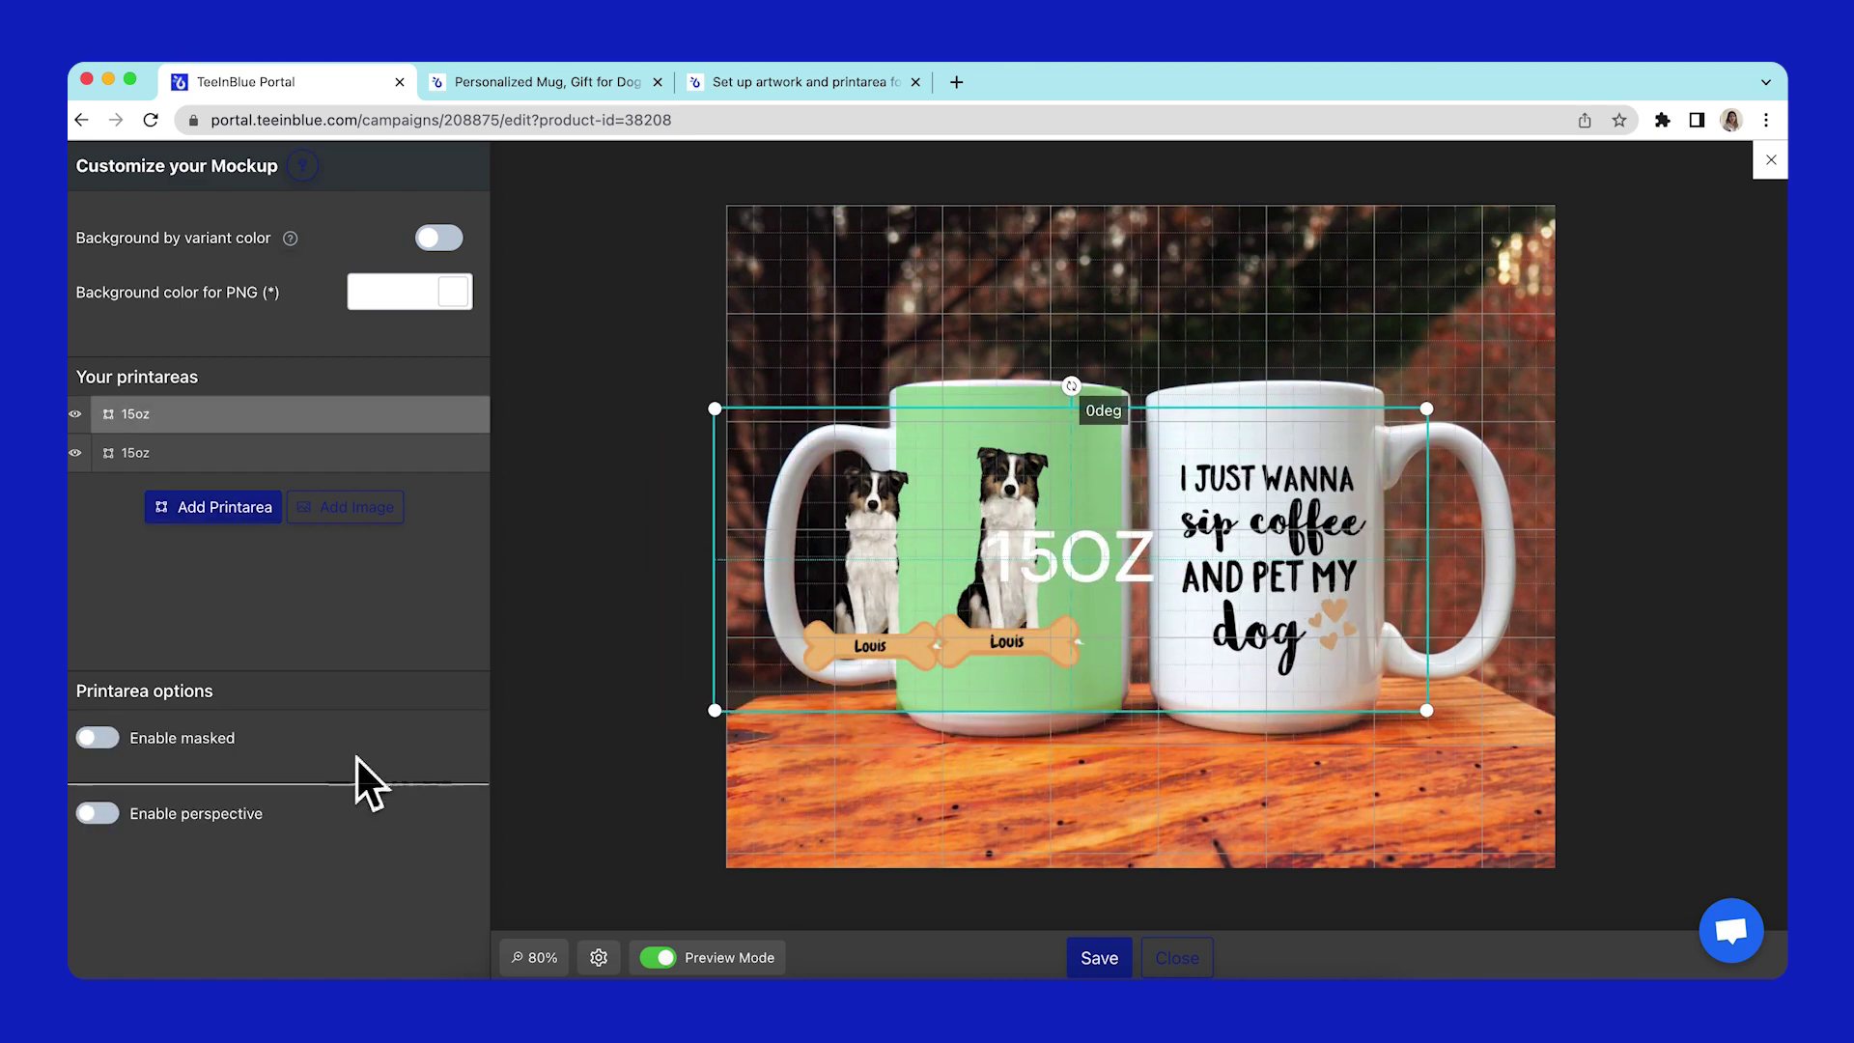
{"action": "left_click", "coordinate": [97, 737]}
{"action": "left_click", "coordinate": [290, 898]}
{"action": "left_click_drag", "start_coordinate": [716, 711], "coordinate": [1171, 754]}
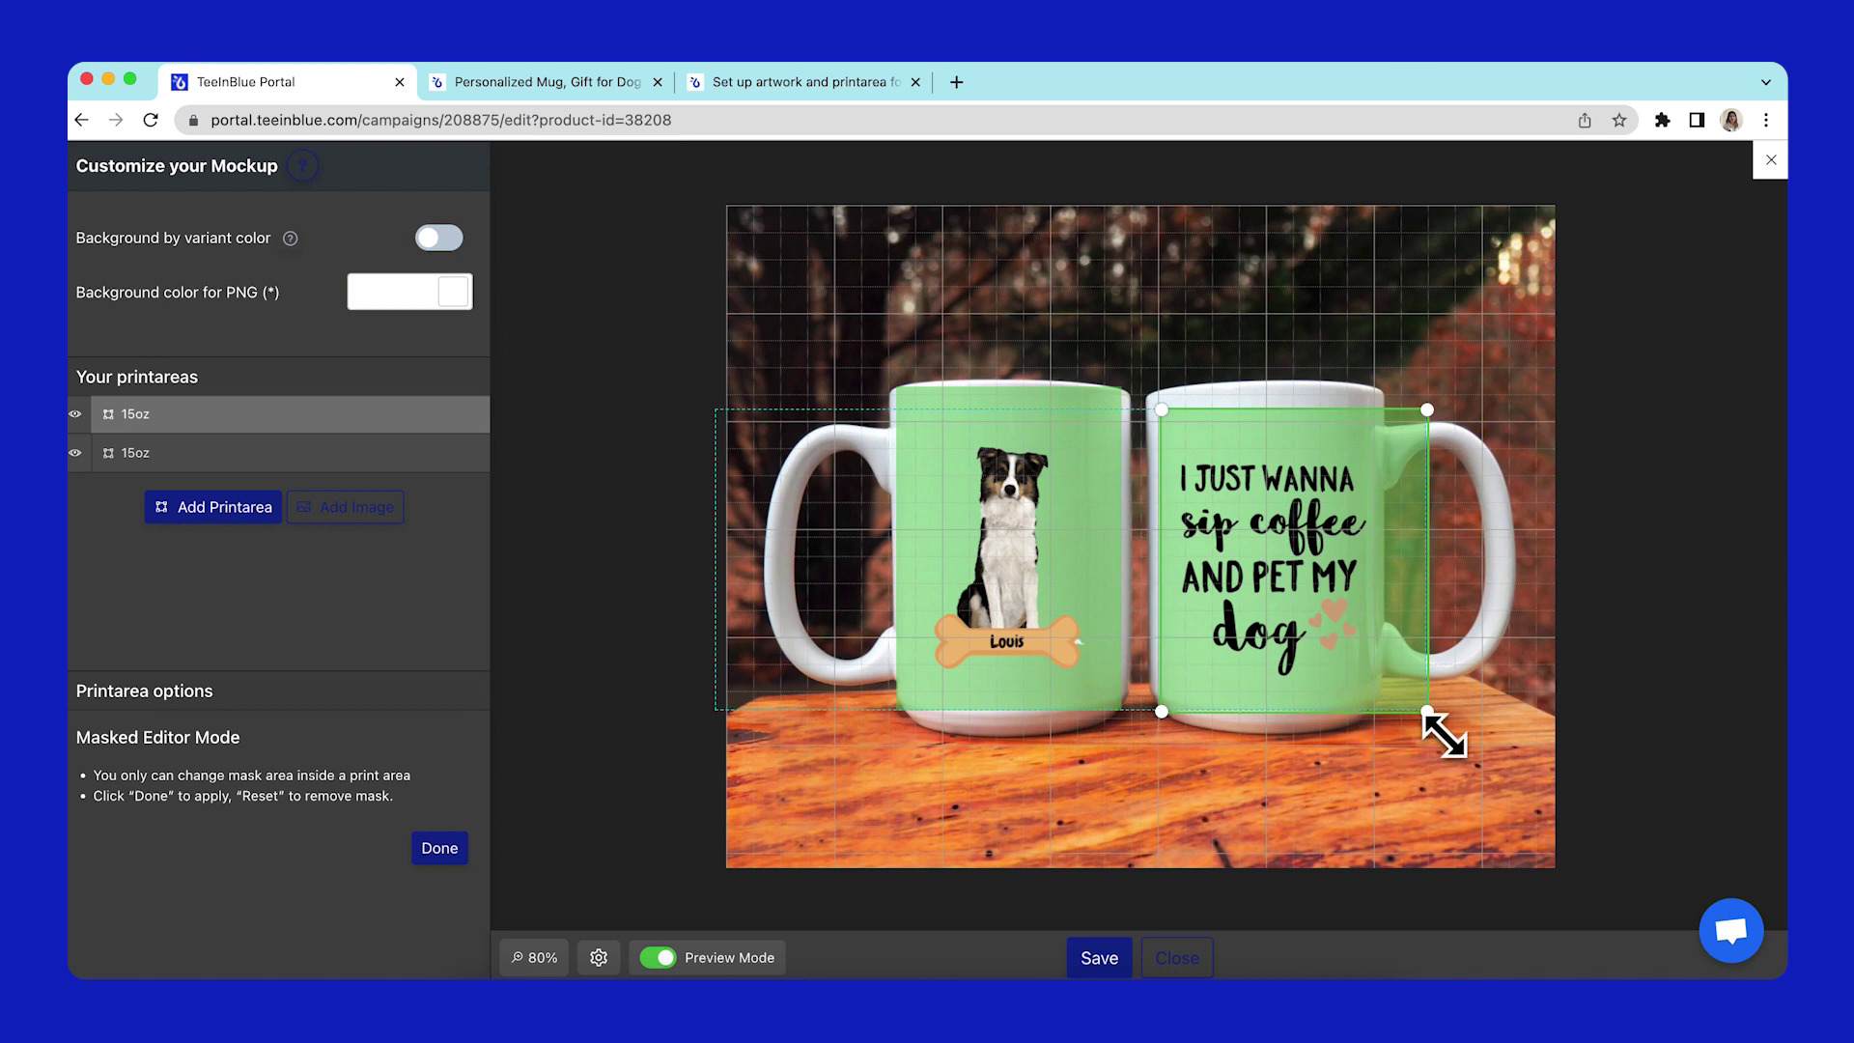
{"action": "left_click_drag", "start_coordinate": [1427, 712], "coordinate": [1375, 711]}
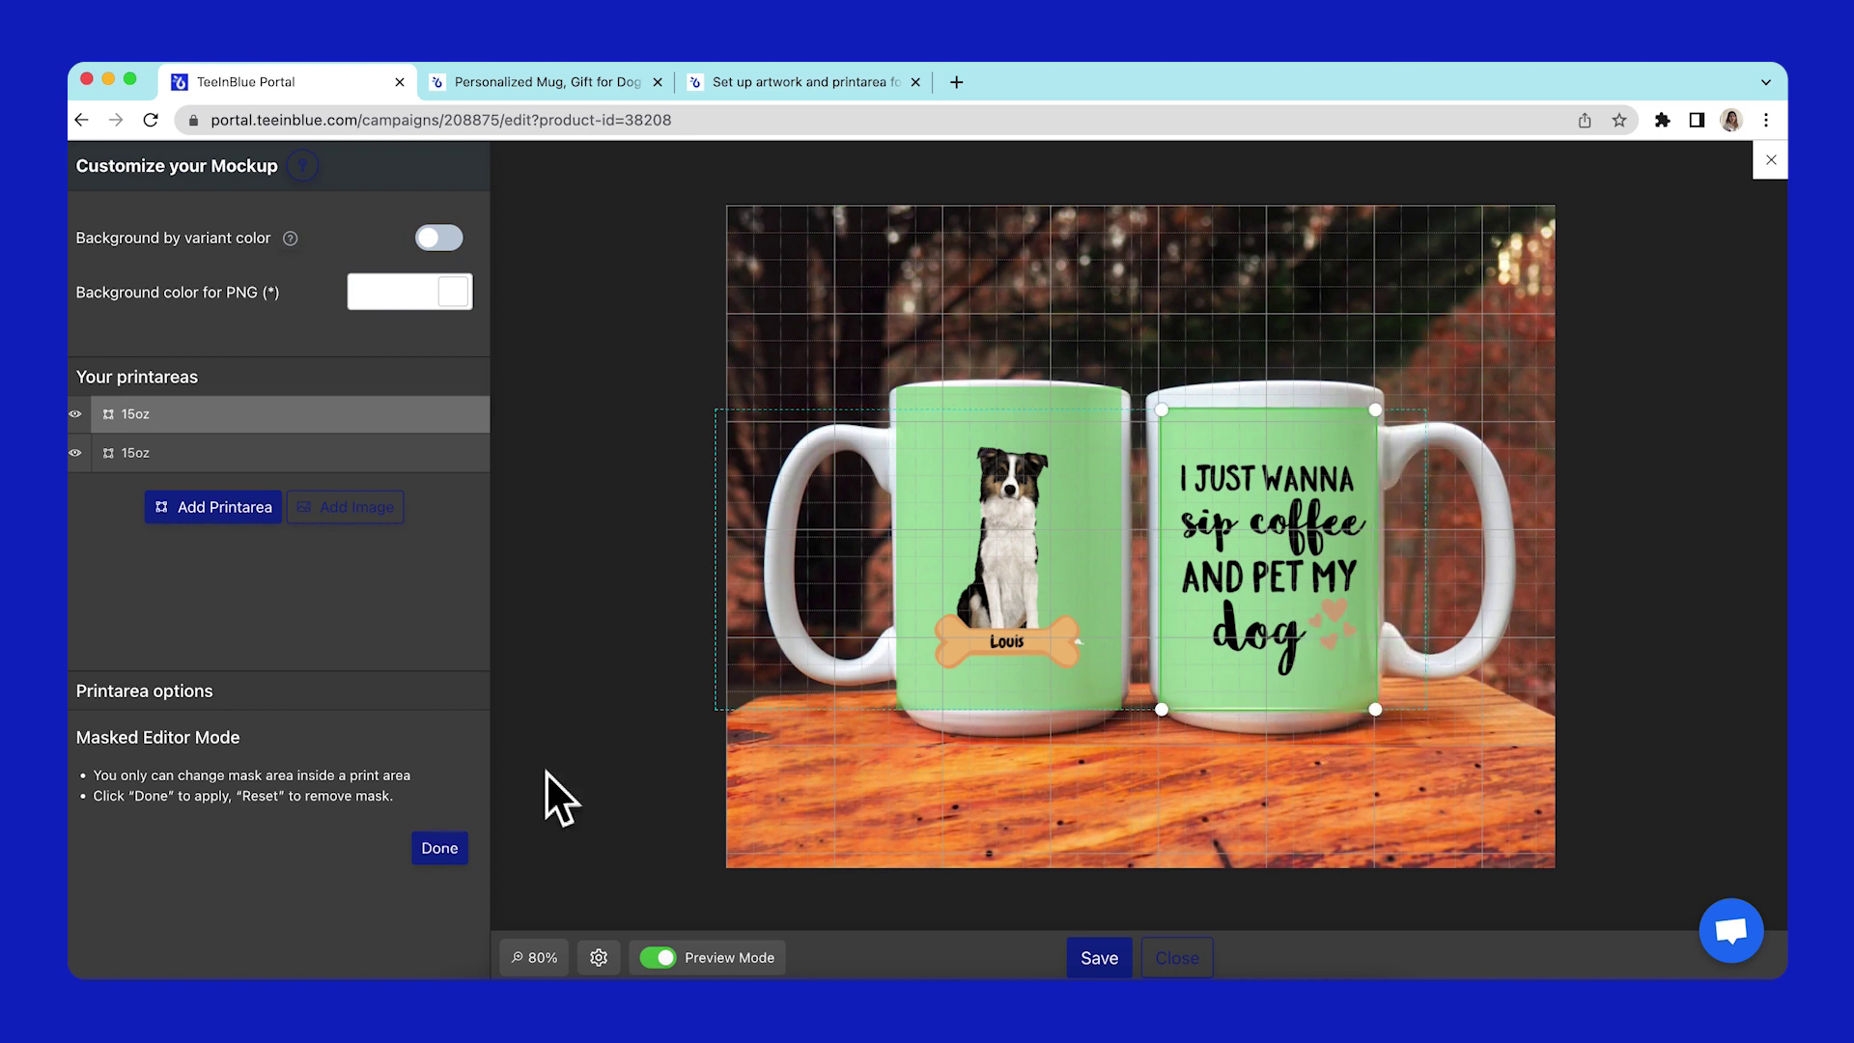
{"action": "left_click", "coordinate": [439, 848]}
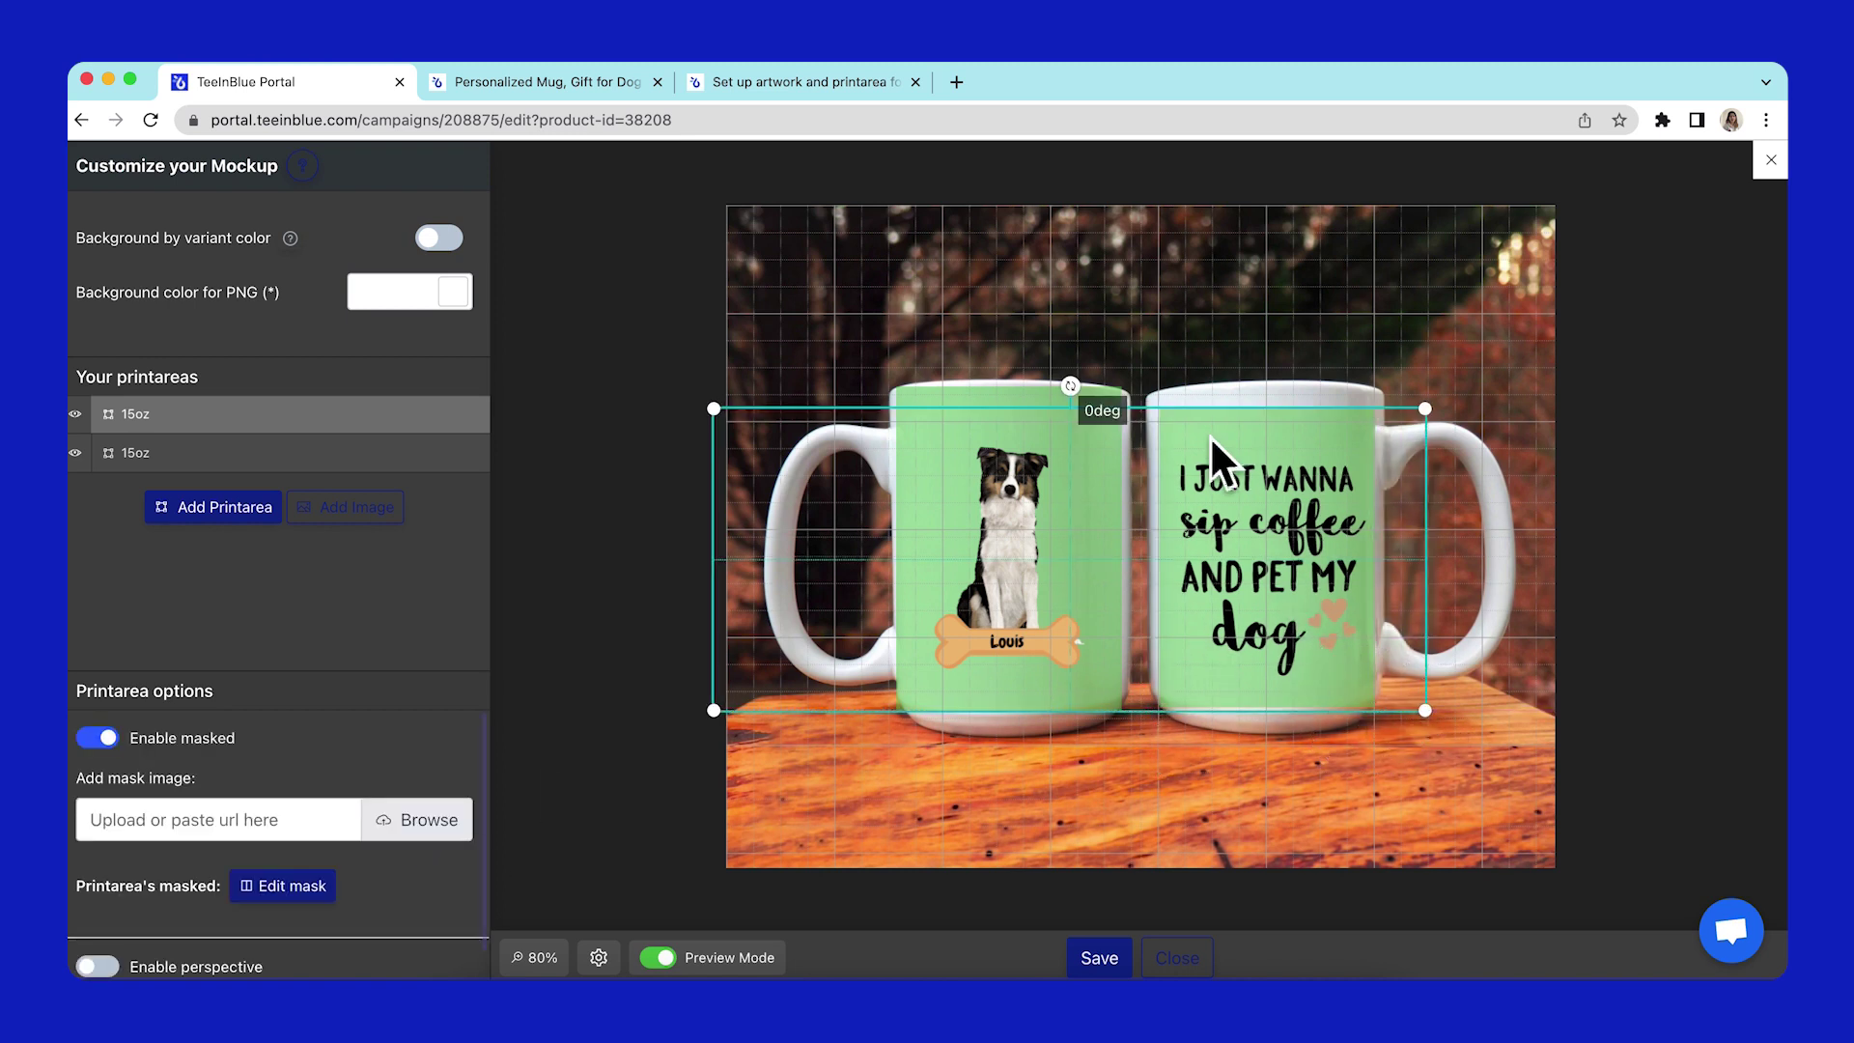
- Save the two-mug mockup and check the second and fourth mockup thumbnails
{"action": "left_click", "coordinate": [1099, 958]}
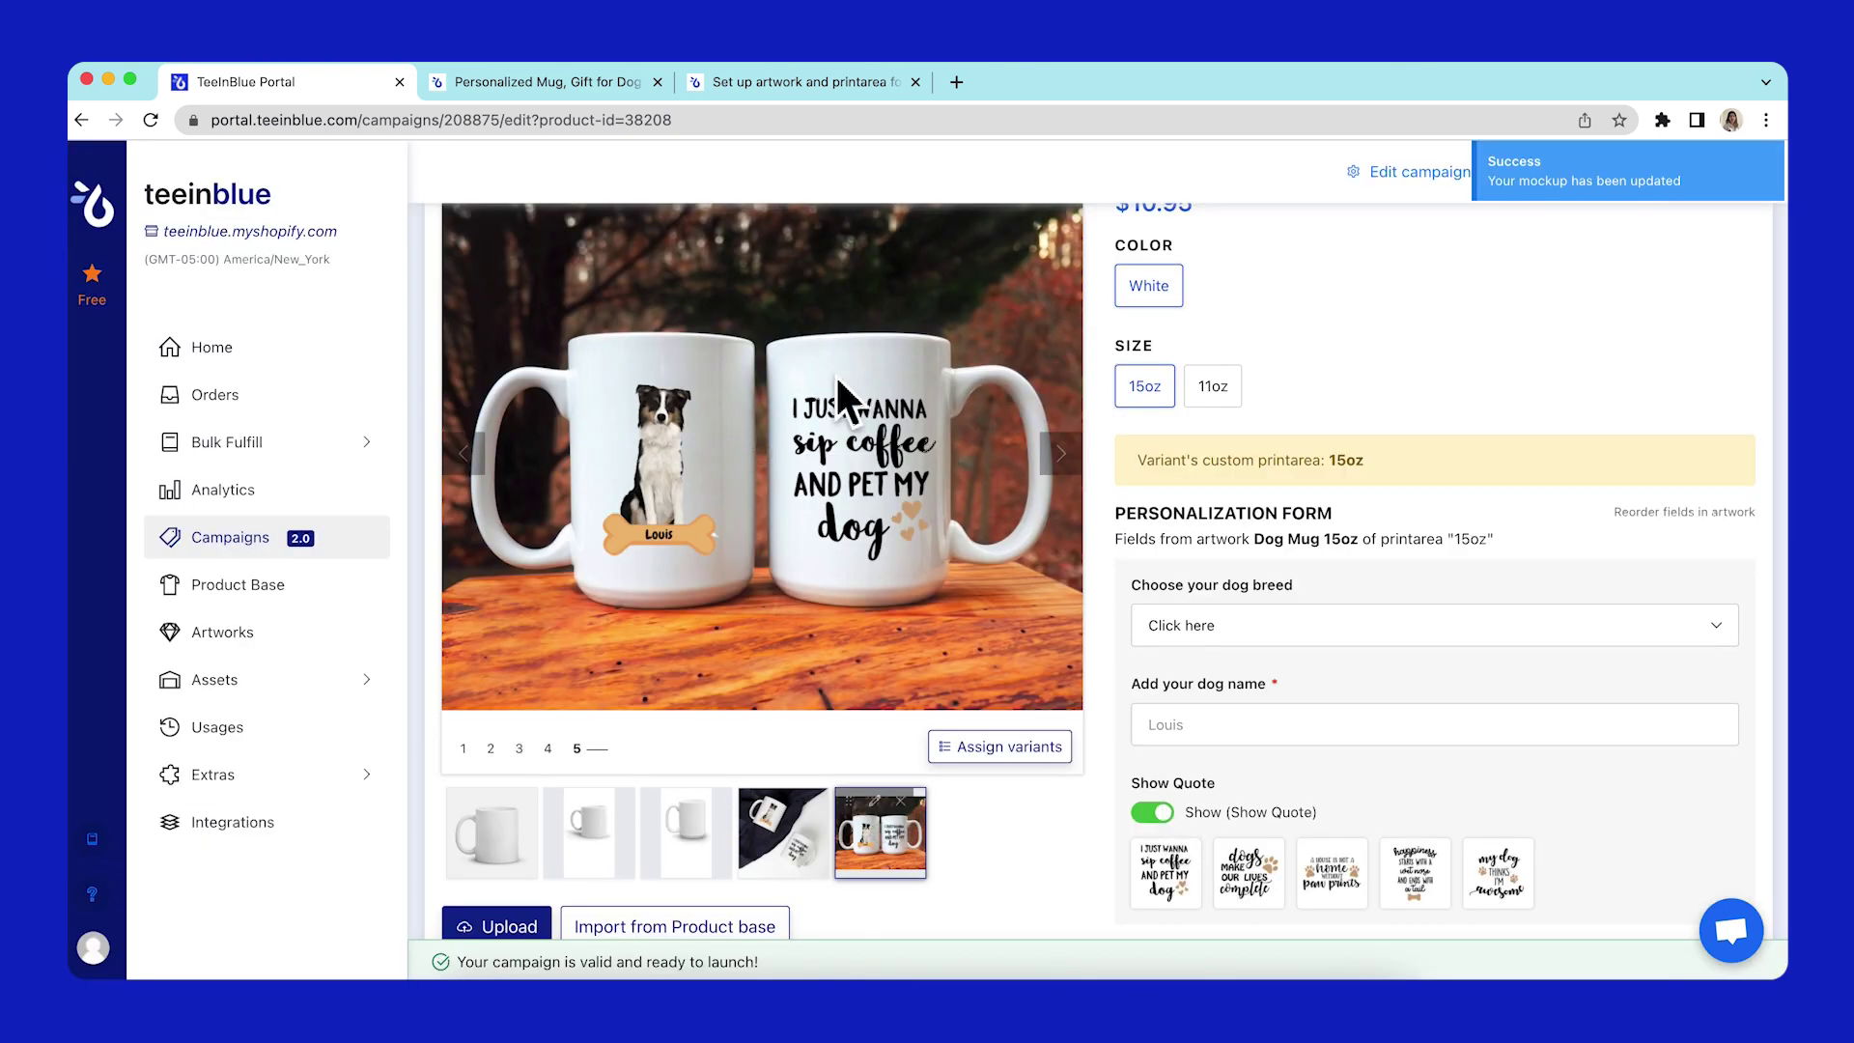
{"action": "left_click", "coordinate": [580, 856]}
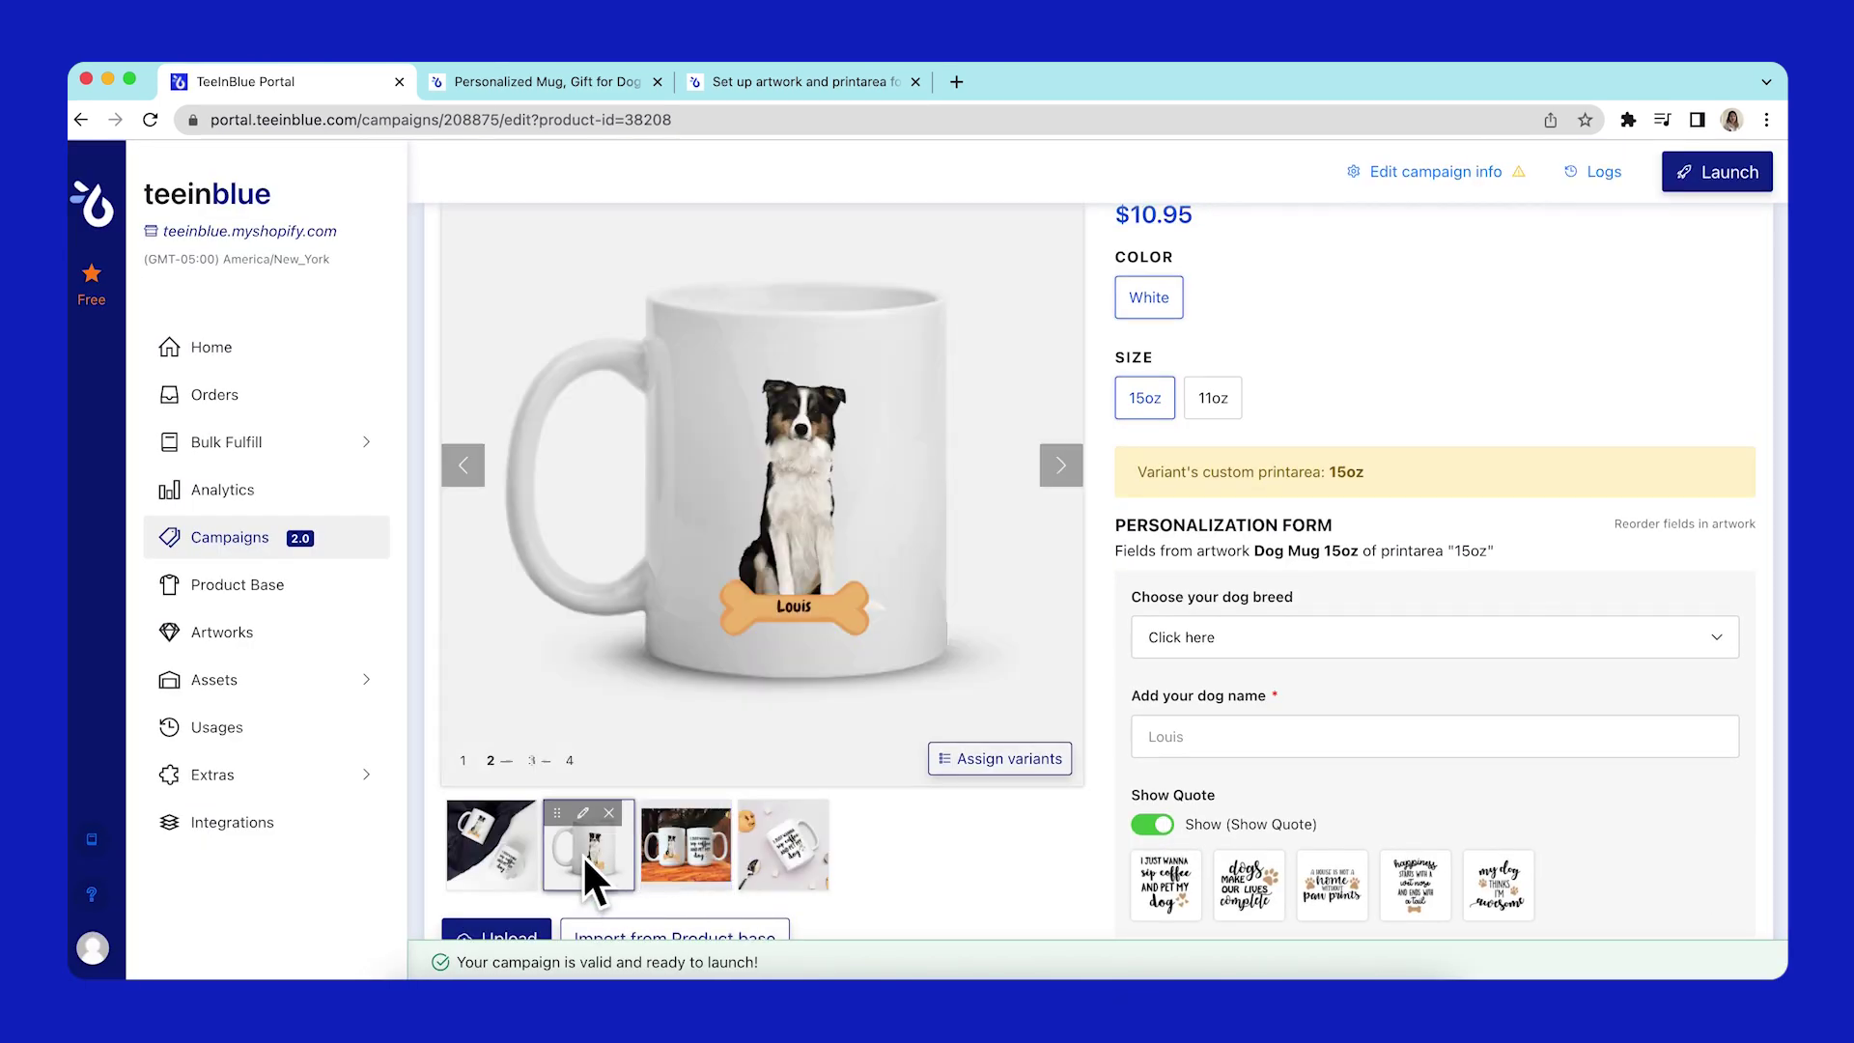
{"action": "left_click", "coordinate": [804, 842]}
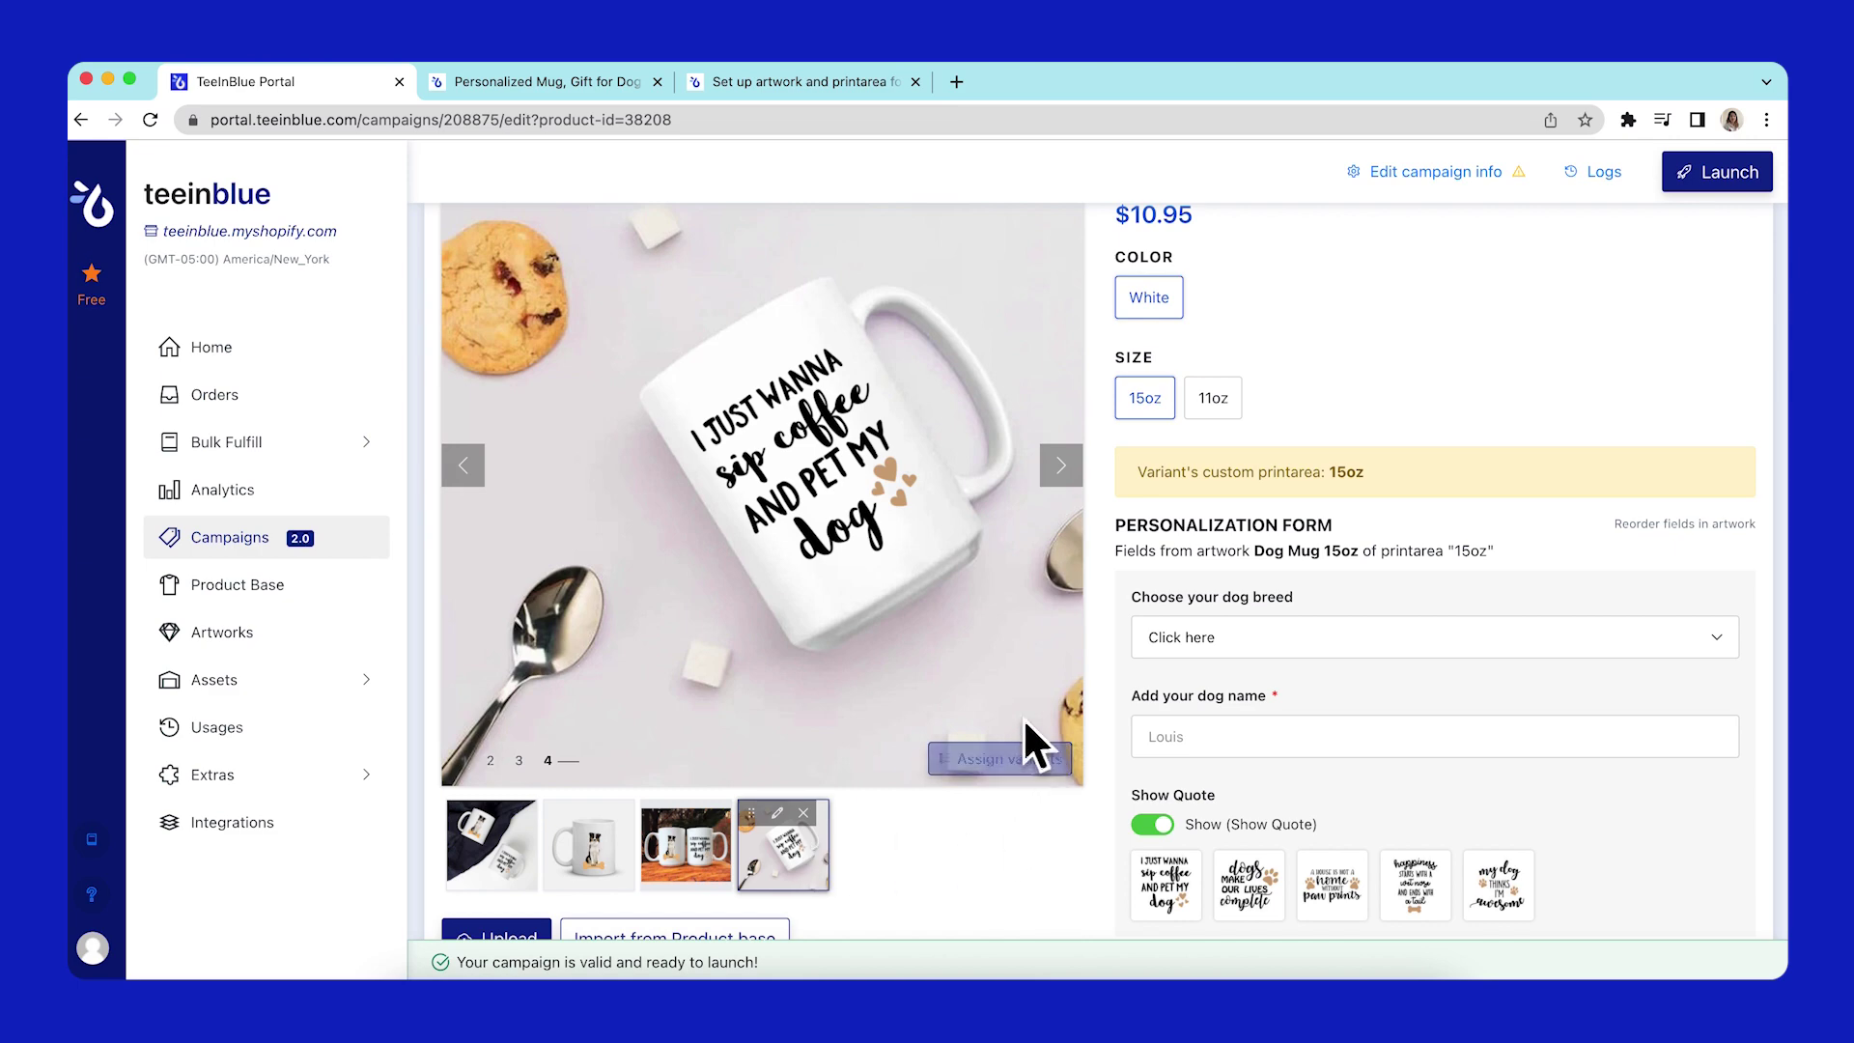
- Launch the Personalized Dog Mom Mug campaign to the teeinblue store and view its product page
{"action": "scroll", "coordinate": [1027, 676], "scroll_direction": "up", "scroll_amount": 2}
{"action": "scroll", "coordinate": [1027, 676], "scroll_direction": "down", "scroll_amount": 3}
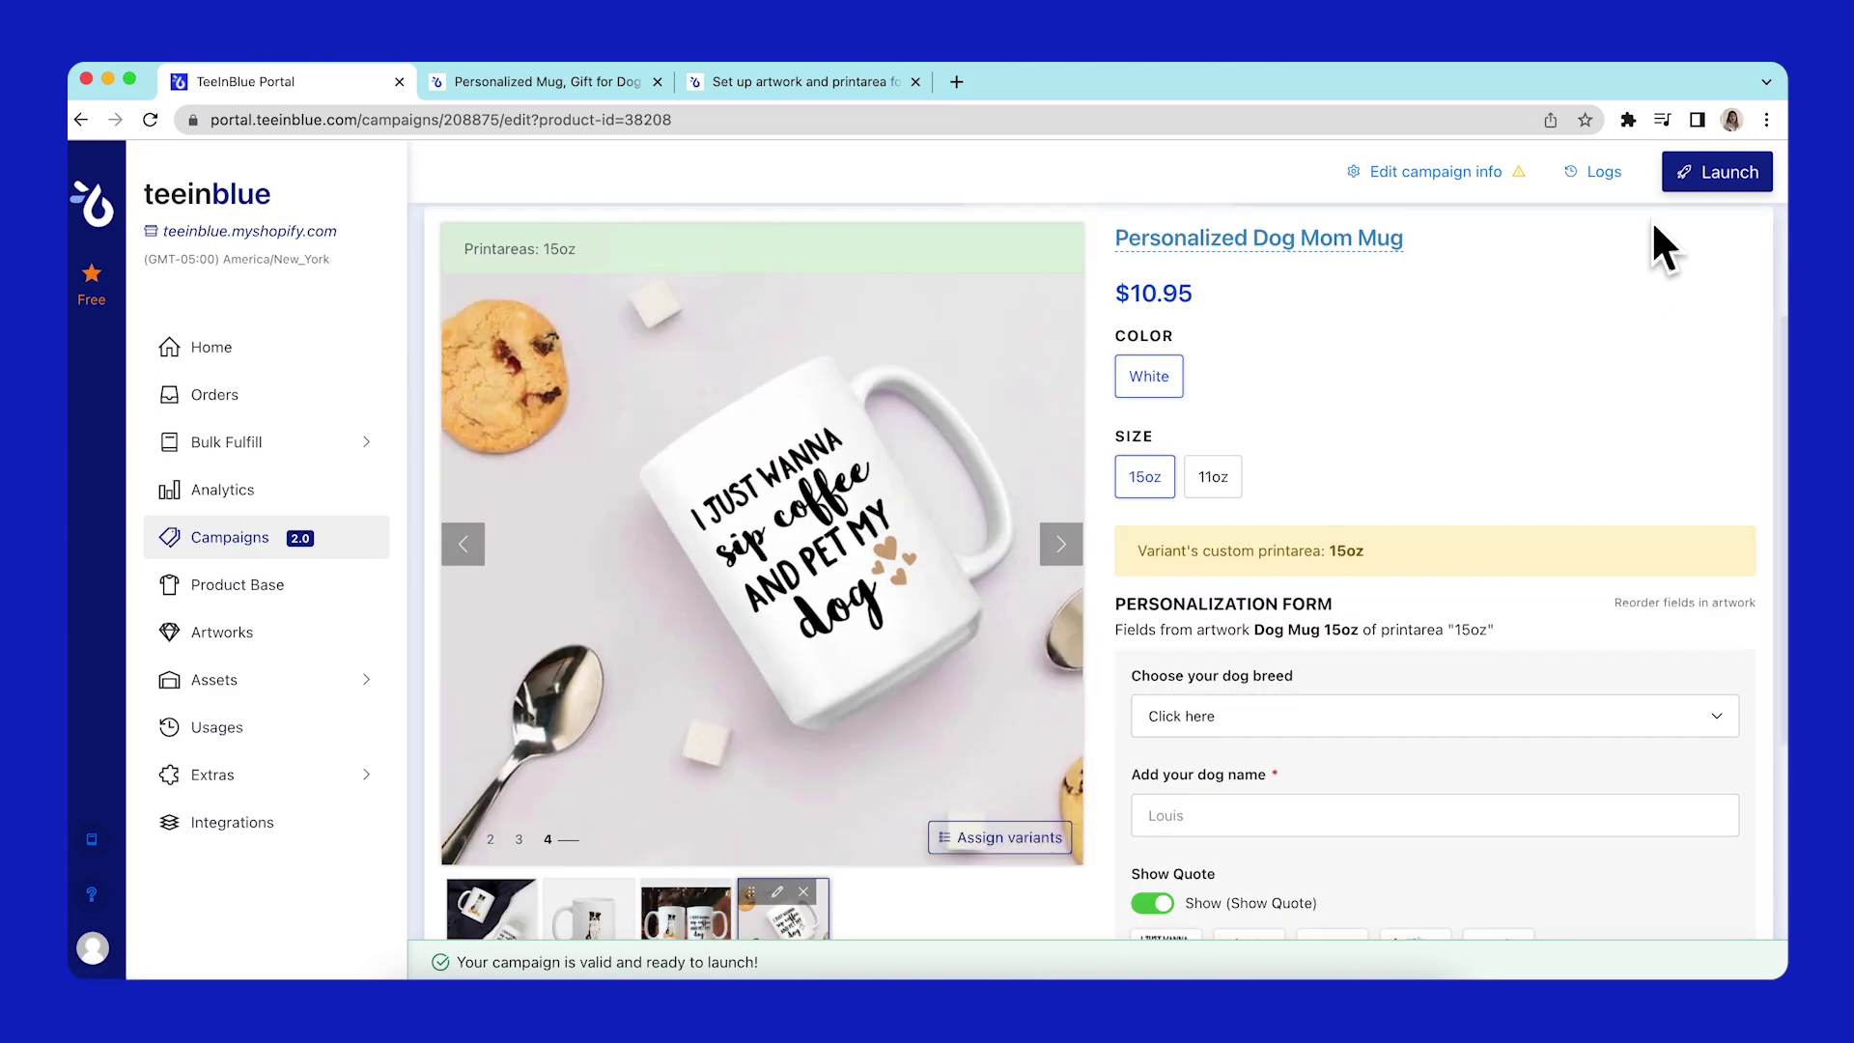
{"action": "left_click", "coordinate": [1685, 173]}
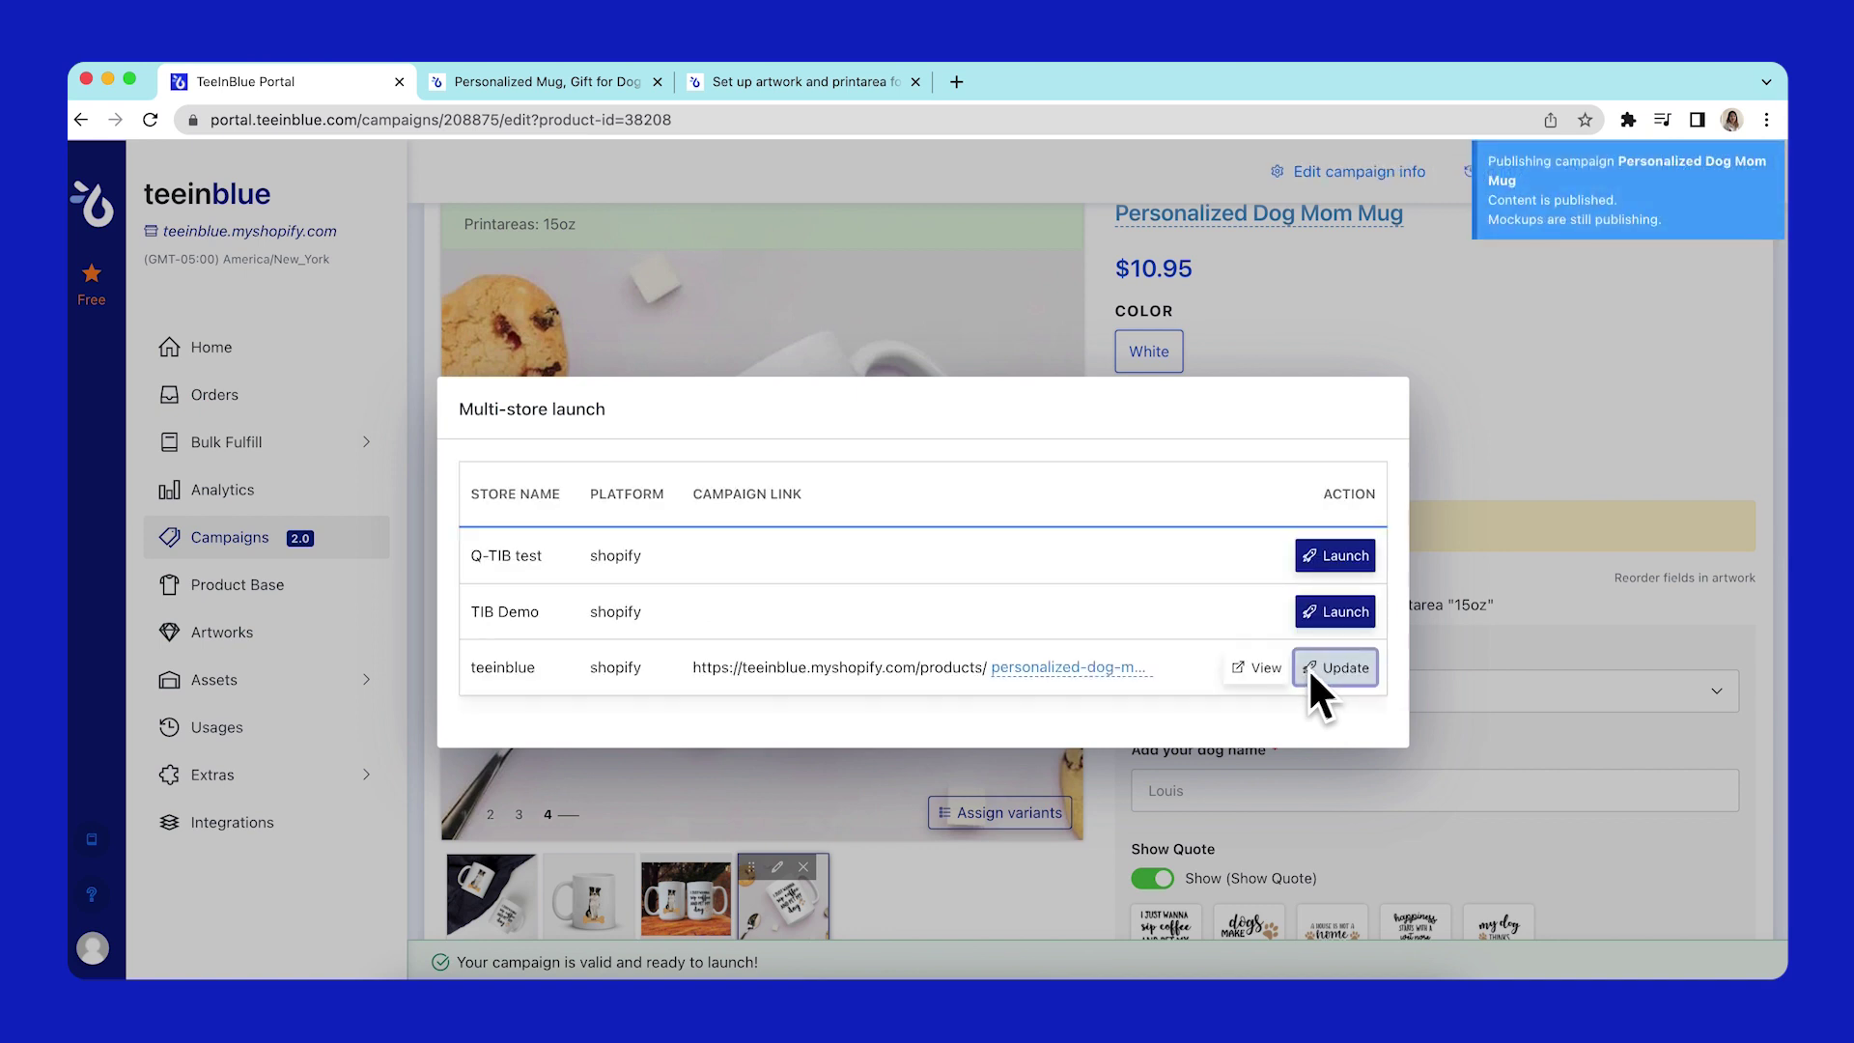
{"action": "left_click", "coordinate": [1253, 668]}
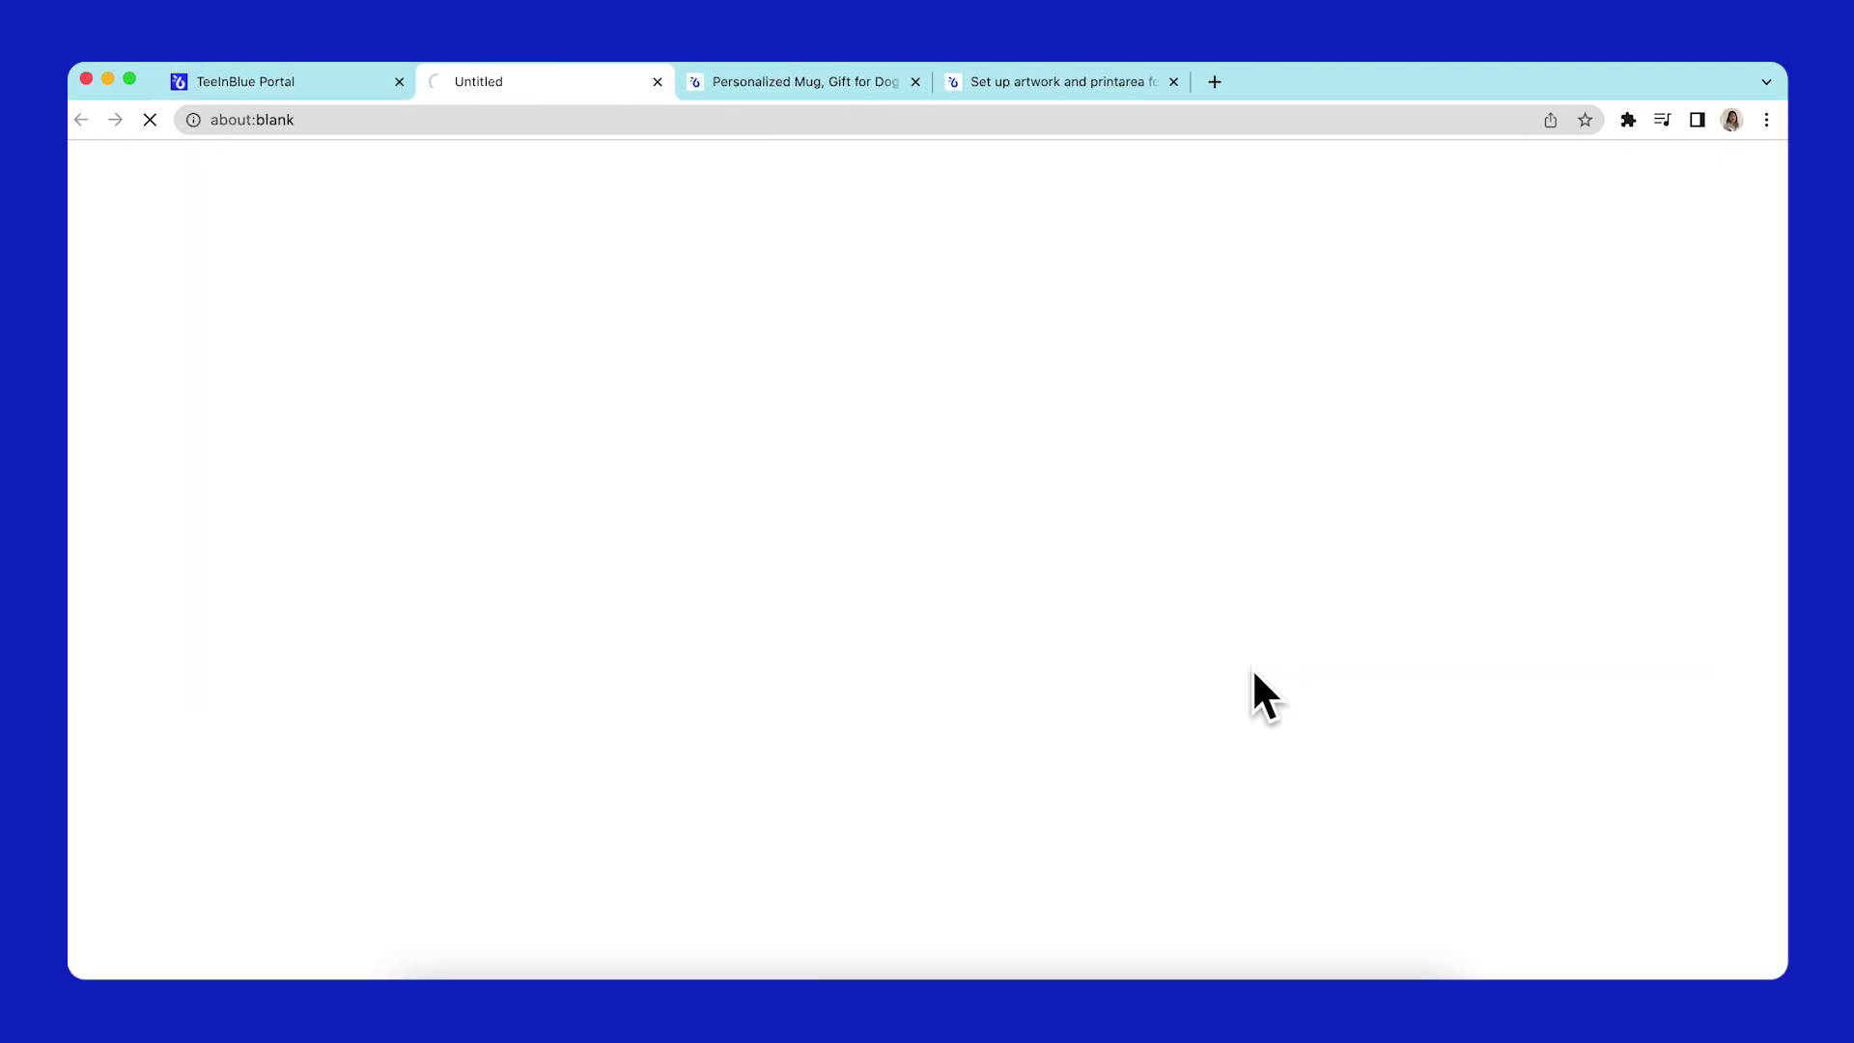
- Toggle the mug between 11oz and 15oz, ending on 11oz at $7.95, with American Foxhound as the breed
{"action": "scroll", "coordinate": [1251, 668], "scroll_direction": "down", "scroll_amount": 1}
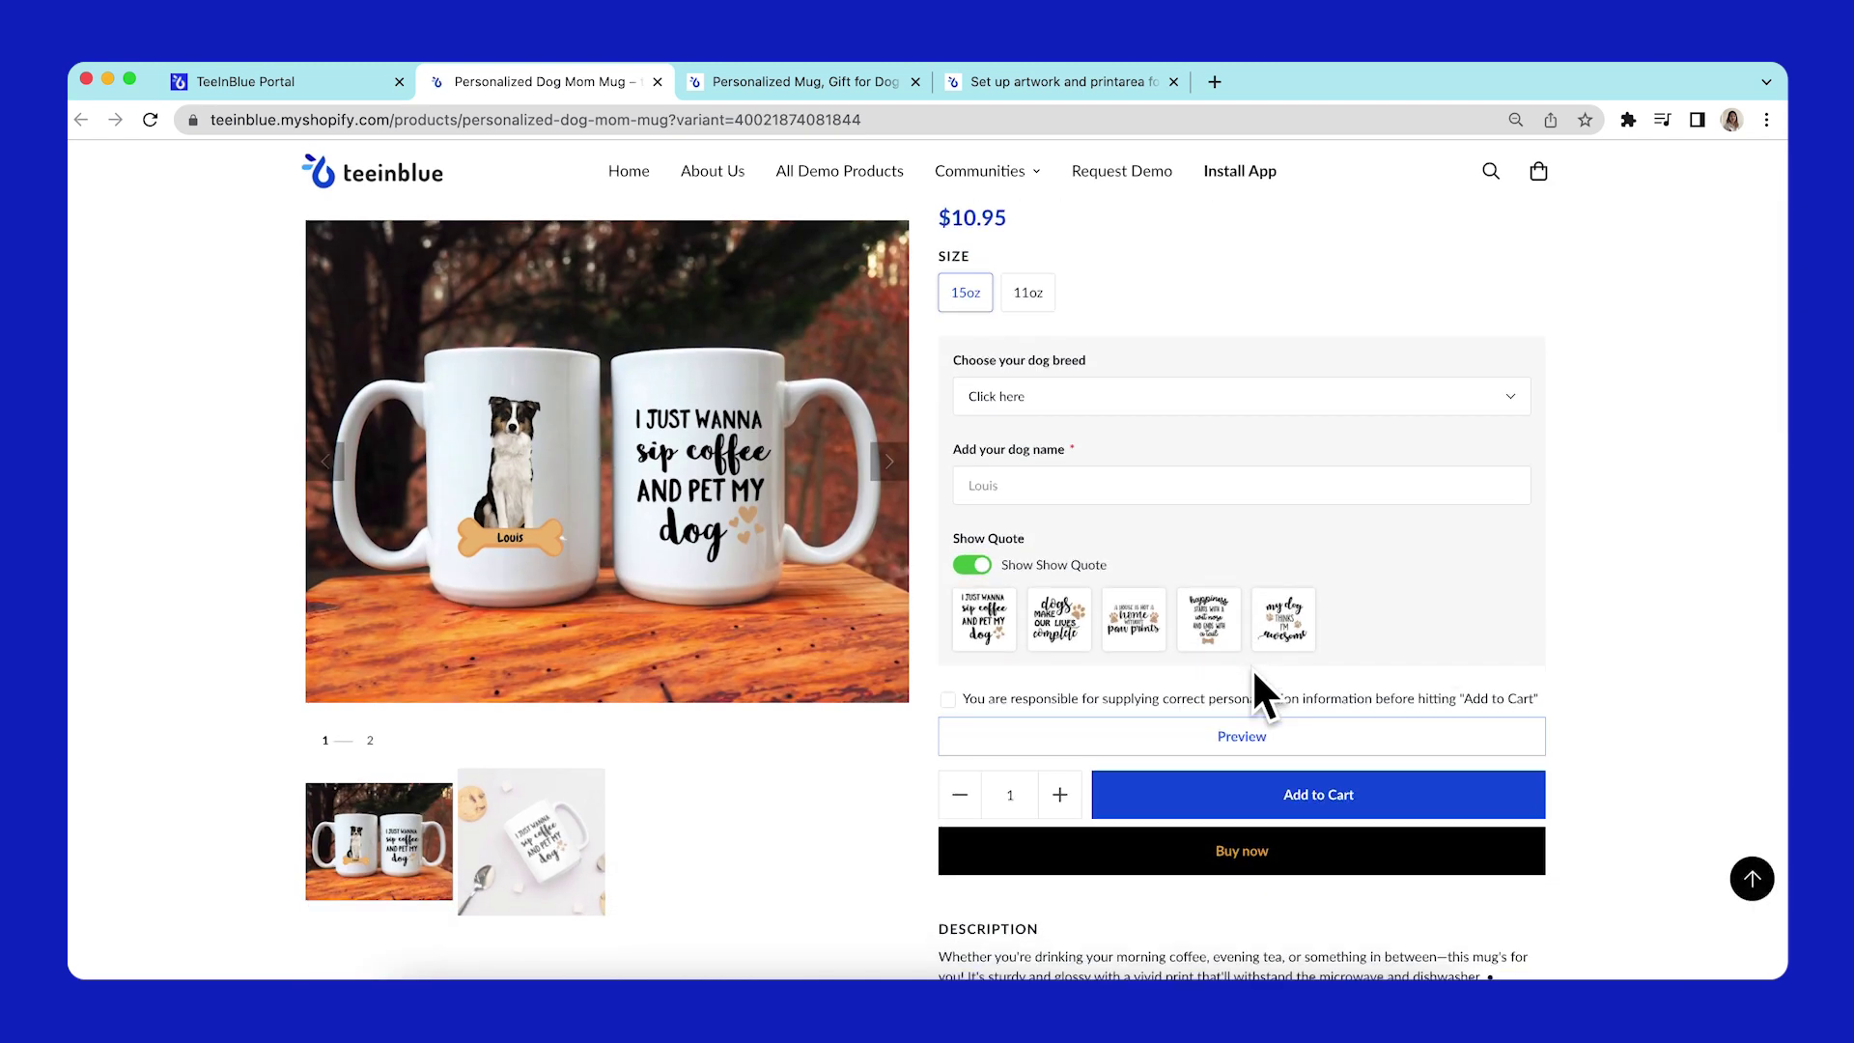
{"action": "left_click", "coordinate": [1027, 292]}
{"action": "left_click", "coordinate": [964, 292]}
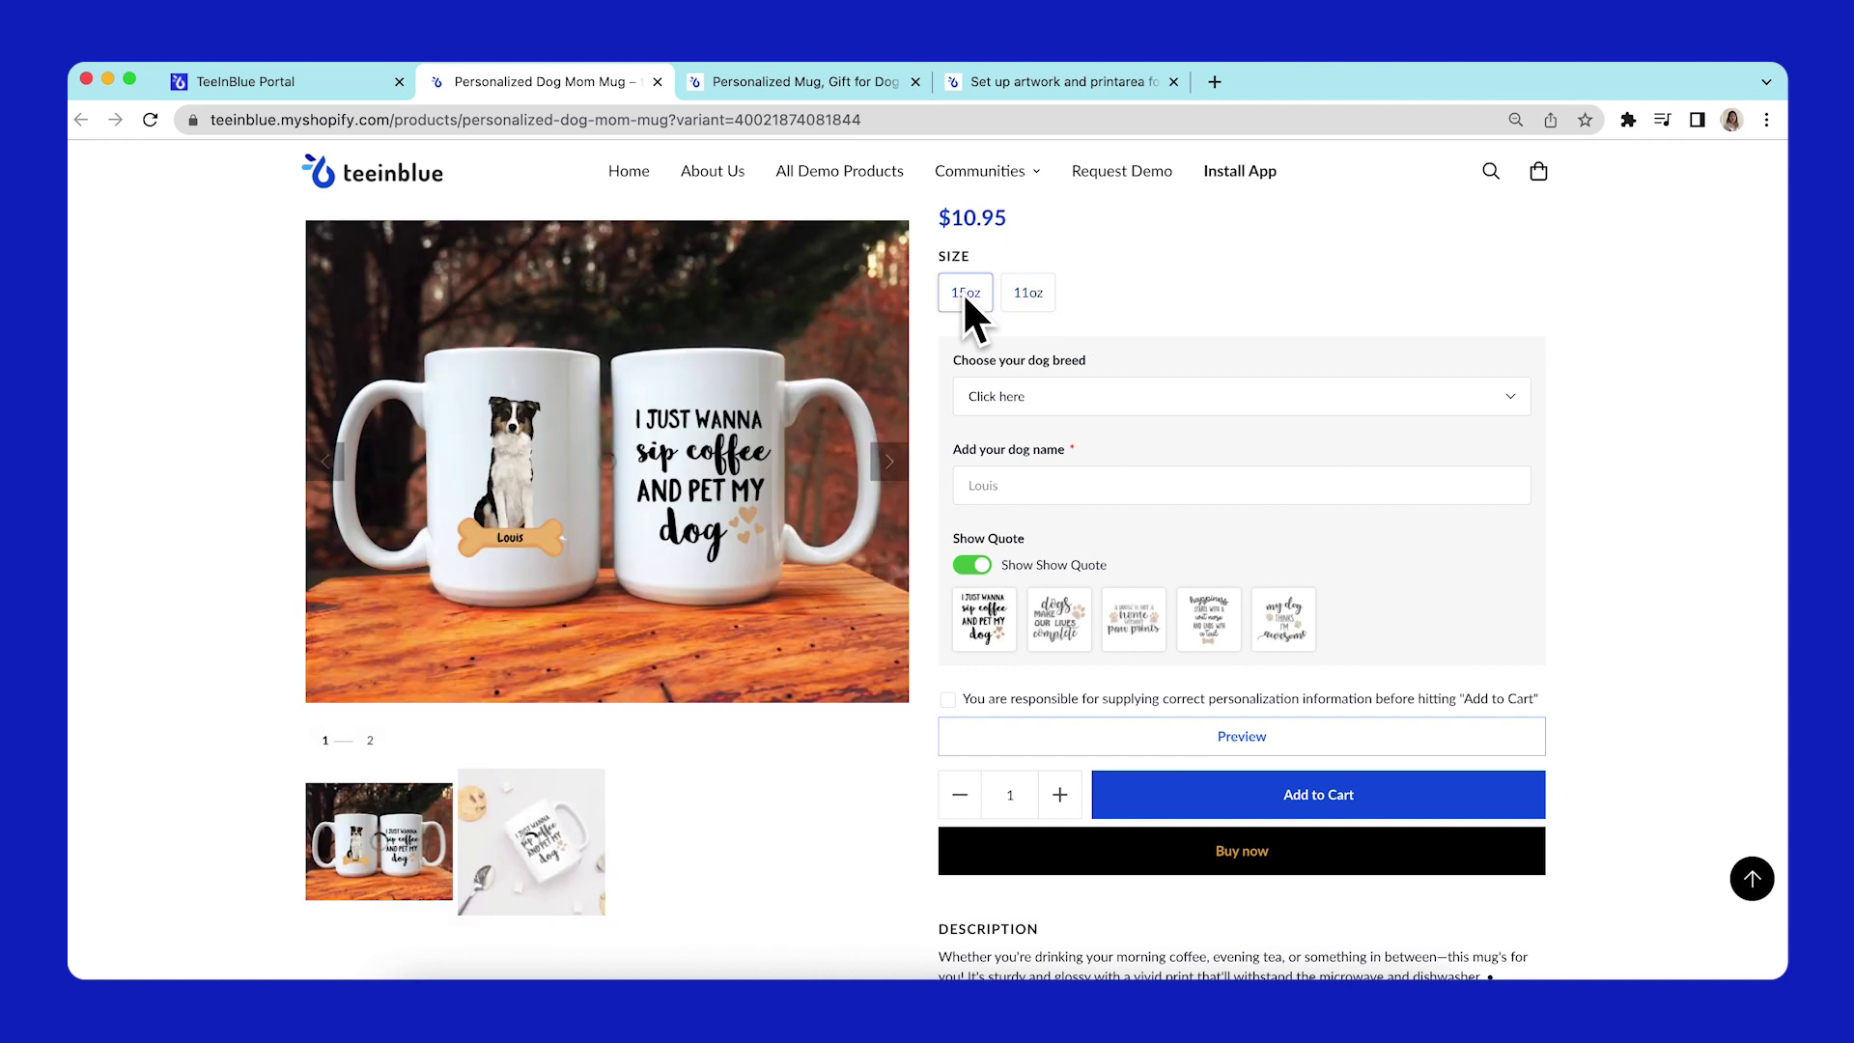
{"action": "left_click", "coordinate": [1022, 292]}
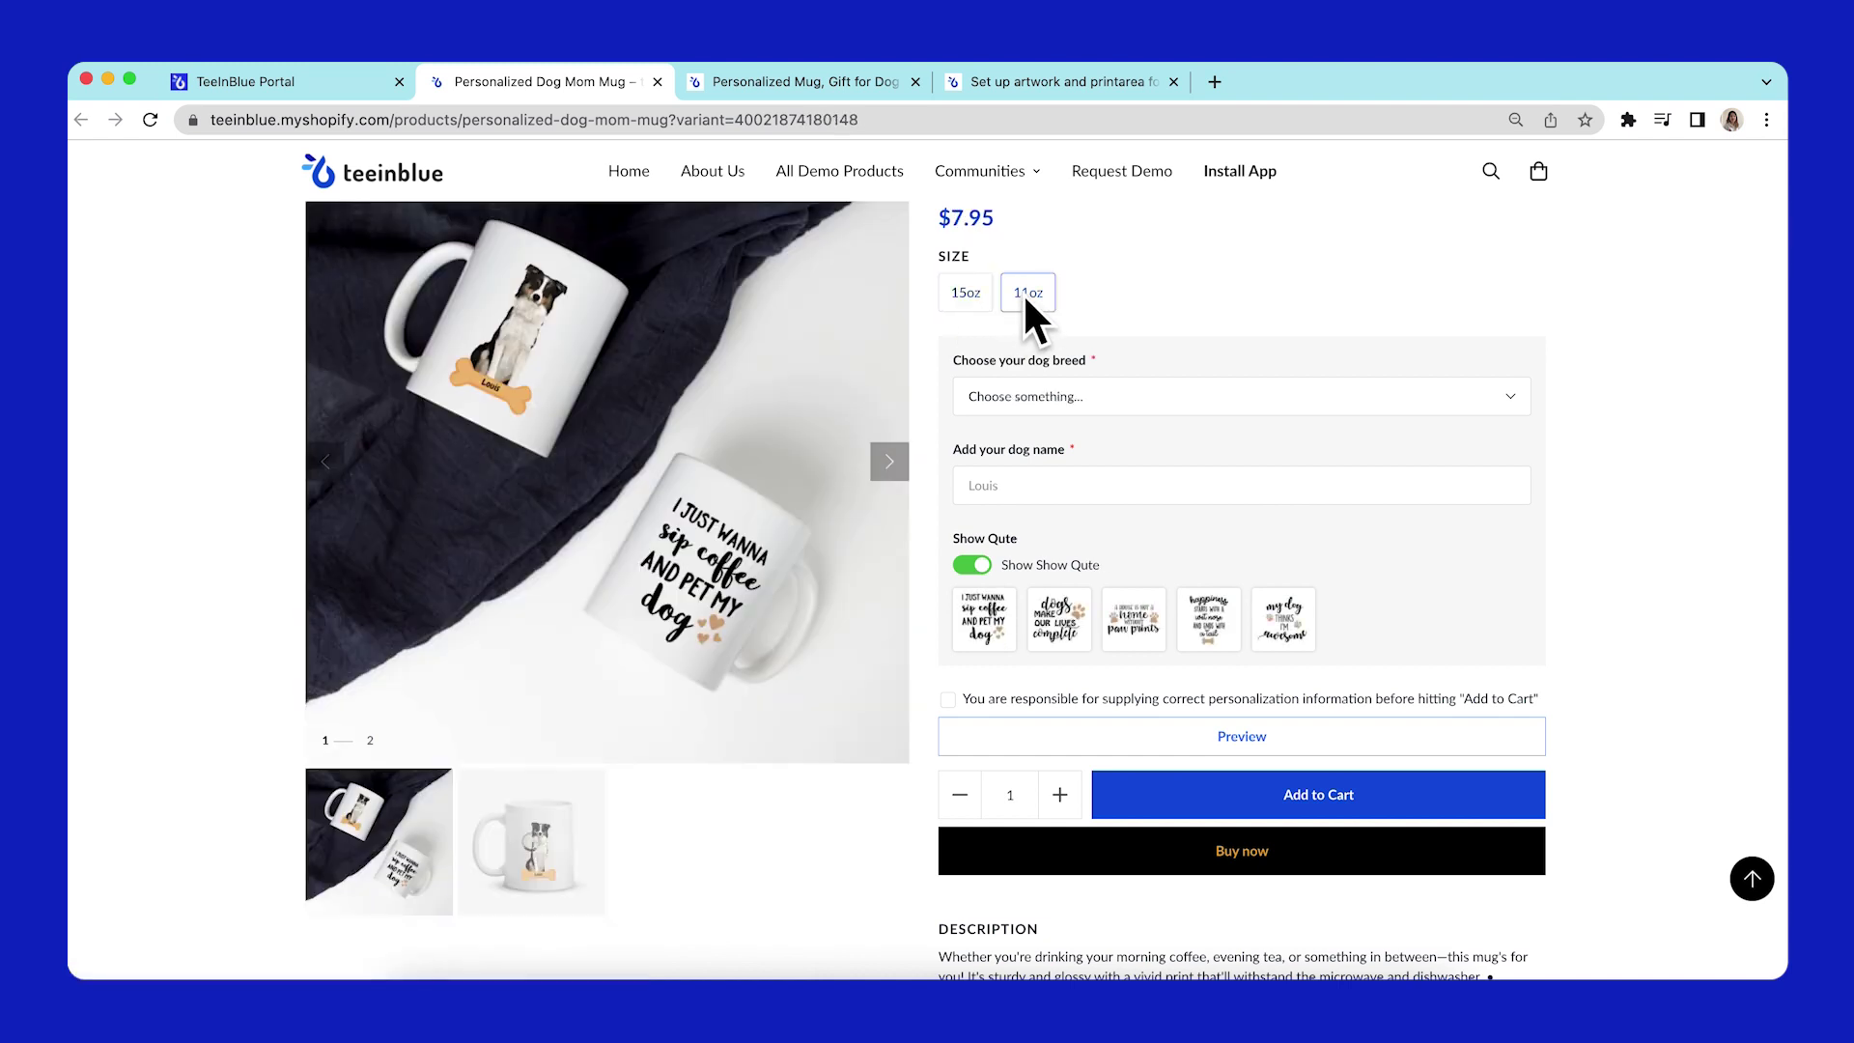
{"action": "left_click", "coordinate": [1041, 392]}
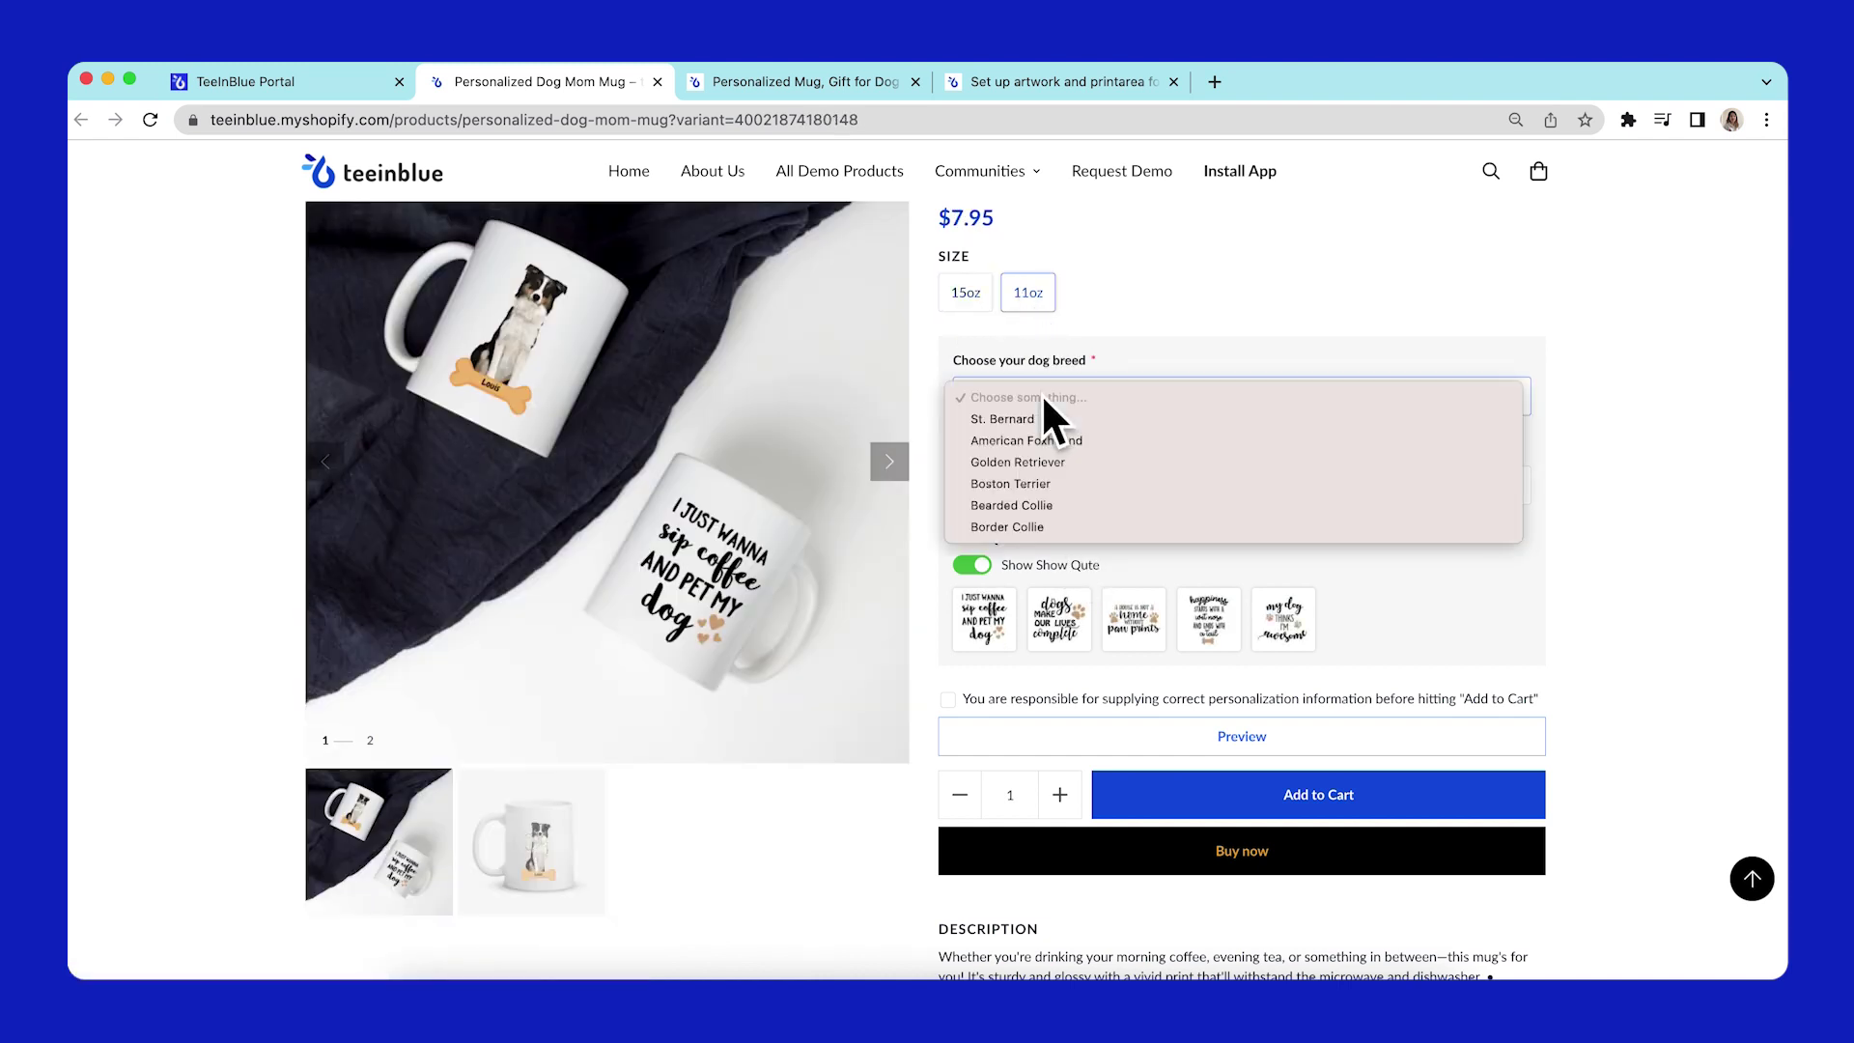
{"action": "left_click", "coordinate": [1045, 443]}
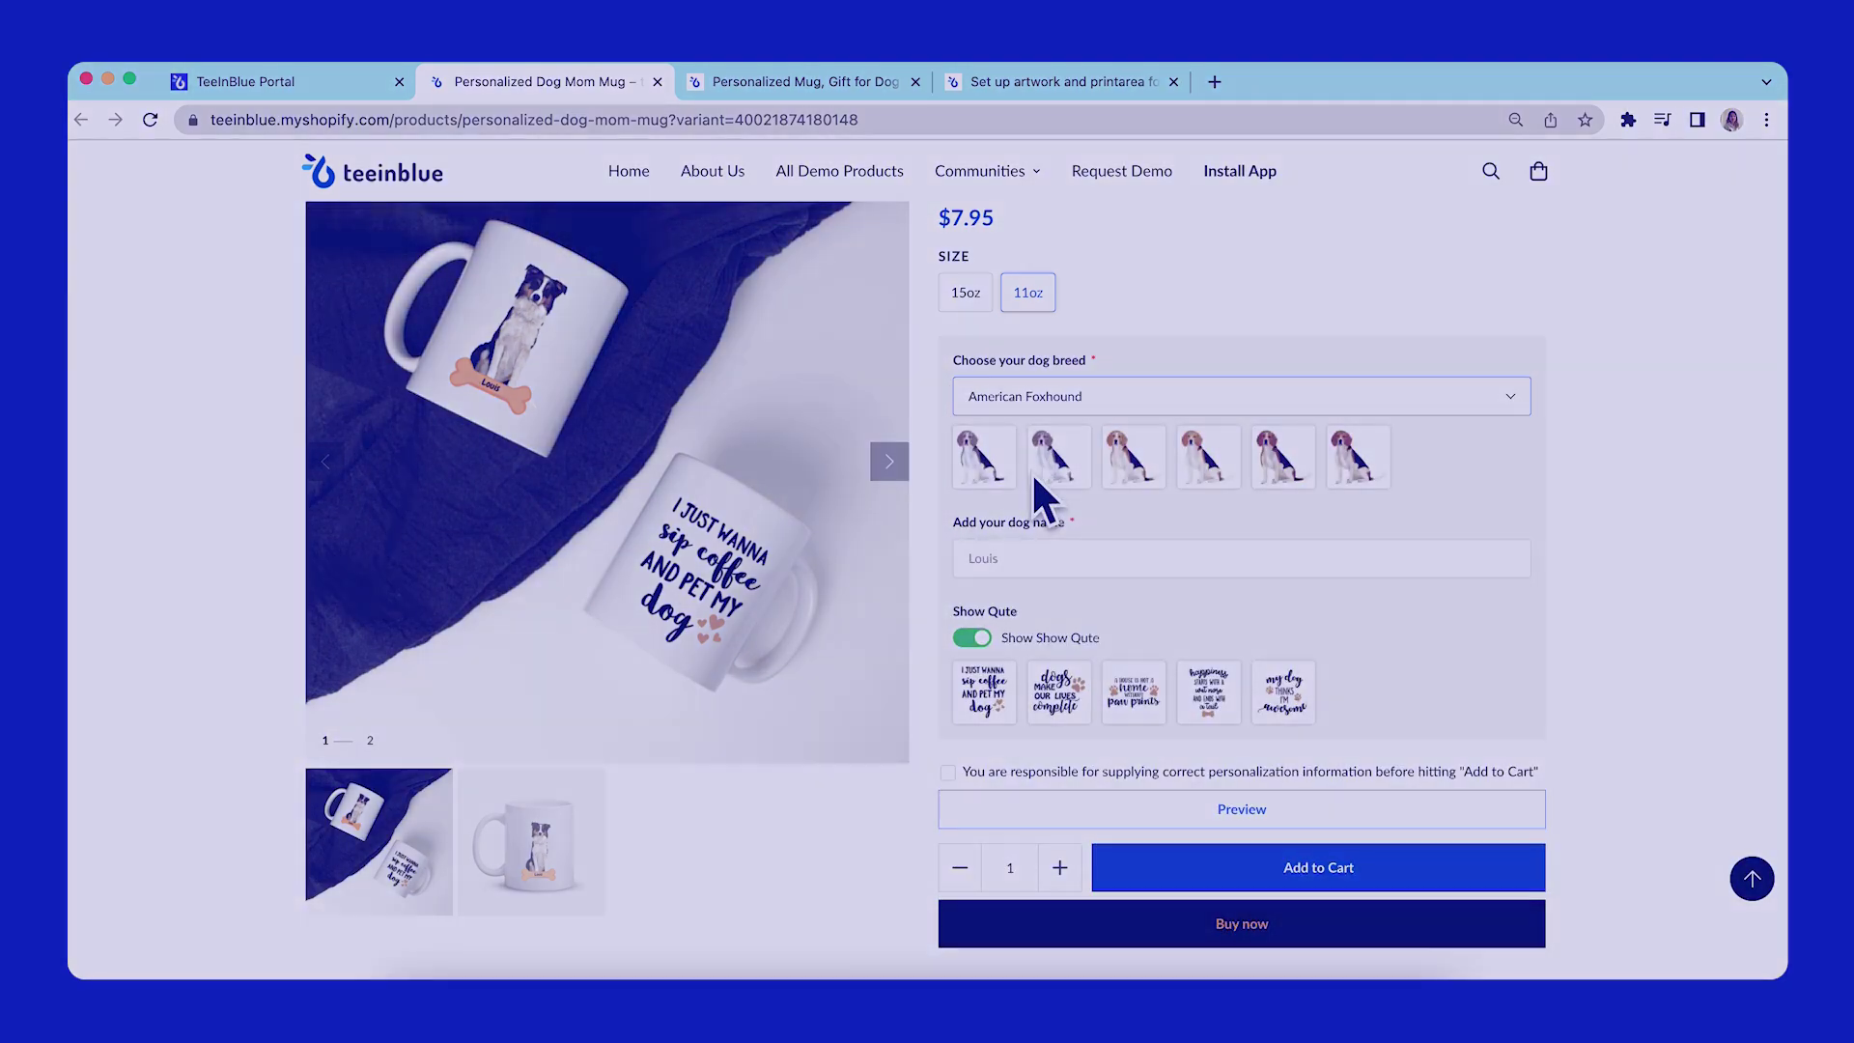